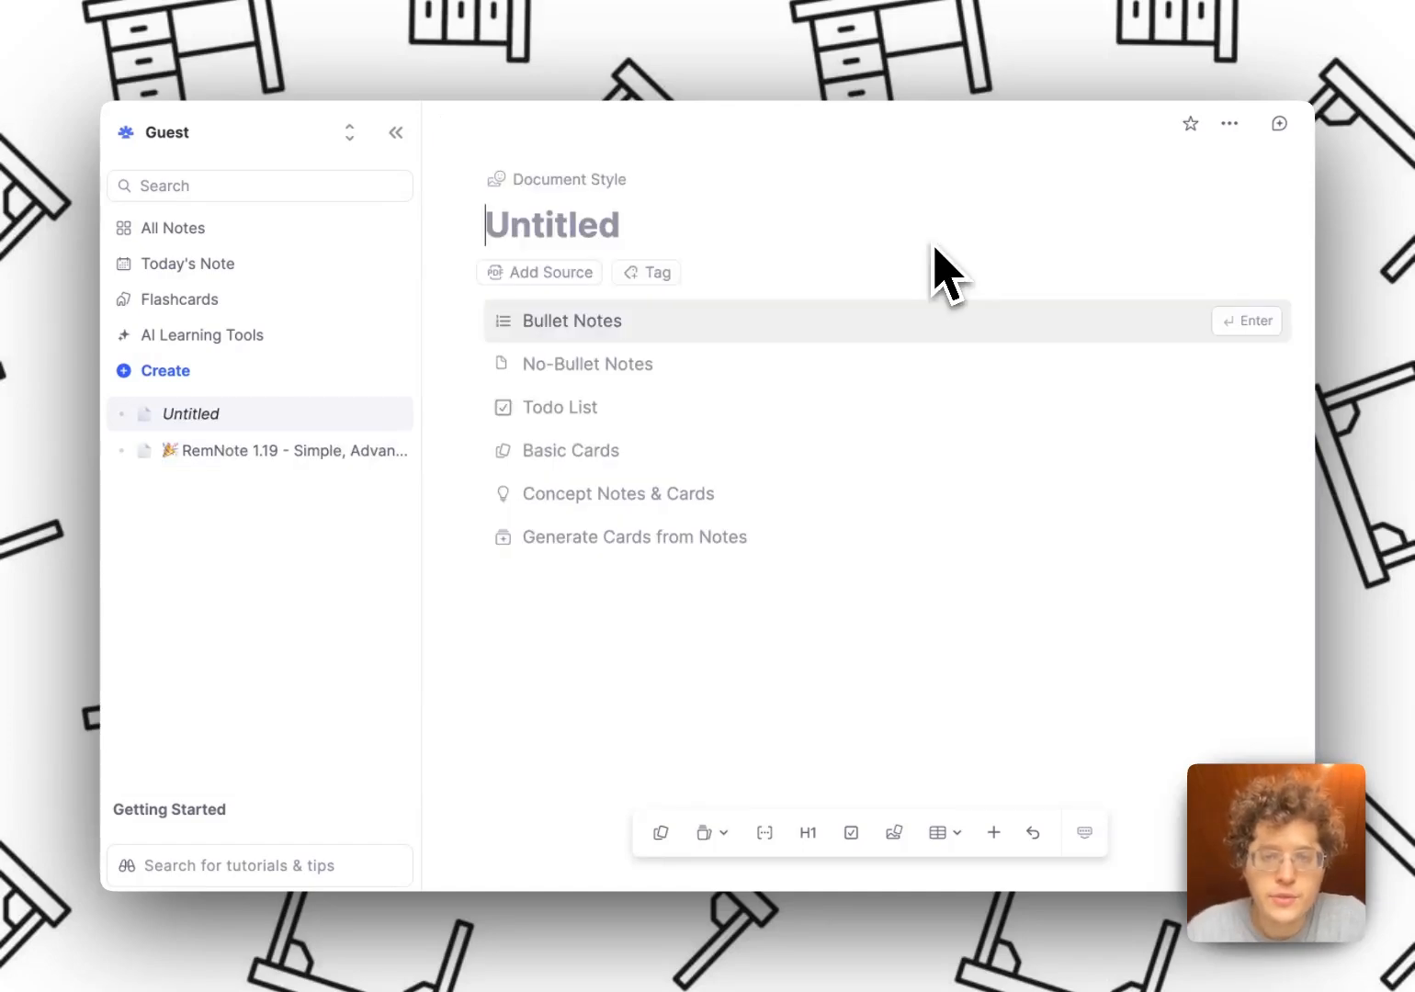
Step: Start the untitled document as bullet notes and insert a simple table
{"action": "key", "text": "Return"}
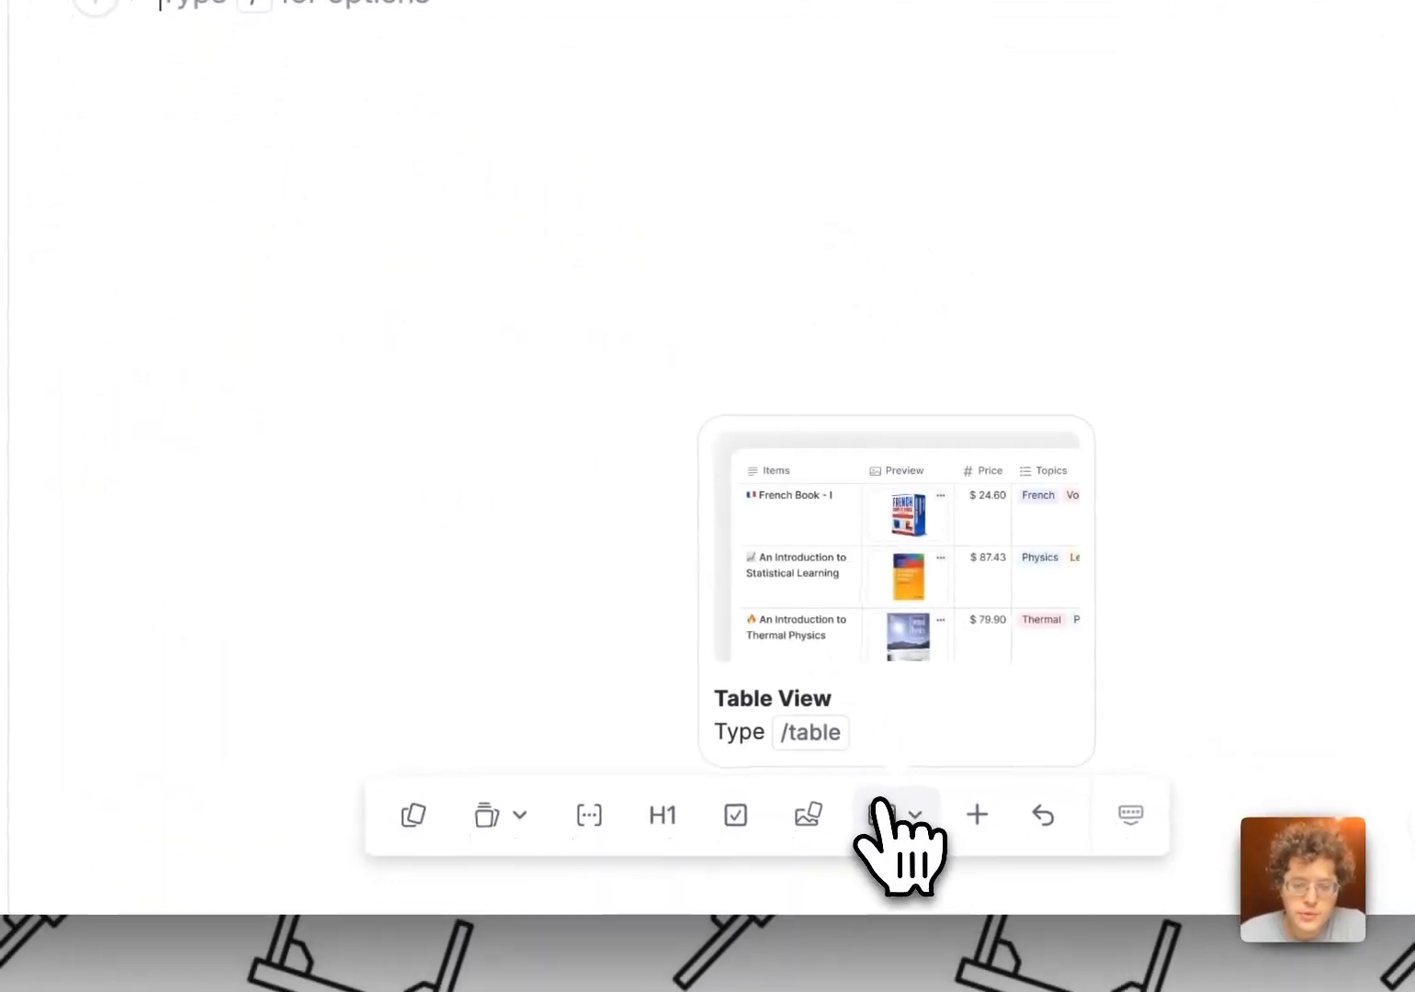
{"action": "left_click", "coordinate": [896, 877]}
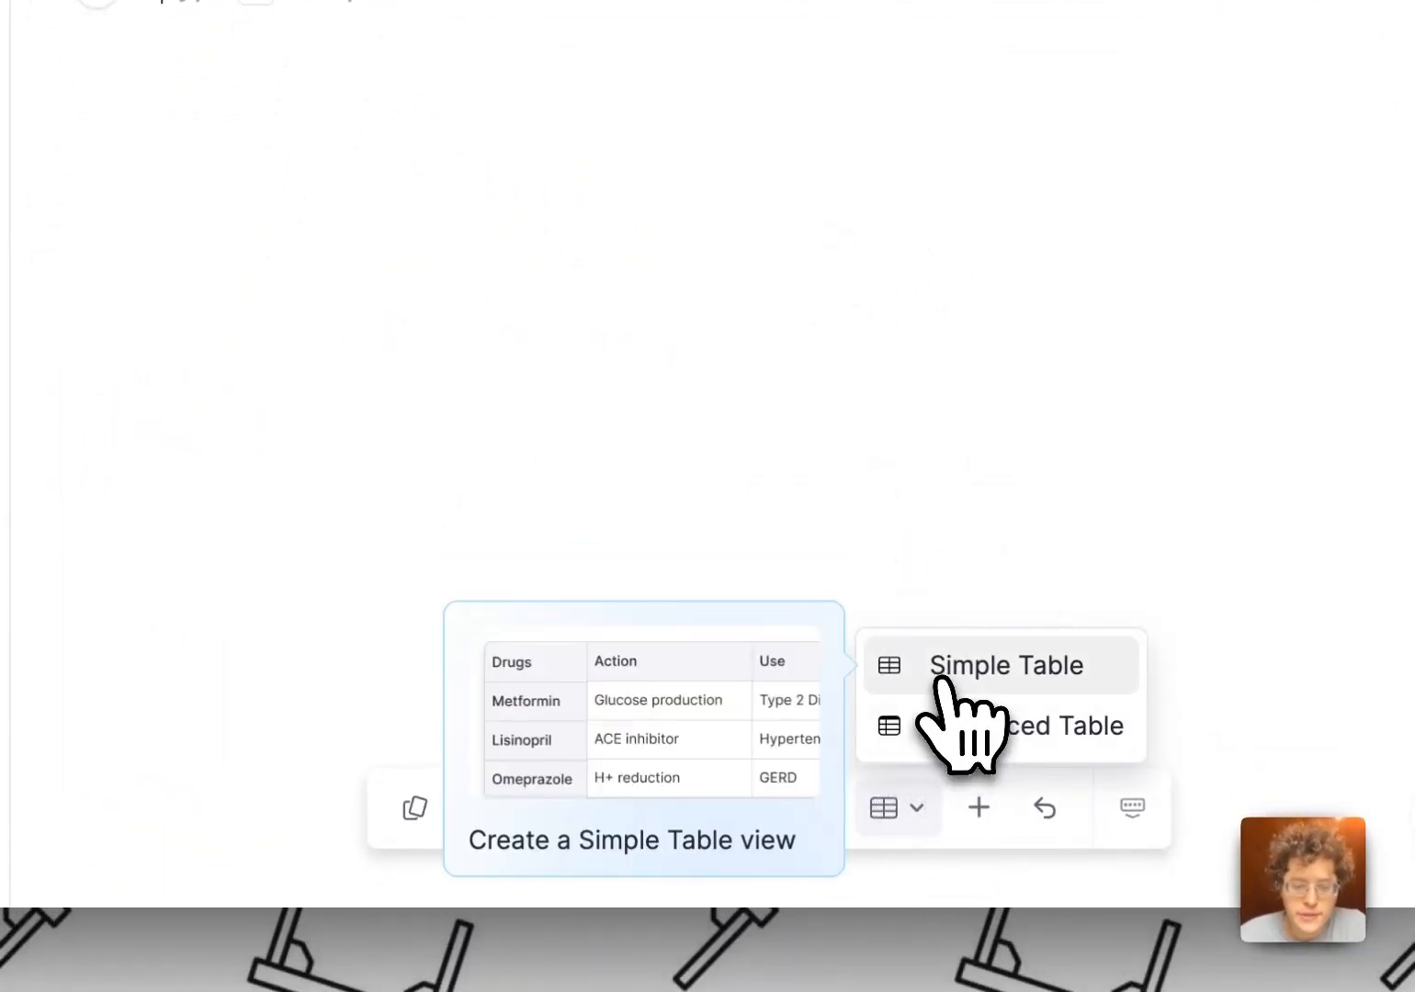
{"action": "type", "text": "/simple"}
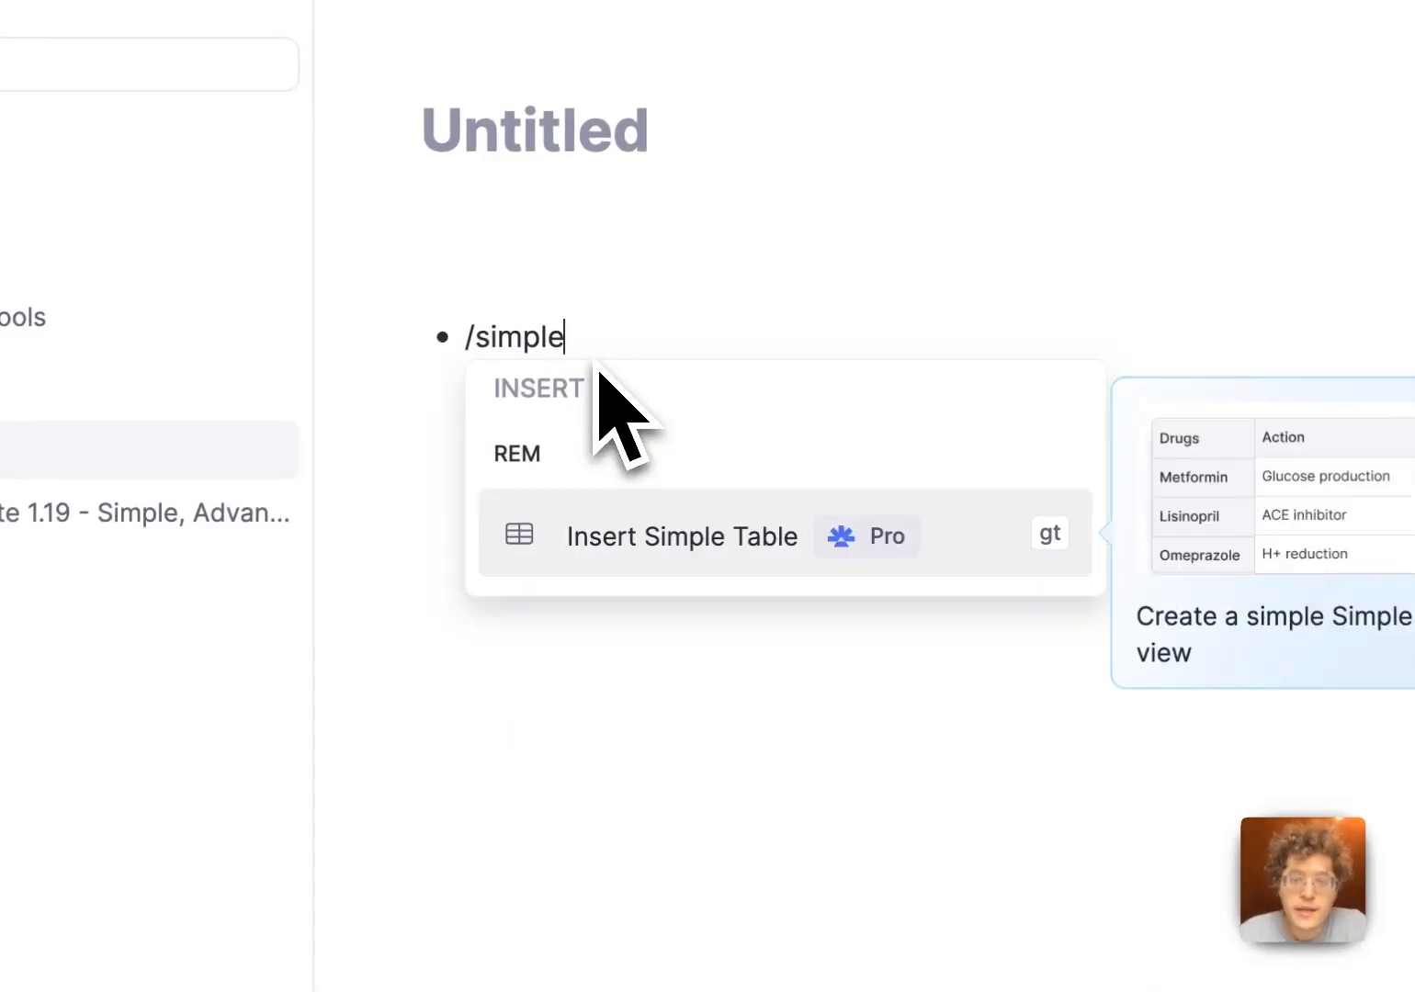
{"action": "key", "text": "Return"}
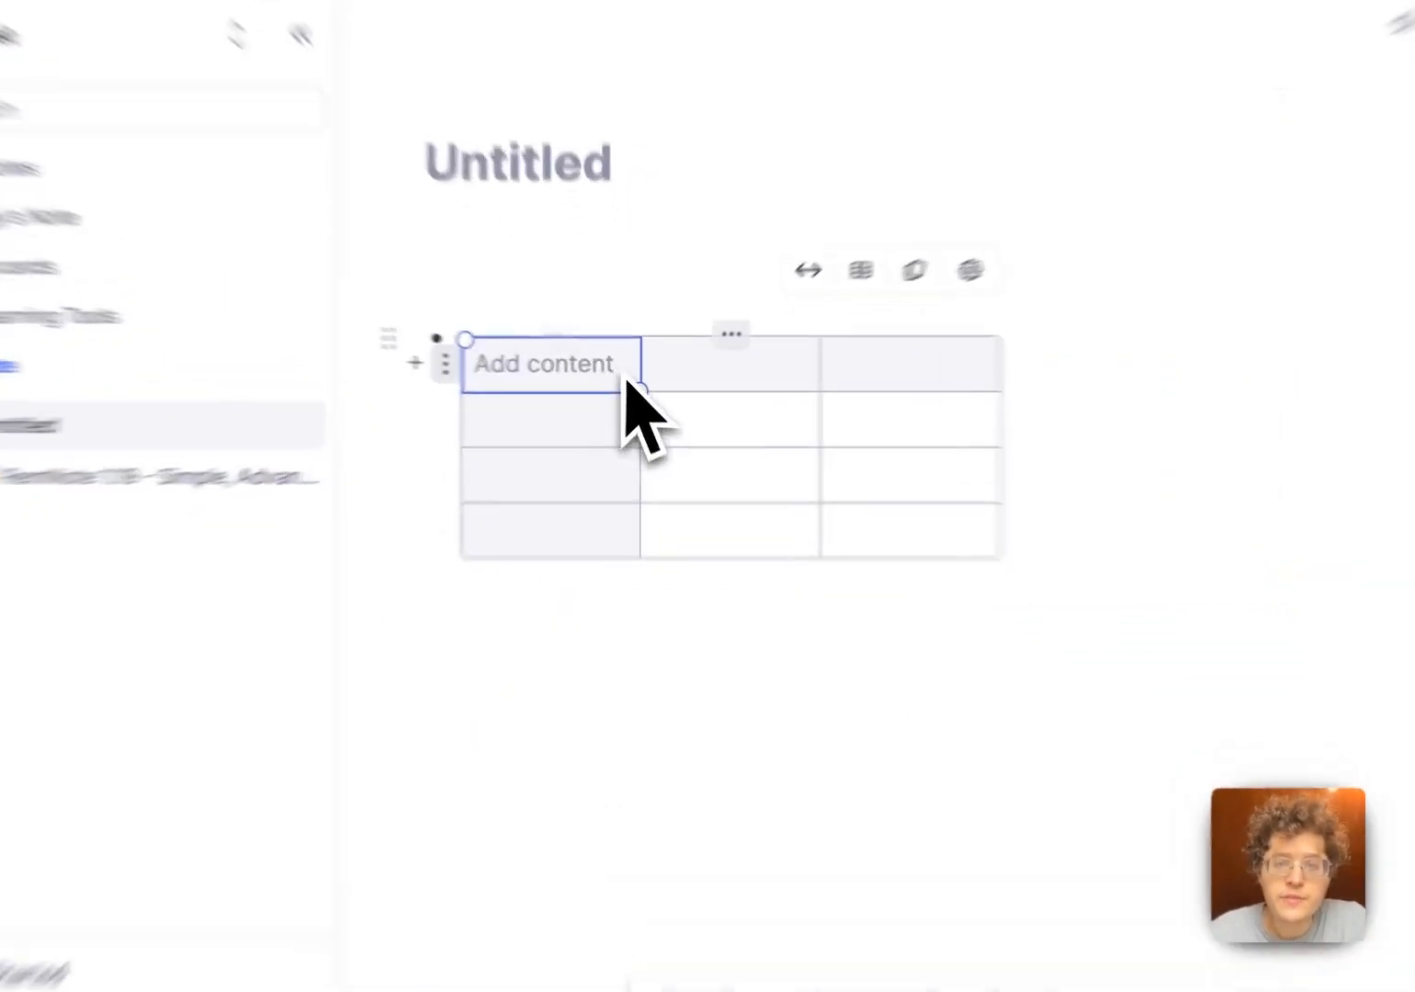
Step: Fill the table's header row with A, B and C, and enter D in the cell below B
{"action": "type", "text": "A"}
{"action": "key", "text": "Tab"}
{"action": "type", "text": "B"}
{"action": "key", "text": "Tab"}
{"action": "type", "text": "C"}
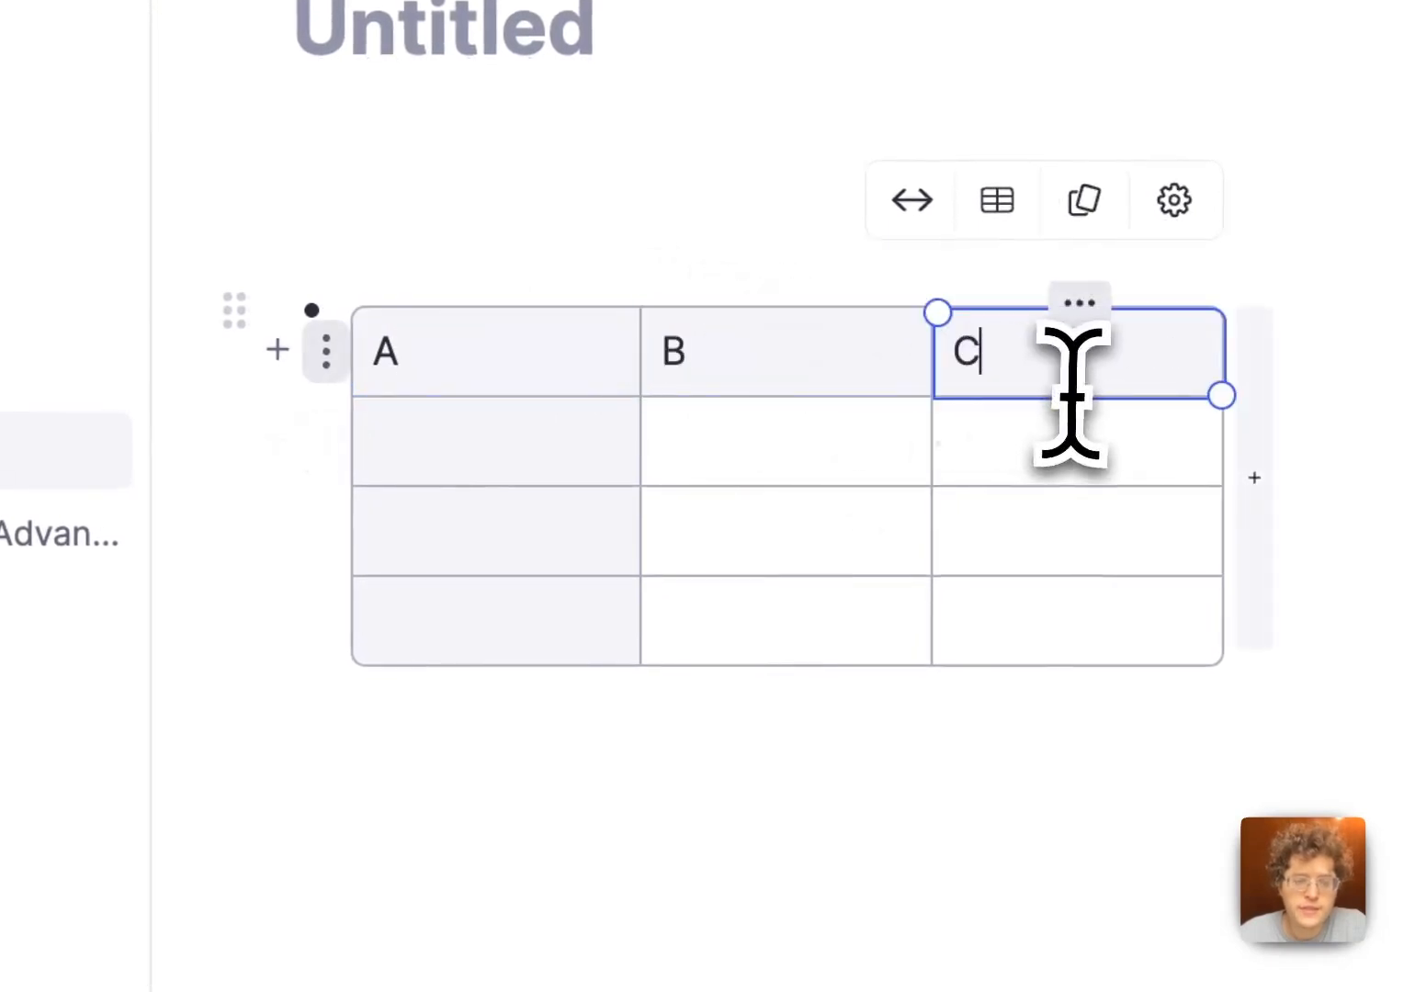
{"action": "left_click", "coordinate": [859, 450]}
{"action": "type", "text": "D"}
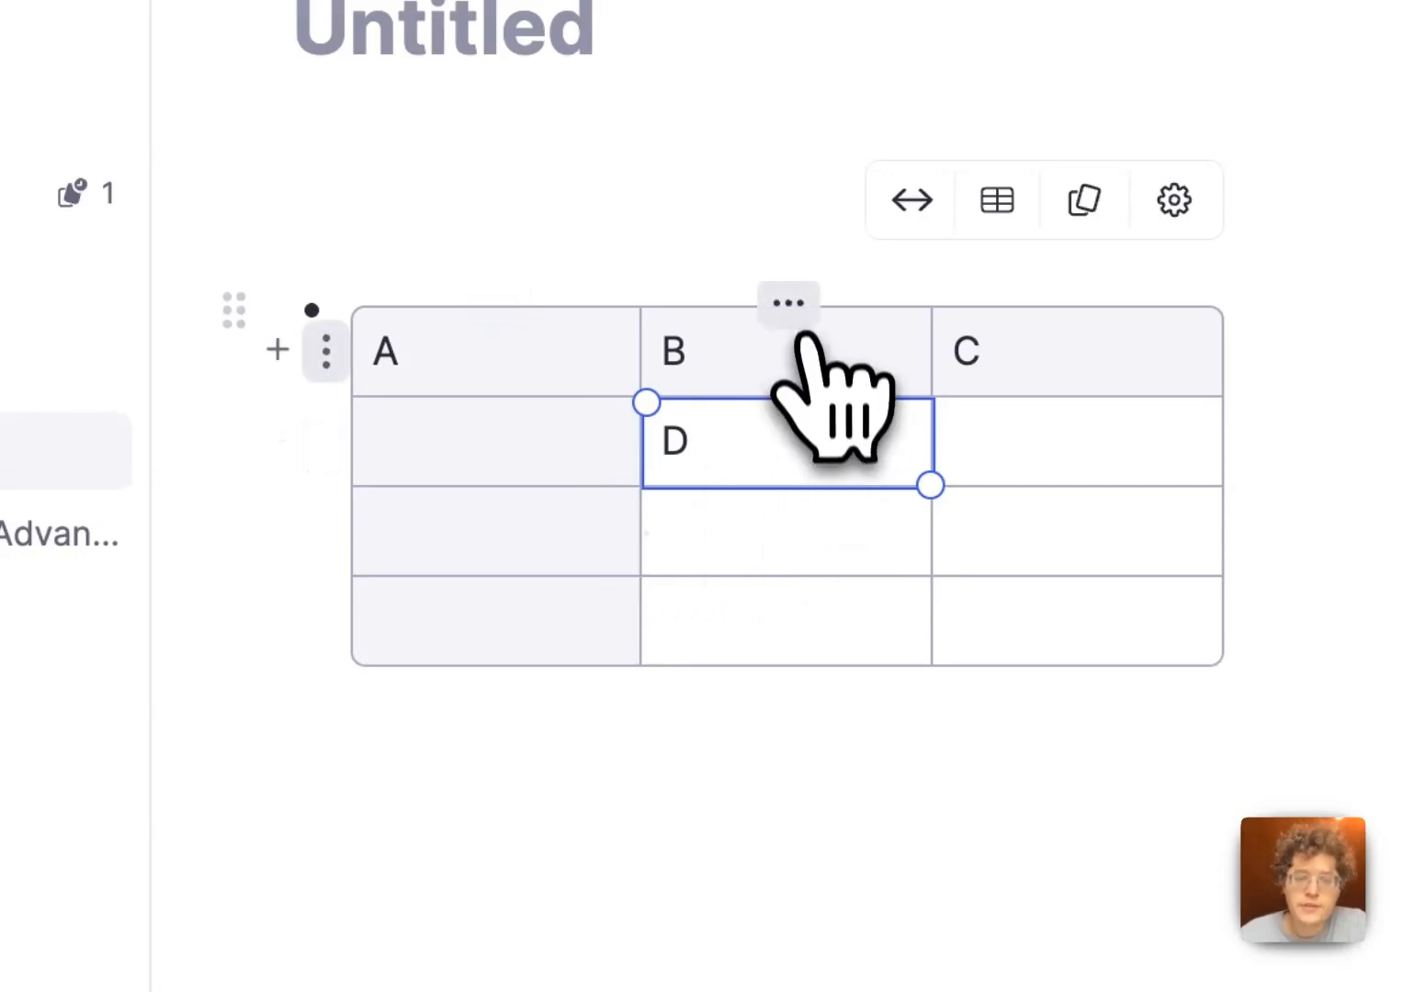
Step: Format column B as a bullet list and add the bullets E and F below D
{"action": "left_click", "coordinate": [789, 303]}
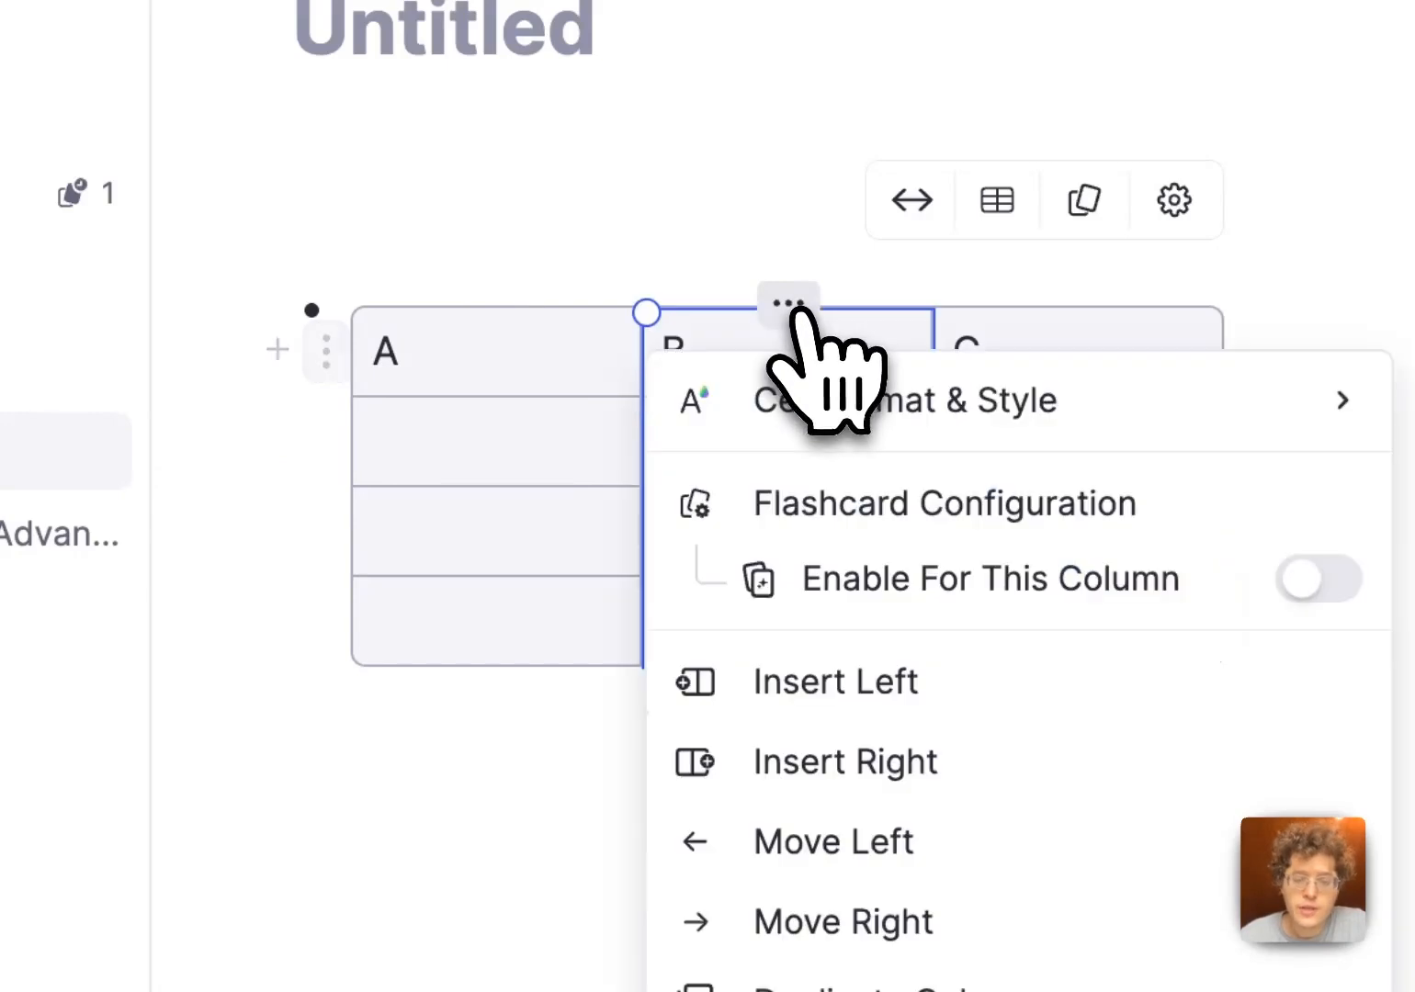
{"action": "mouse_move", "coordinate": [882, 395]}
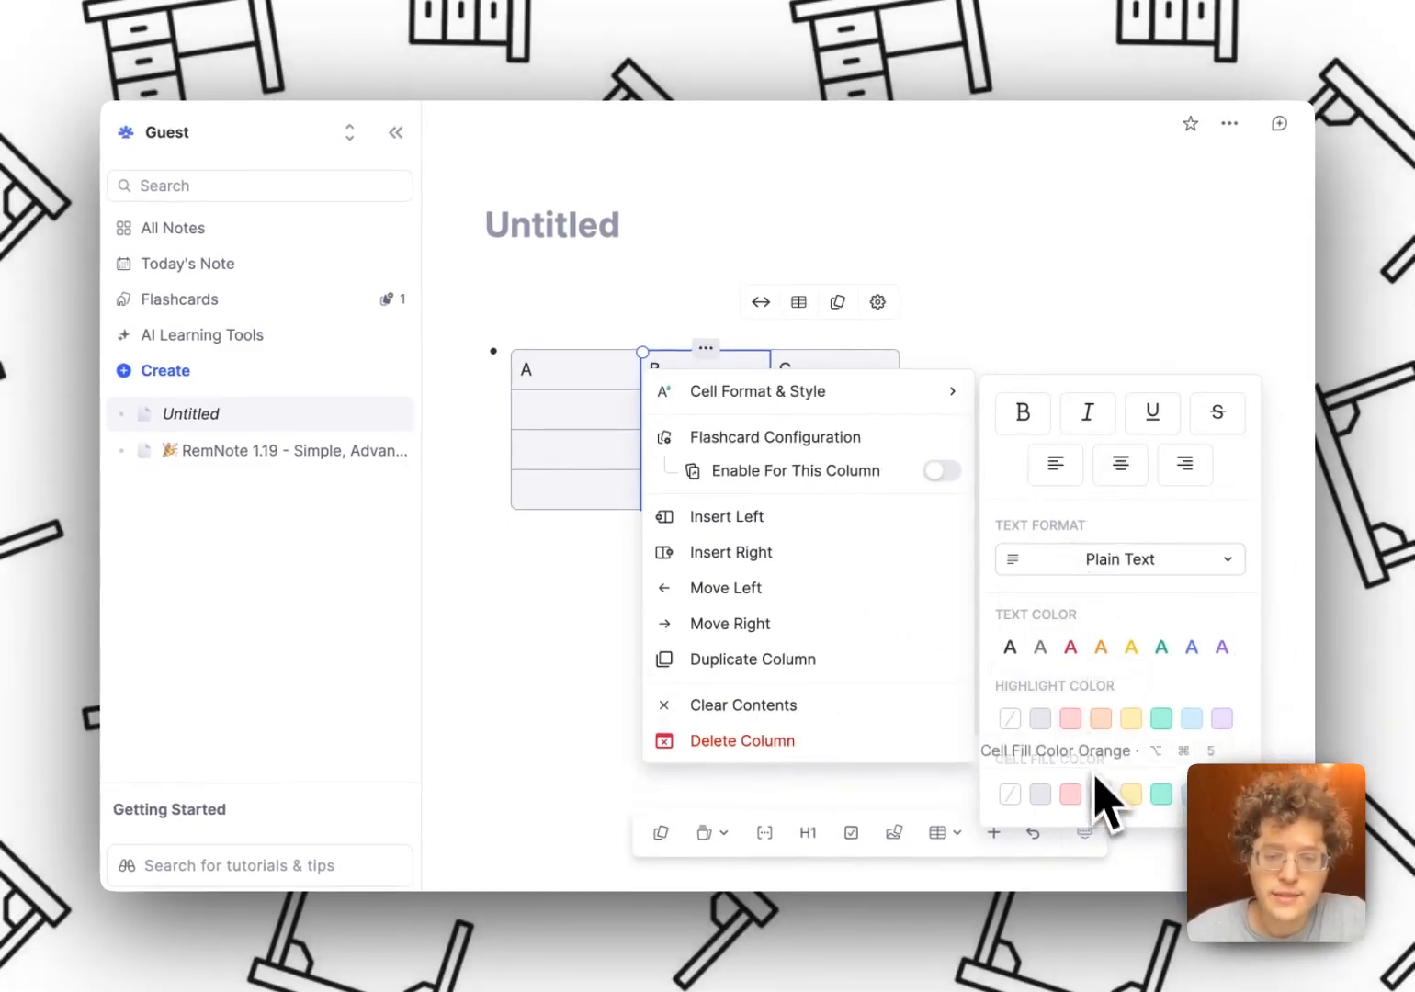
{"action": "left_click", "coordinate": [1134, 573]}
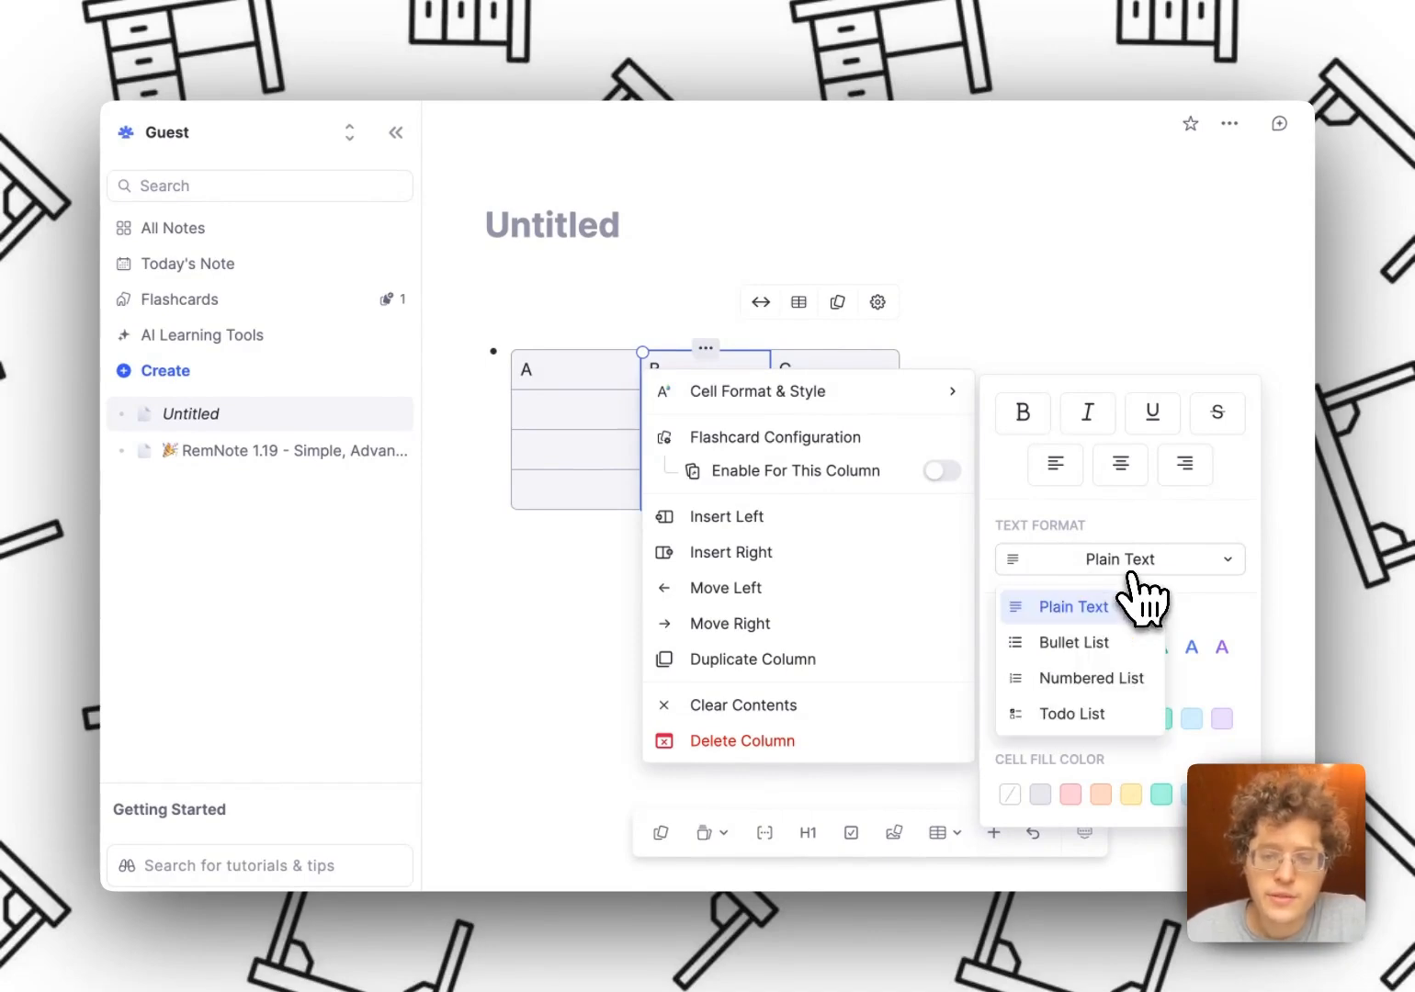
{"action": "left_click", "coordinate": [1083, 644]}
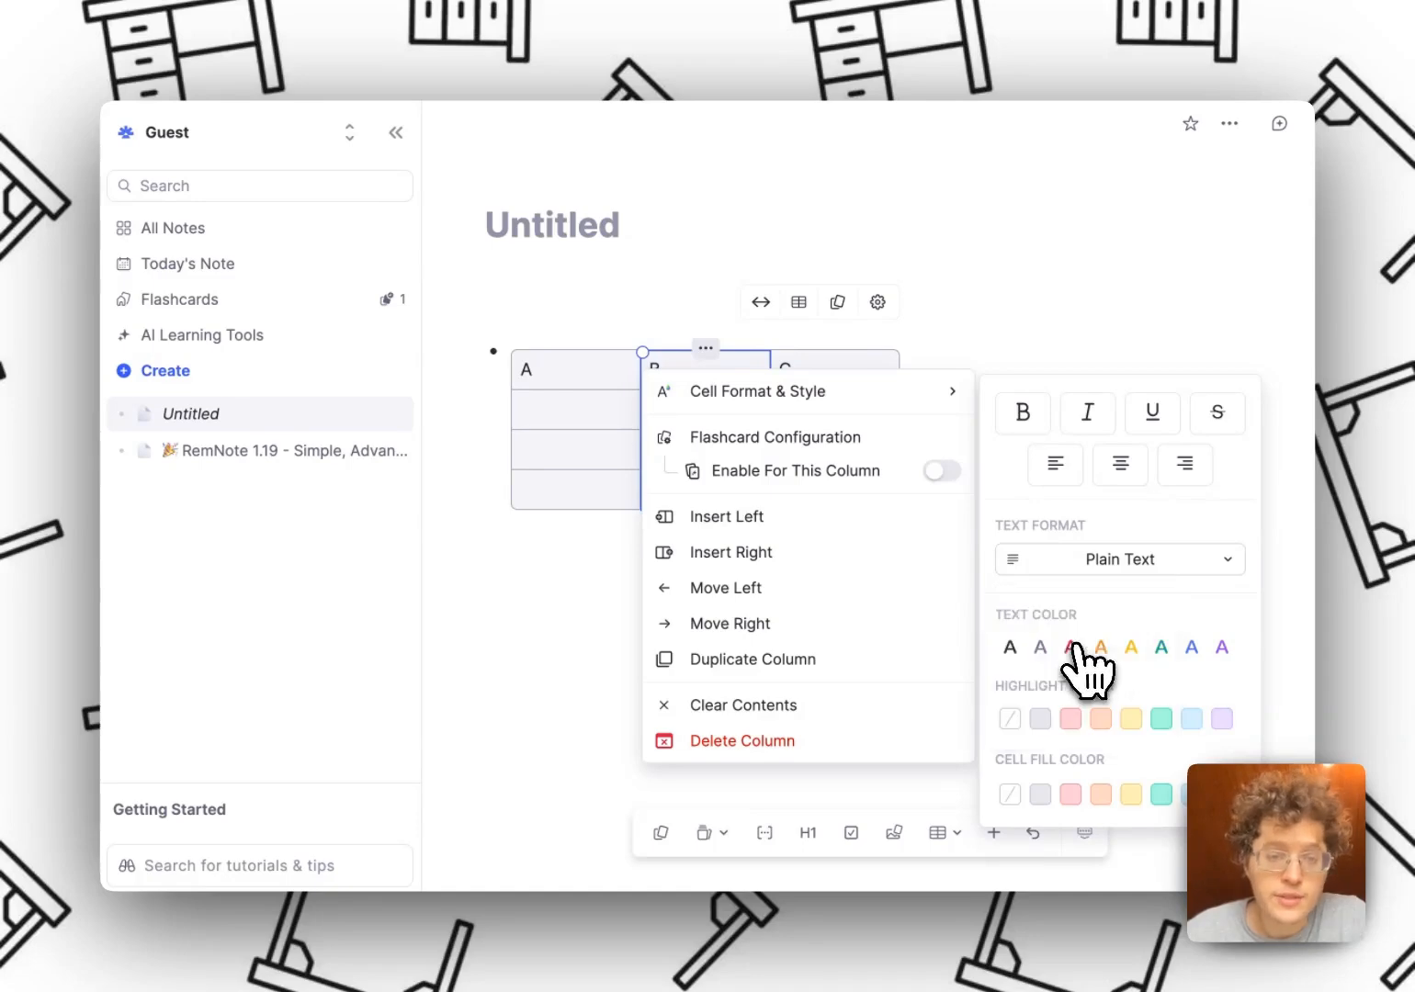
{"action": "left_click", "coordinate": [708, 418]}
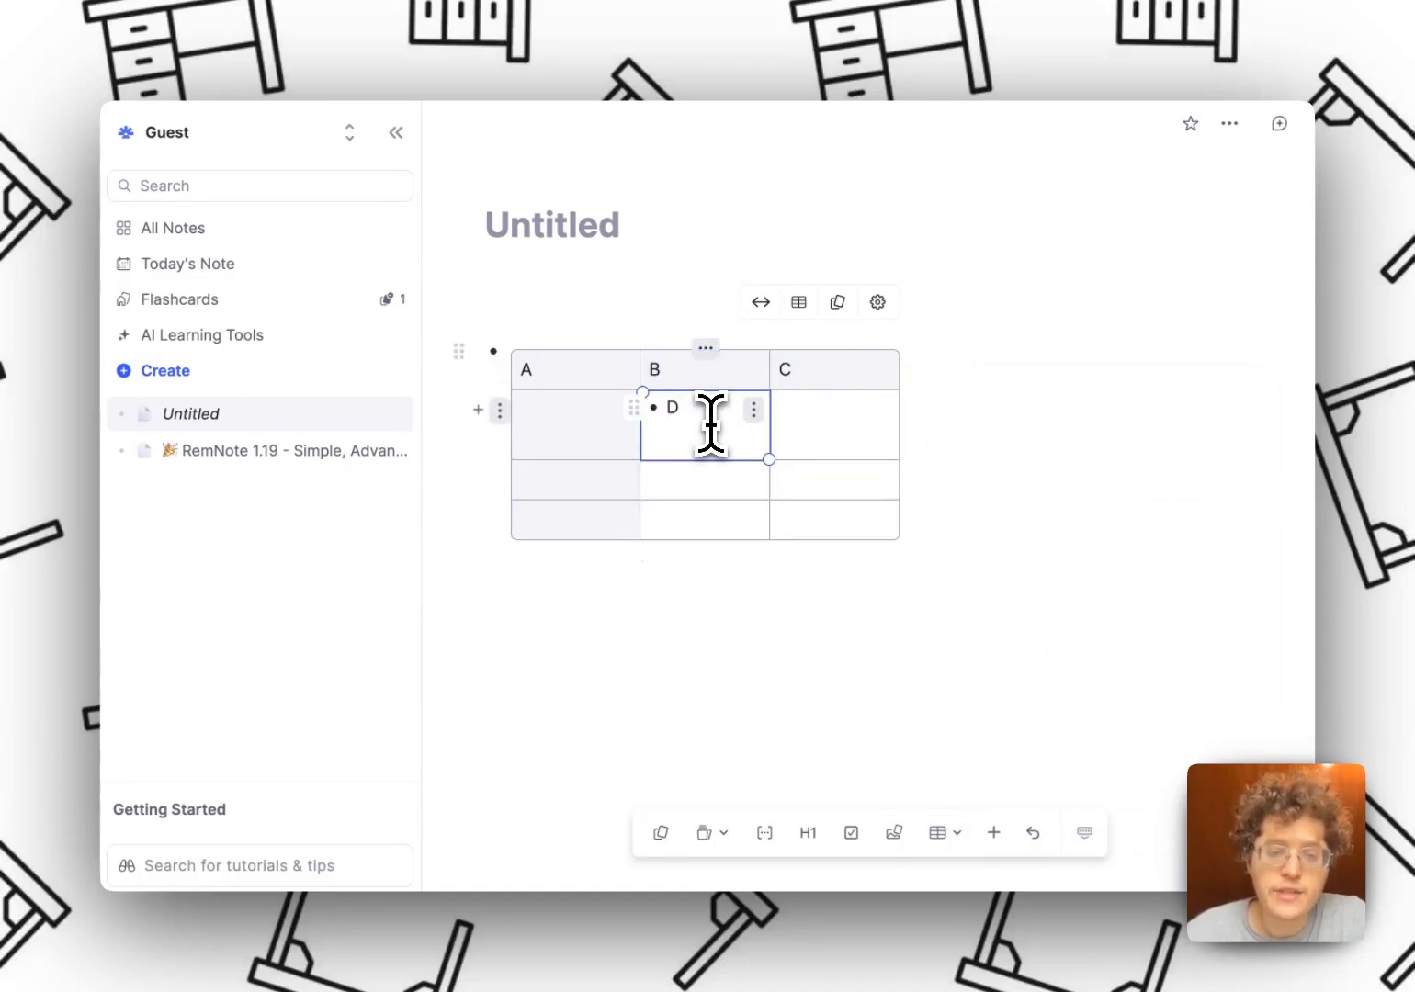
{"action": "key", "text": "Return"}
{"action": "type", "text": "E"}
{"action": "key", "text": "Return"}
{"action": "type", "text": "F"}
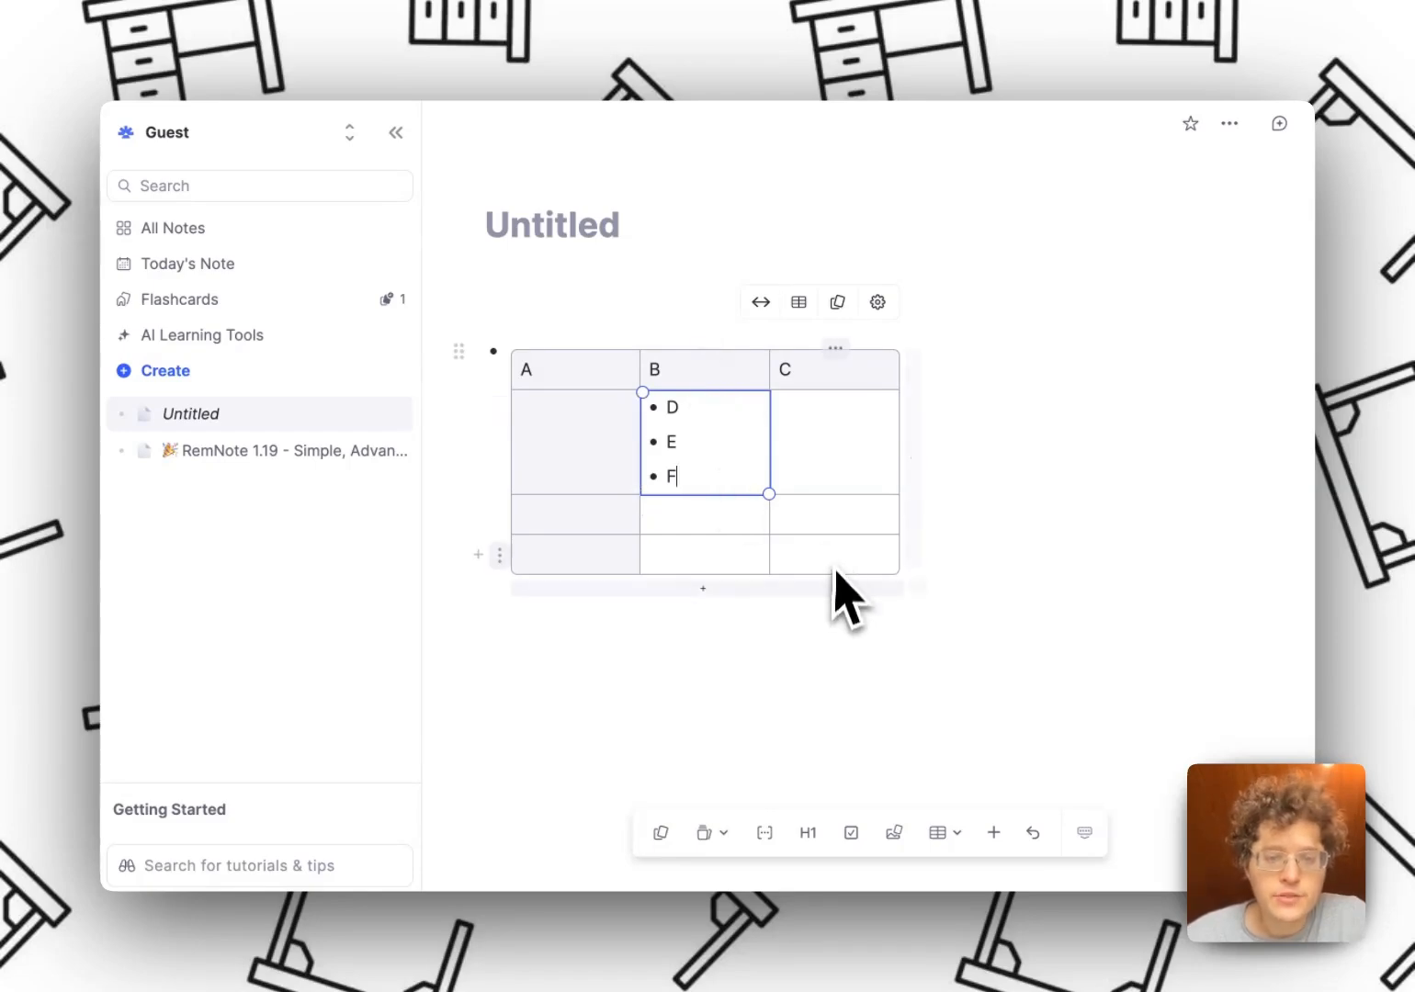
Step: Extend the table with extra rows and columns, and shrink it to four columns and five rows
{"action": "left_click_drag", "start_coordinate": [802, 590], "coordinate": [753, 717]}
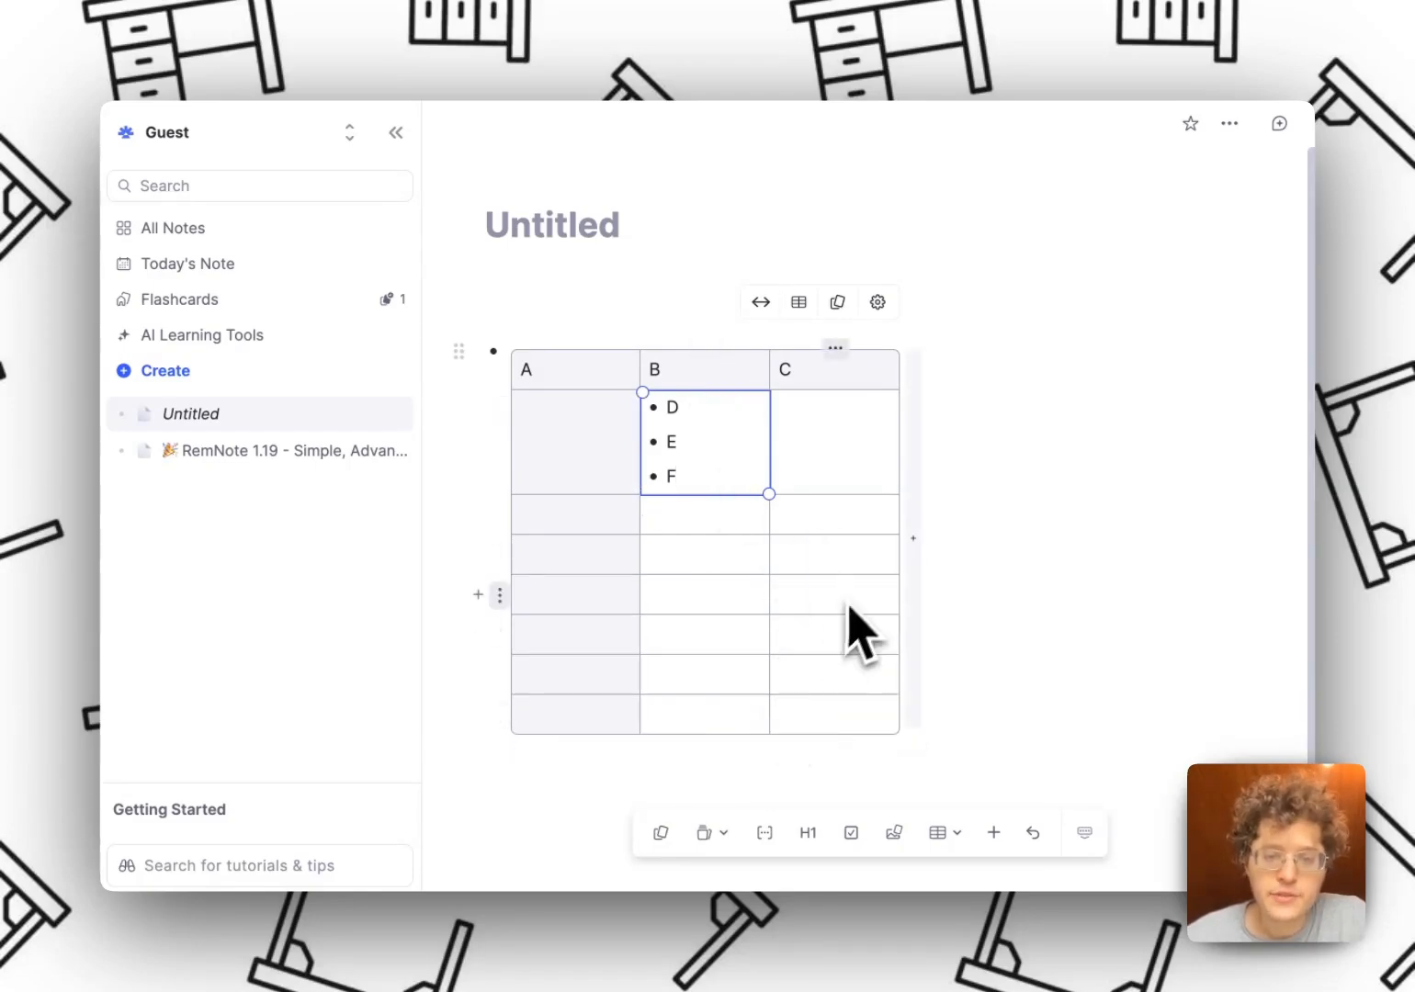
{"action": "left_click_drag", "start_coordinate": [916, 547], "coordinate": [1187, 590]}
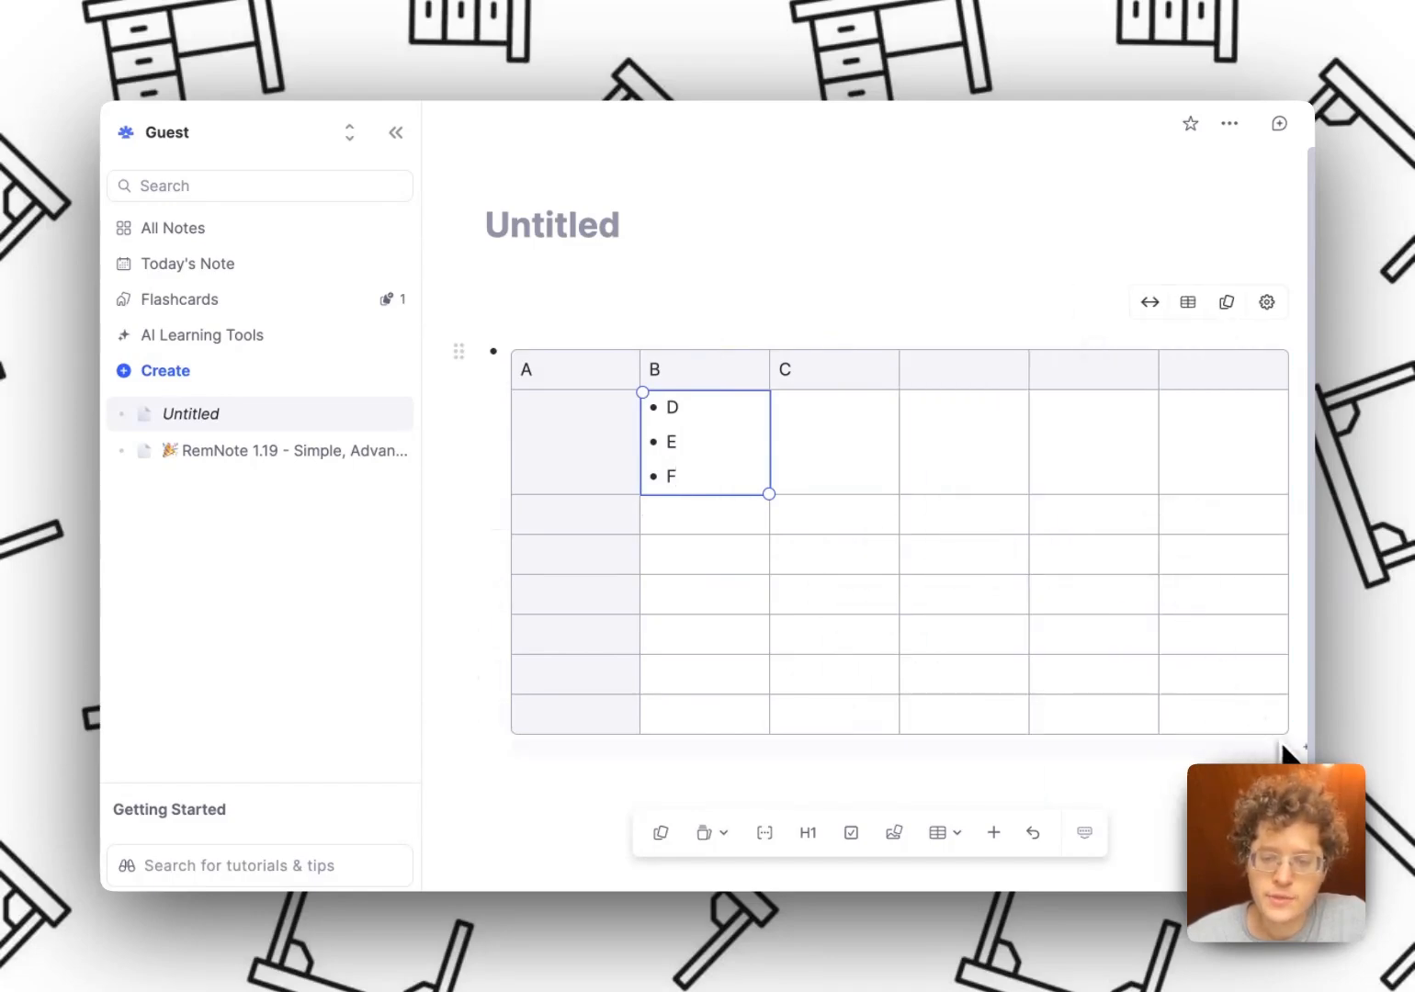
{"action": "left_click_drag", "start_coordinate": [1291, 735], "coordinate": [1083, 654]}
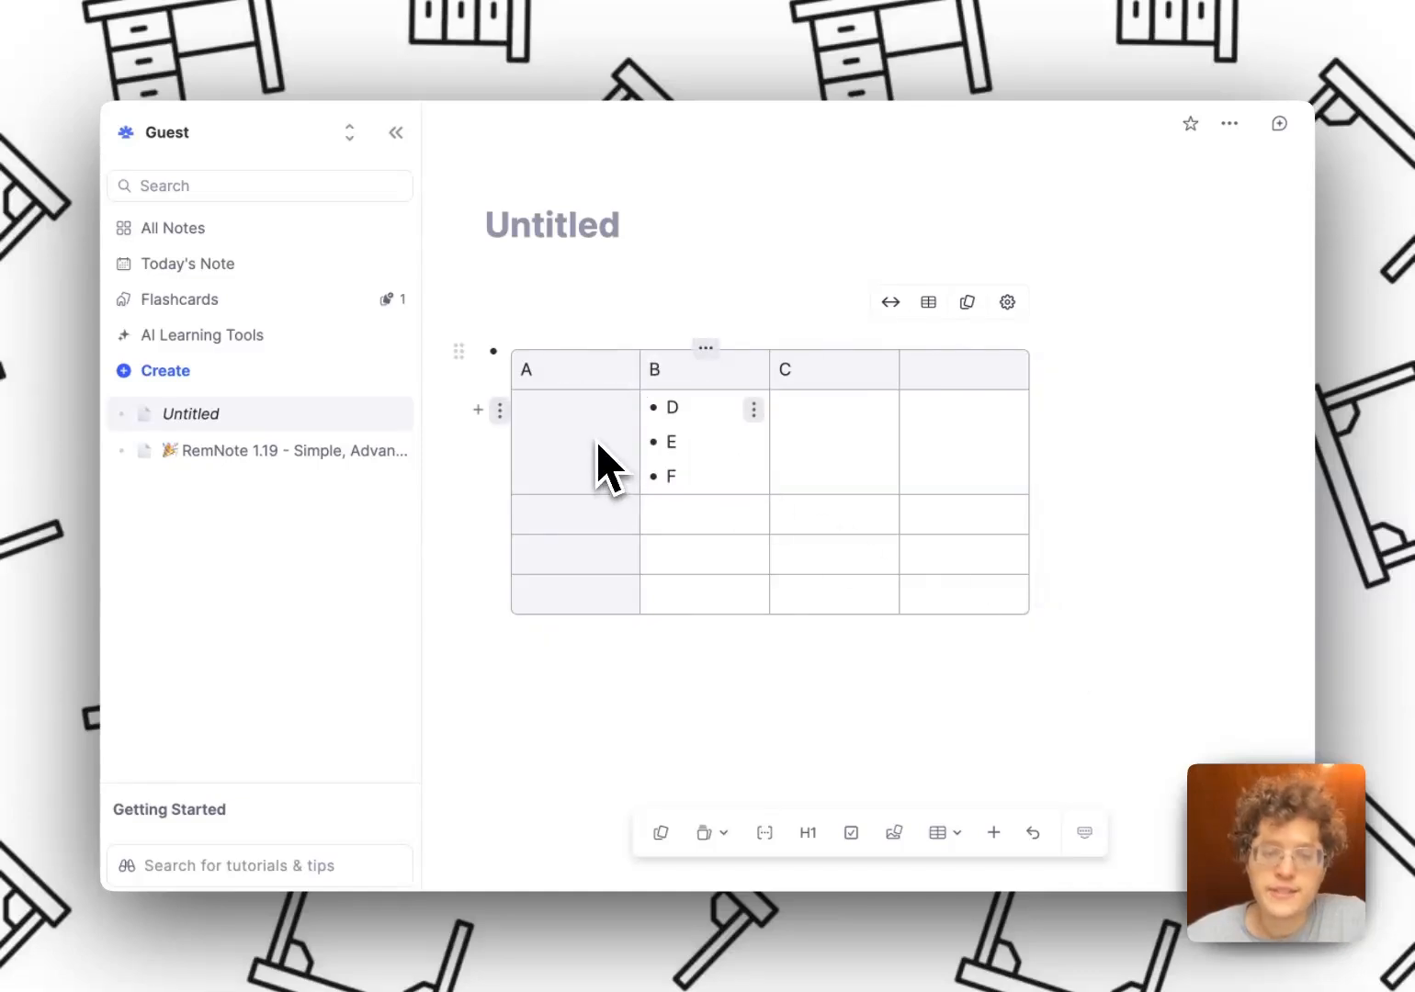
Step: Fill all cells of the row containing the D, E, F bullets with green
{"action": "left_click_drag", "start_coordinate": [600, 464], "coordinate": [951, 460]}
{"action": "left_click", "coordinate": [563, 535]}
{"action": "scroll", "coordinate": [675, 496], "scroll_direction": "down", "scroll_amount": 2}
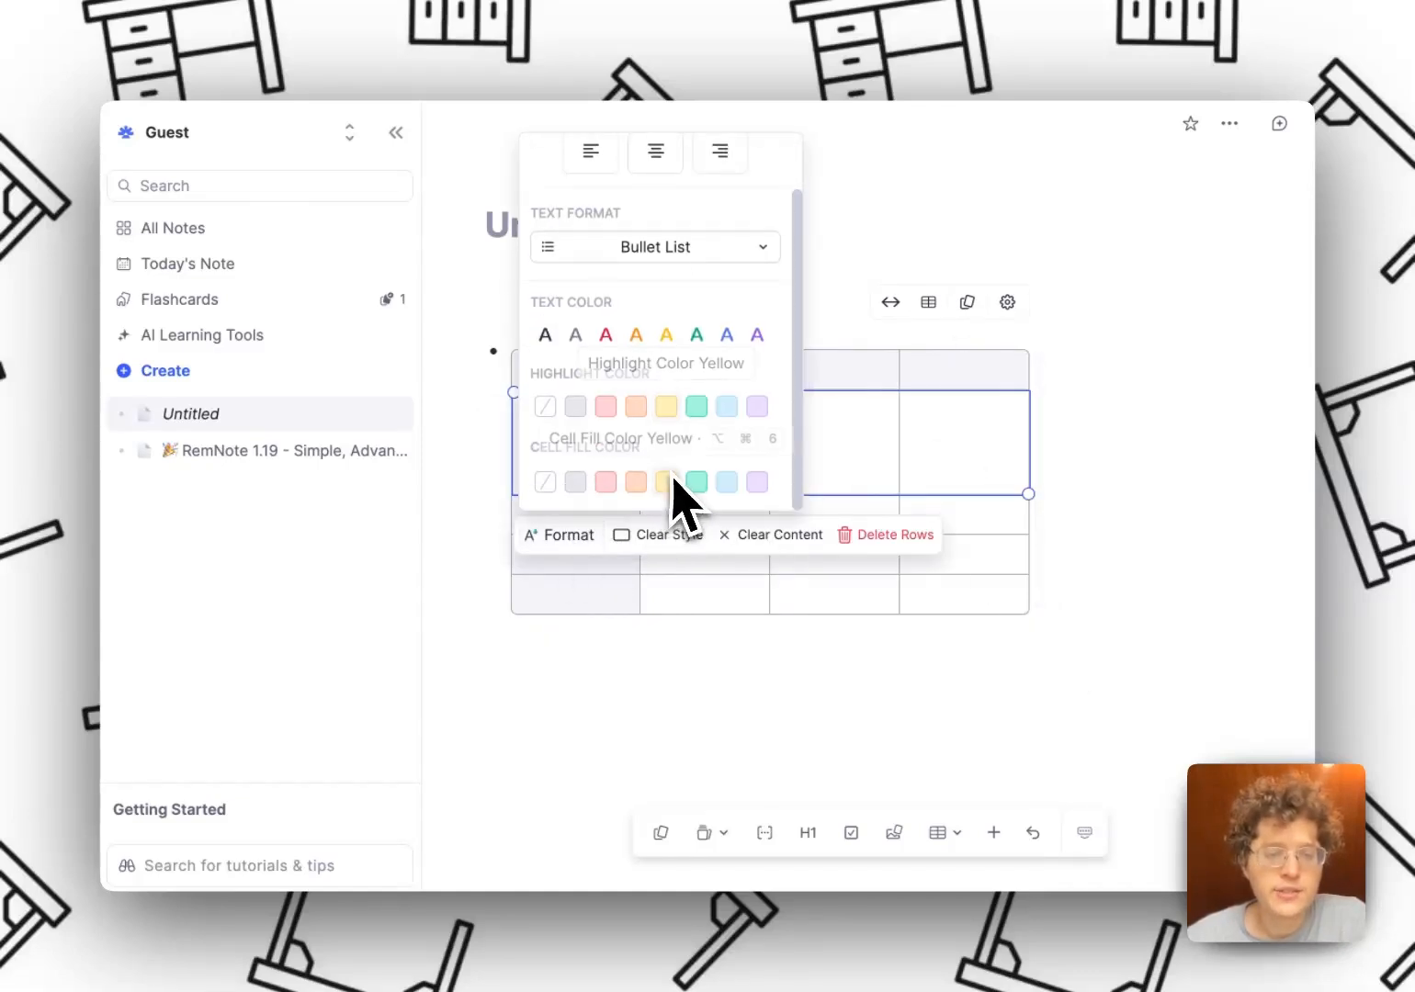
{"action": "left_click", "coordinate": [697, 479]}
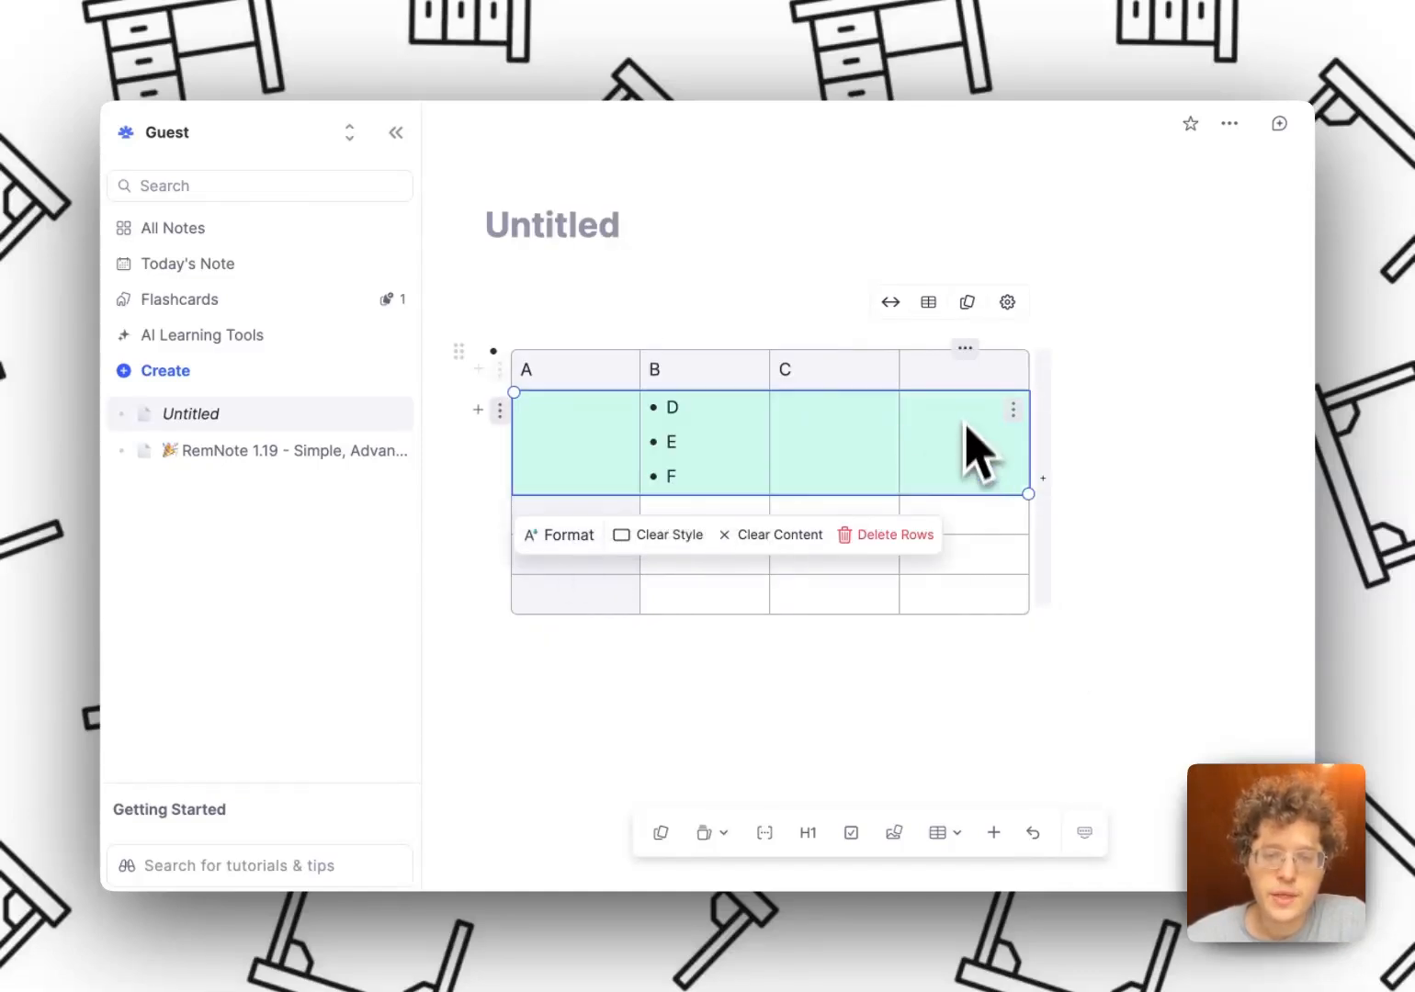
Step: Delete the green row and the empty fourth column from the table
{"action": "left_click", "coordinate": [910, 534]}
{"action": "left_click", "coordinate": [964, 349]}
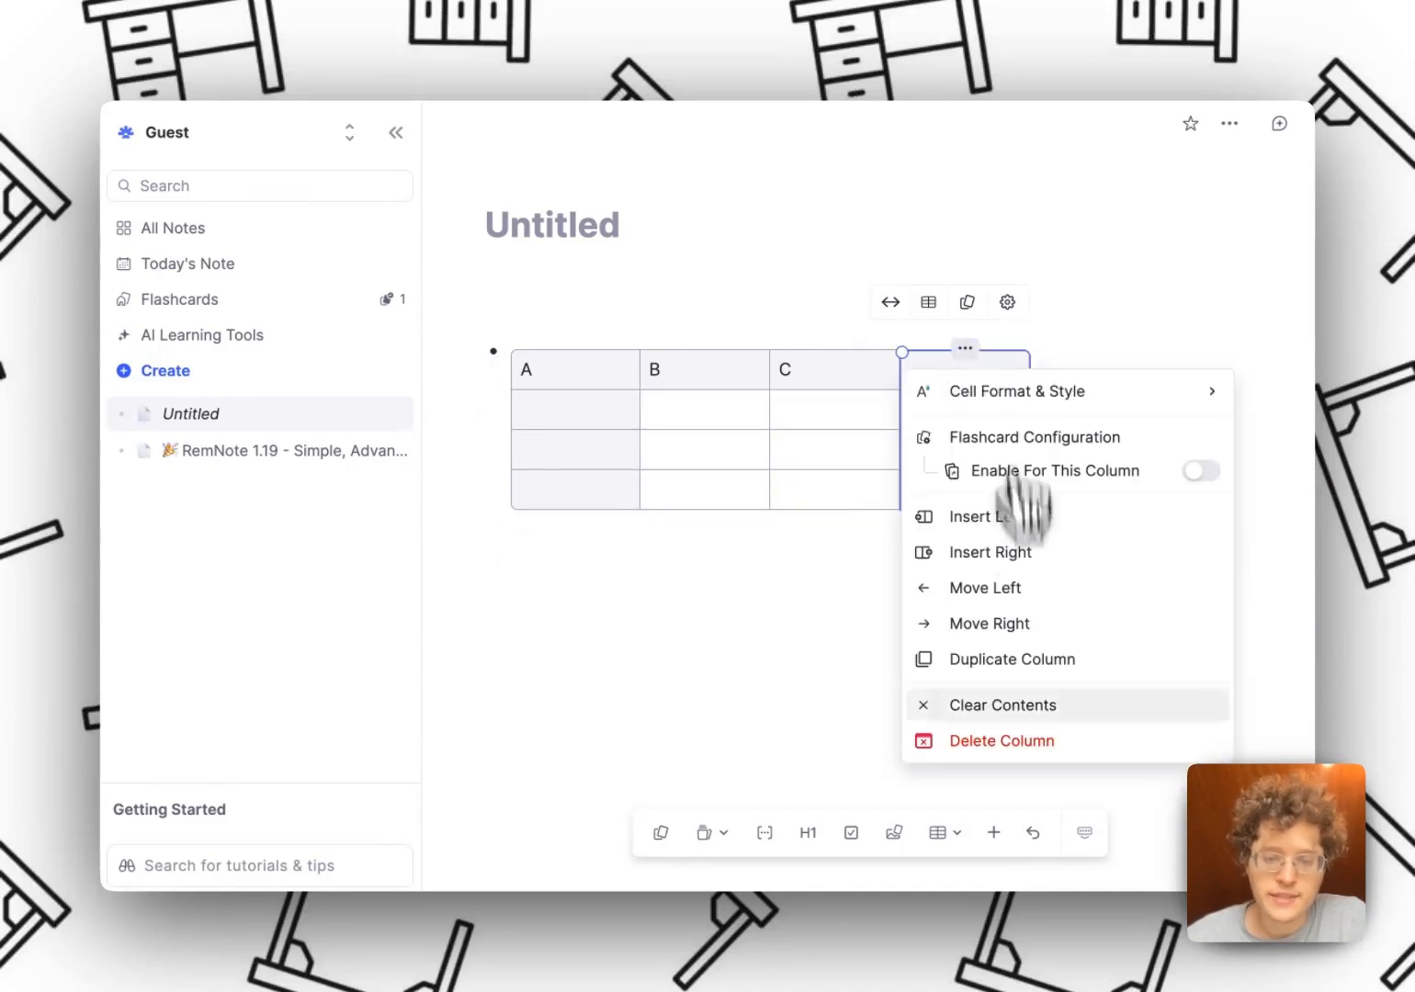
{"action": "left_click", "coordinate": [1001, 741]}
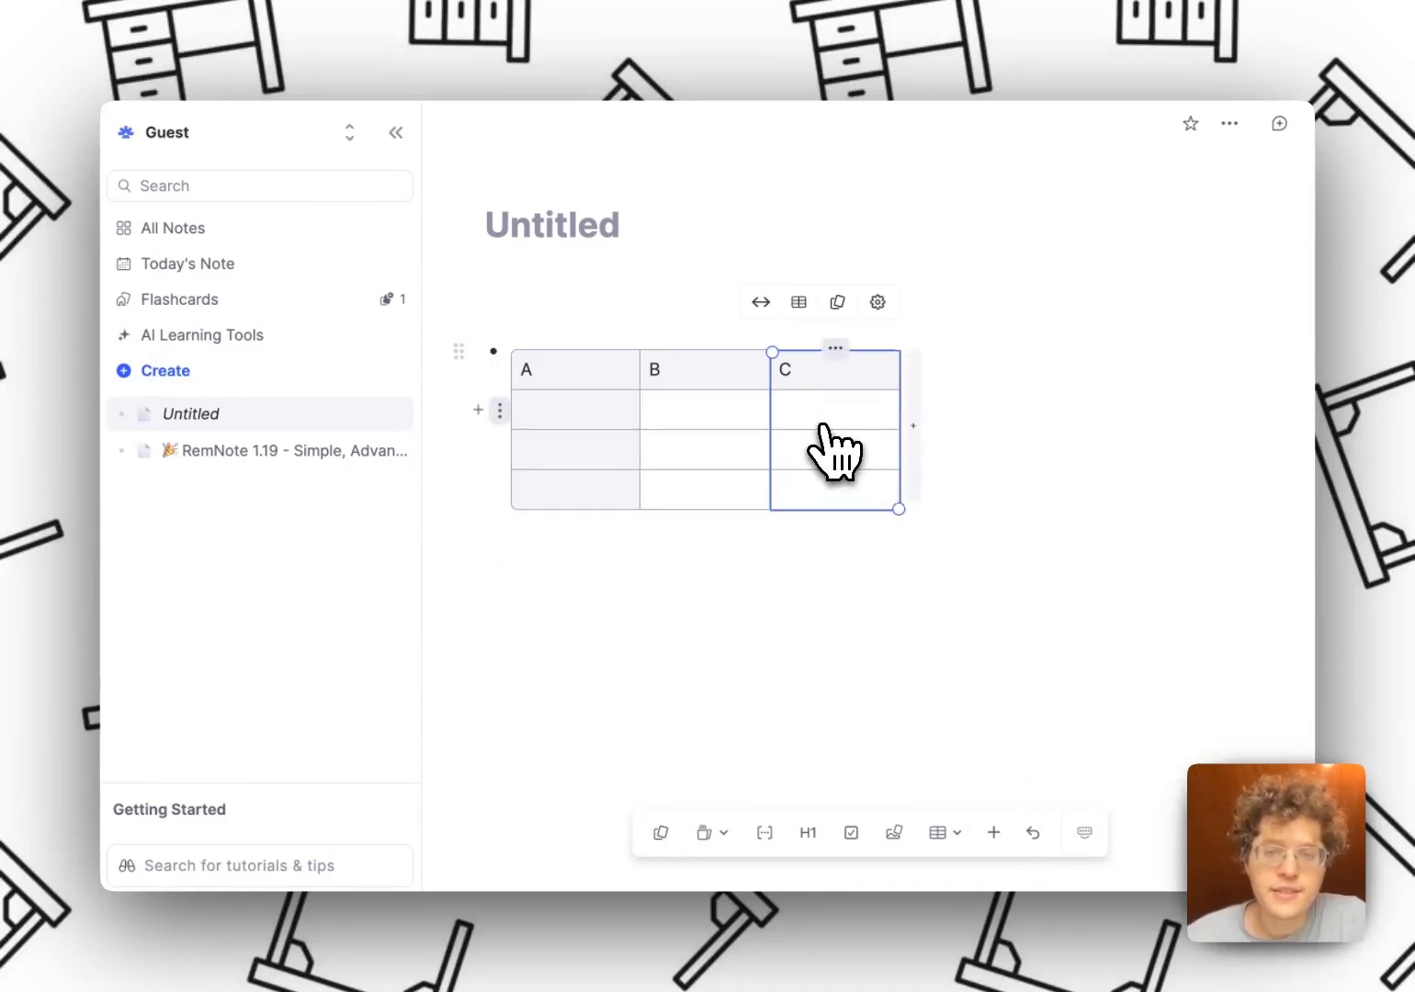
Step: Hide the table's header row and header column
{"action": "left_click", "coordinate": [799, 302]}
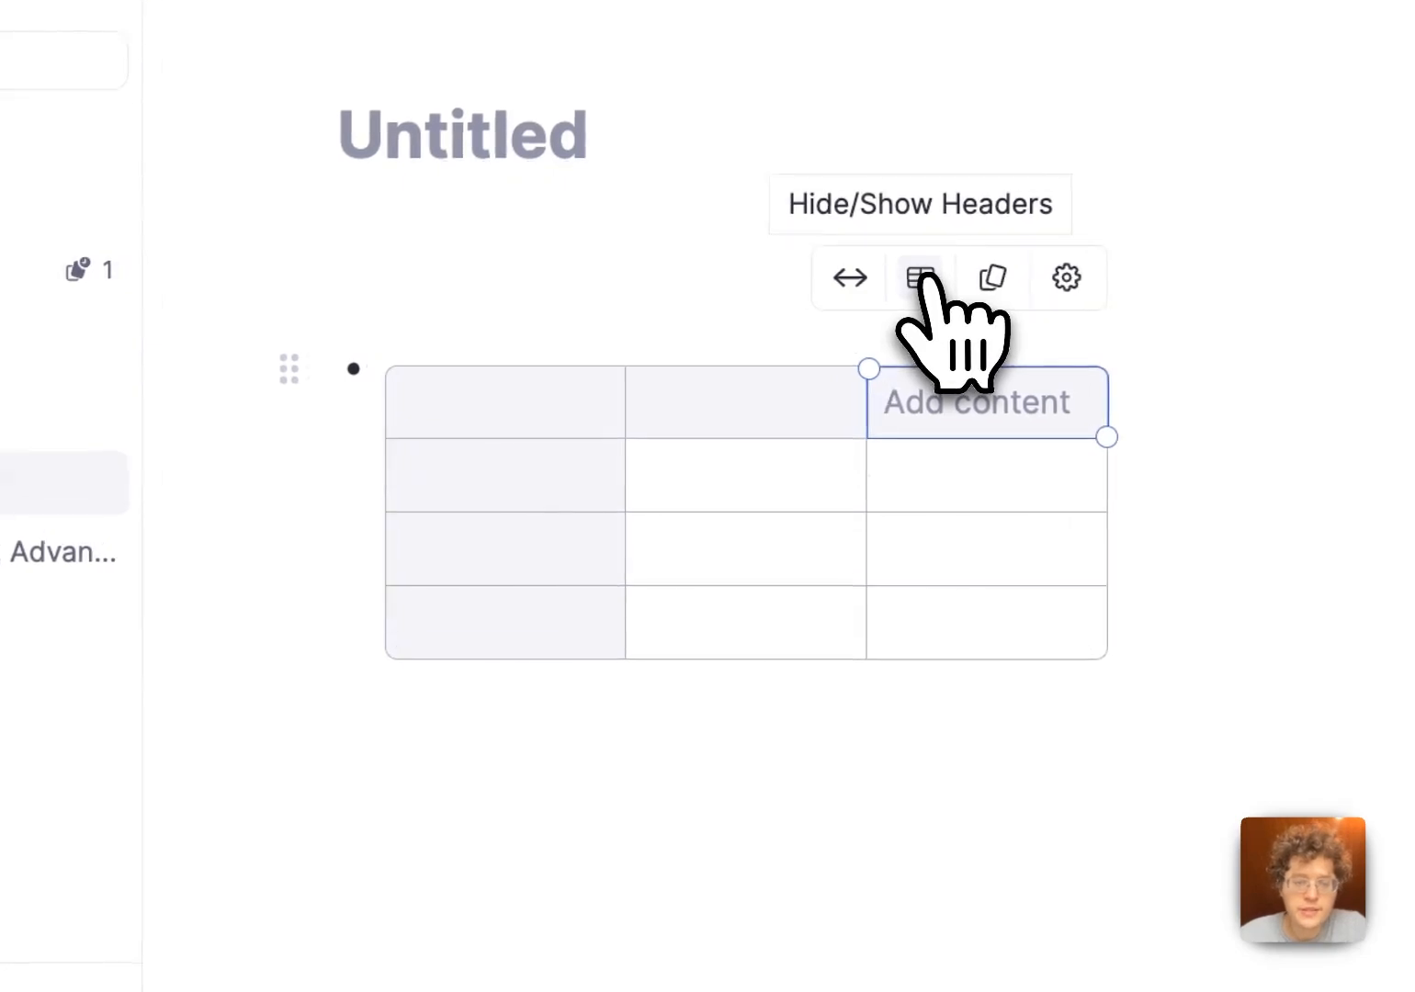
{"action": "left_click", "coordinate": [920, 277]}
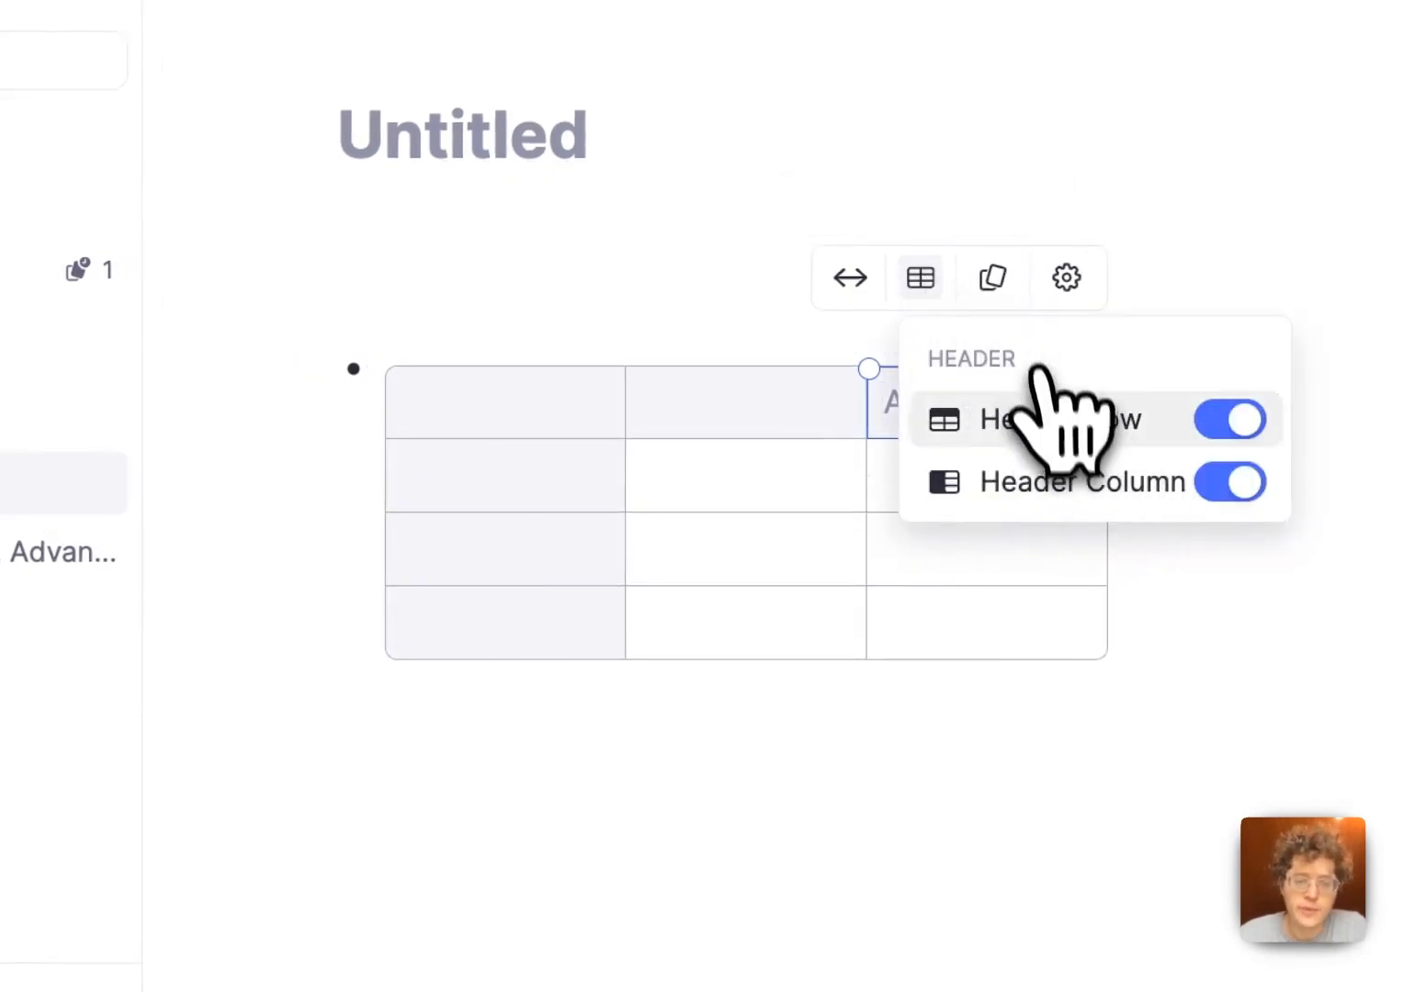
{"action": "left_click", "coordinate": [1048, 414]}
{"action": "left_click", "coordinate": [1066, 484]}
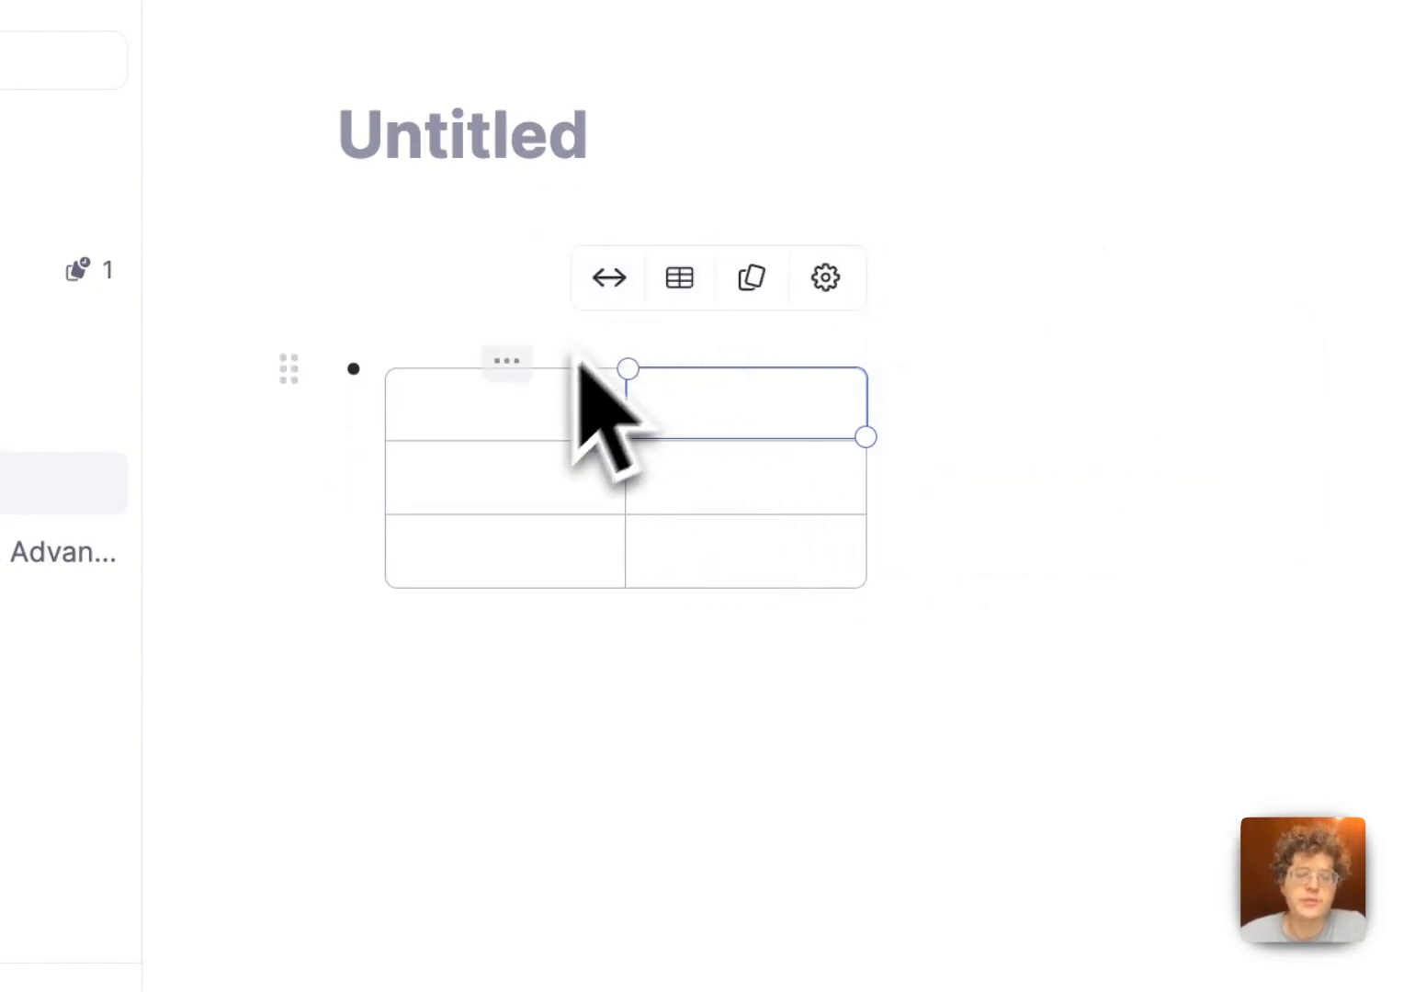
Step: Enter "A lot of text in cells" in the table's first cell and widen its column so the text fits on one line
{"action": "left_click", "coordinate": [480, 423]}
{"action": "type", "text": "A lot of tex"}
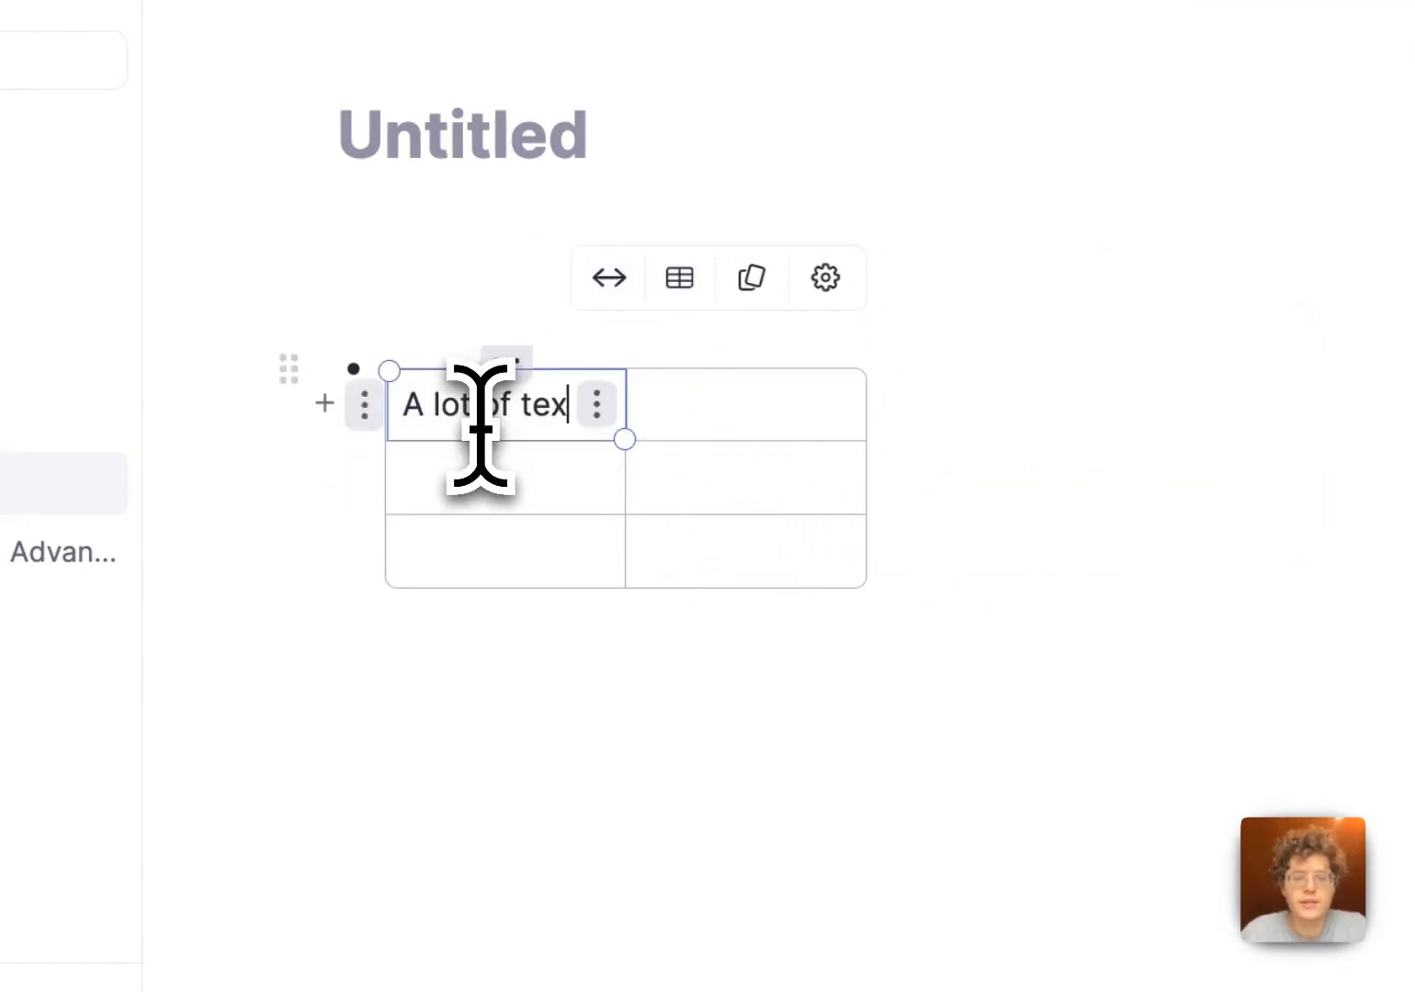
{"action": "type", "text": "t in cells"}
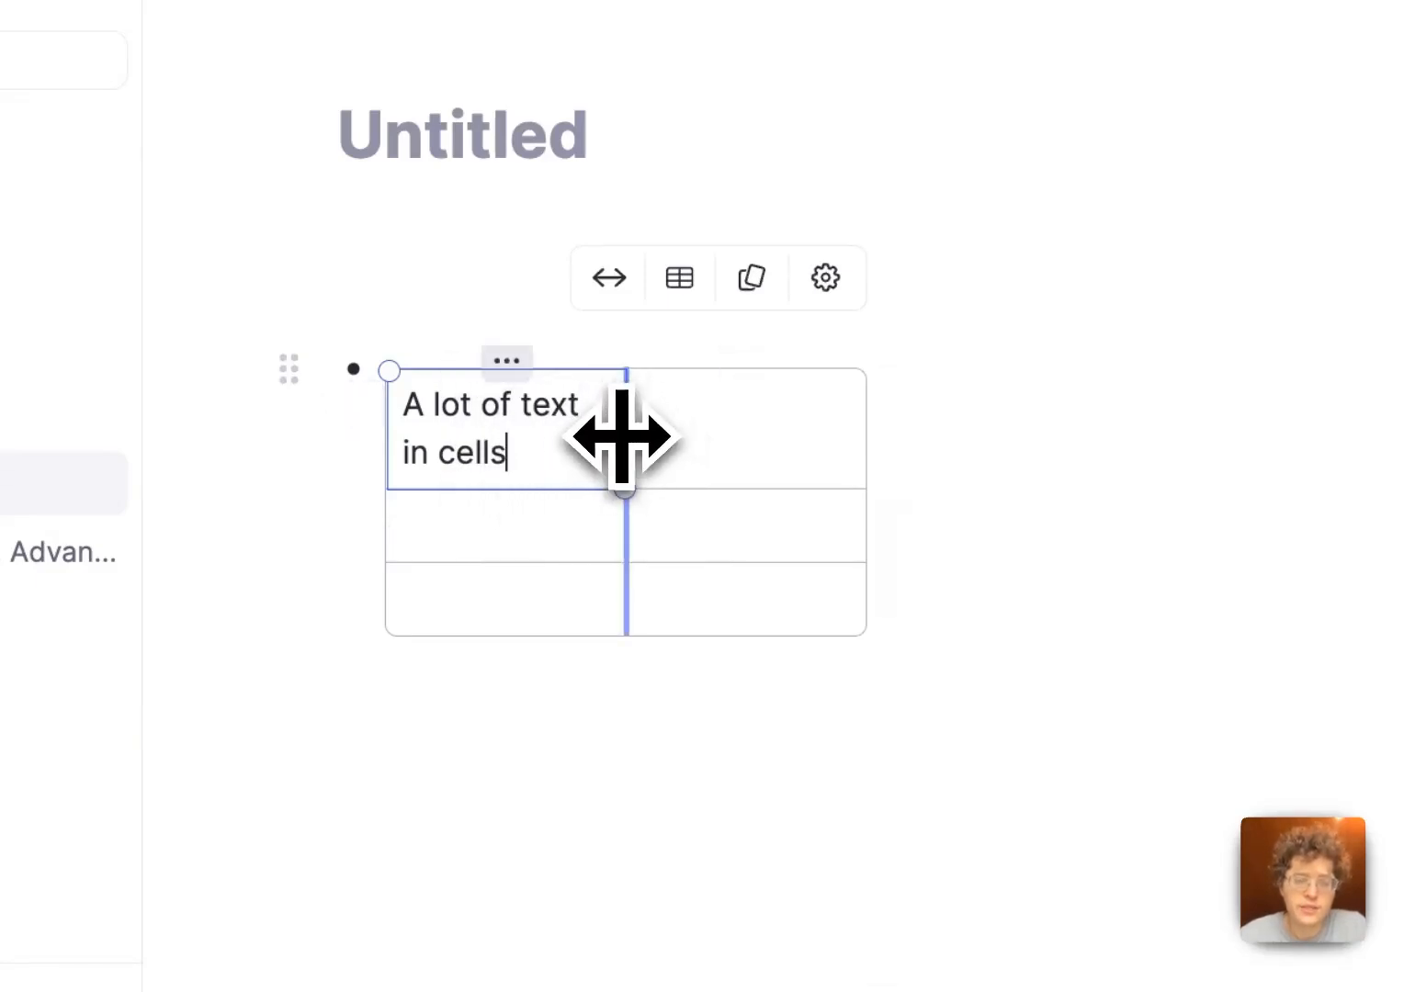
{"action": "left_click_drag", "start_coordinate": [621, 437], "coordinate": [891, 450]}
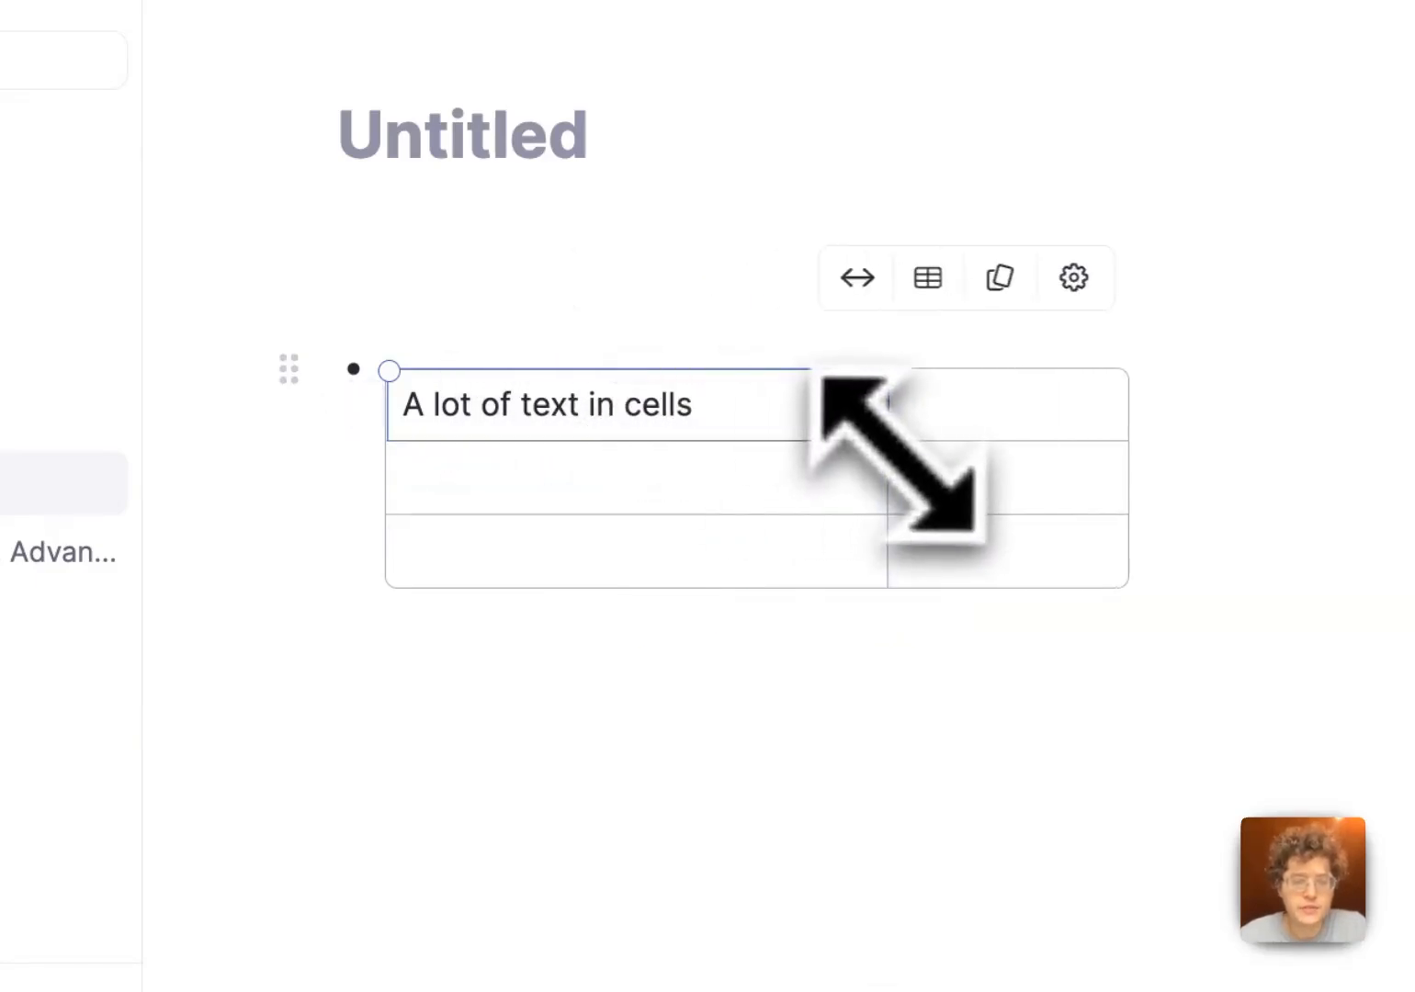
{"action": "left_click", "coordinate": [886, 292]}
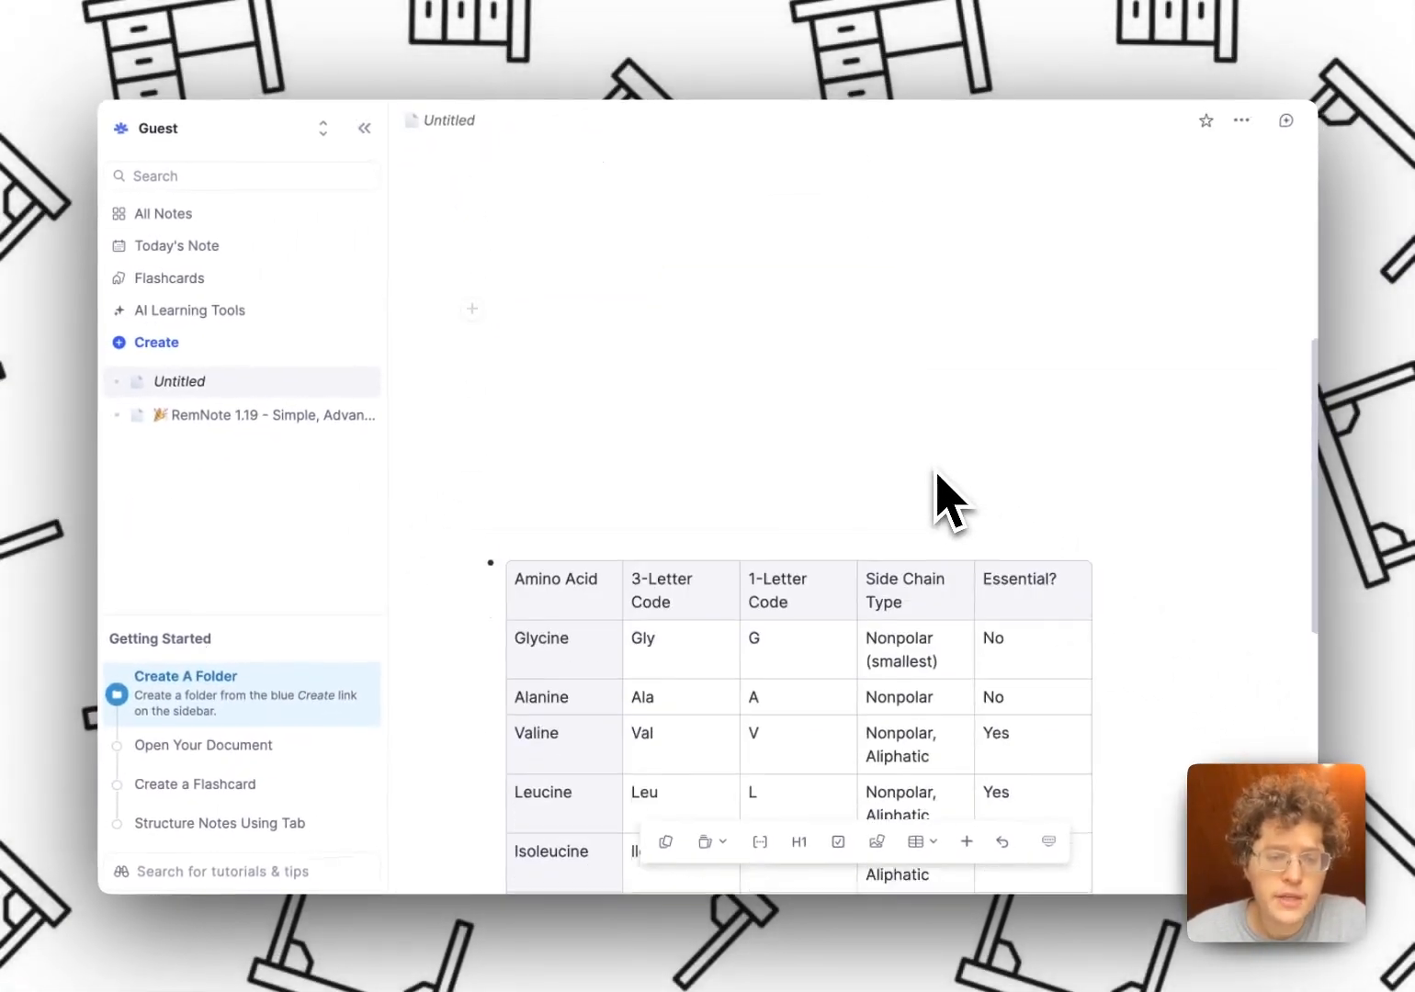
Step: Generate flashcards from the amino acid table with the Show Entire Table option and open the 3-Letter Code column's flashcard configuration
{"action": "scroll", "coordinate": [947, 496], "scroll_direction": "down", "scroll_amount": 5}
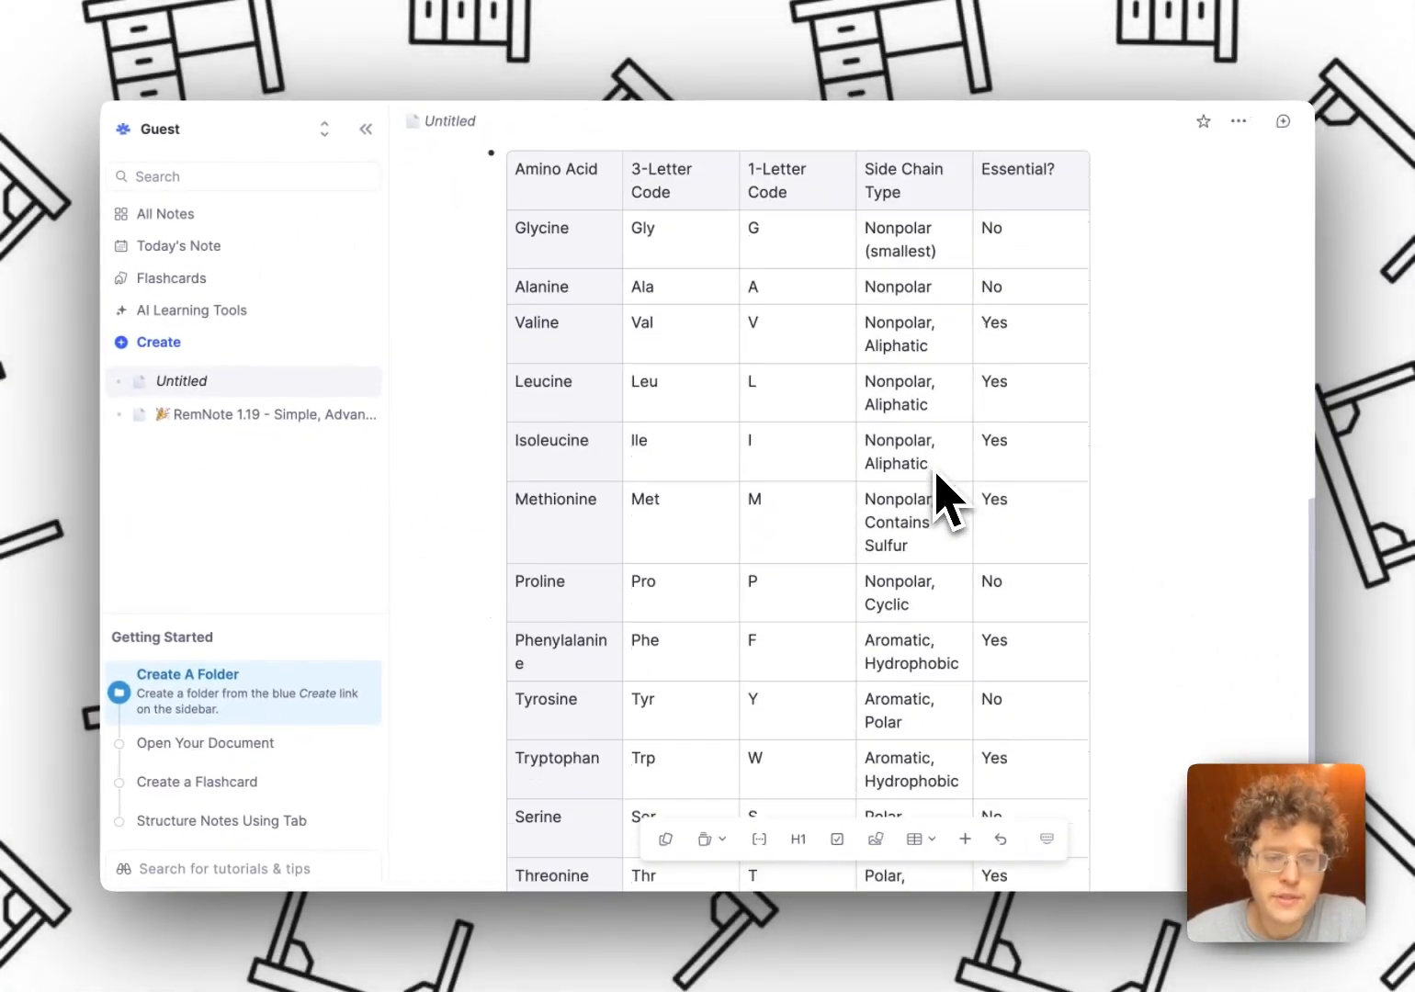
{"action": "scroll", "coordinate": [935, 470], "scroll_direction": "up", "scroll_amount": 1}
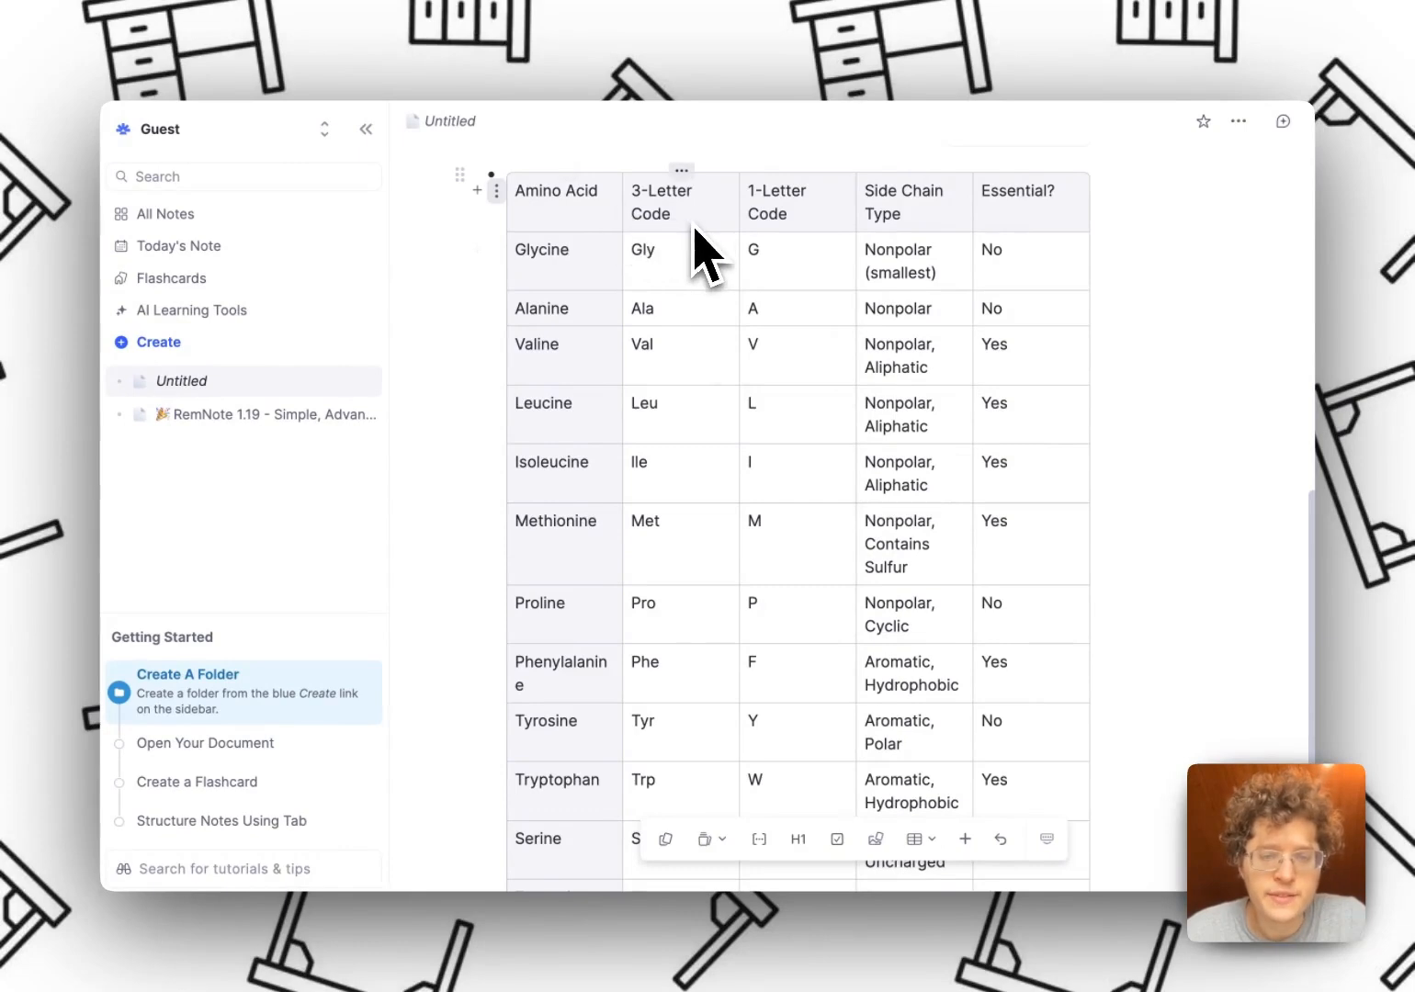
{"action": "scroll", "coordinate": [680, 368], "scroll_direction": "up", "scroll_amount": 3}
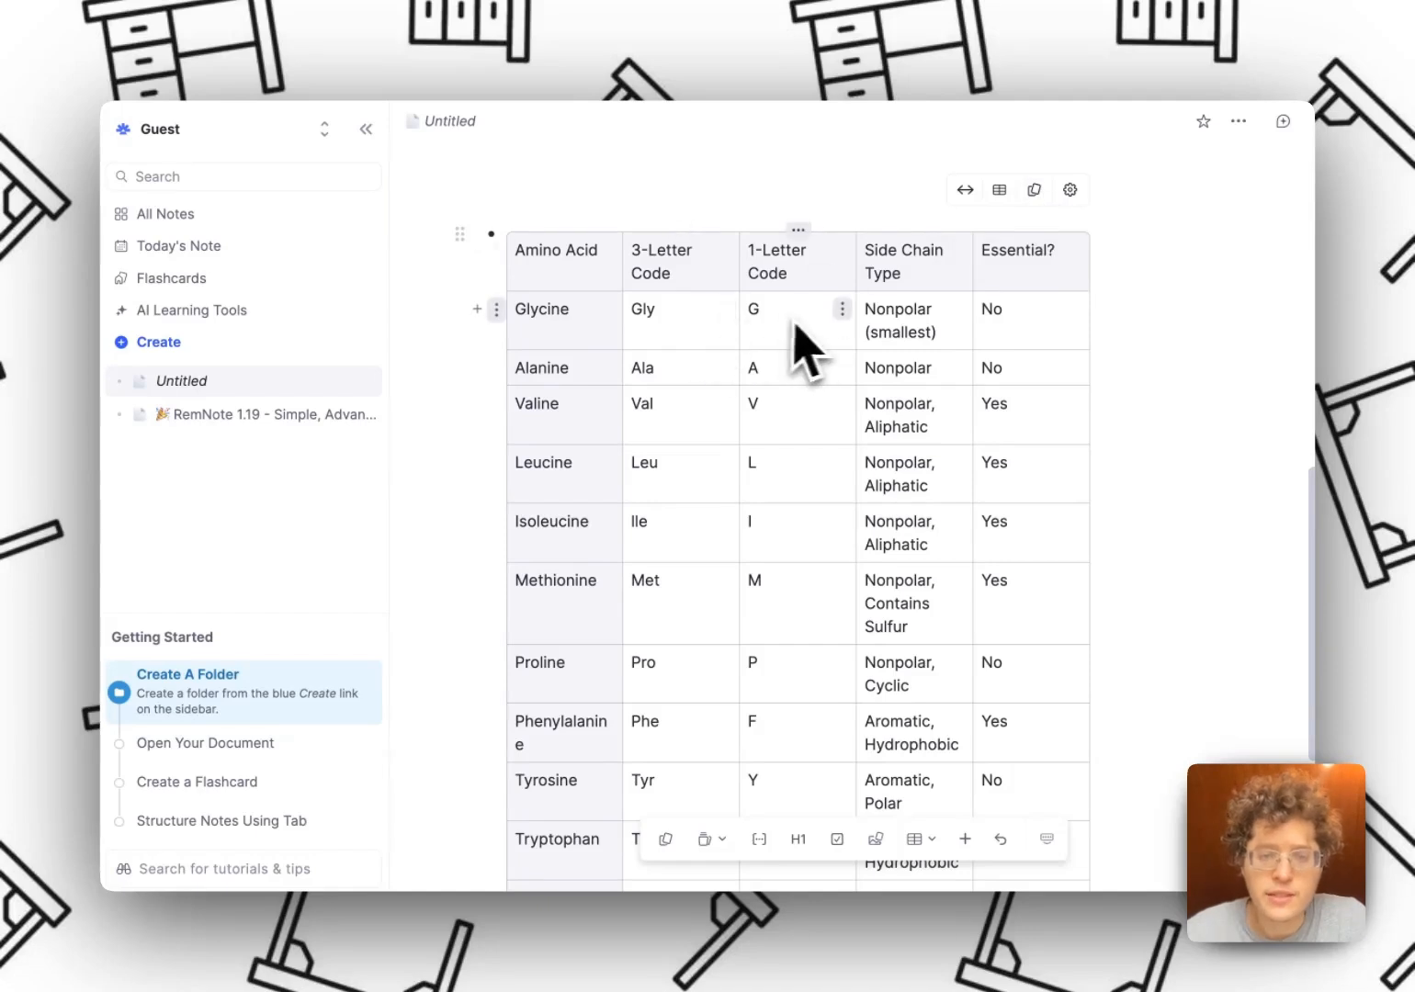
{"action": "left_click", "coordinate": [1034, 191]}
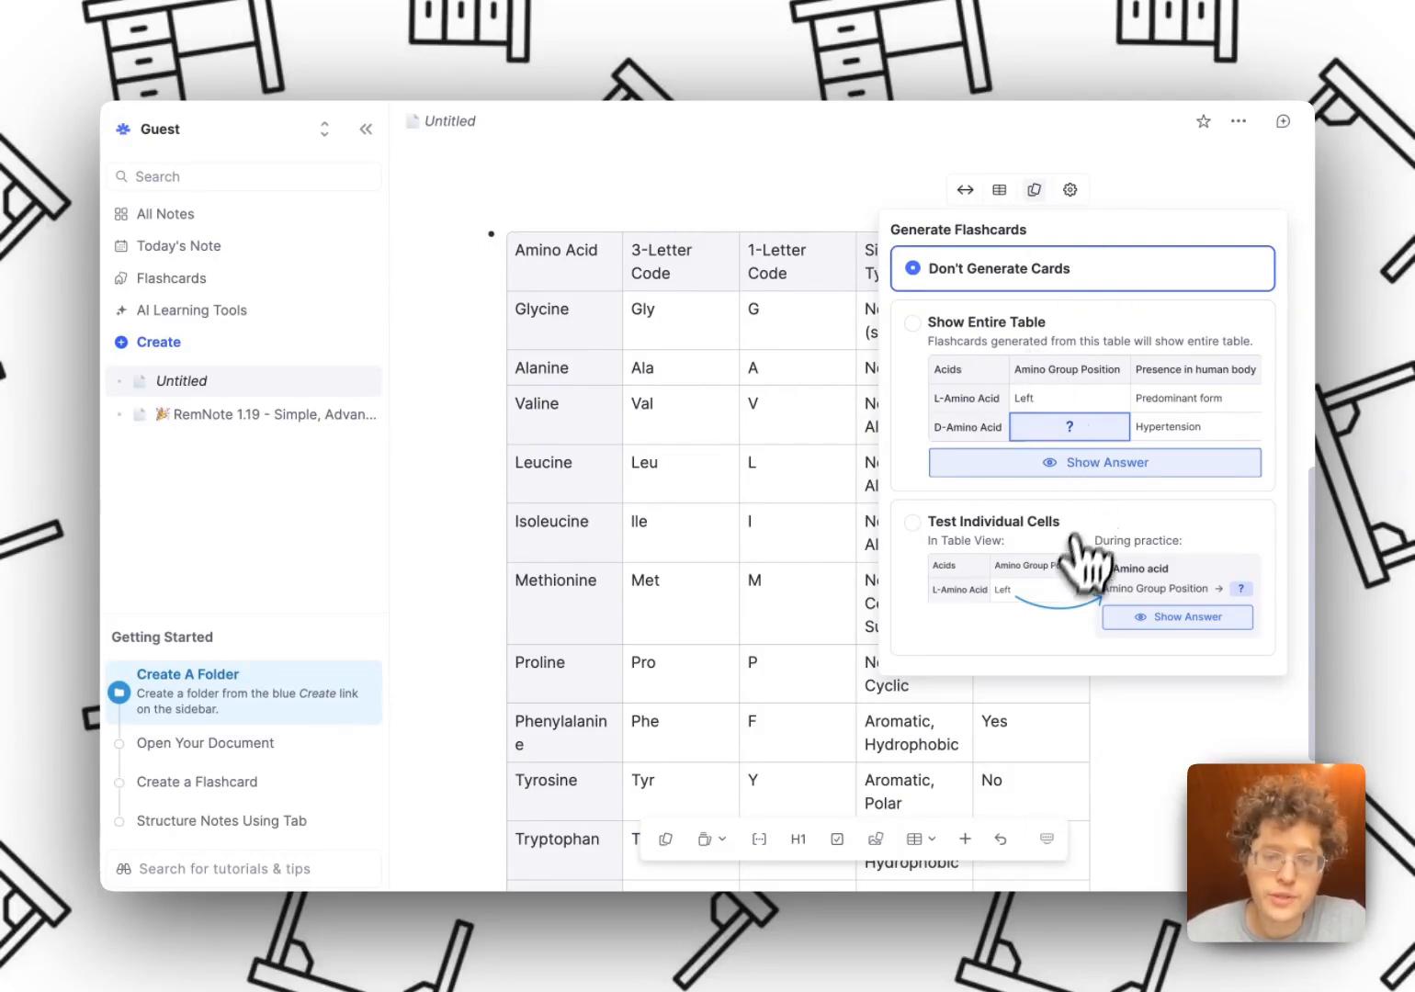
{"action": "left_click", "coordinate": [1095, 347]}
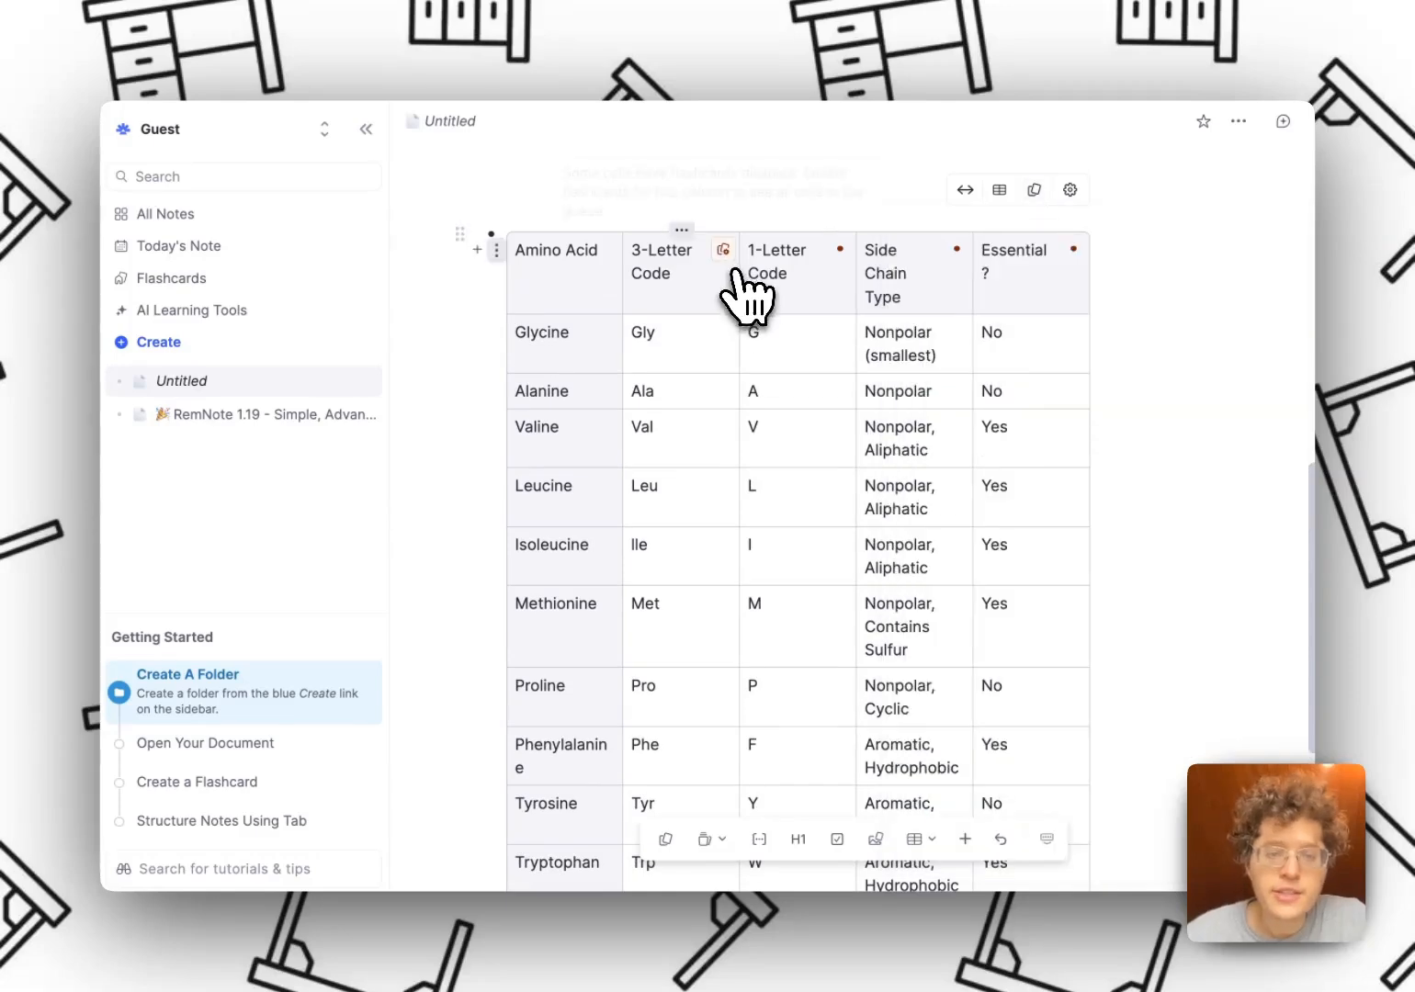
{"action": "left_click", "coordinate": [726, 251]}
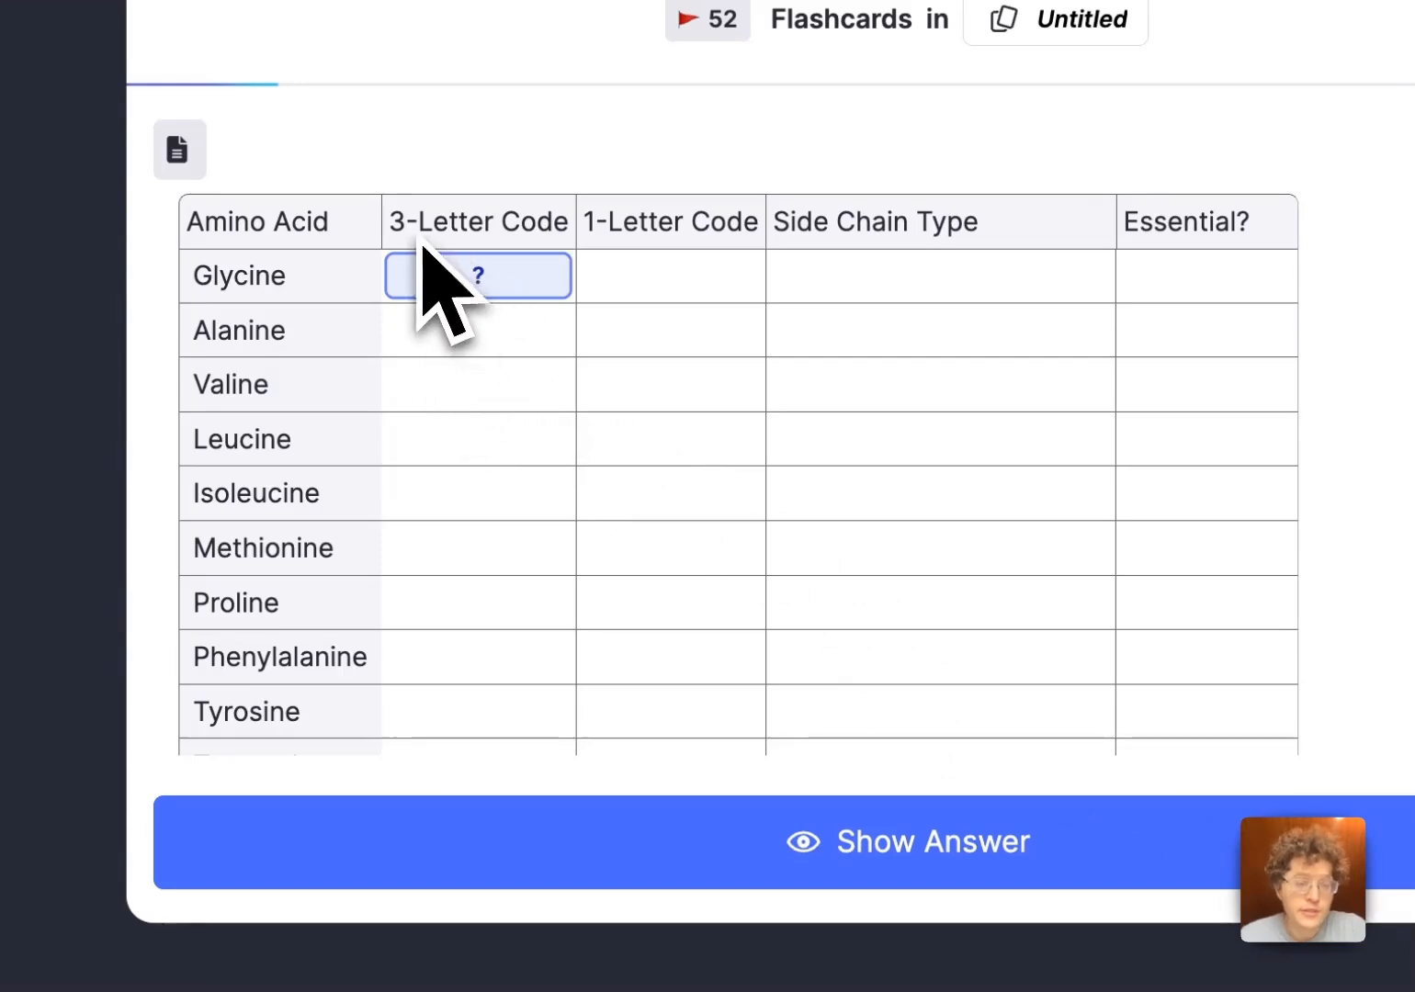
Step: Reveal each Glycine and Alanine flashcard in turn and rate it Recalled with effort, until Alanine's Essential? answer is revealed
{"action": "left_click", "coordinate": [928, 822]}
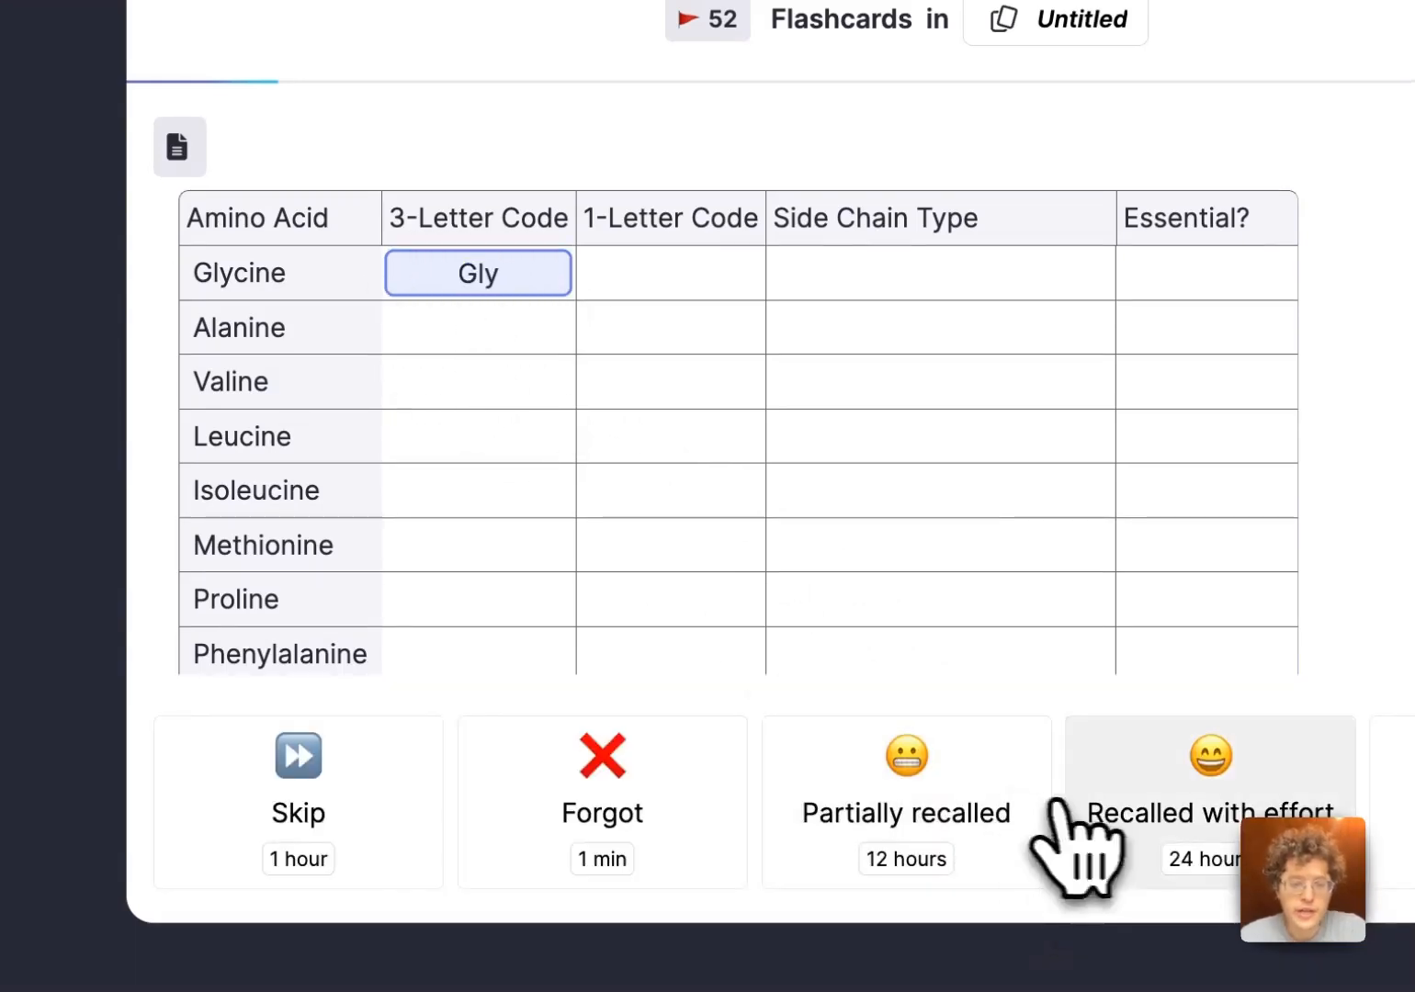
{"action": "left_click", "coordinate": [1224, 809]}
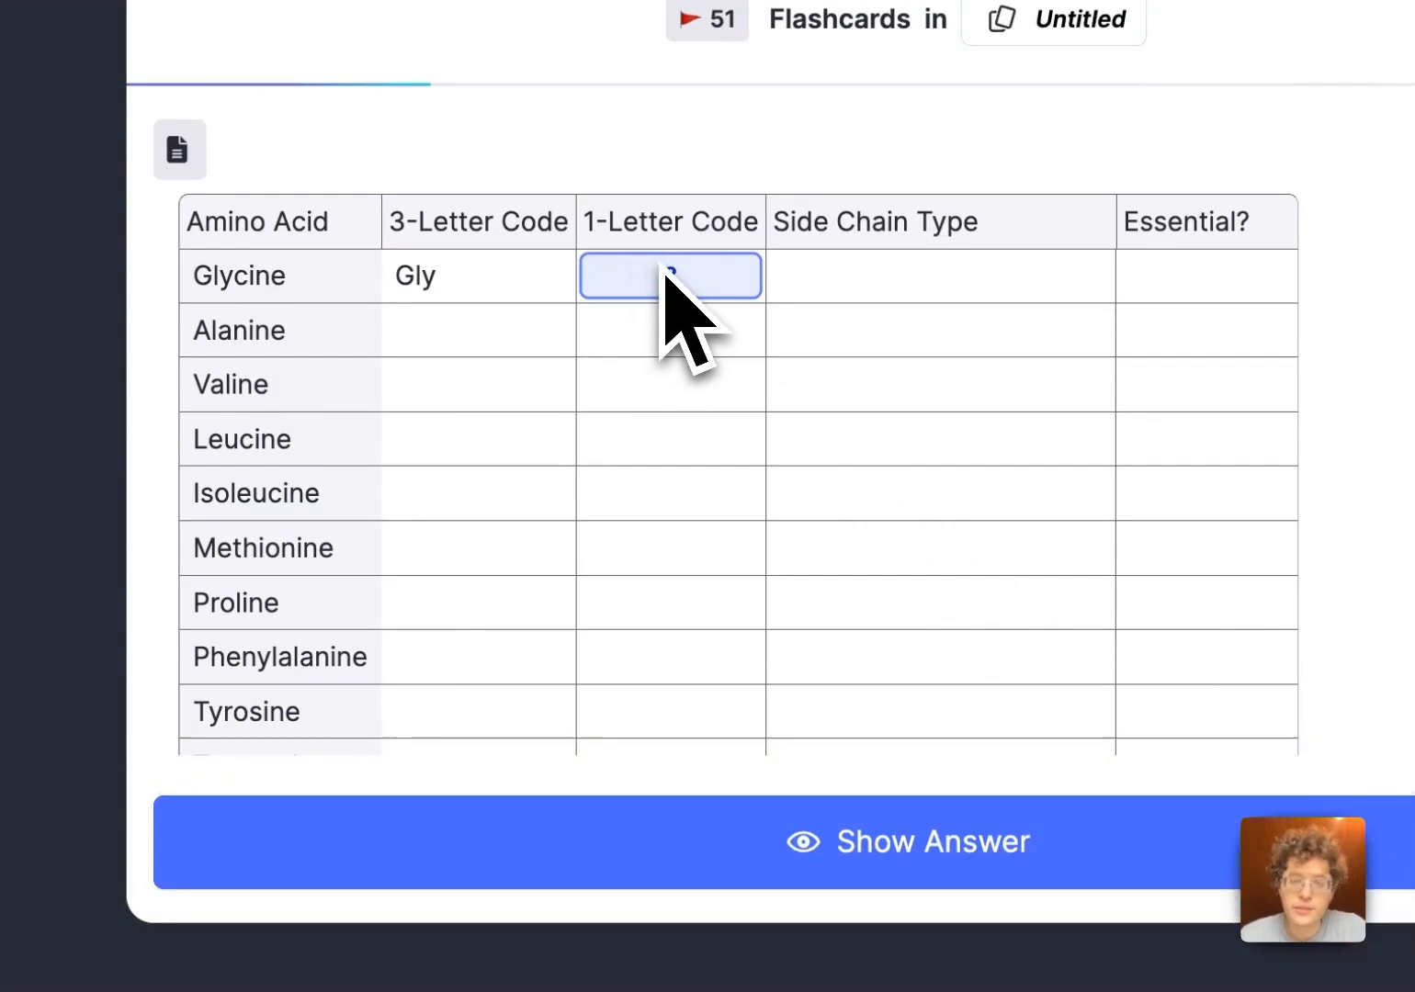
{"action": "left_click", "coordinate": [1195, 827]}
{"action": "left_click", "coordinate": [1211, 826]}
{"action": "left_click", "coordinate": [1211, 827]}
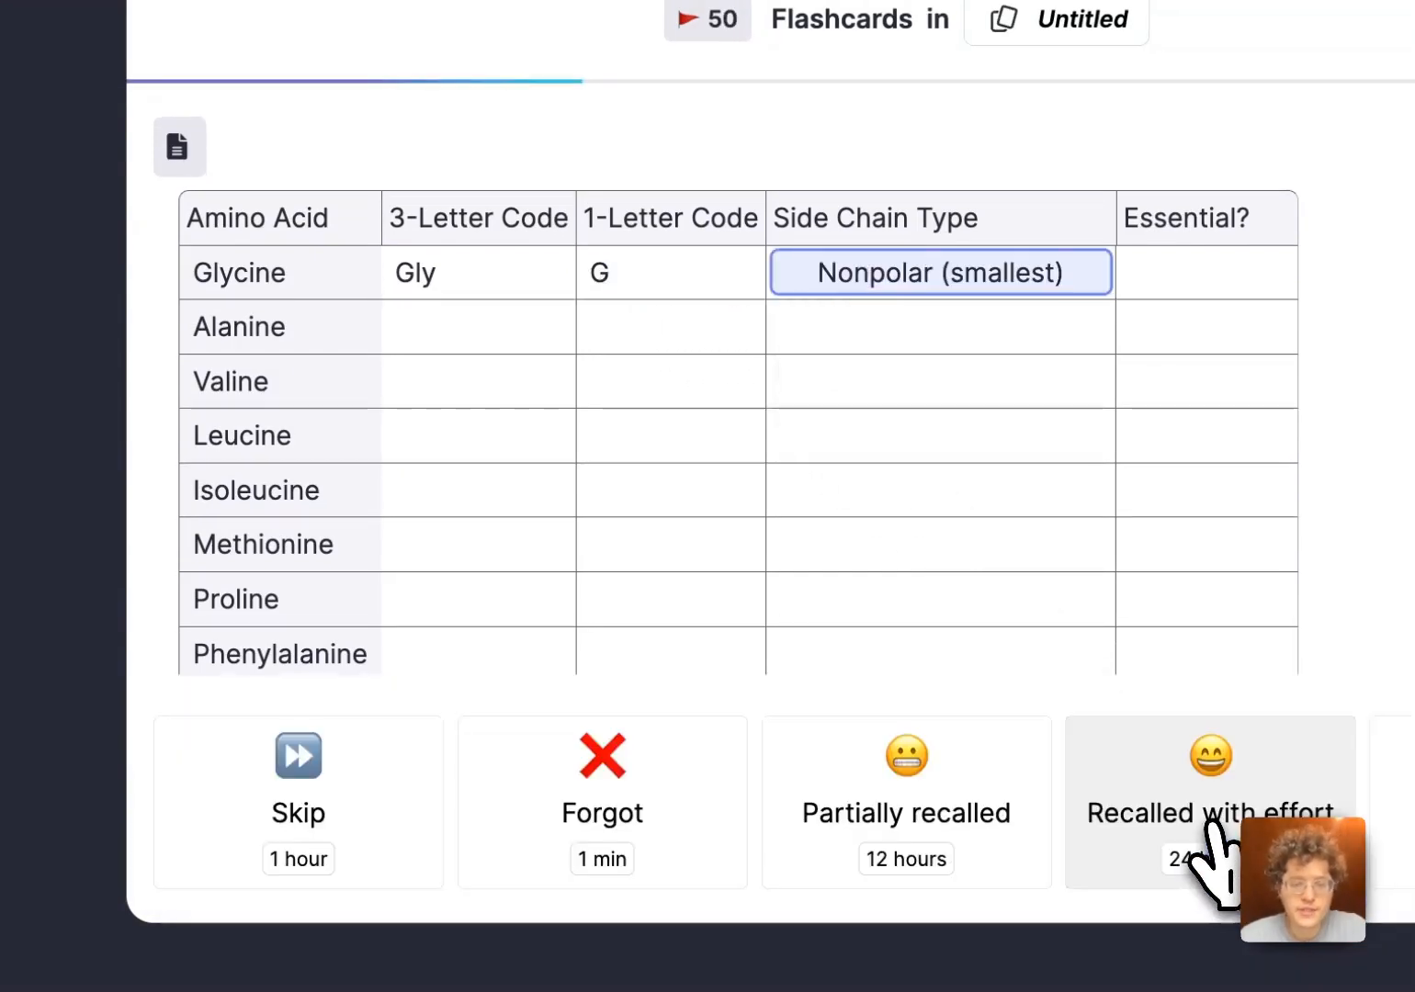
{"action": "left_click", "coordinate": [1211, 827]}
{"action": "left_click", "coordinate": [1211, 827]}
{"action": "left_click", "coordinate": [1211, 827]}
{"action": "left_click", "coordinate": [1210, 826]}
{"action": "left_click", "coordinate": [1211, 826]}
{"action": "left_click", "coordinate": [1211, 826]}
{"action": "left_click", "coordinate": [1211, 827]}
{"action": "left_click", "coordinate": [1211, 831]}
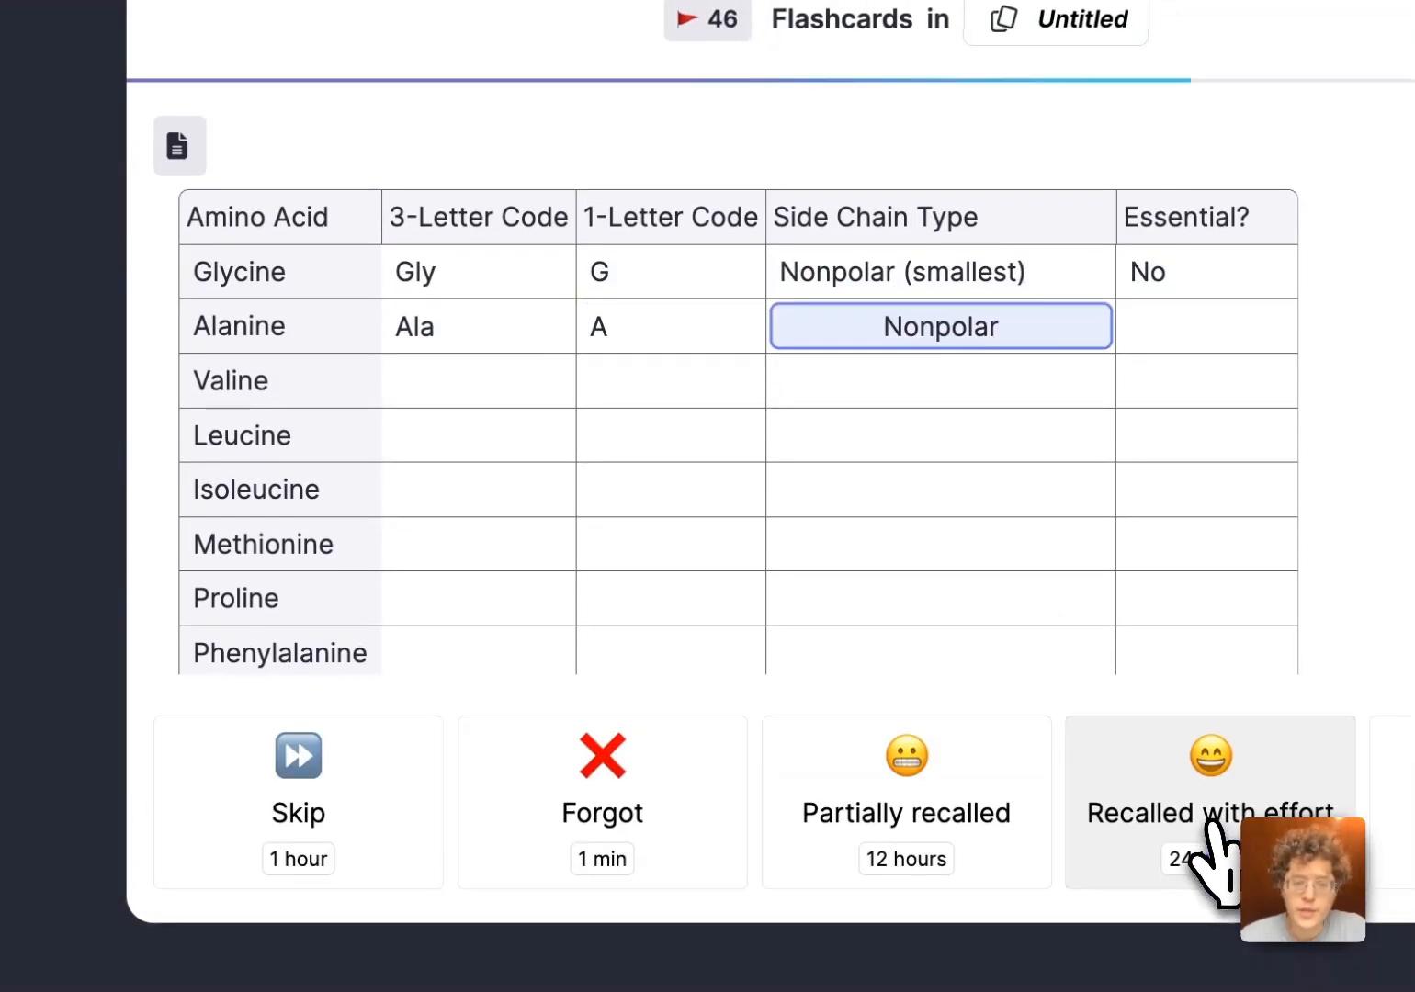
{"action": "left_click", "coordinate": [1211, 831]}
{"action": "left_click", "coordinate": [1211, 831]}
Step: Rate Alanine's Essential? card as Forgot, then reveal Valine's 3-Letter Code and close the practice session
{"action": "left_click", "coordinate": [698, 873]}
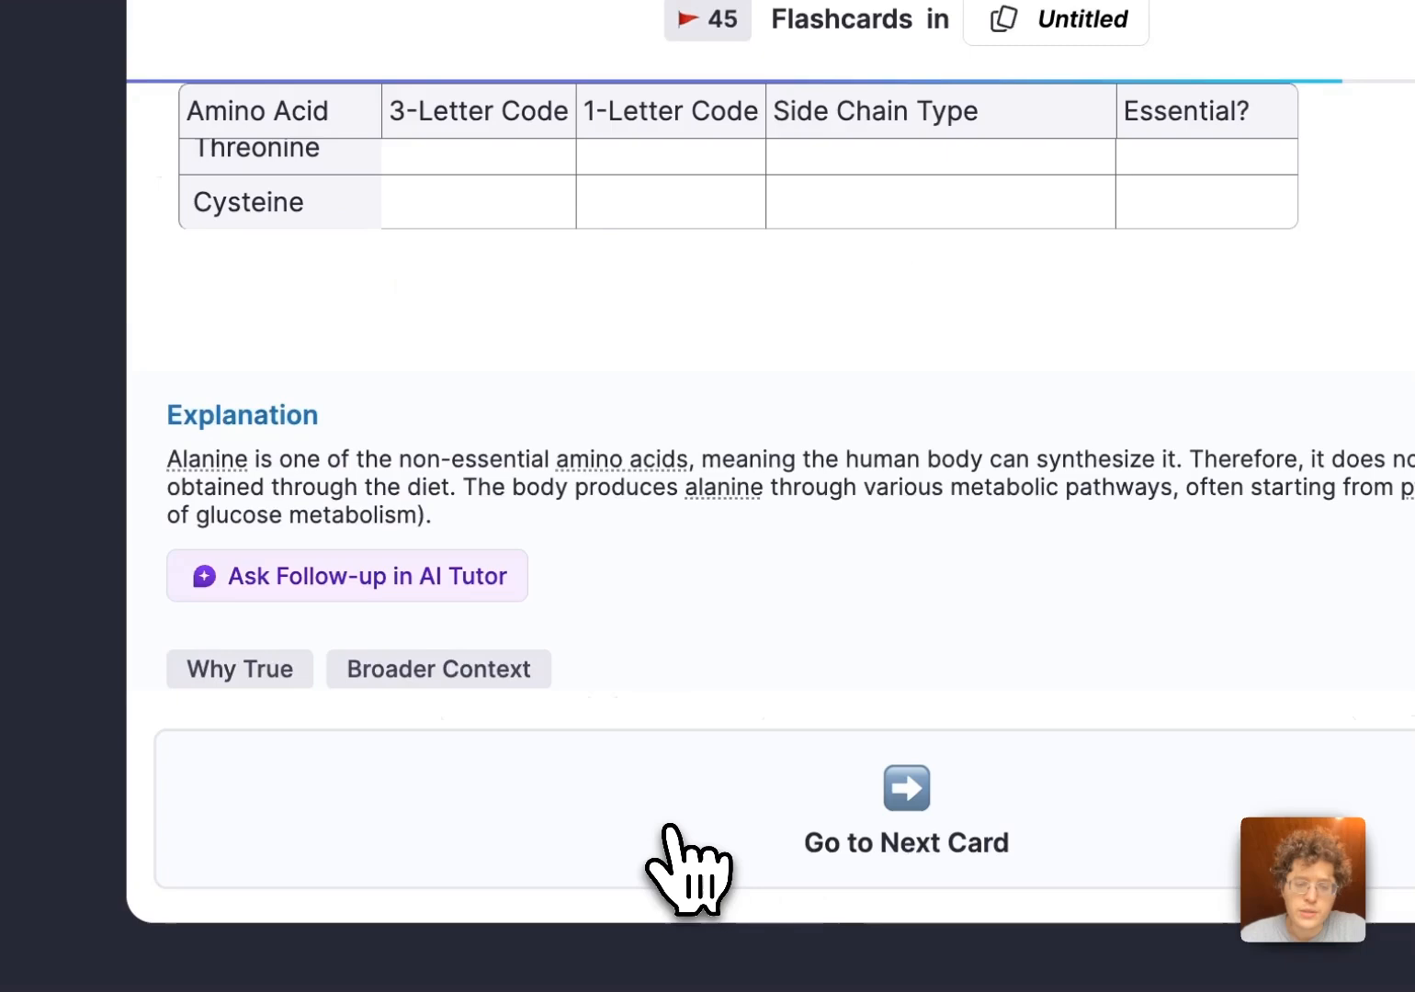
{"action": "left_click", "coordinate": [772, 873]}
{"action": "left_click", "coordinate": [806, 890]}
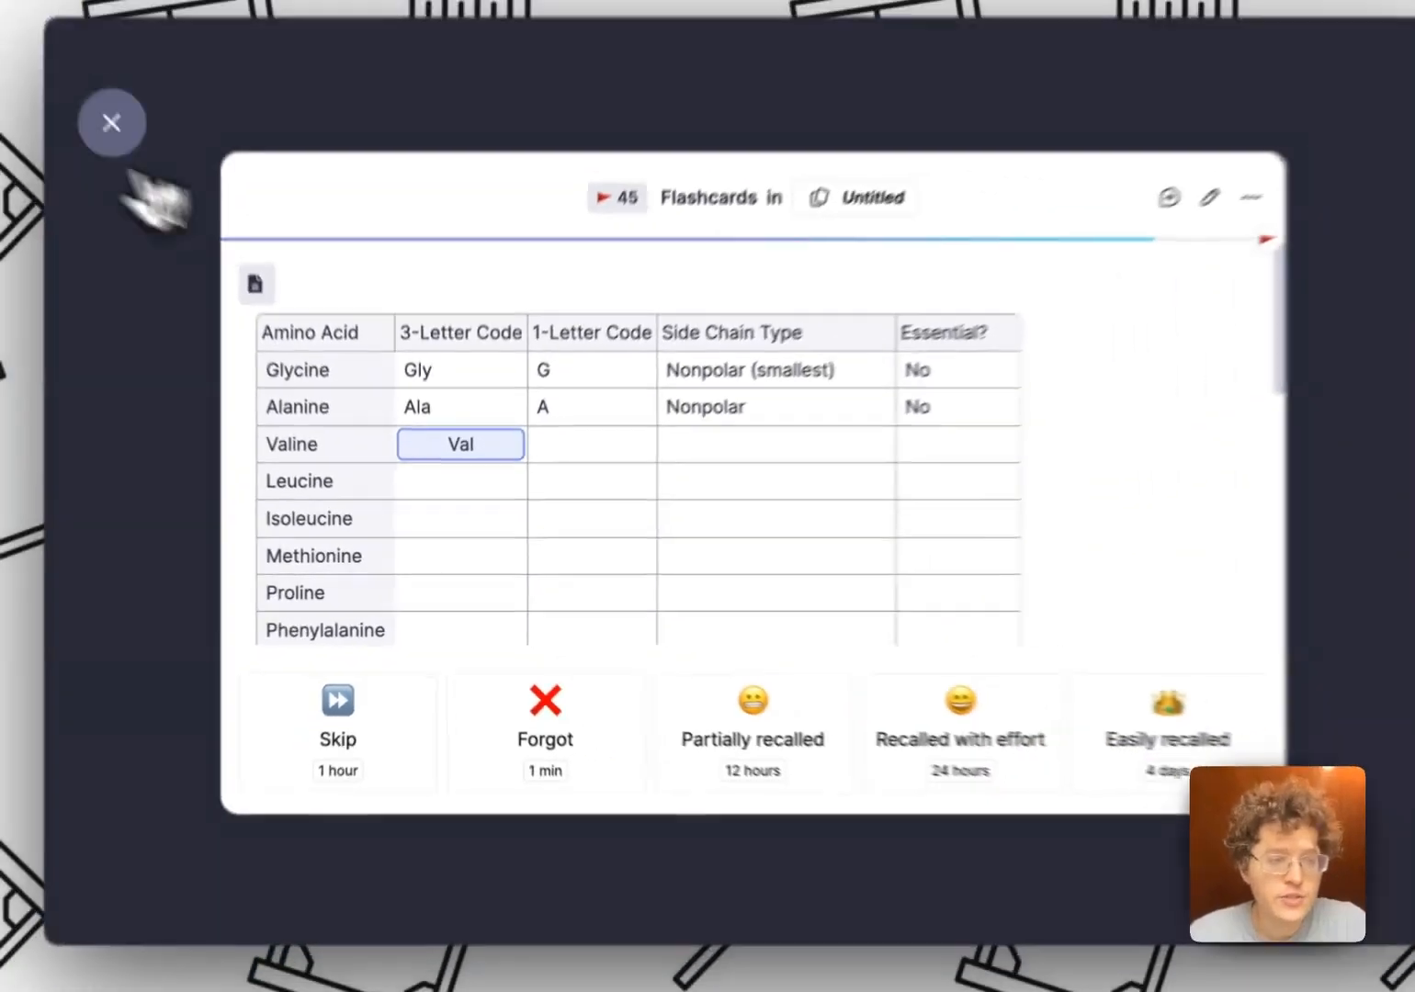
{"action": "left_click", "coordinate": [111, 122]}
Step: Disable flashcards for the Essential? column of the amino acid table
{"action": "scroll", "coordinate": [968, 561], "scroll_direction": "down", "scroll_amount": 5}
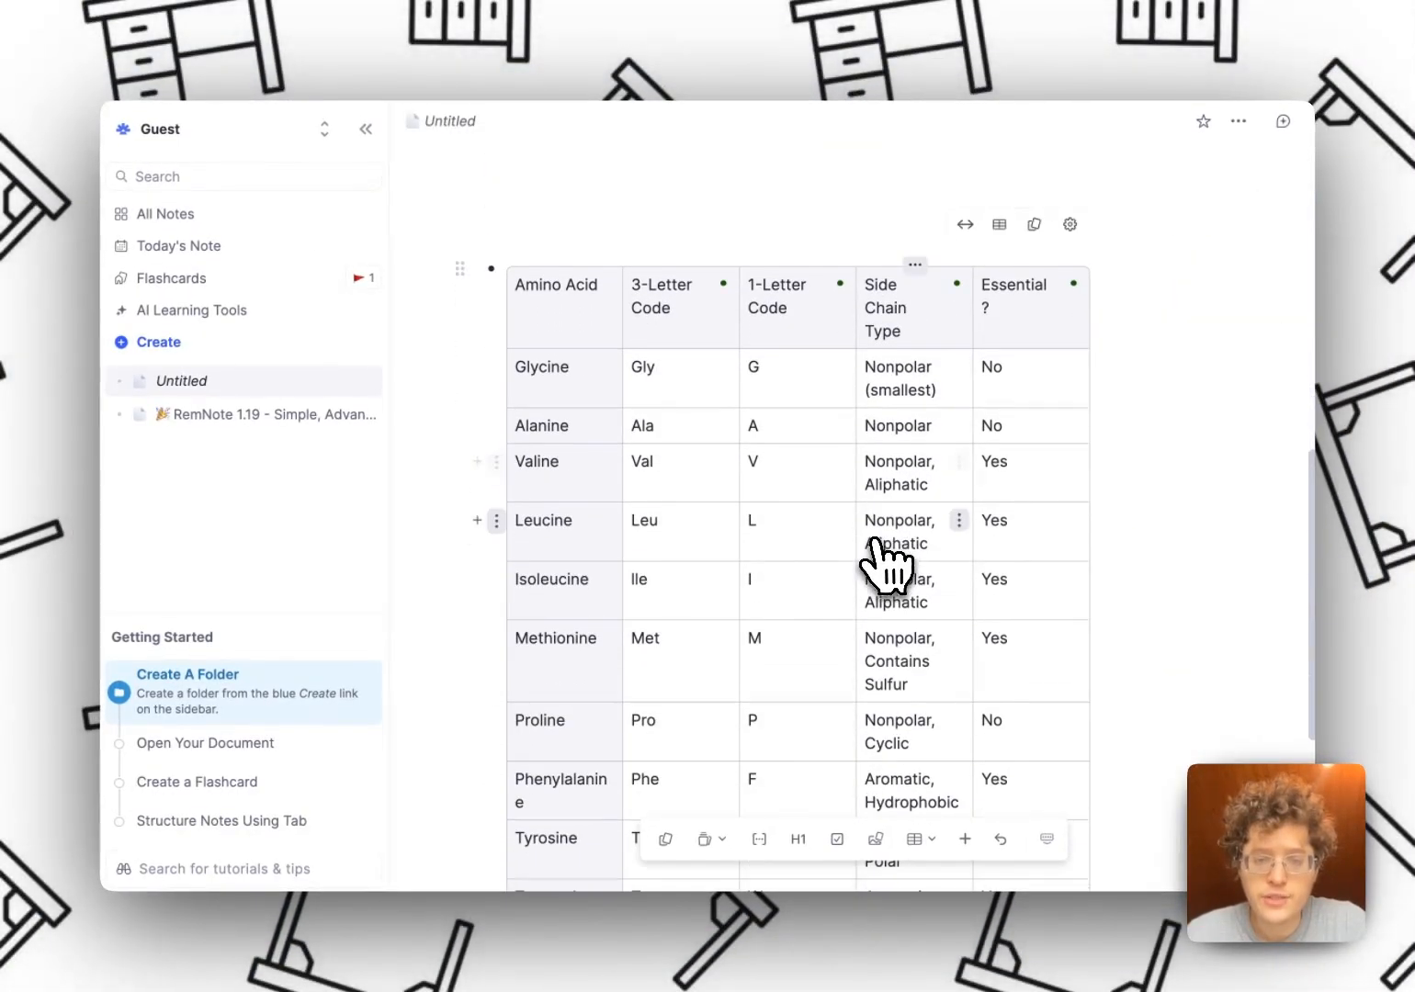
{"action": "left_click", "coordinate": [1032, 265]}
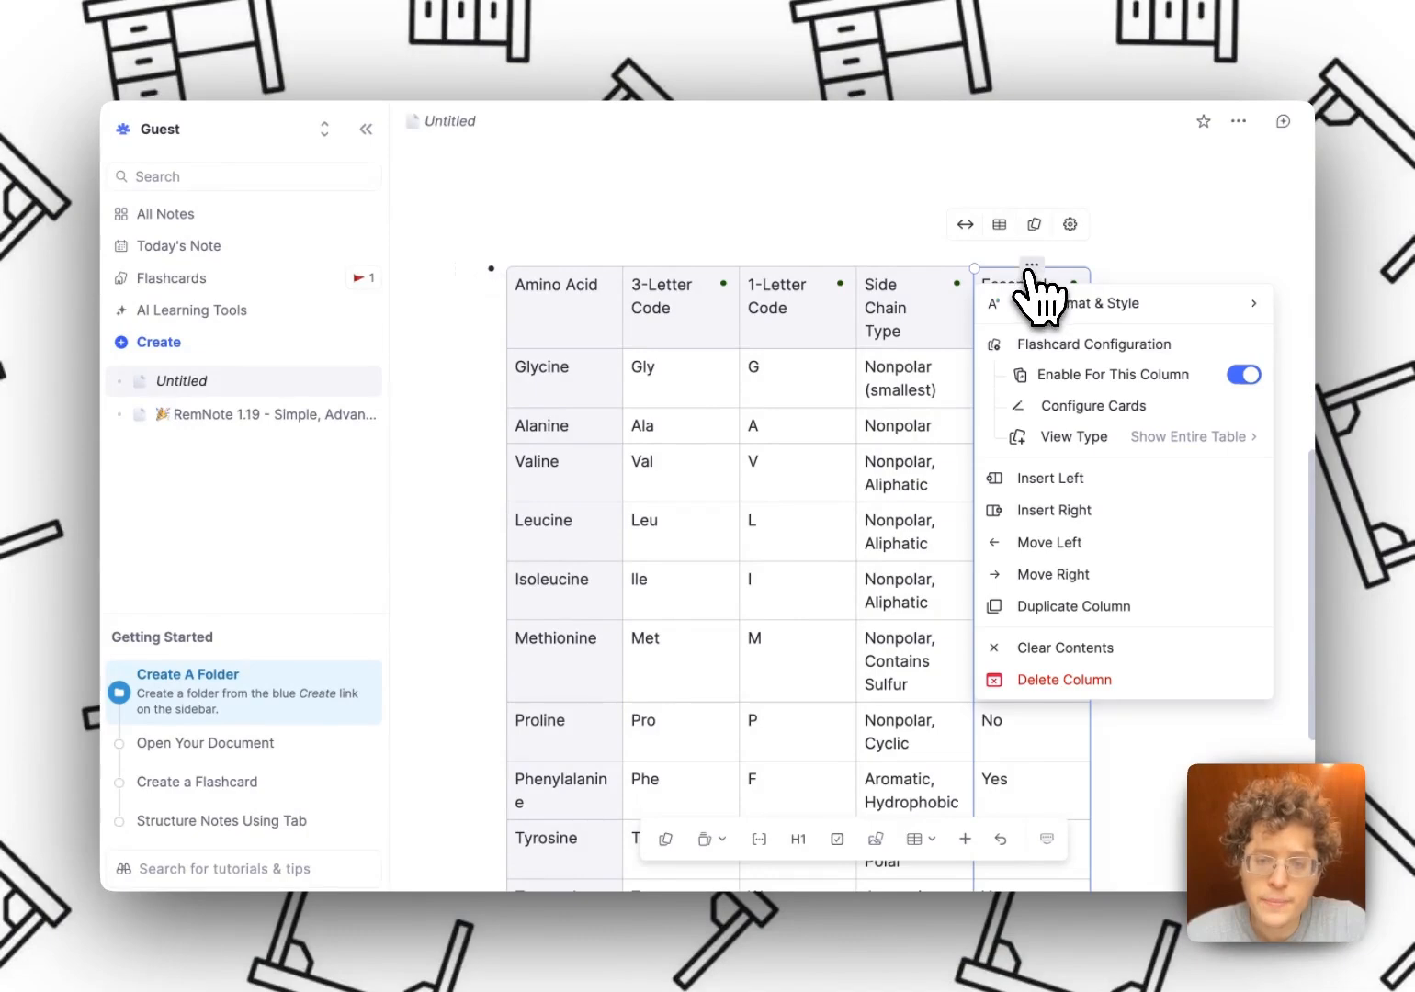
{"action": "left_click", "coordinate": [1245, 376]}
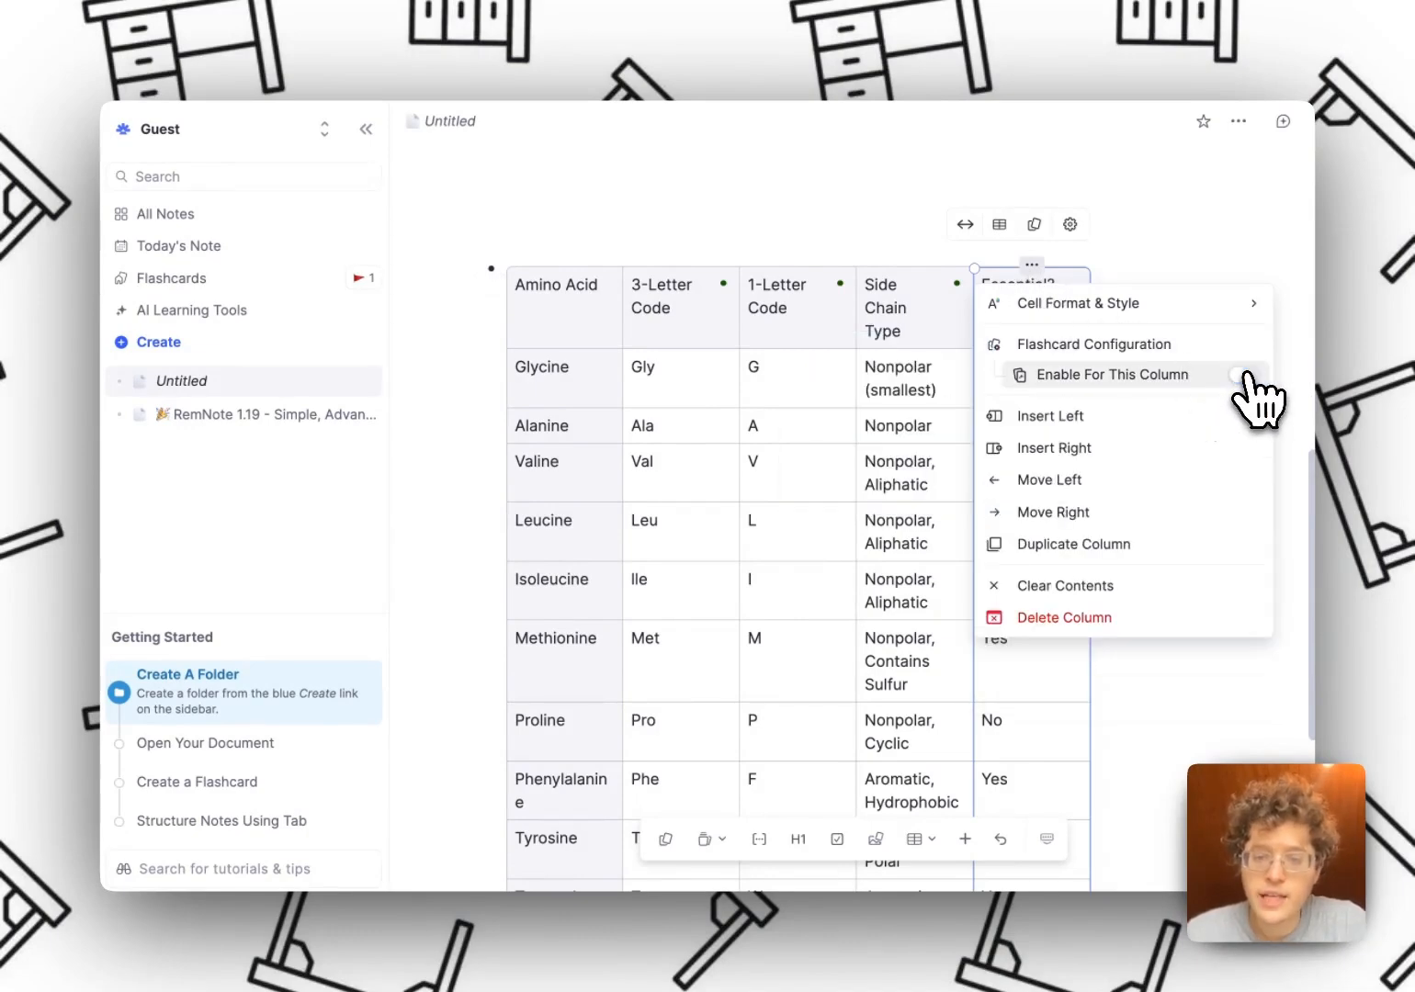
{"action": "left_click", "coordinate": [917, 369]}
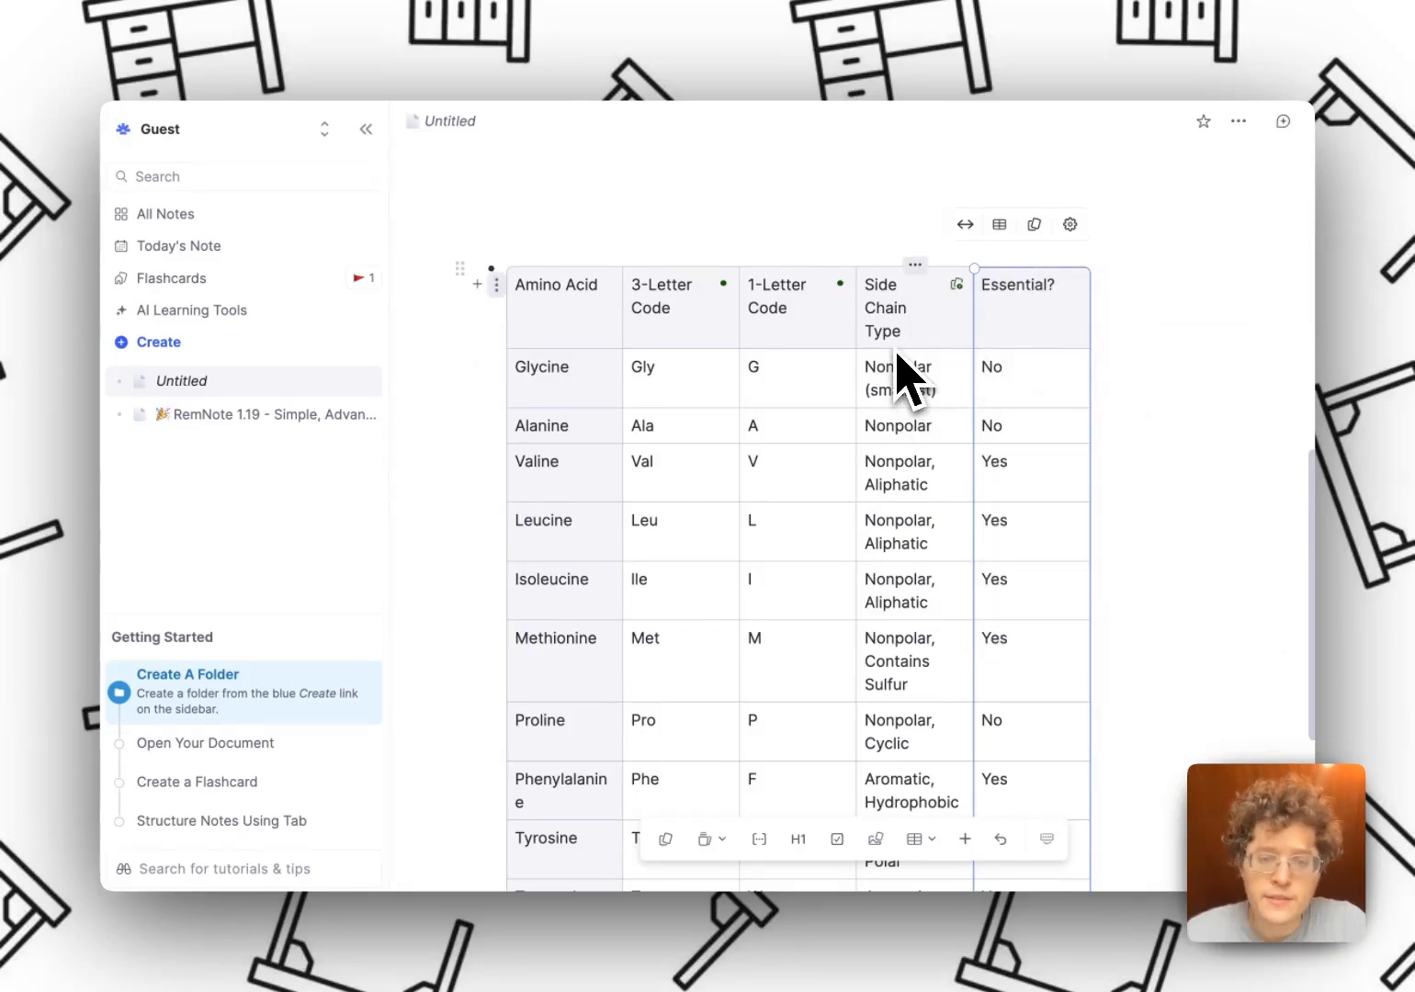
Step: Enable a flashcard for only the Valine cell in the Essential? column and check the column's flashcard summary
{"action": "scroll", "coordinate": [905, 377], "scroll_direction": "down", "scroll_amount": 2}
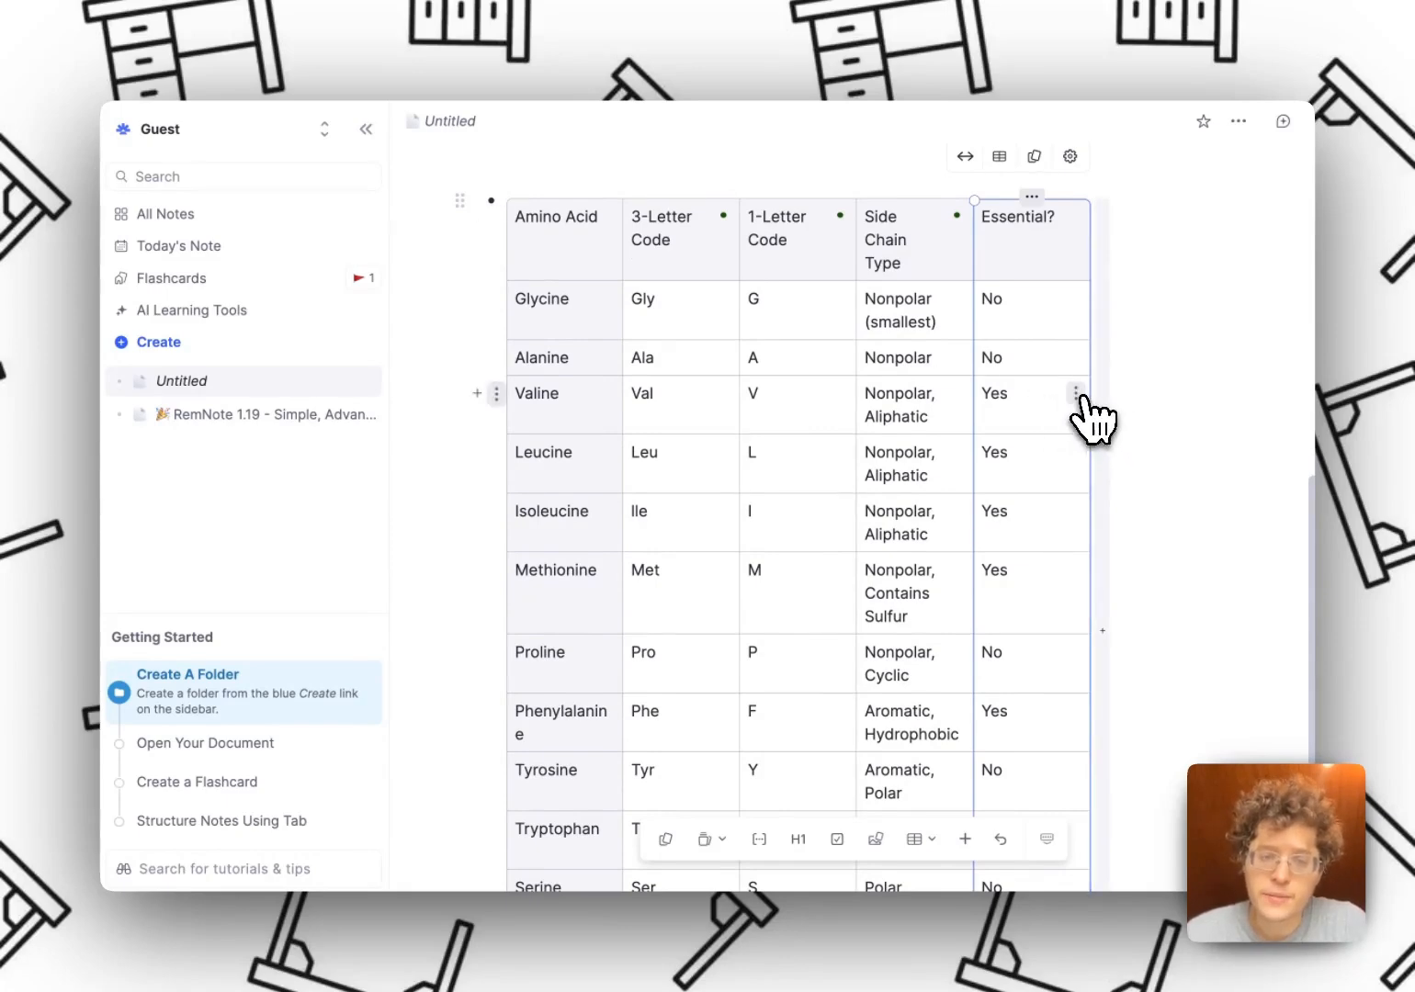
{"action": "left_click", "coordinate": [1076, 393]}
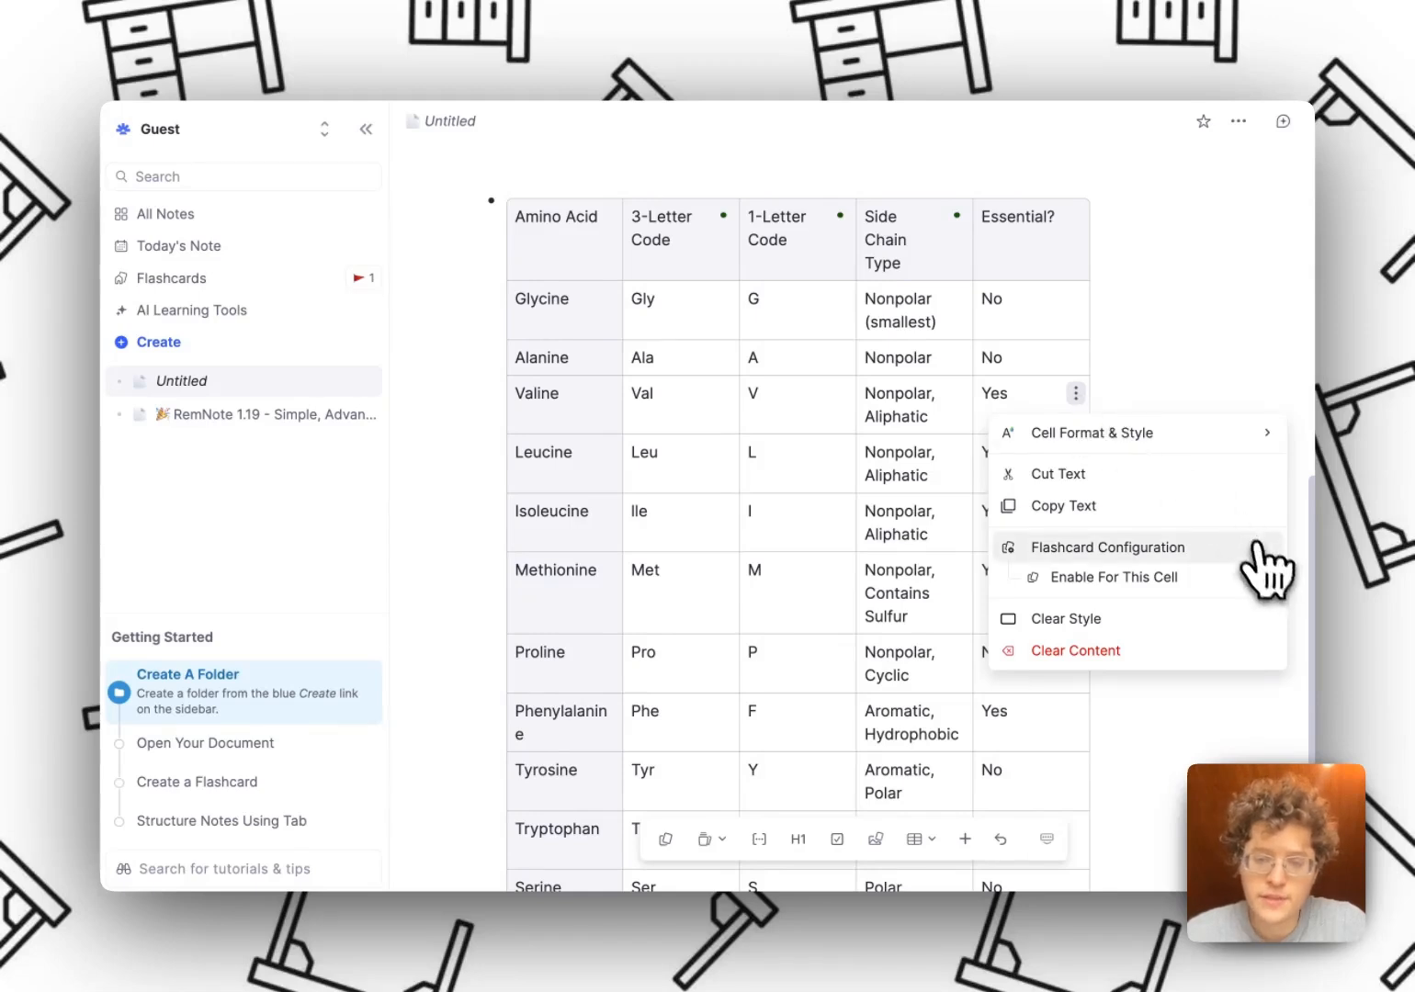
{"action": "left_click", "coordinate": [1256, 577]}
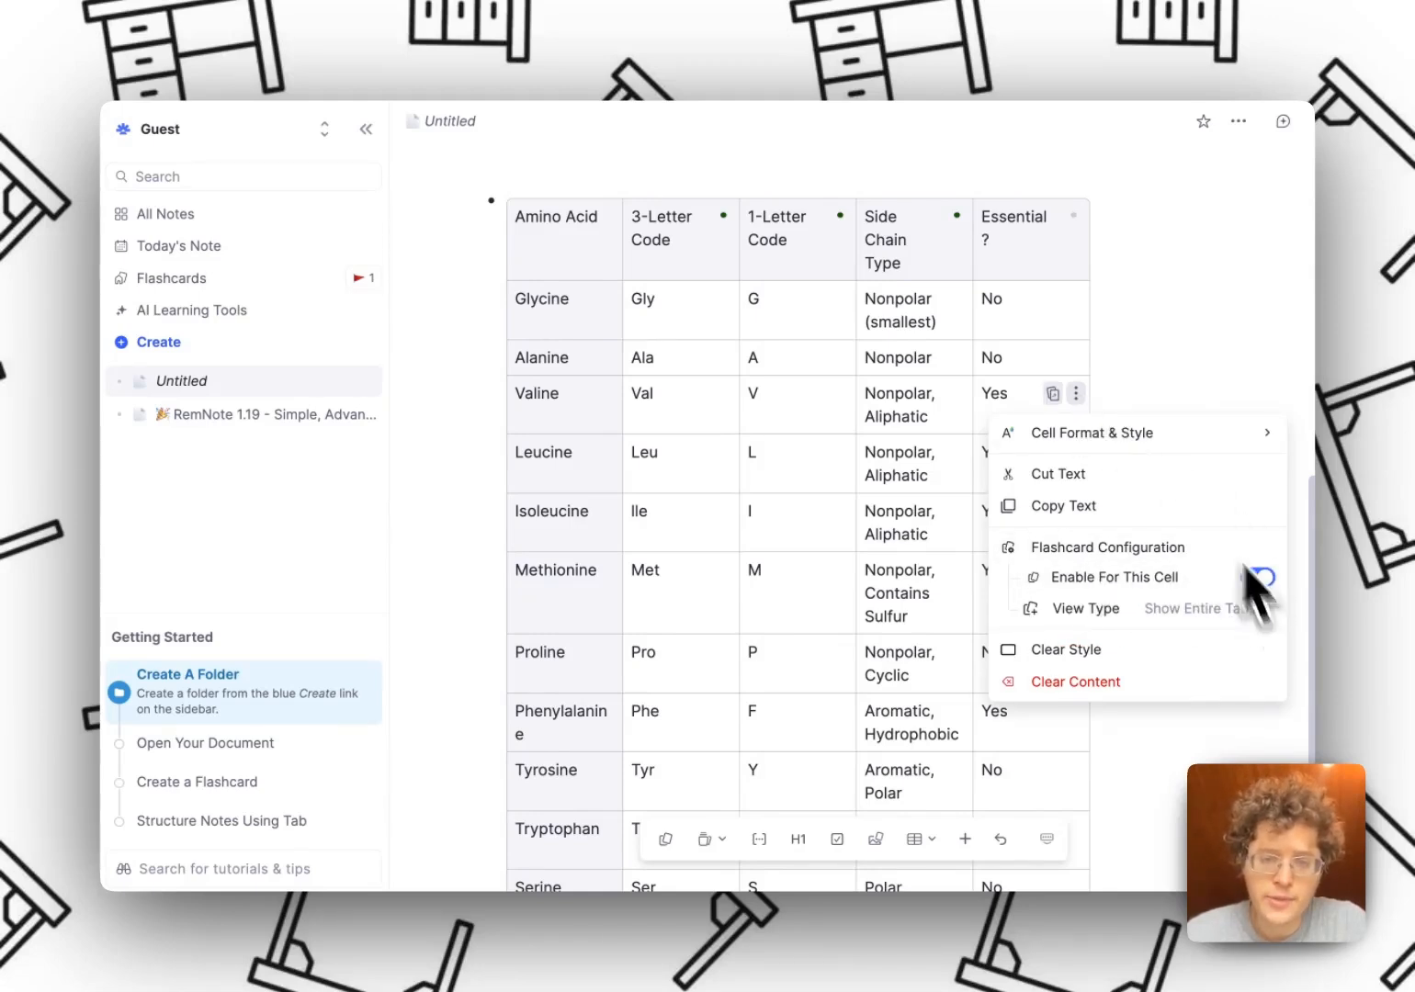
{"action": "left_click", "coordinate": [1149, 395]}
{"action": "left_click", "coordinate": [1075, 221]}
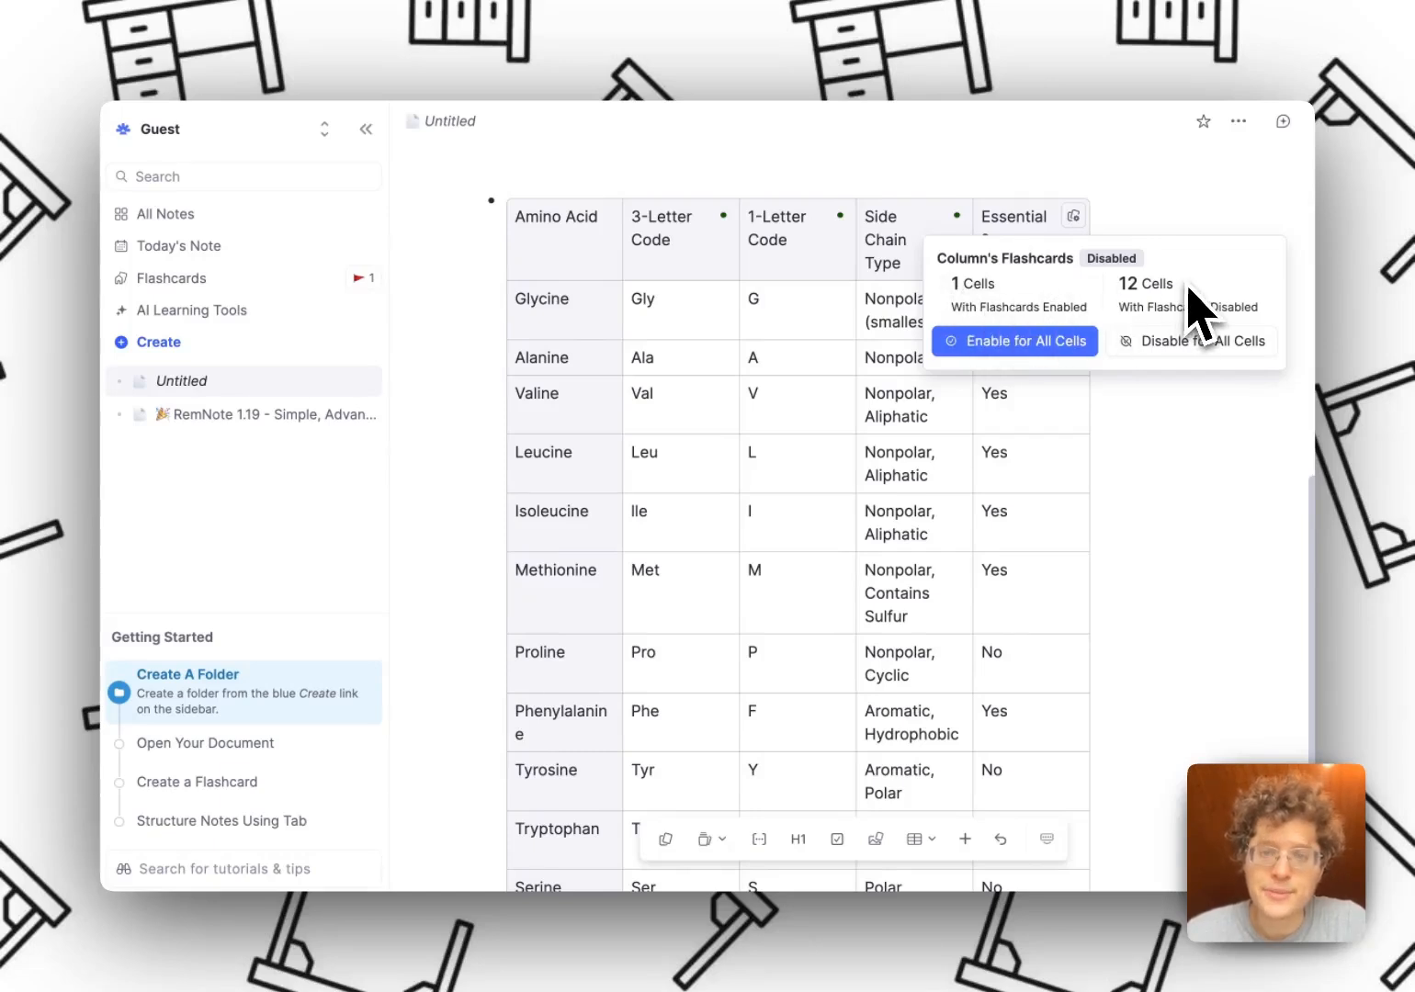
{"action": "left_click", "coordinate": [1047, 235]}
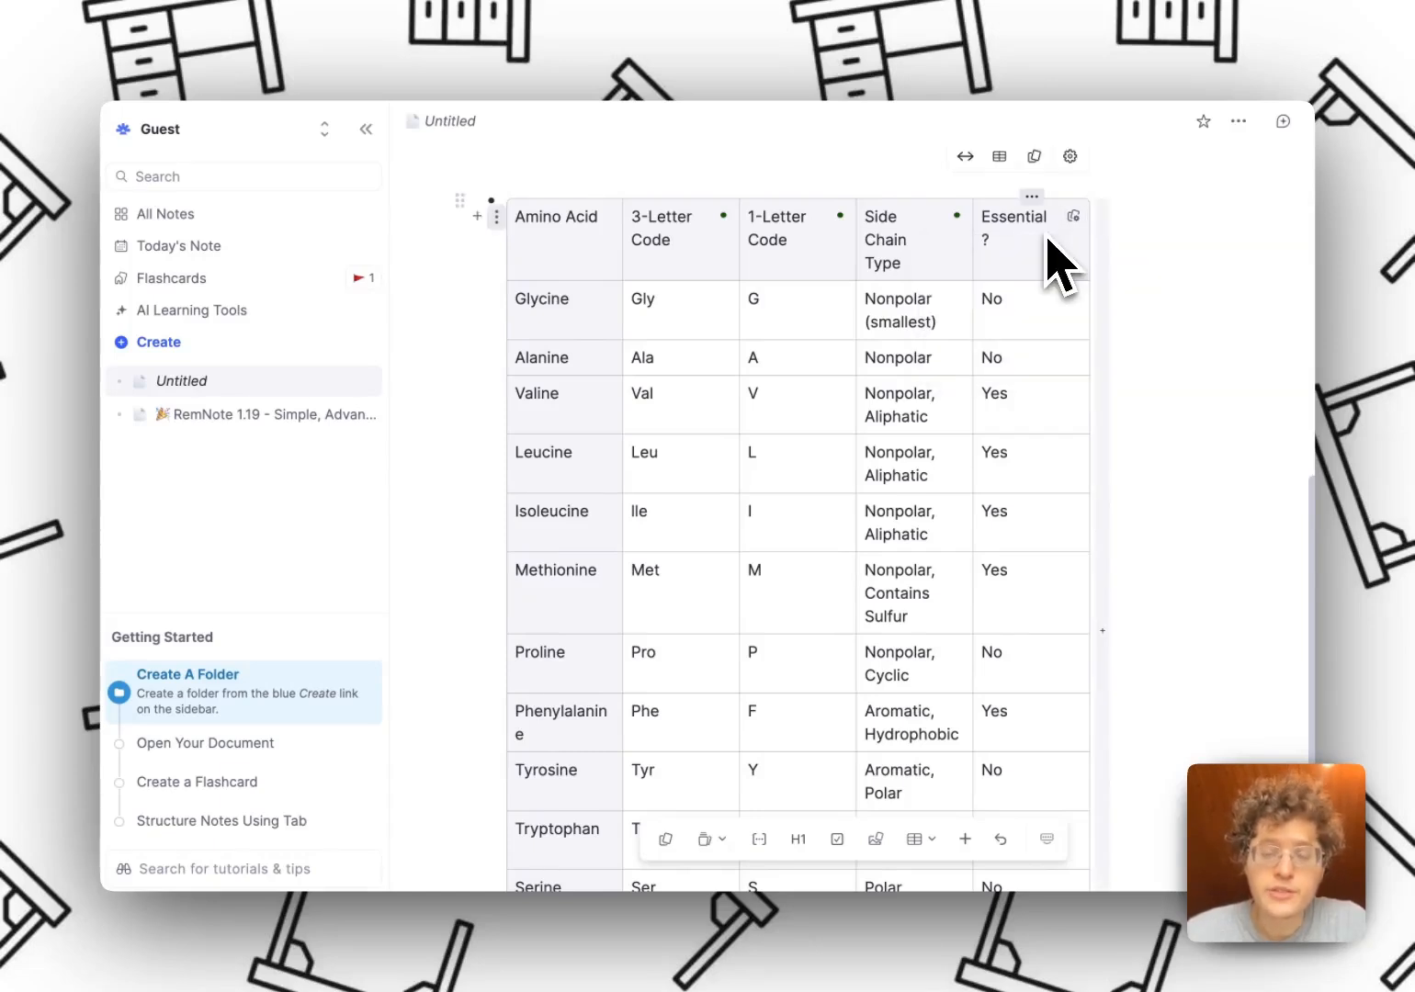
Step: Give the Essential? column a green cell fill and right-align its text
{"action": "left_click", "coordinate": [1032, 196]}
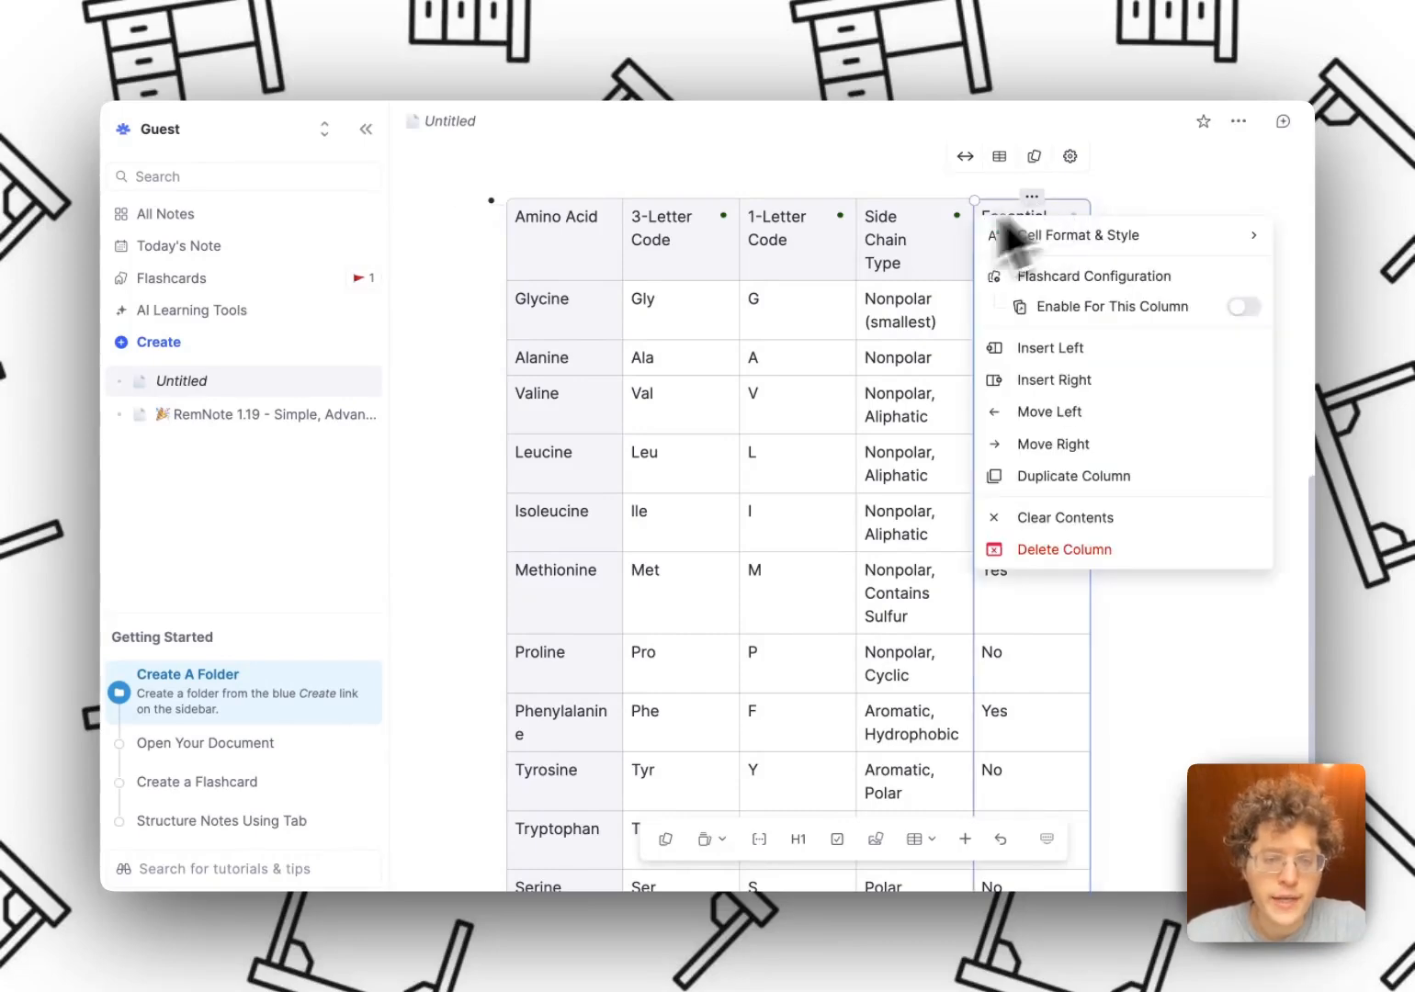
{"action": "mouse_move", "coordinate": [1084, 250]}
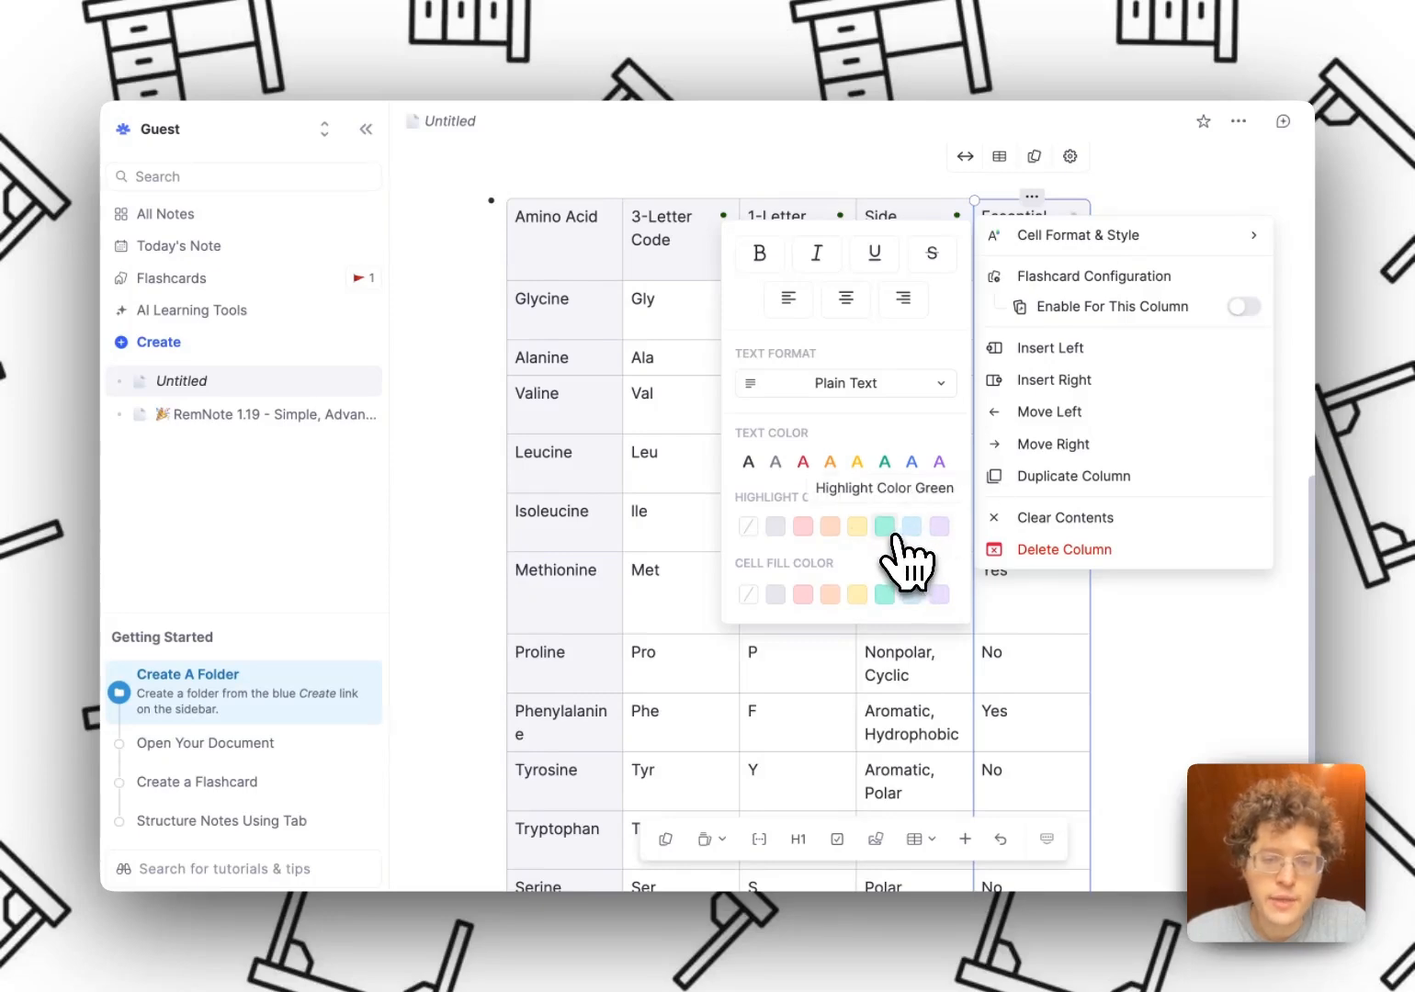
{"action": "left_click", "coordinate": [884, 595]}
{"action": "left_click", "coordinate": [905, 298]}
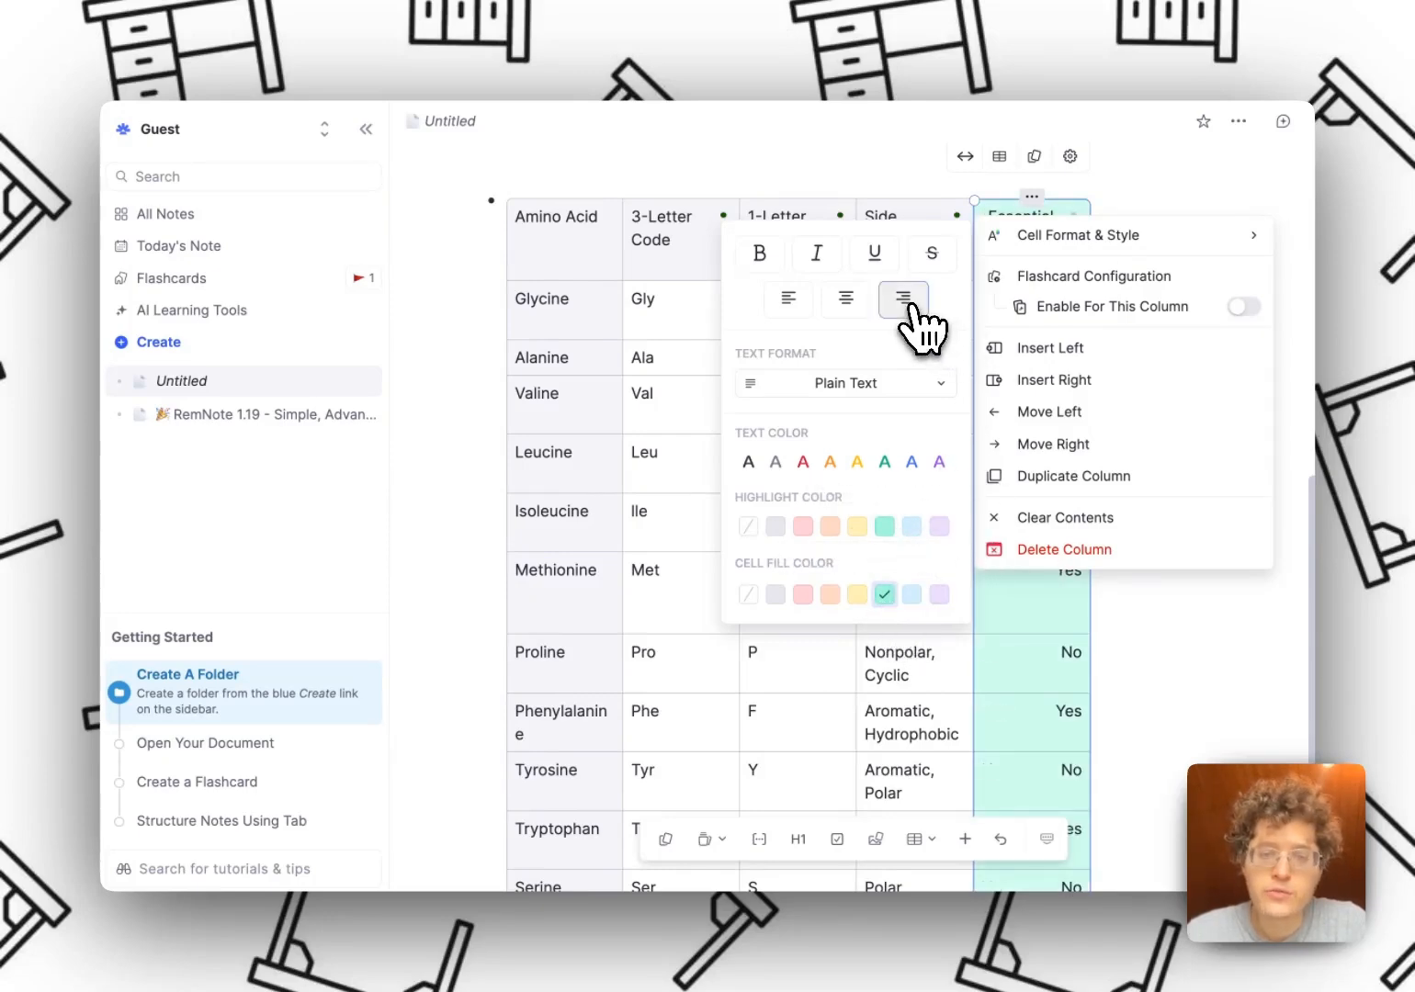
{"action": "left_click", "coordinate": [1062, 213]}
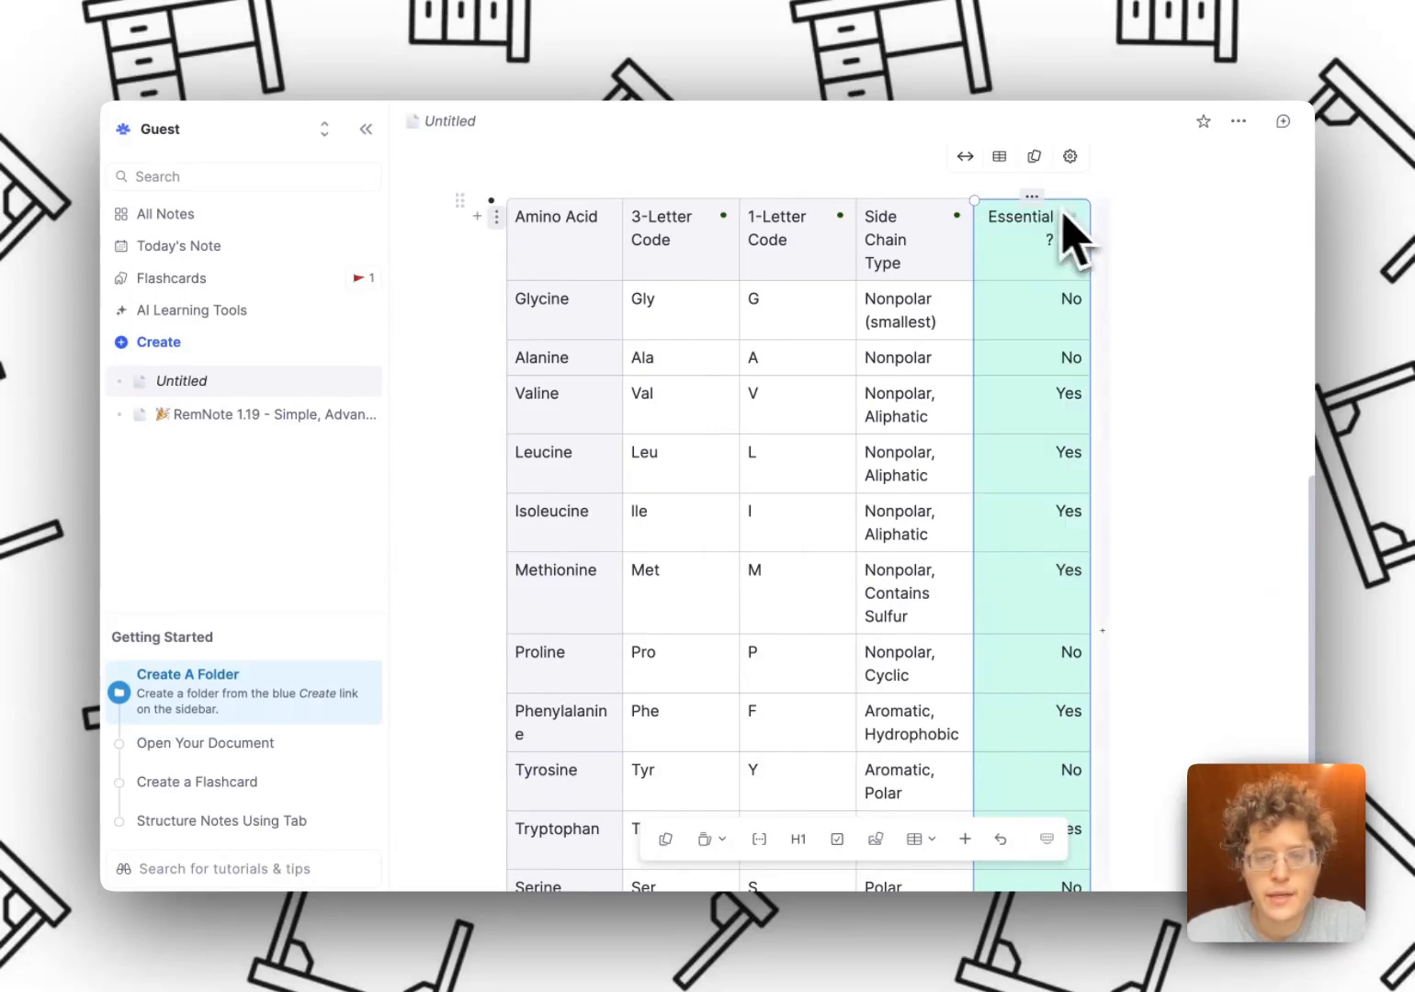
Step: Start practicing the document's flashcards
{"action": "scroll", "coordinate": [1005, 384], "scroll_direction": "down", "scroll_amount": 1}
{"action": "scroll", "coordinate": [983, 404], "scroll_direction": "up", "scroll_amount": 1}
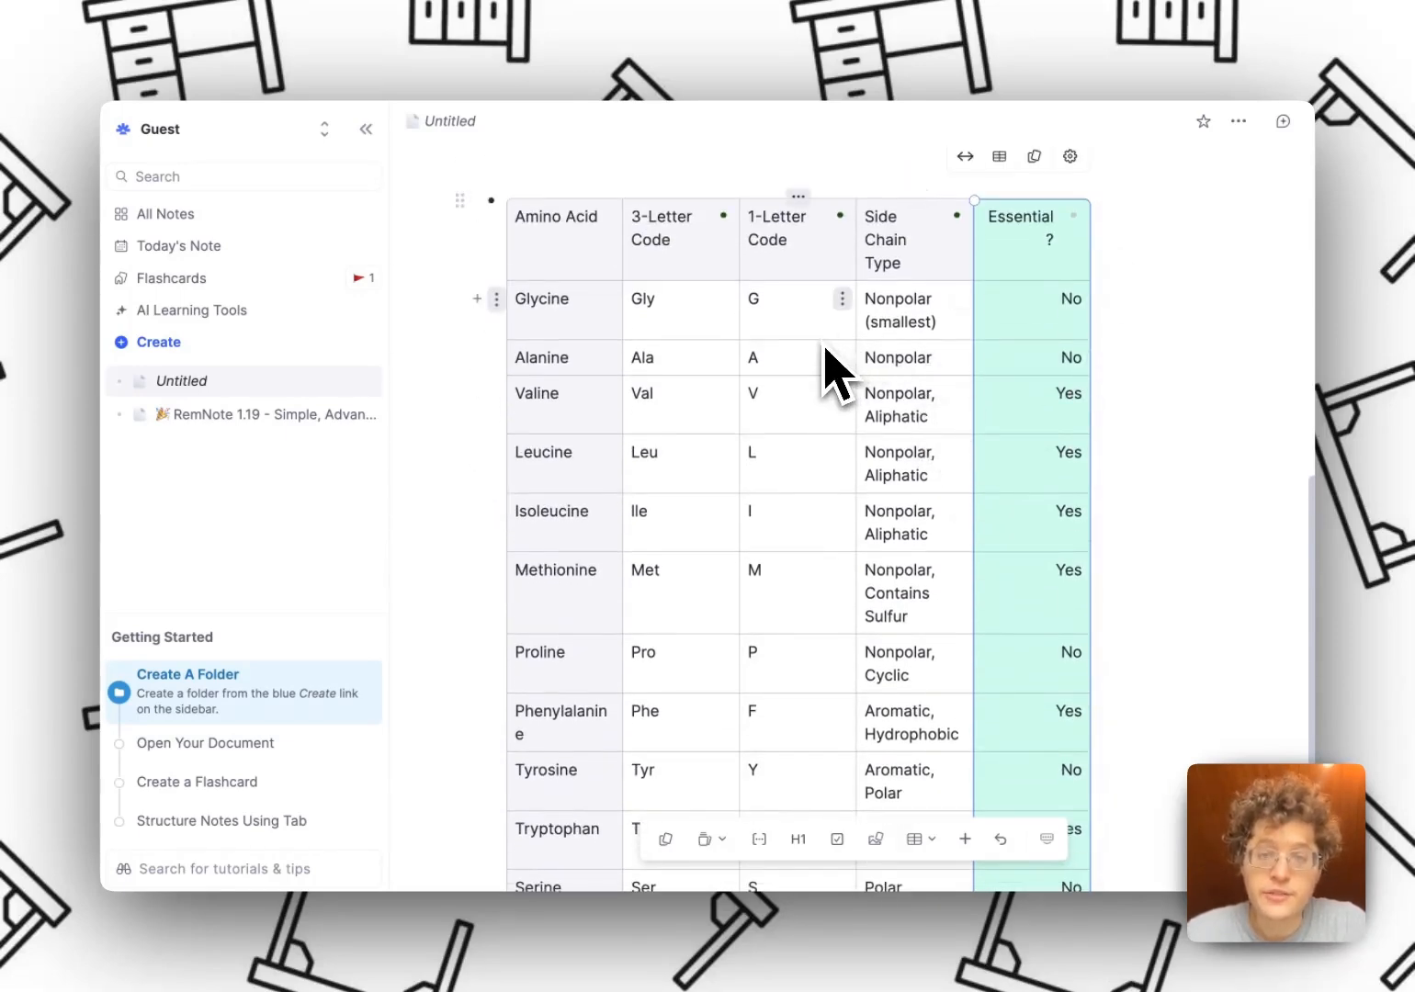
{"action": "scroll", "coordinate": [1020, 483], "scroll_direction": "up", "scroll_amount": 10}
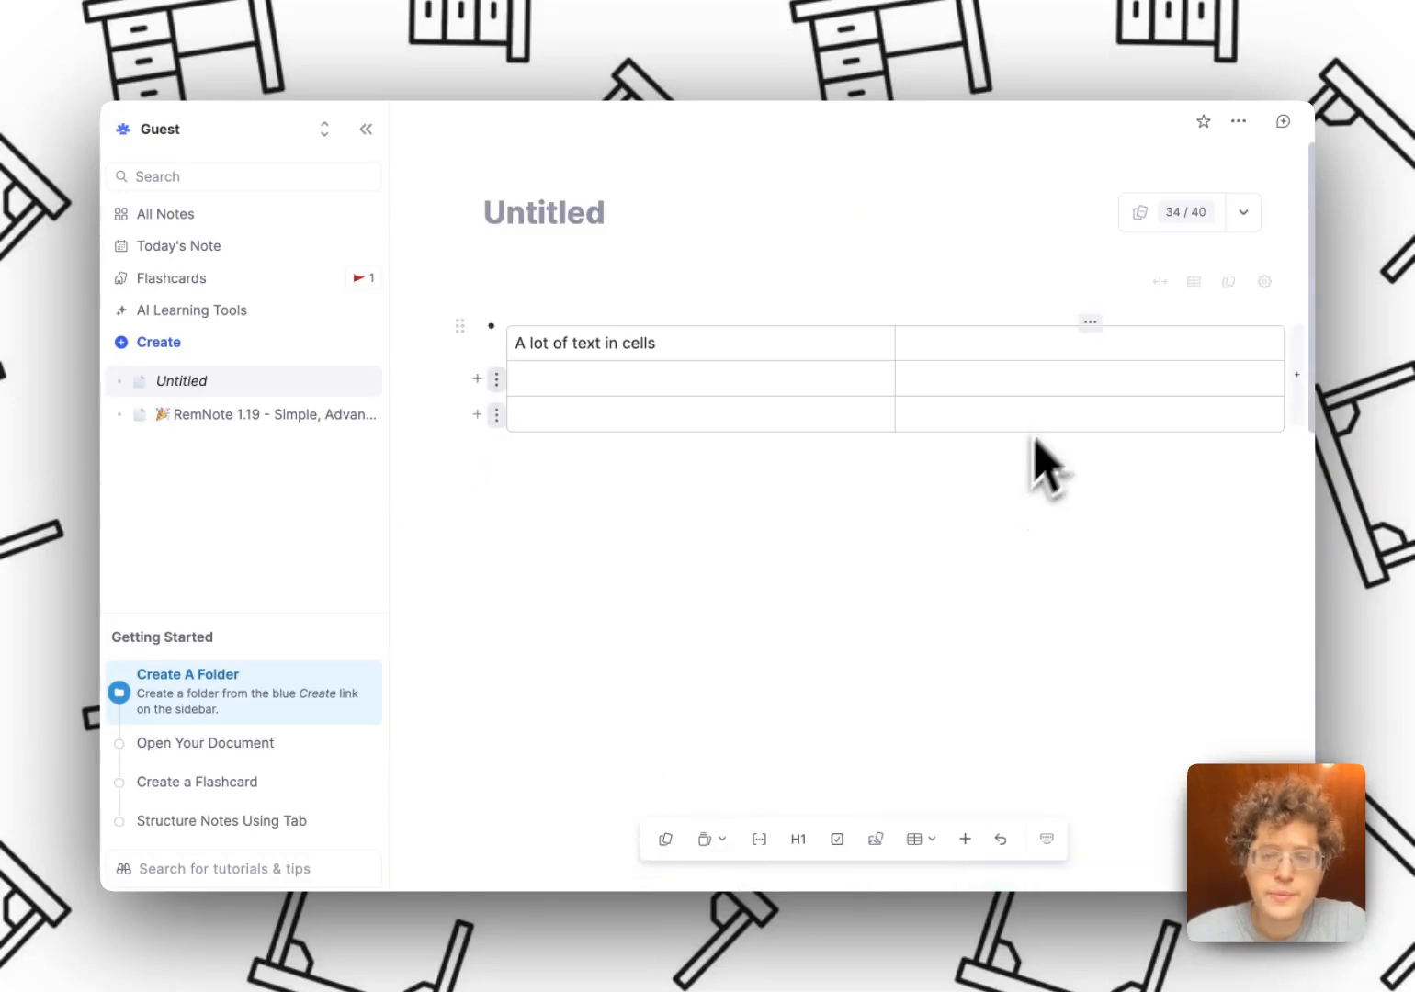
{"action": "left_click", "coordinate": [1159, 220]}
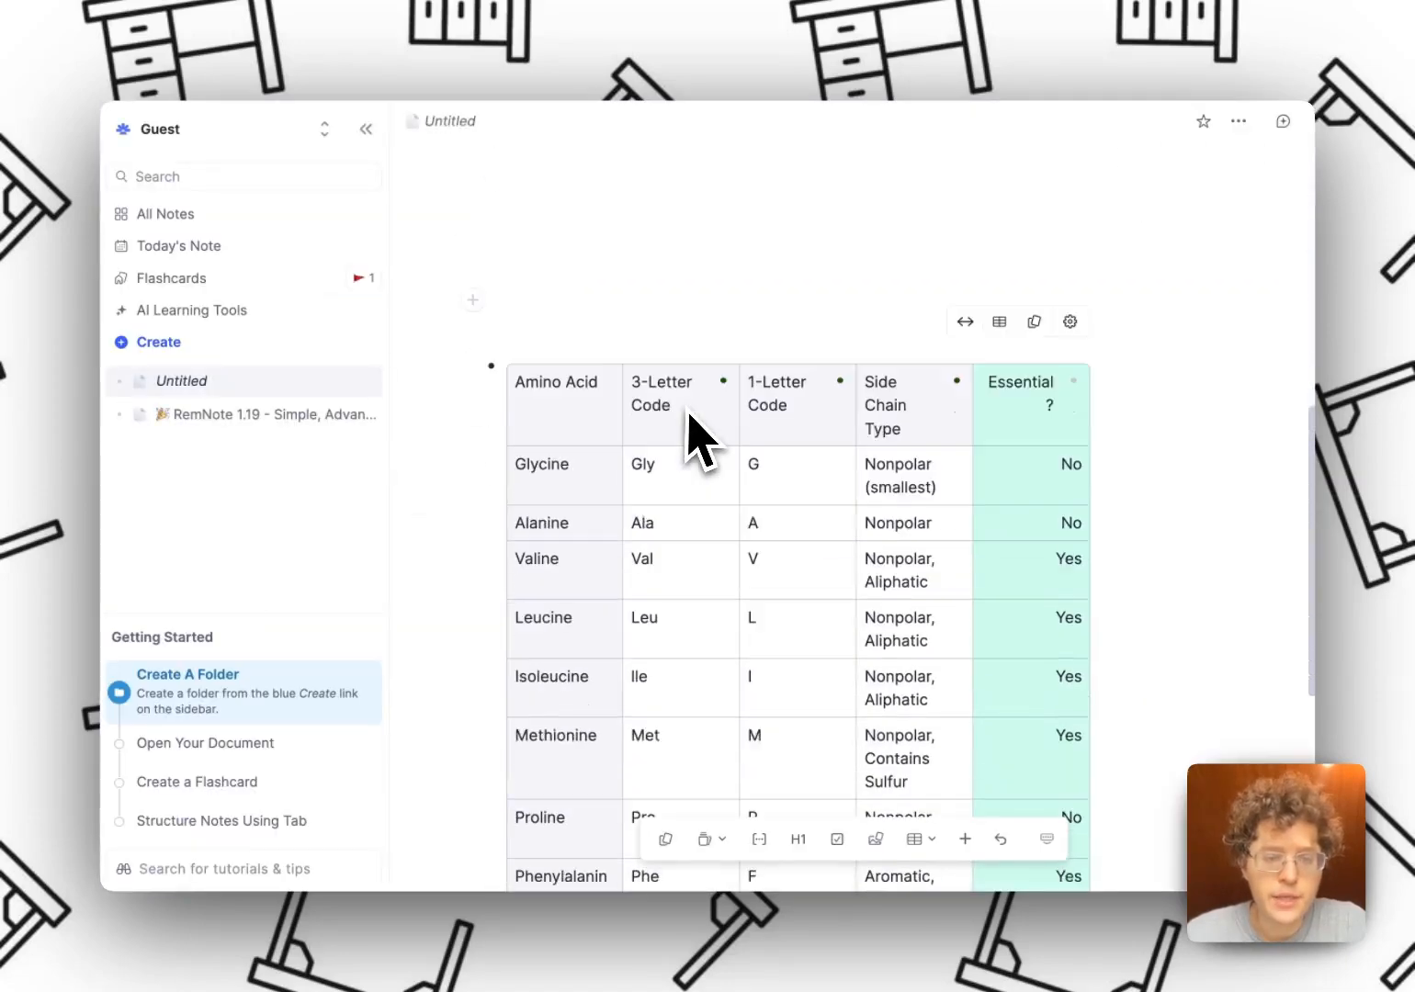
Step: Open the card configuration for the 3-Letter Code column of the amino acid table
{"action": "scroll", "coordinate": [693, 441], "scroll_direction": "down", "scroll_amount": 1}
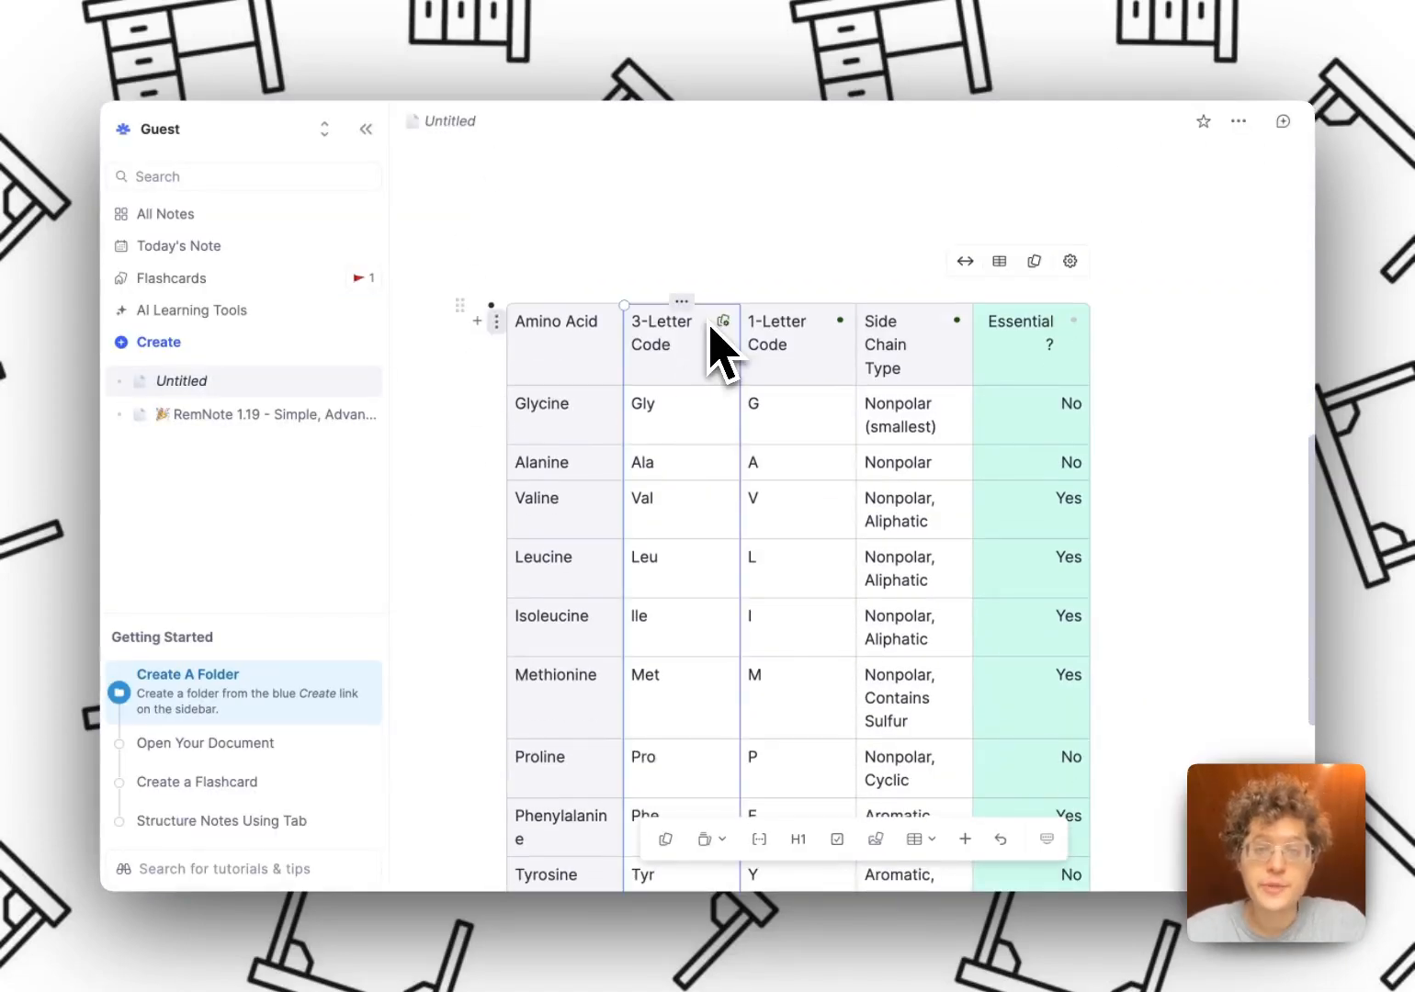
{"action": "left_click", "coordinate": [683, 302]}
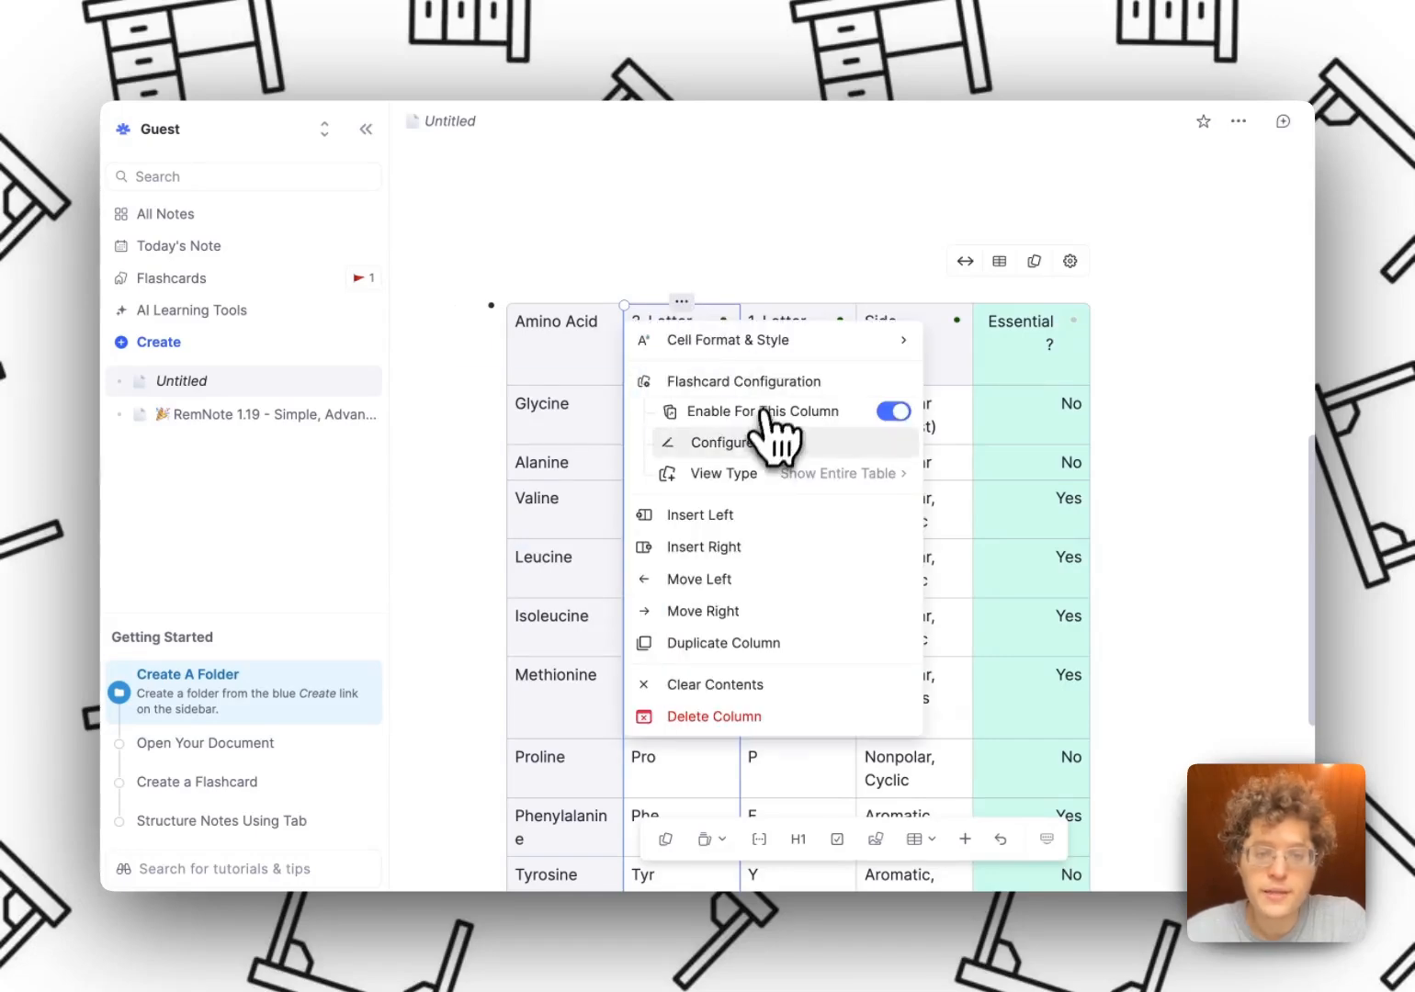
{"action": "left_click", "coordinate": [750, 441]}
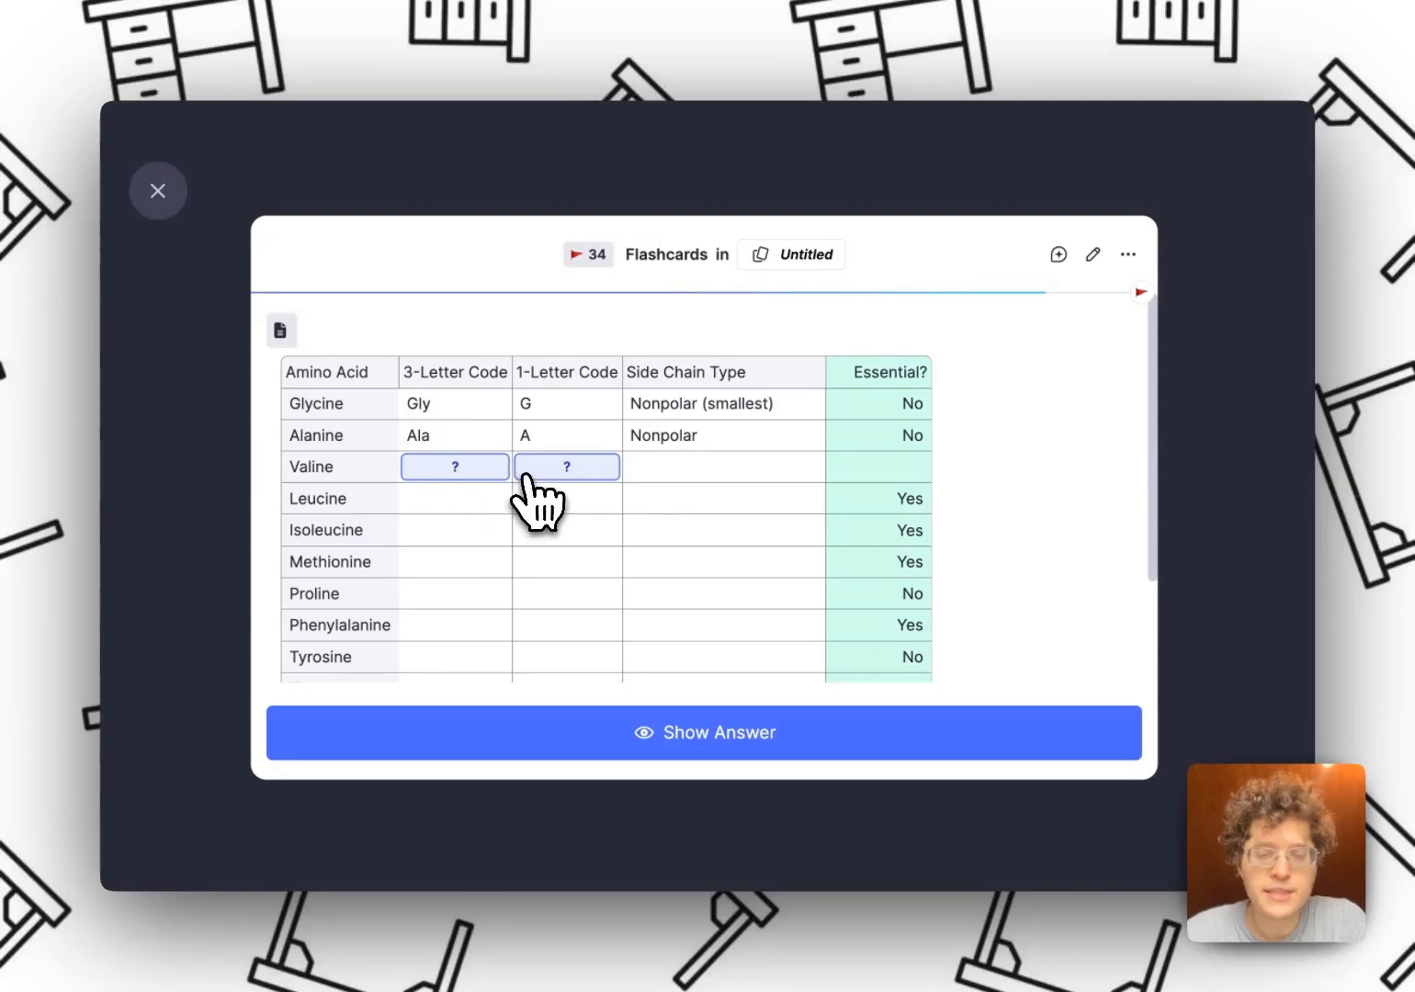
Step: Reveal the answer to the flashcard testing Valine's 3-Letter and 1-Letter Codes together and exit practice
{"action": "left_click", "coordinate": [577, 732]}
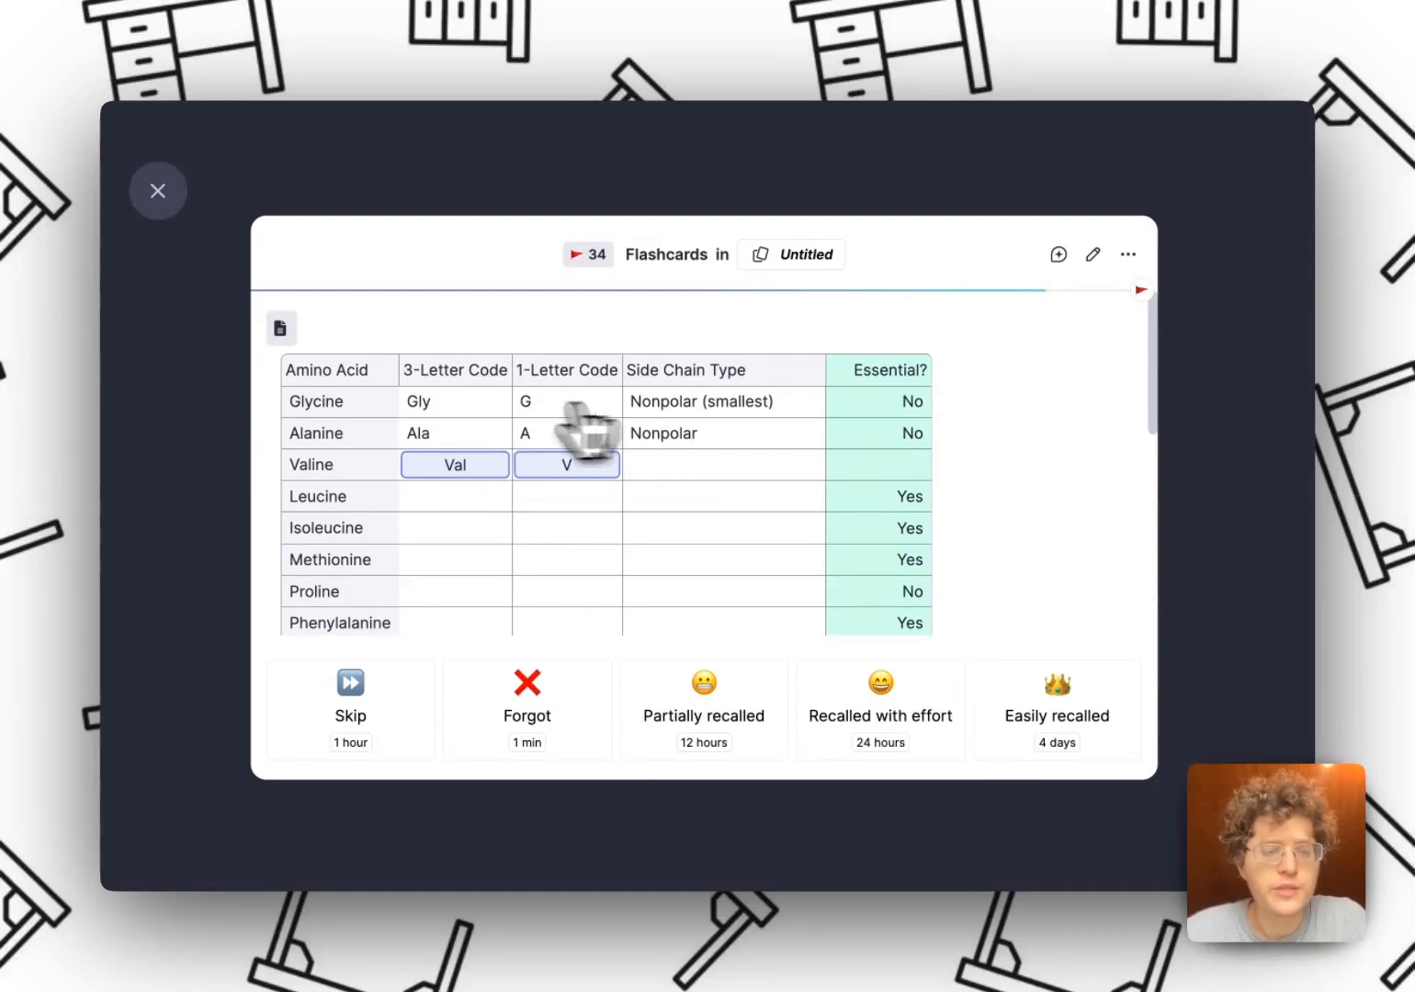
{"action": "left_click", "coordinate": [160, 193]}
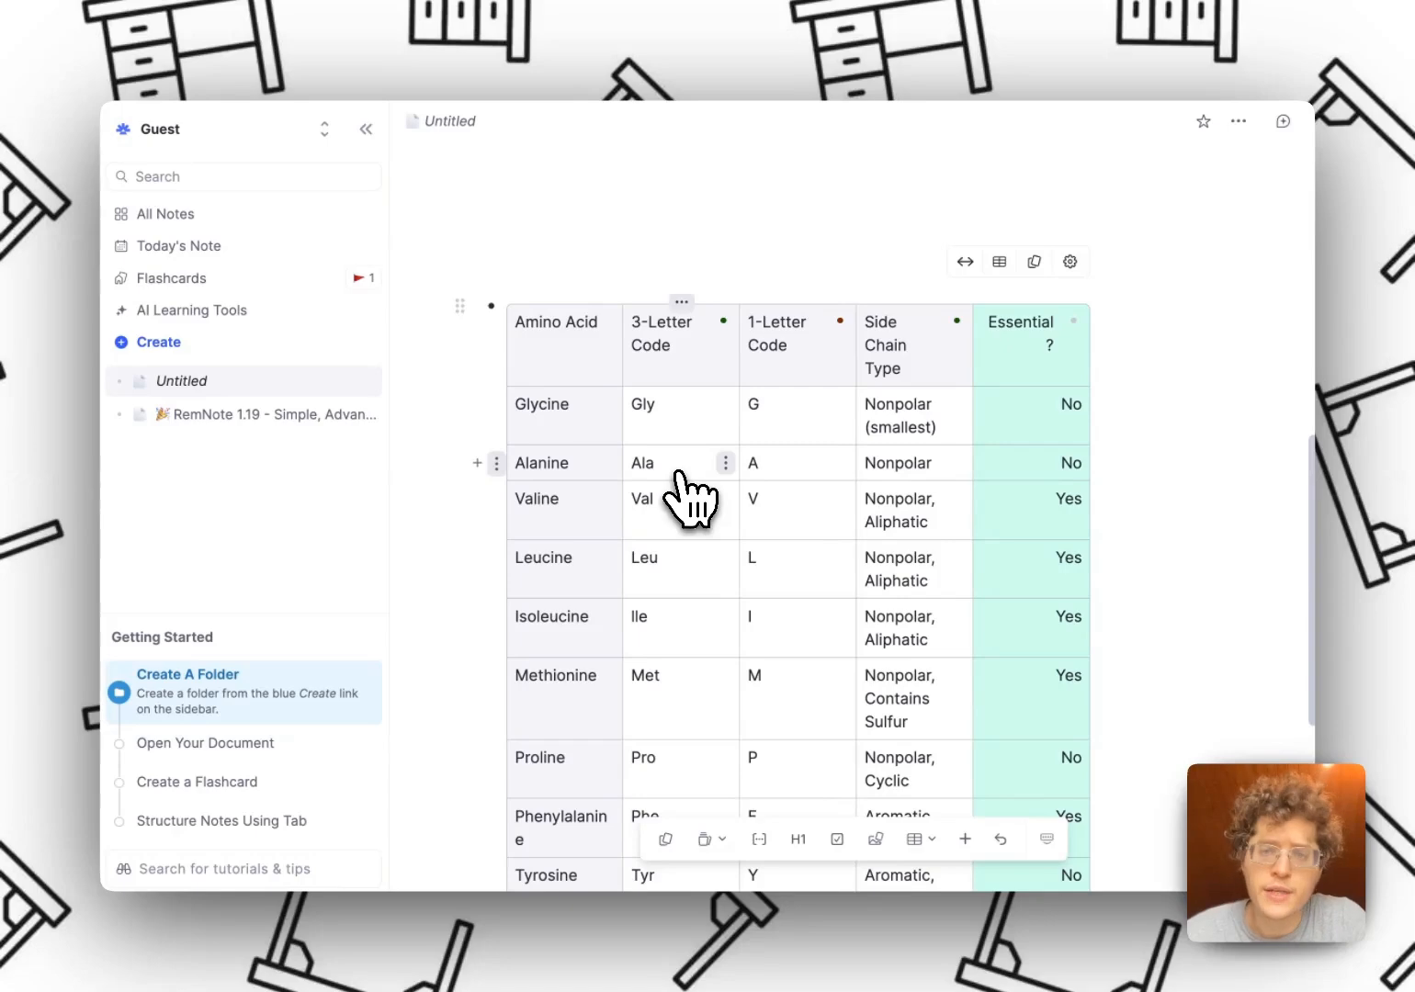
Step: Switch the amino acid table's flashcard generation to Test Individual Cells
{"action": "left_click", "coordinate": [1036, 263]}
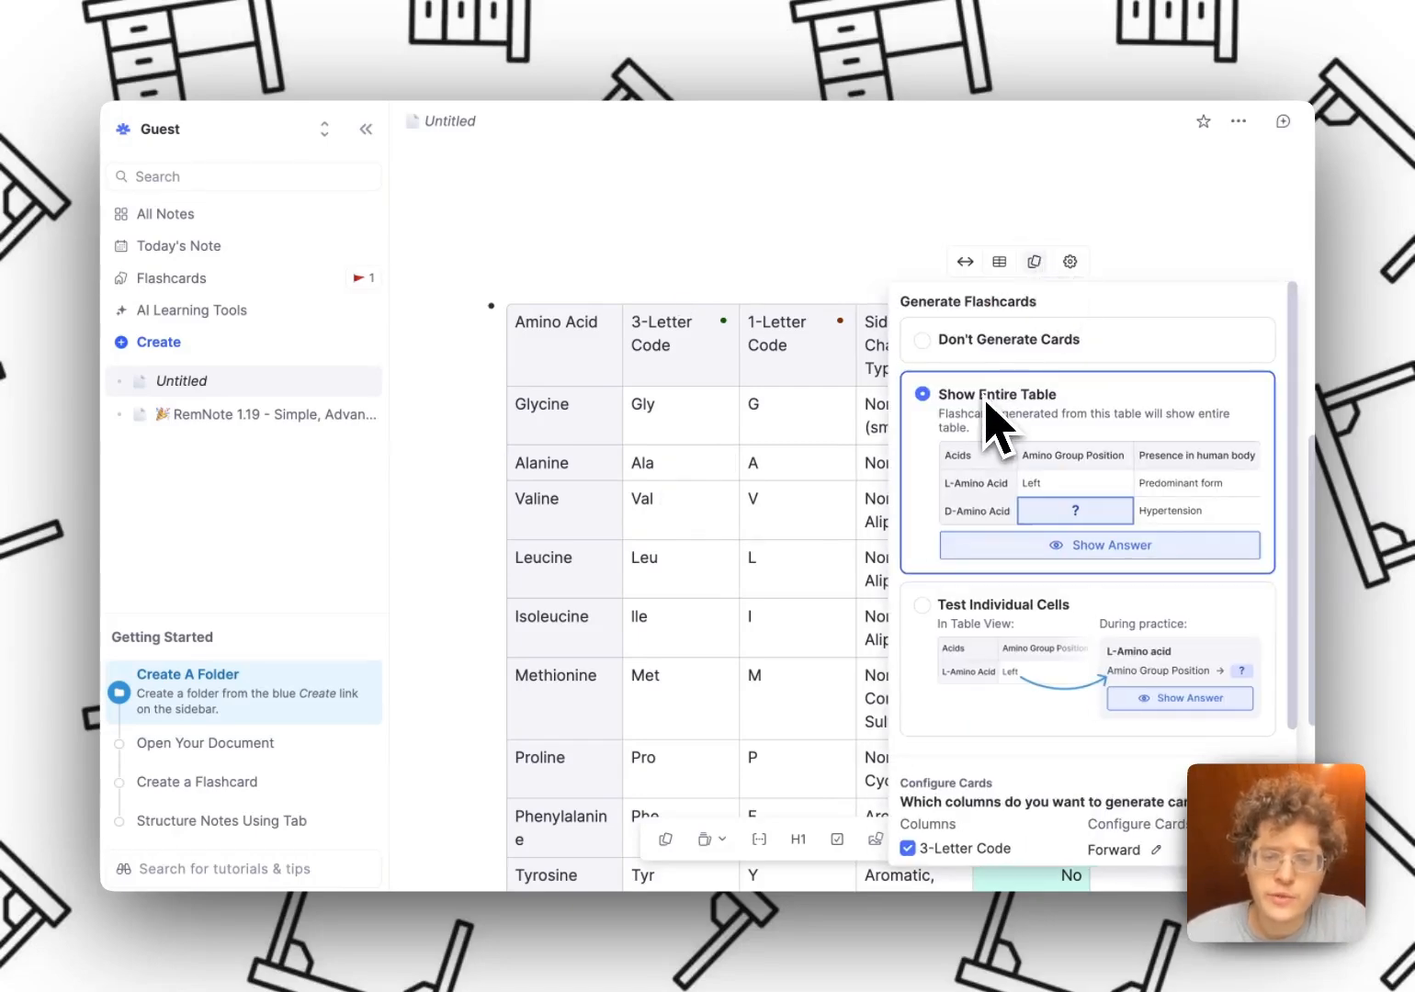
{"action": "scroll", "coordinate": [947, 647], "scroll_direction": "down", "scroll_amount": 3}
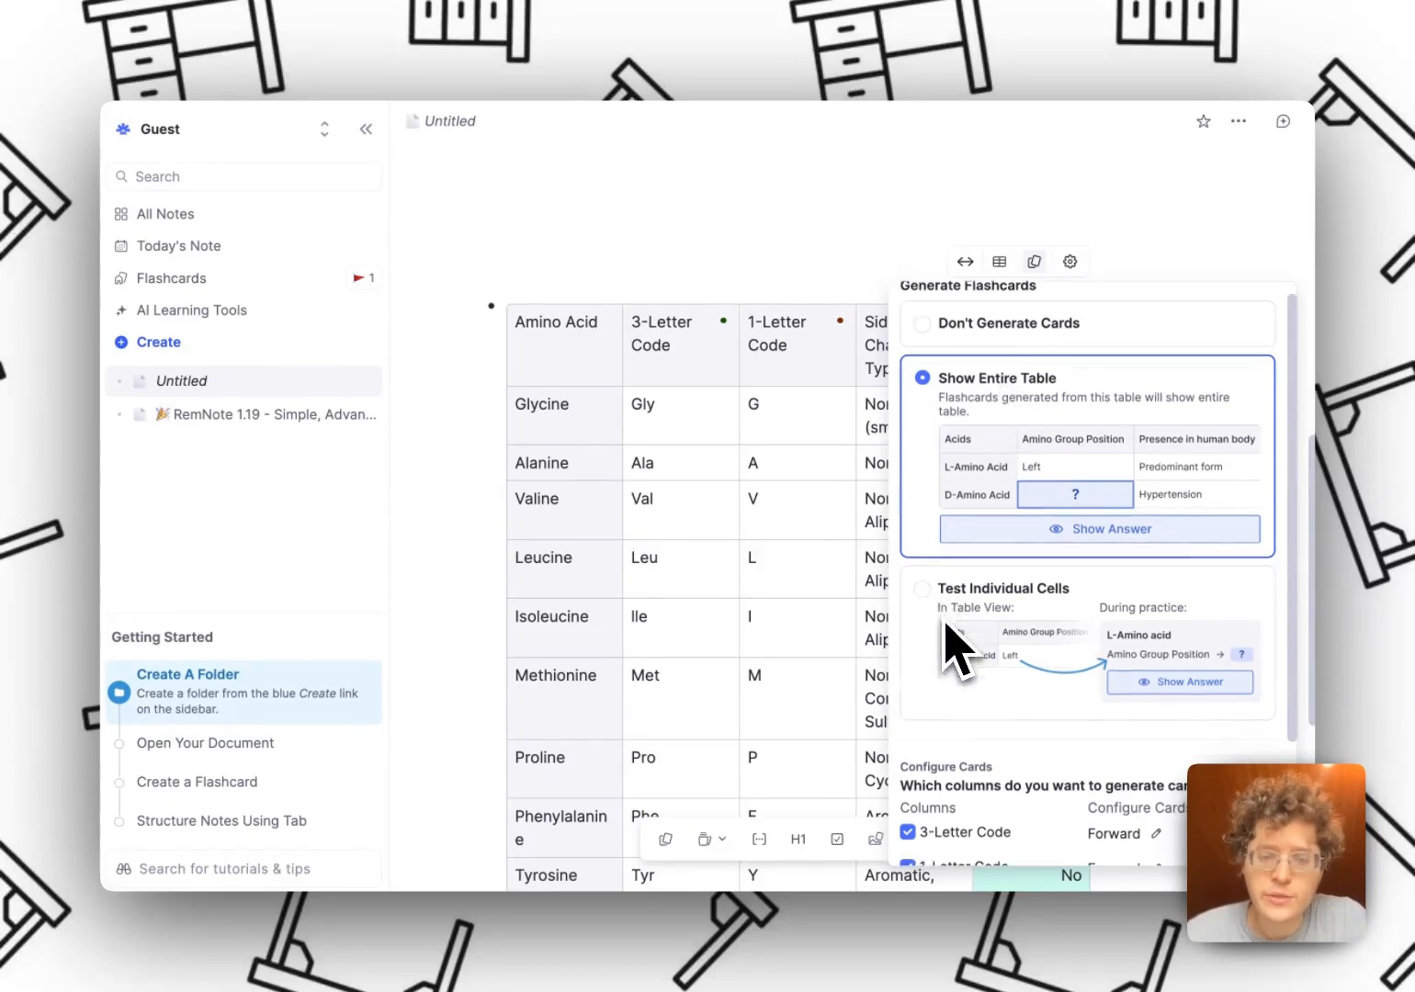
{"action": "left_click", "coordinate": [989, 563]}
{"action": "left_click", "coordinate": [820, 503]}
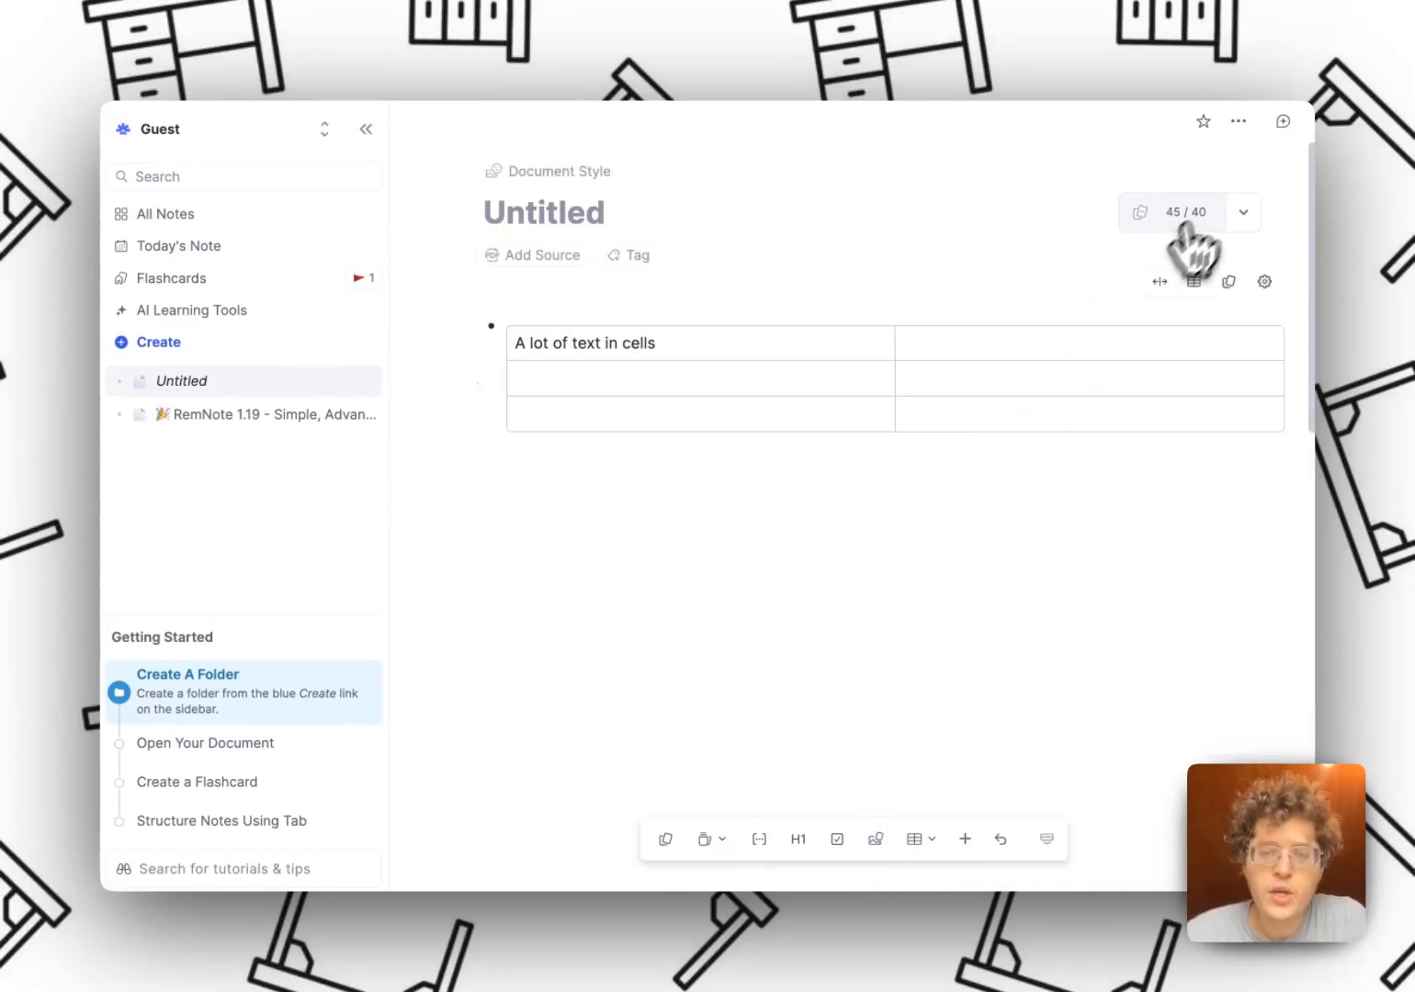
Step: Start practicing the document's flashcards and rate the Leucine 1-Letter Code card as Recalled with effort
{"action": "left_click", "coordinate": [1183, 216]}
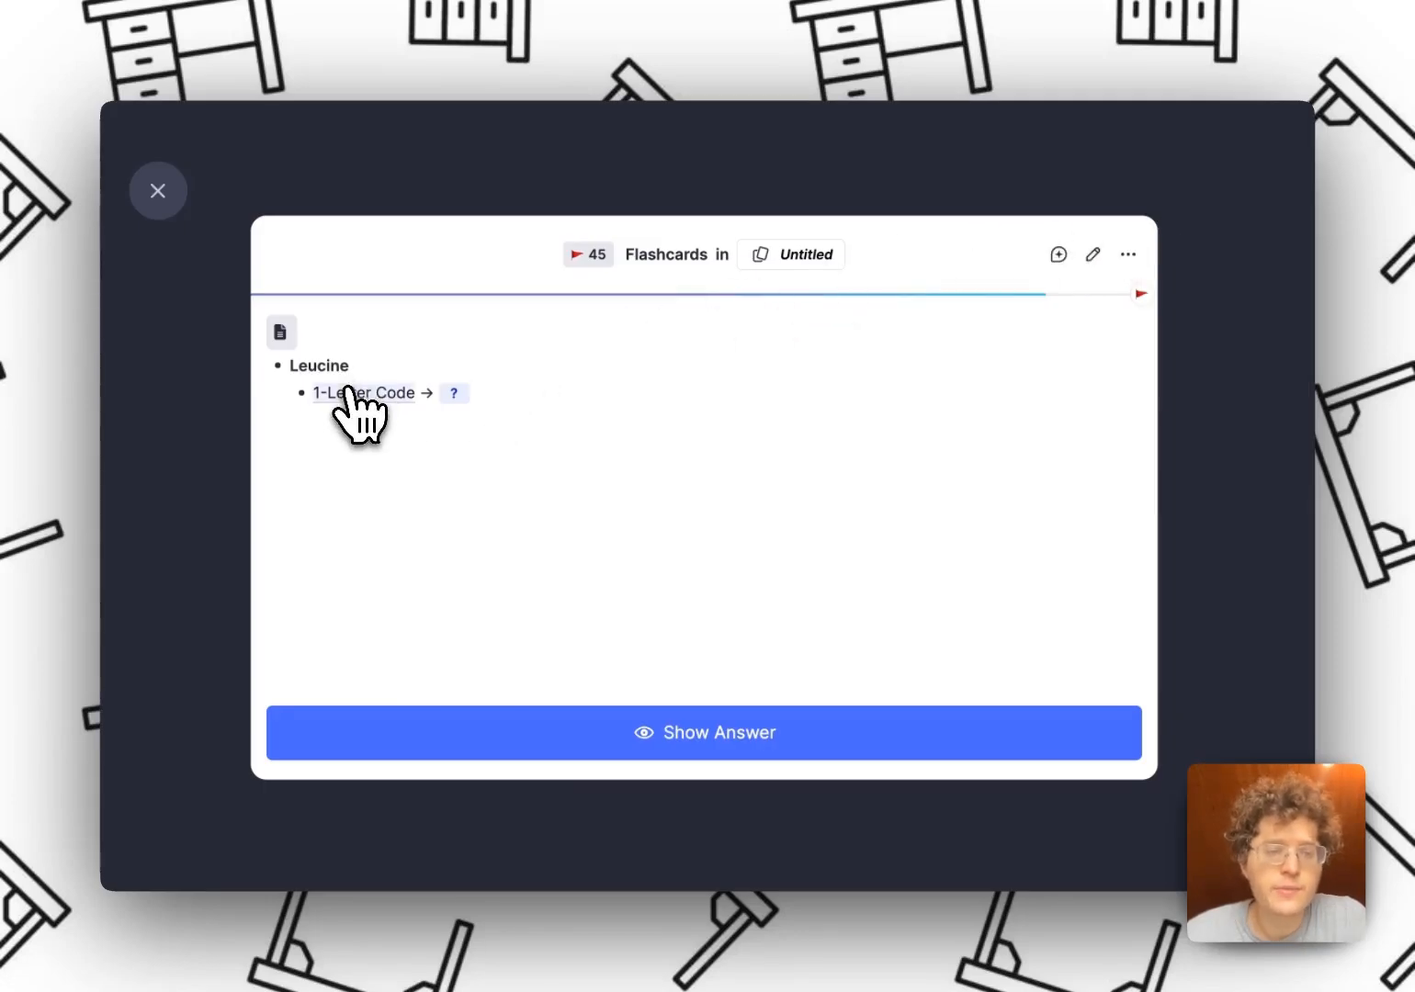
{"action": "left_click", "coordinate": [854, 727]}
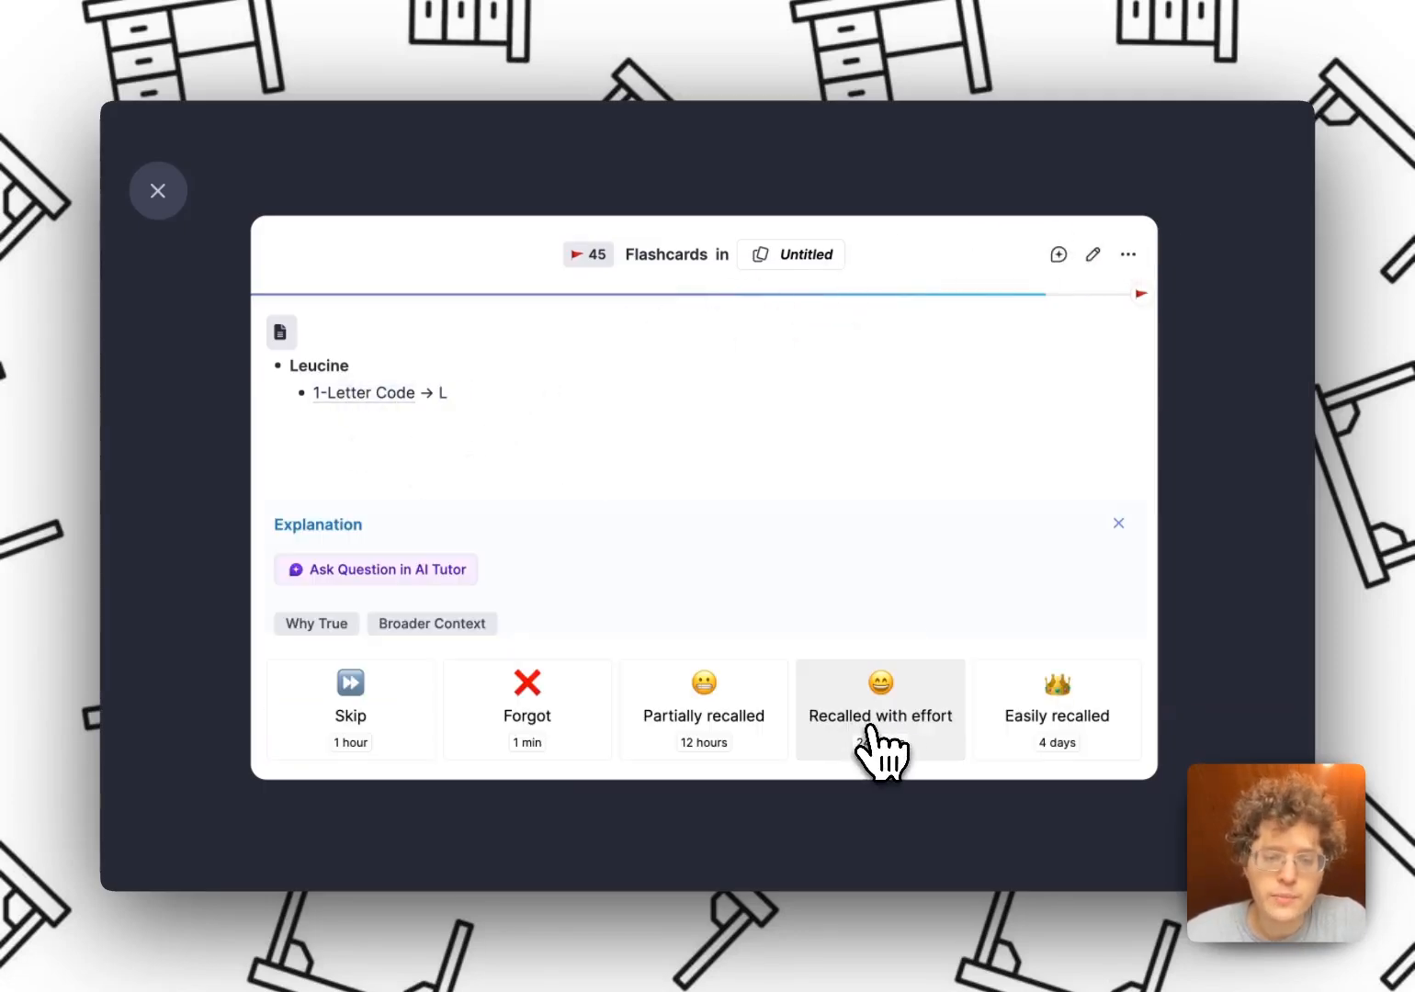
{"action": "left_click", "coordinate": [884, 730]}
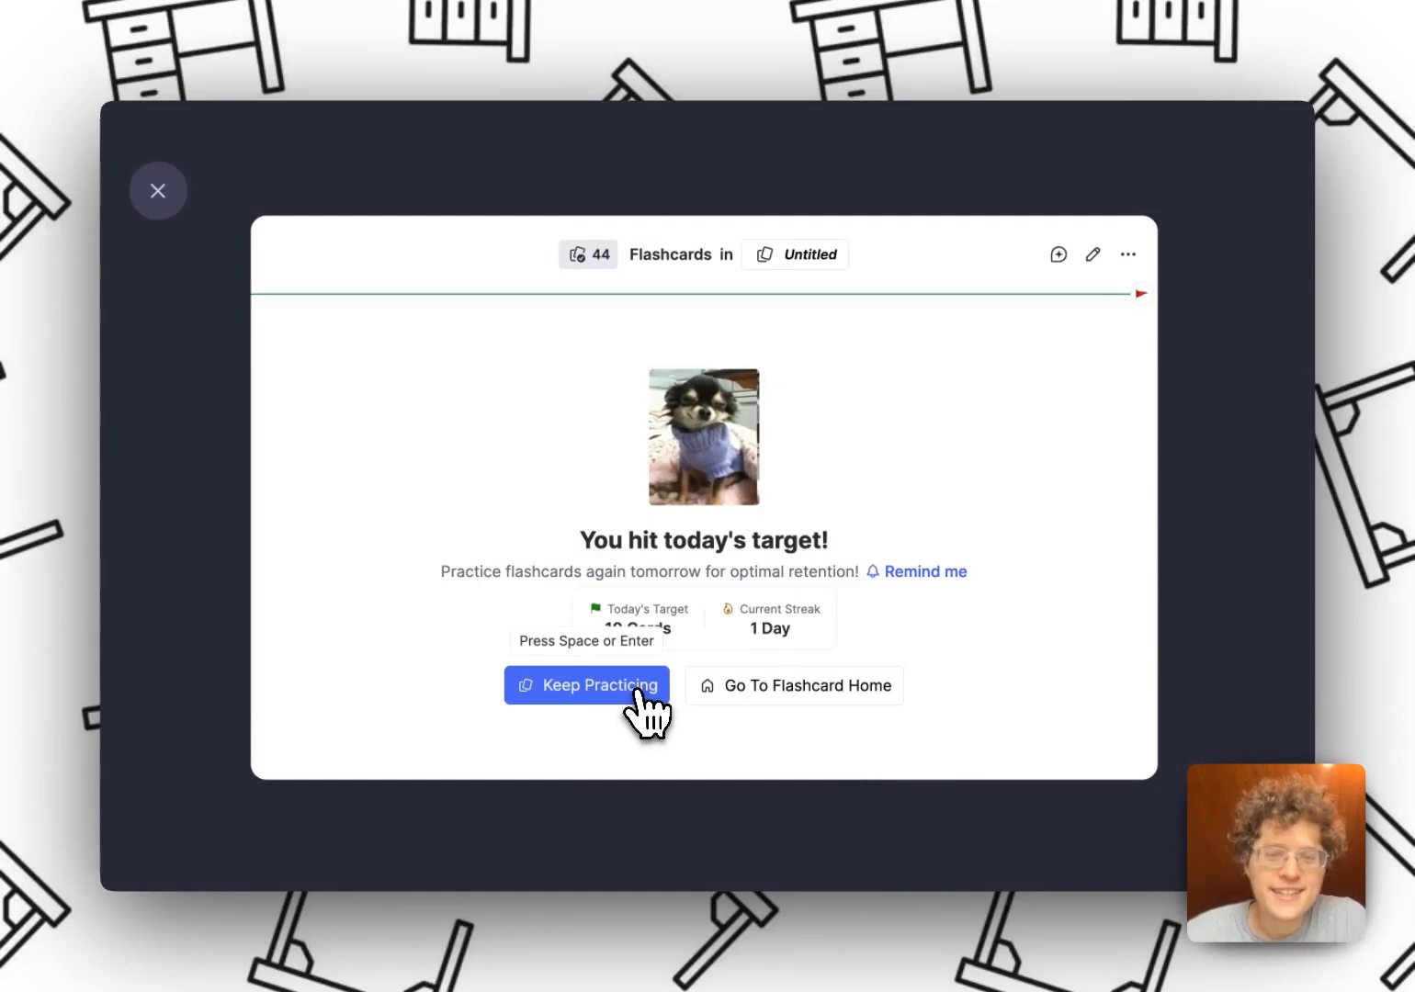
Step: Keep practicing beyond the daily target and rate the Tyrosine Essential? card as Partially recalled
{"action": "left_click", "coordinate": [641, 691]}
{"action": "left_click", "coordinate": [741, 730]}
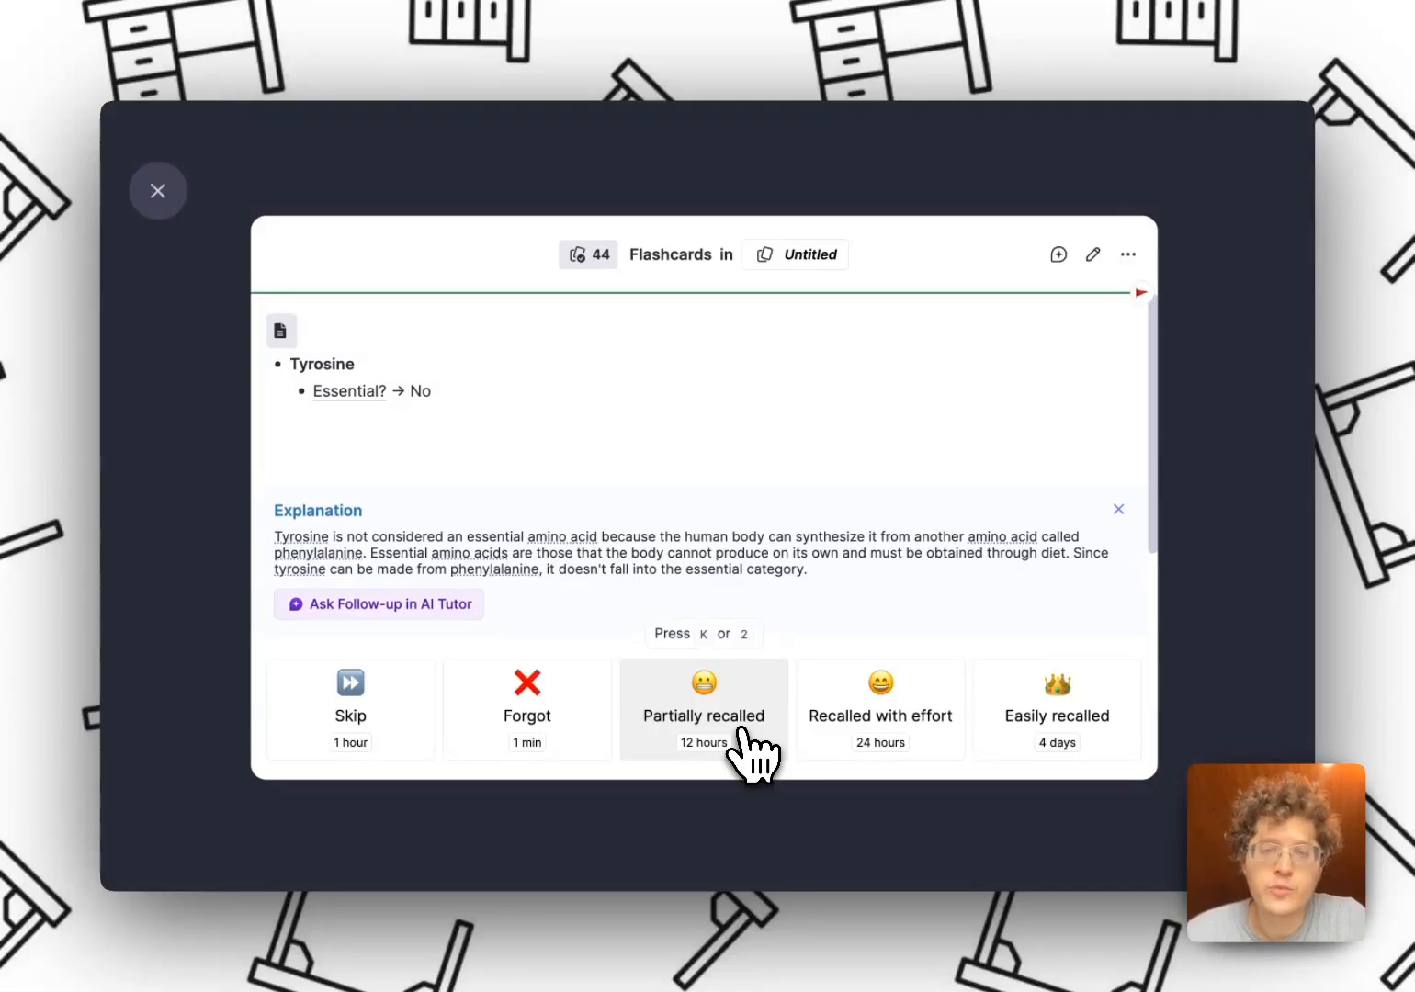
{"action": "left_click", "coordinate": [744, 741]}
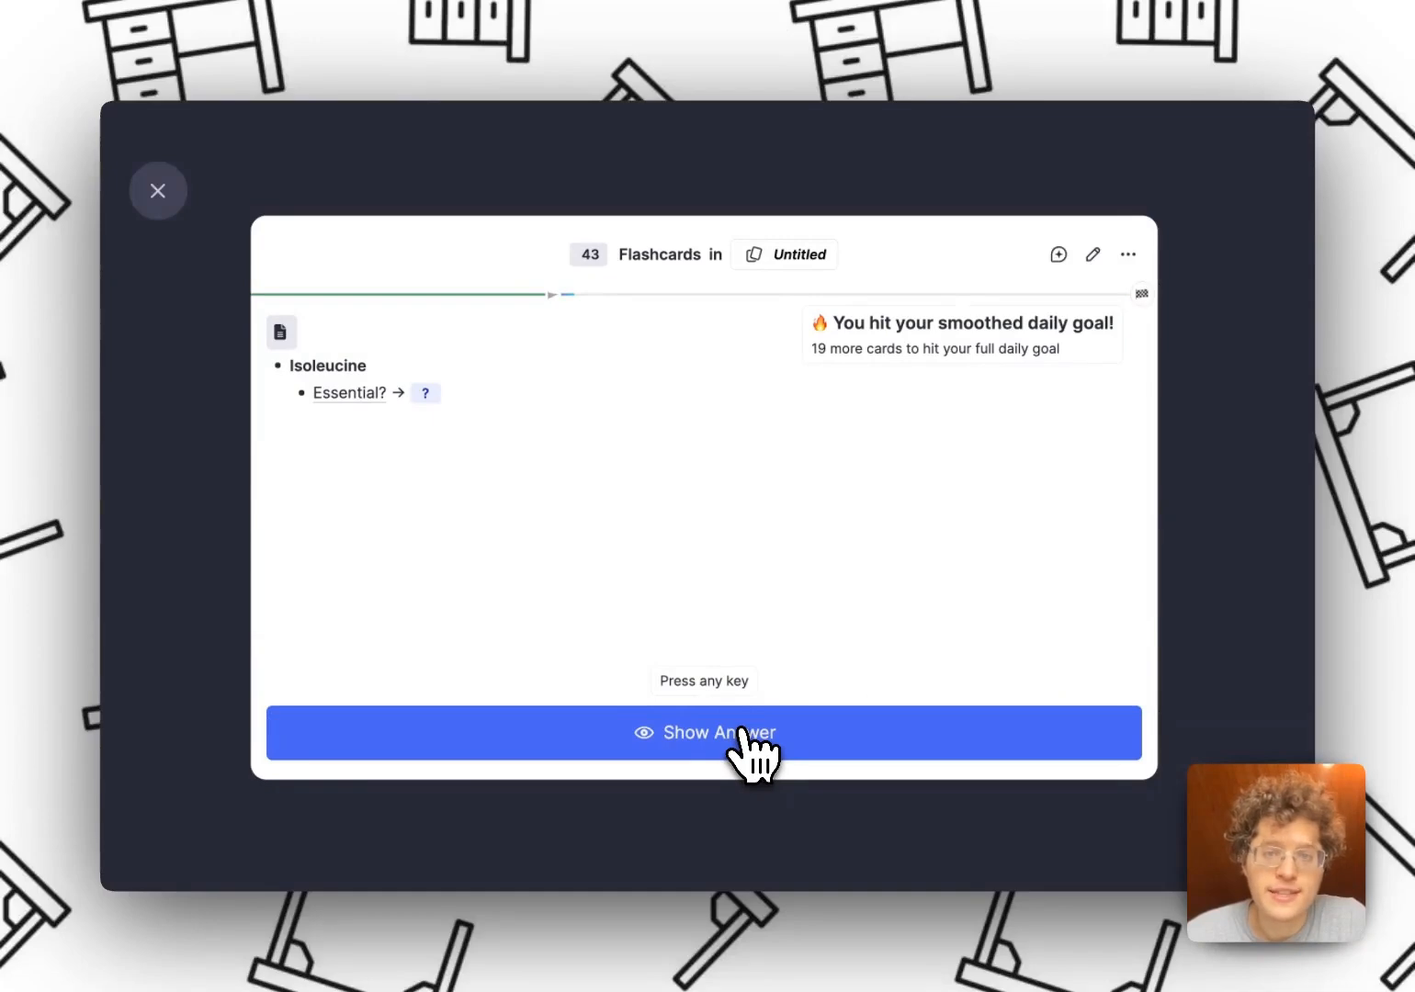
Step: Exit the flashcard practice session and return to the start of the document
{"action": "key", "text": "Escape"}
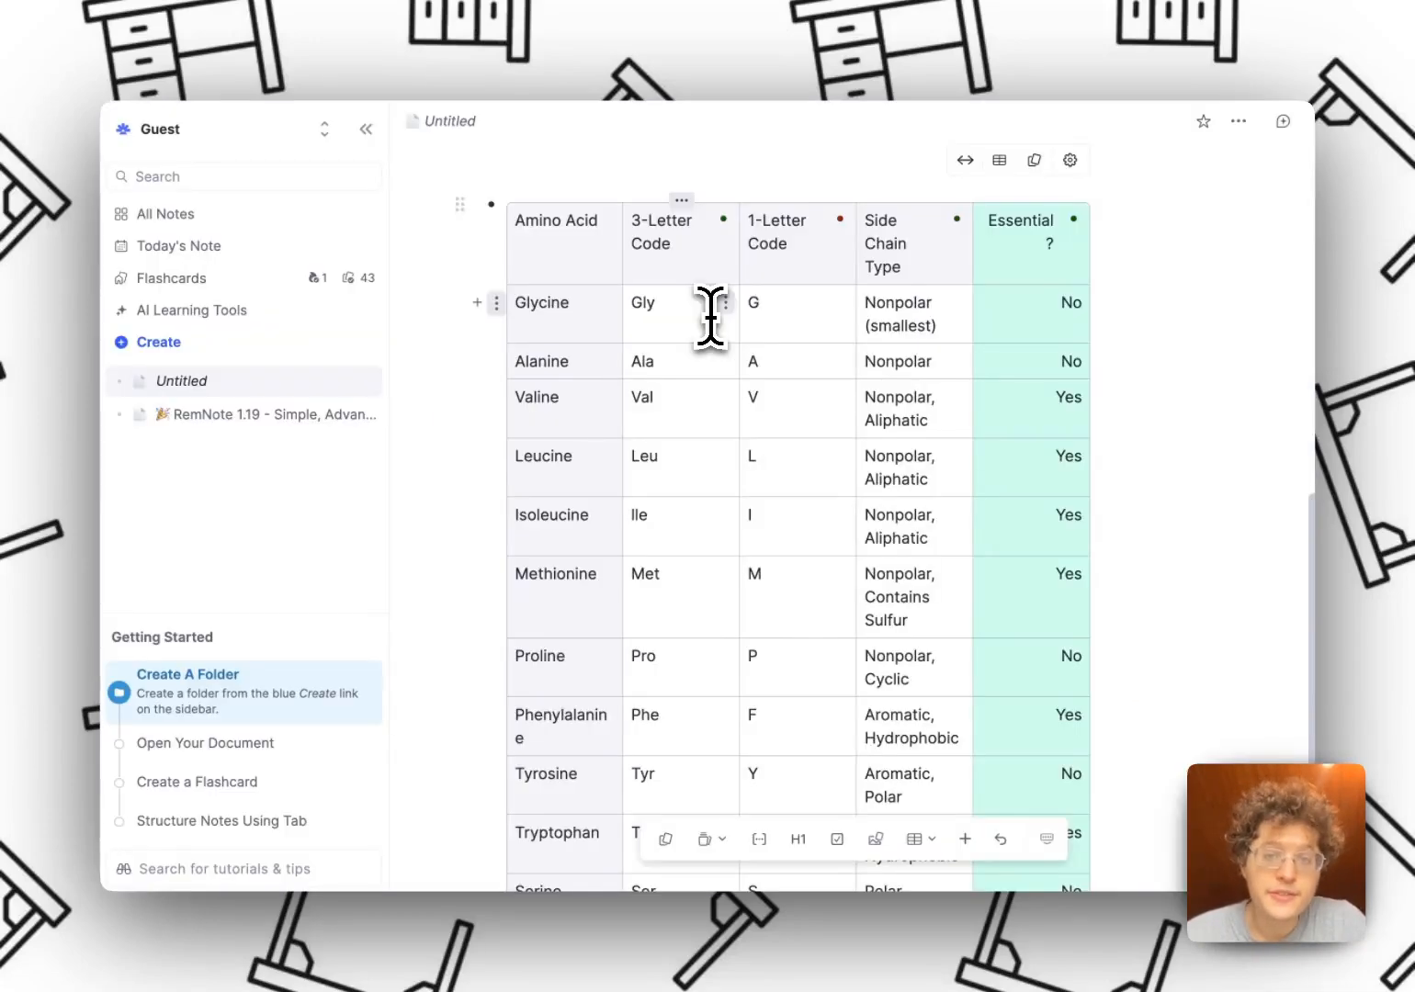
{"action": "scroll", "coordinate": [710, 317], "scroll_direction": "up", "scroll_amount": 10}
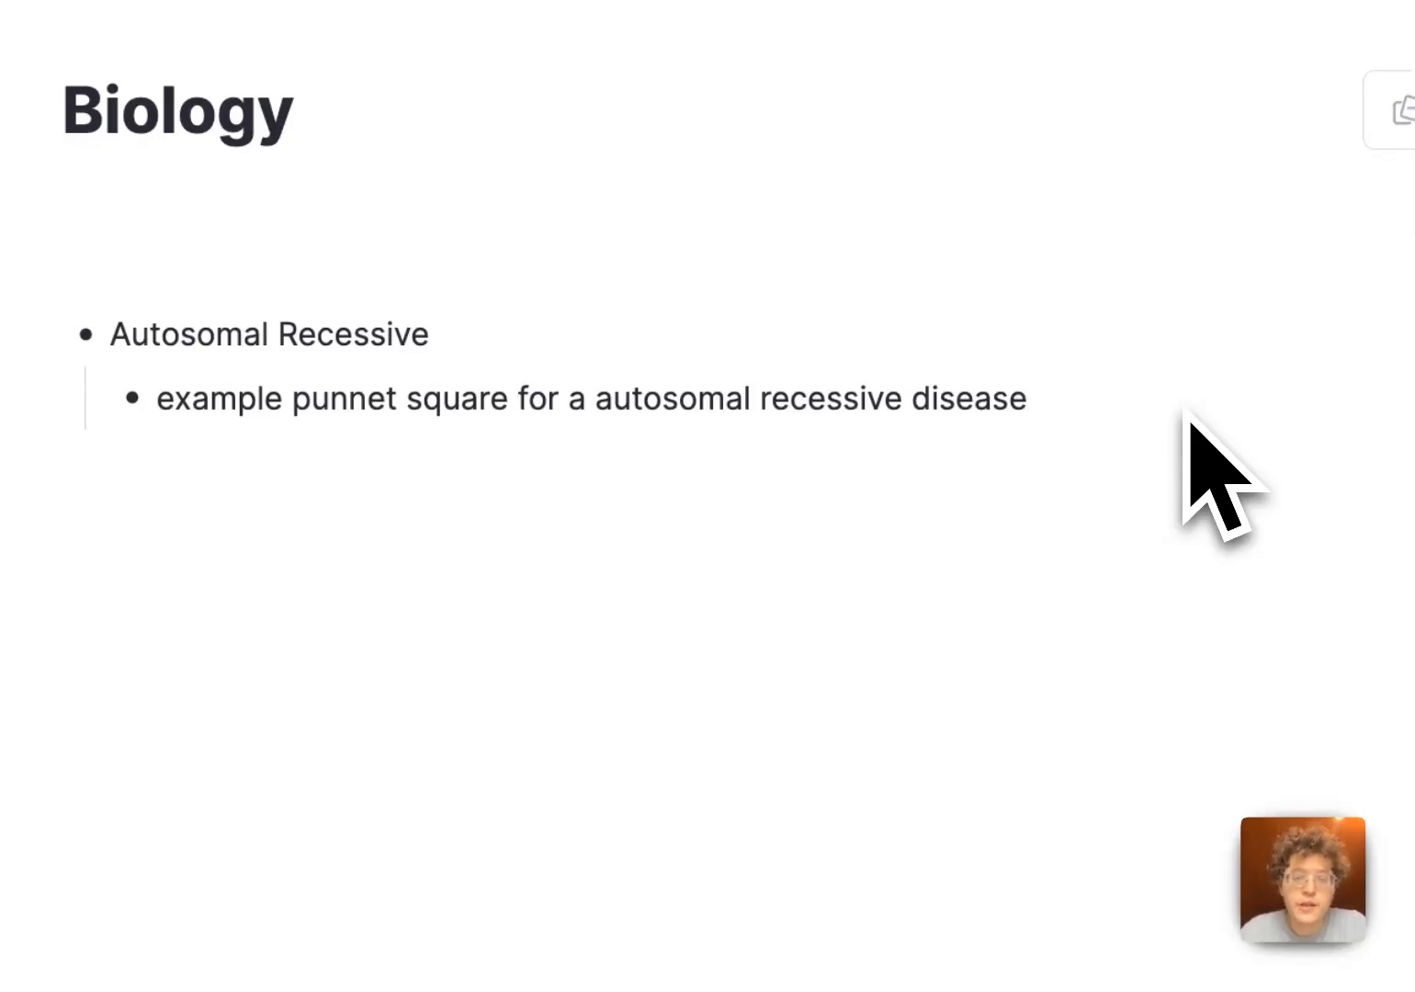
Step: Turn the "example punnet square for a autosomal recessive disease" line into a multi-line flashcard with a simple table as its answer
{"action": "type", "text": ">>"}
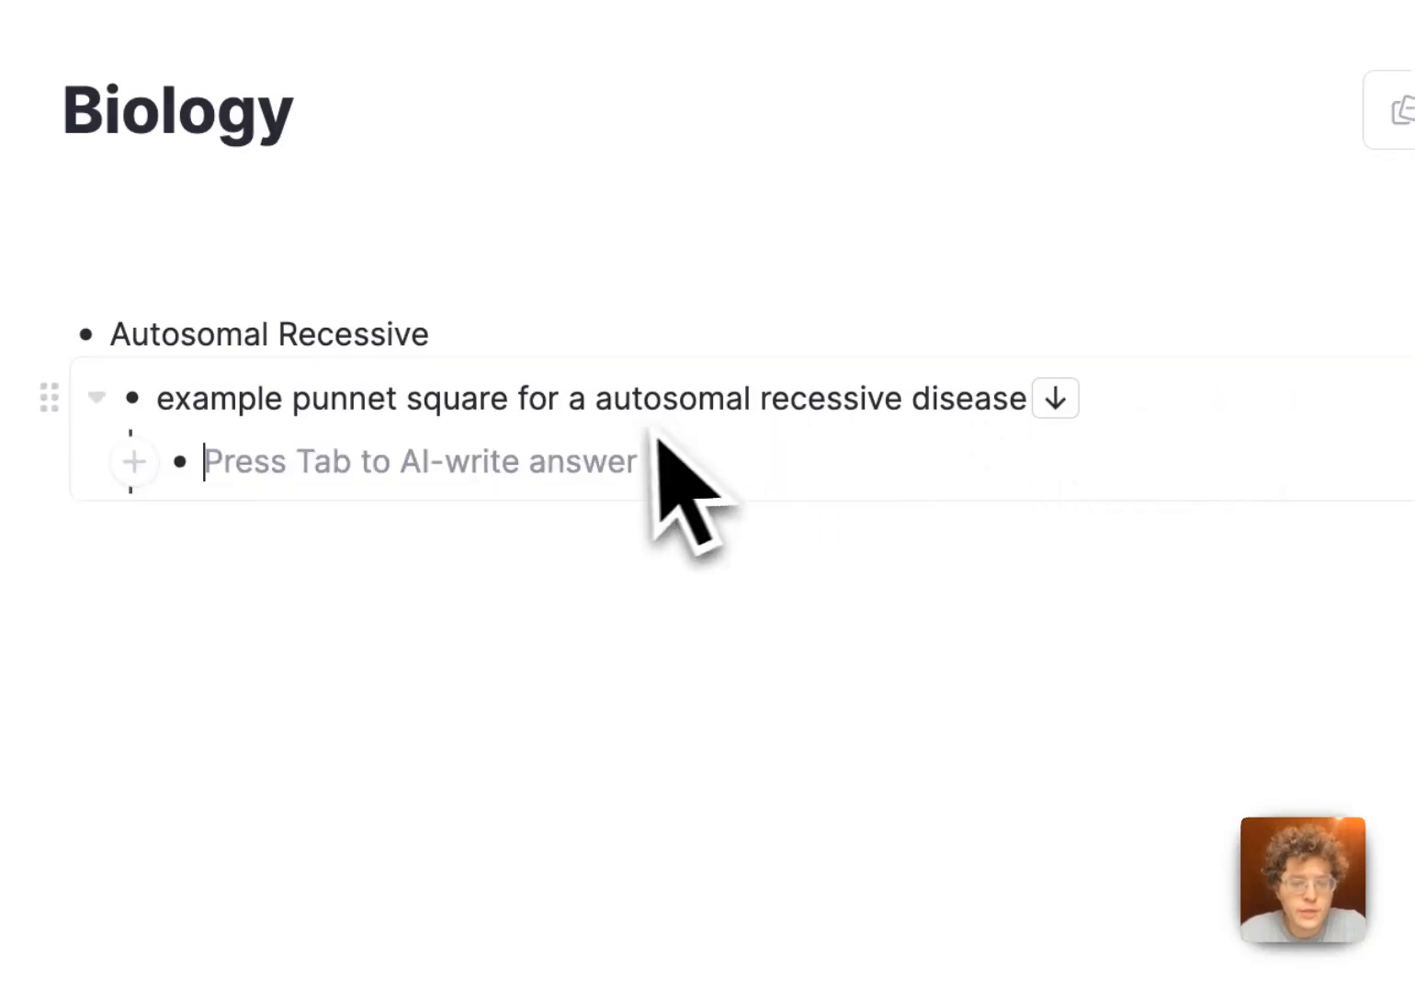
{"action": "type", "text": "/simple"}
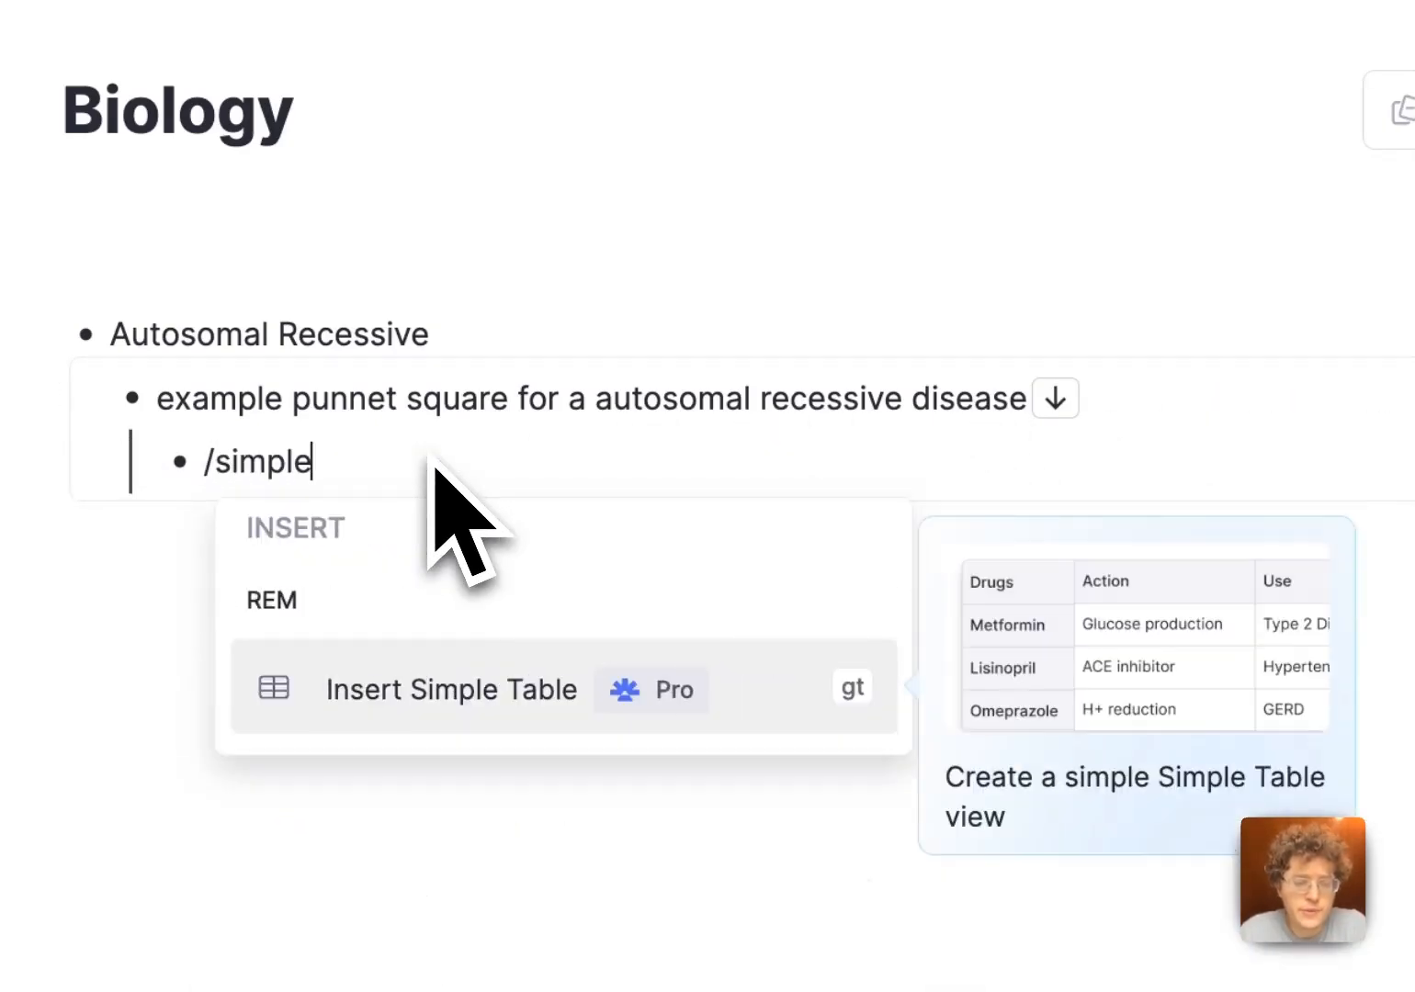
{"action": "key", "text": "Return"}
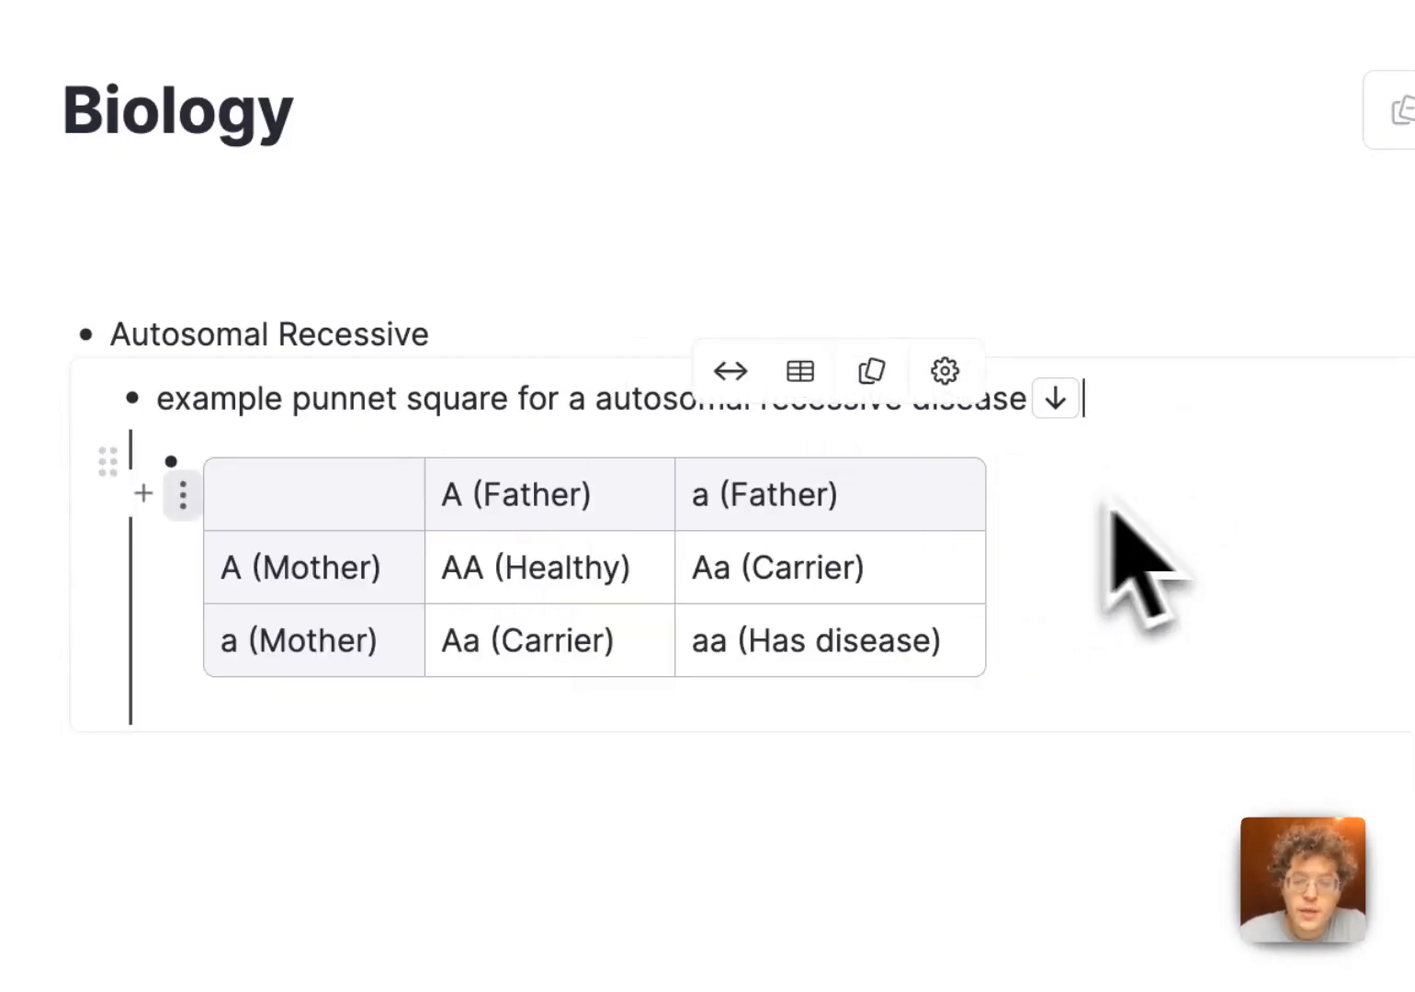
Step: Preview the punnet square flashcard, and add an answer bullet reading "Other" above its table
{"action": "left_click", "coordinate": [1401, 384]}
{"action": "left_click", "coordinate": [937, 972]}
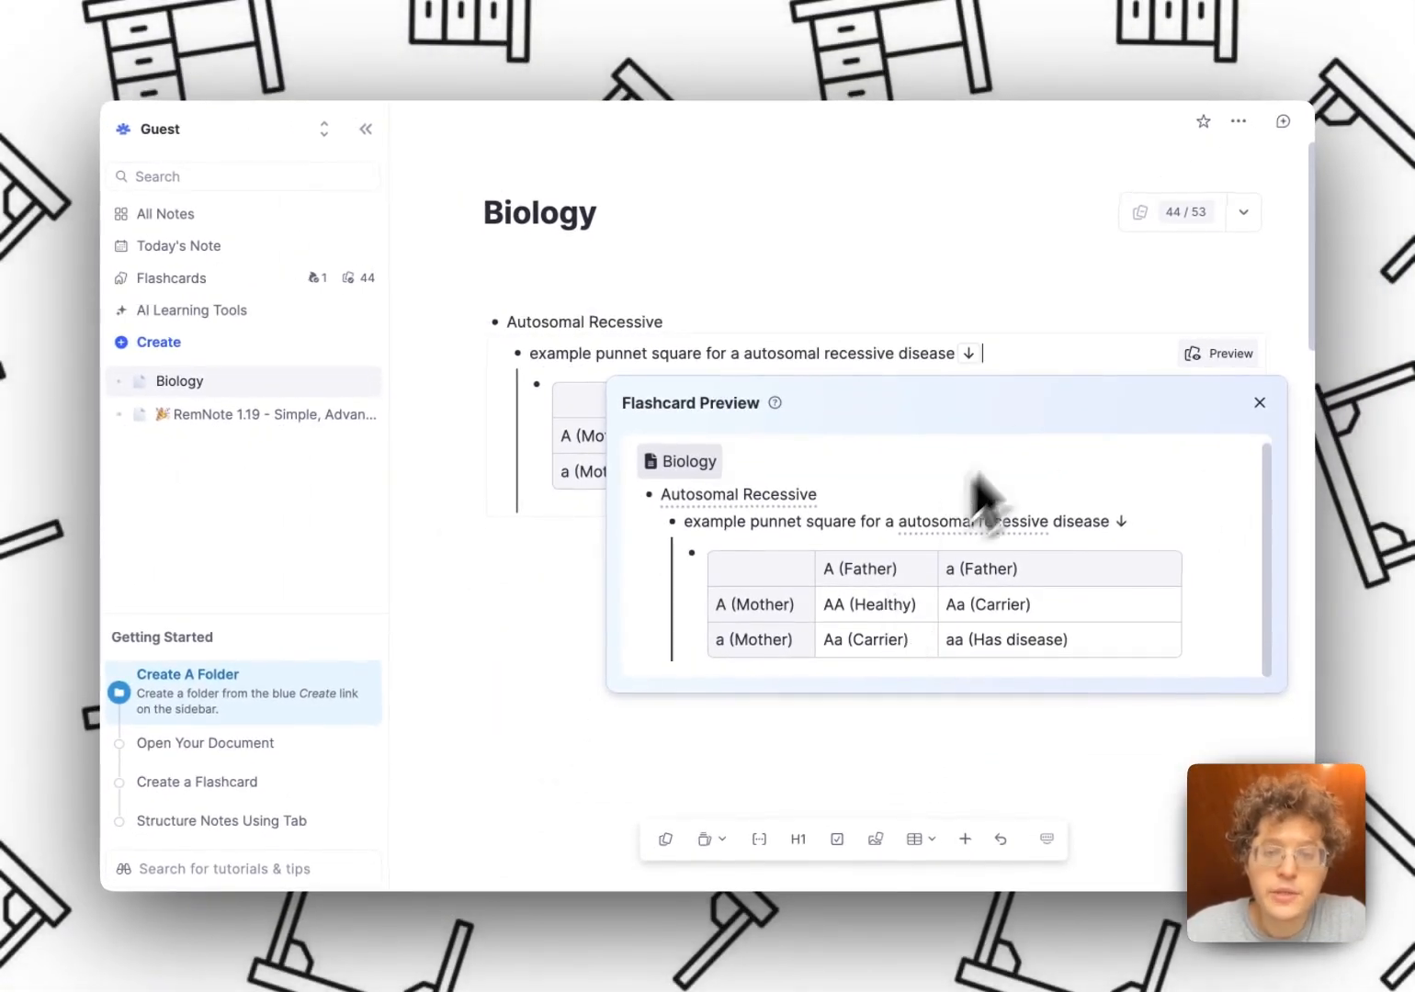
{"action": "left_click", "coordinate": [1048, 362]}
{"action": "key", "text": "Return"}
{"action": "type", "text": "Other"}
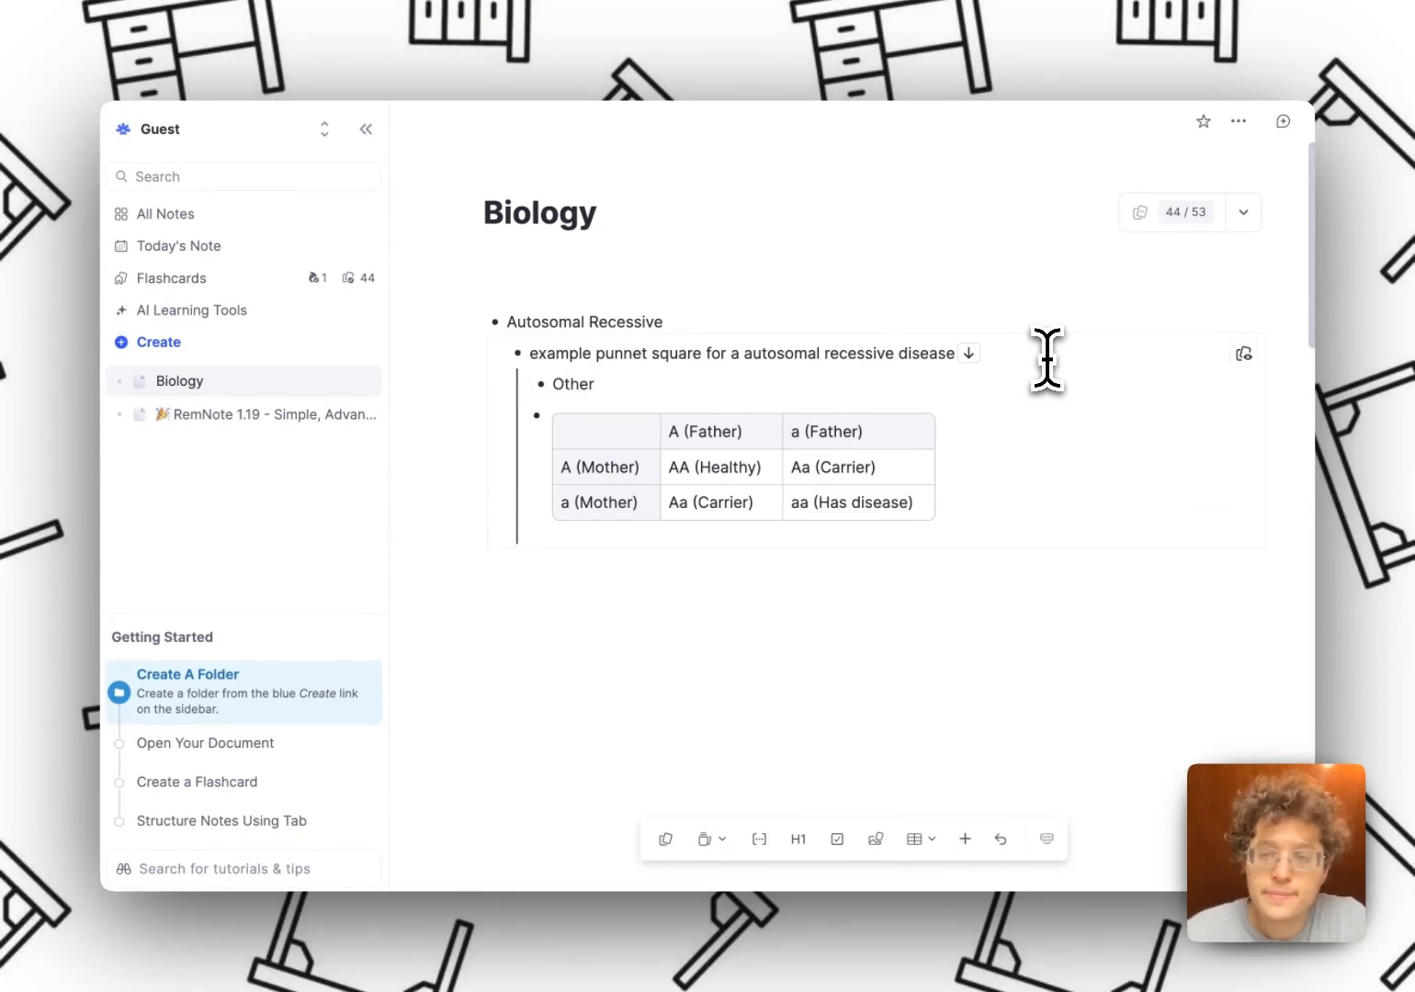
Step: Delete the simple table holding the punnet square beneath the "Other" bullet
{"action": "left_click", "coordinate": [620, 437]}
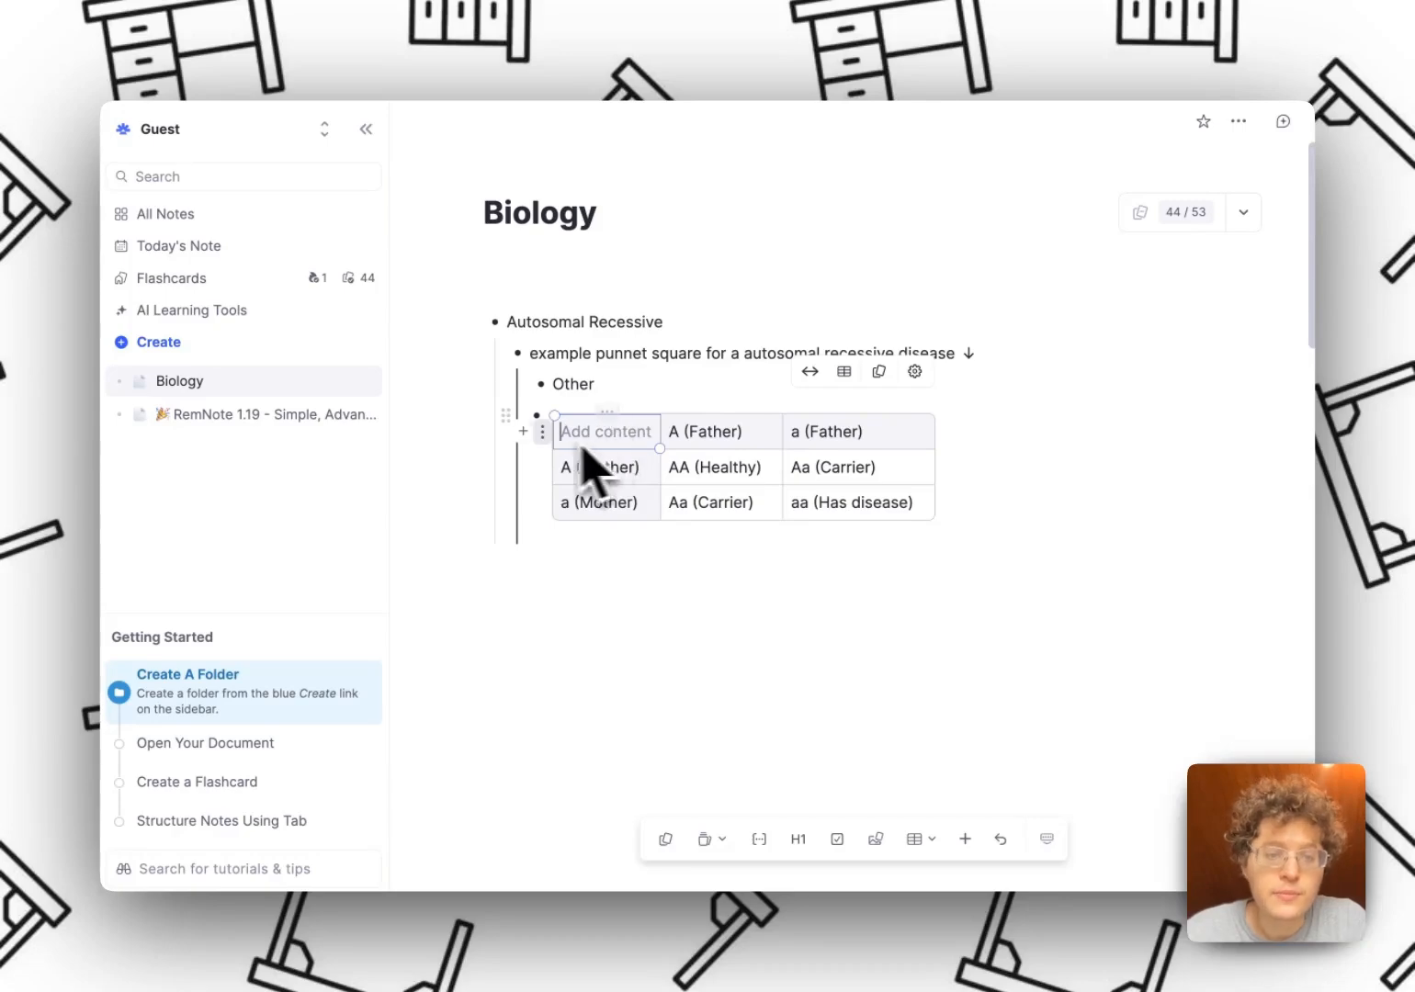
{"action": "left_click", "coordinate": [508, 413]}
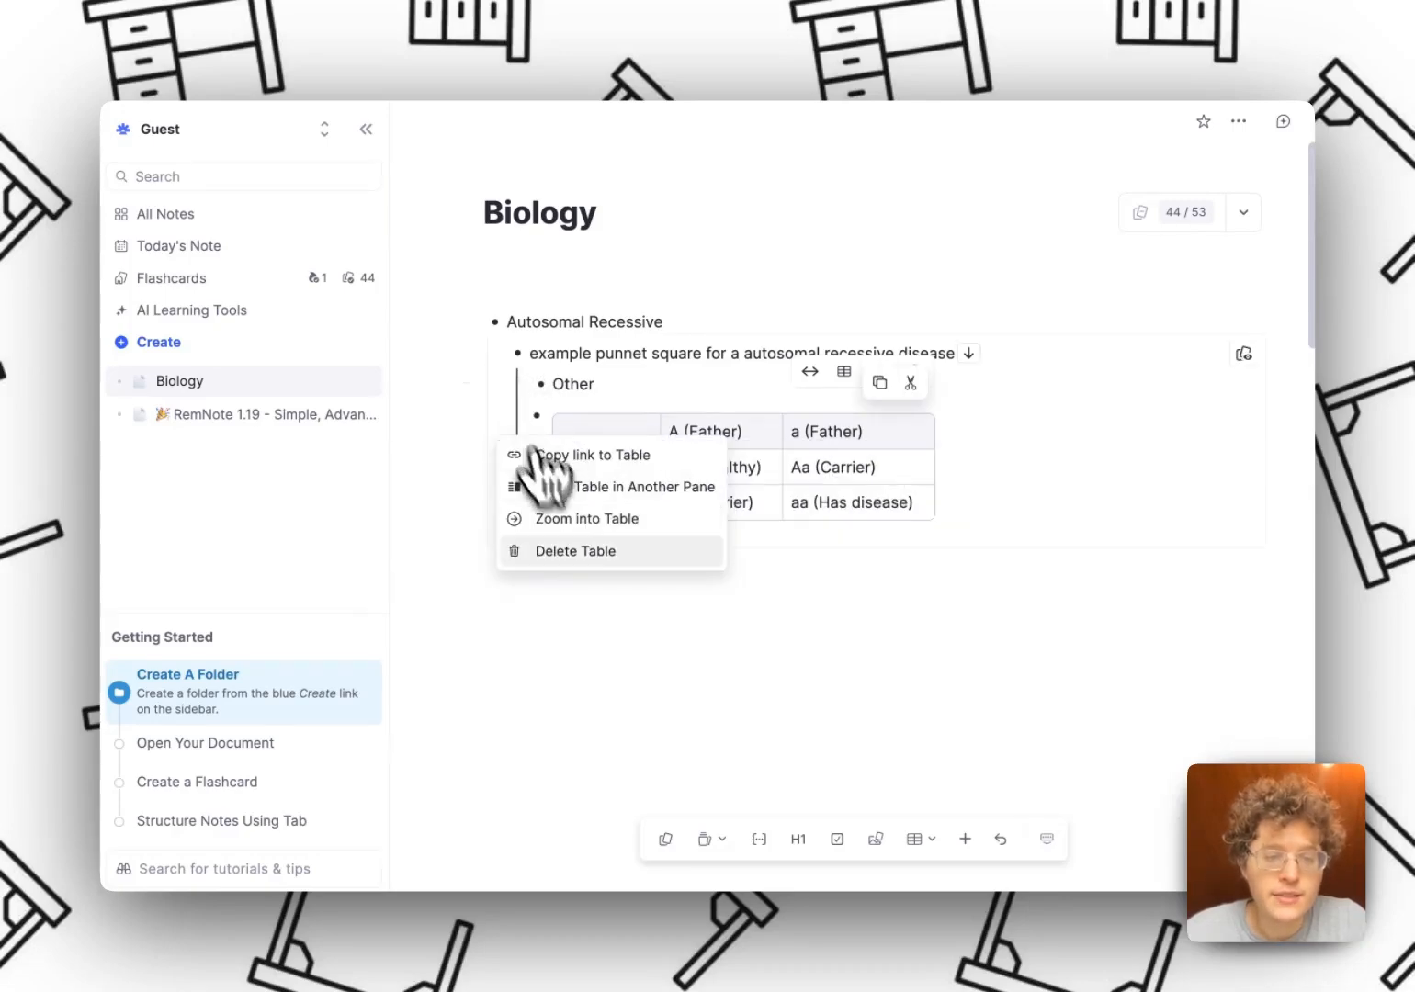
{"action": "left_click", "coordinate": [572, 551]}
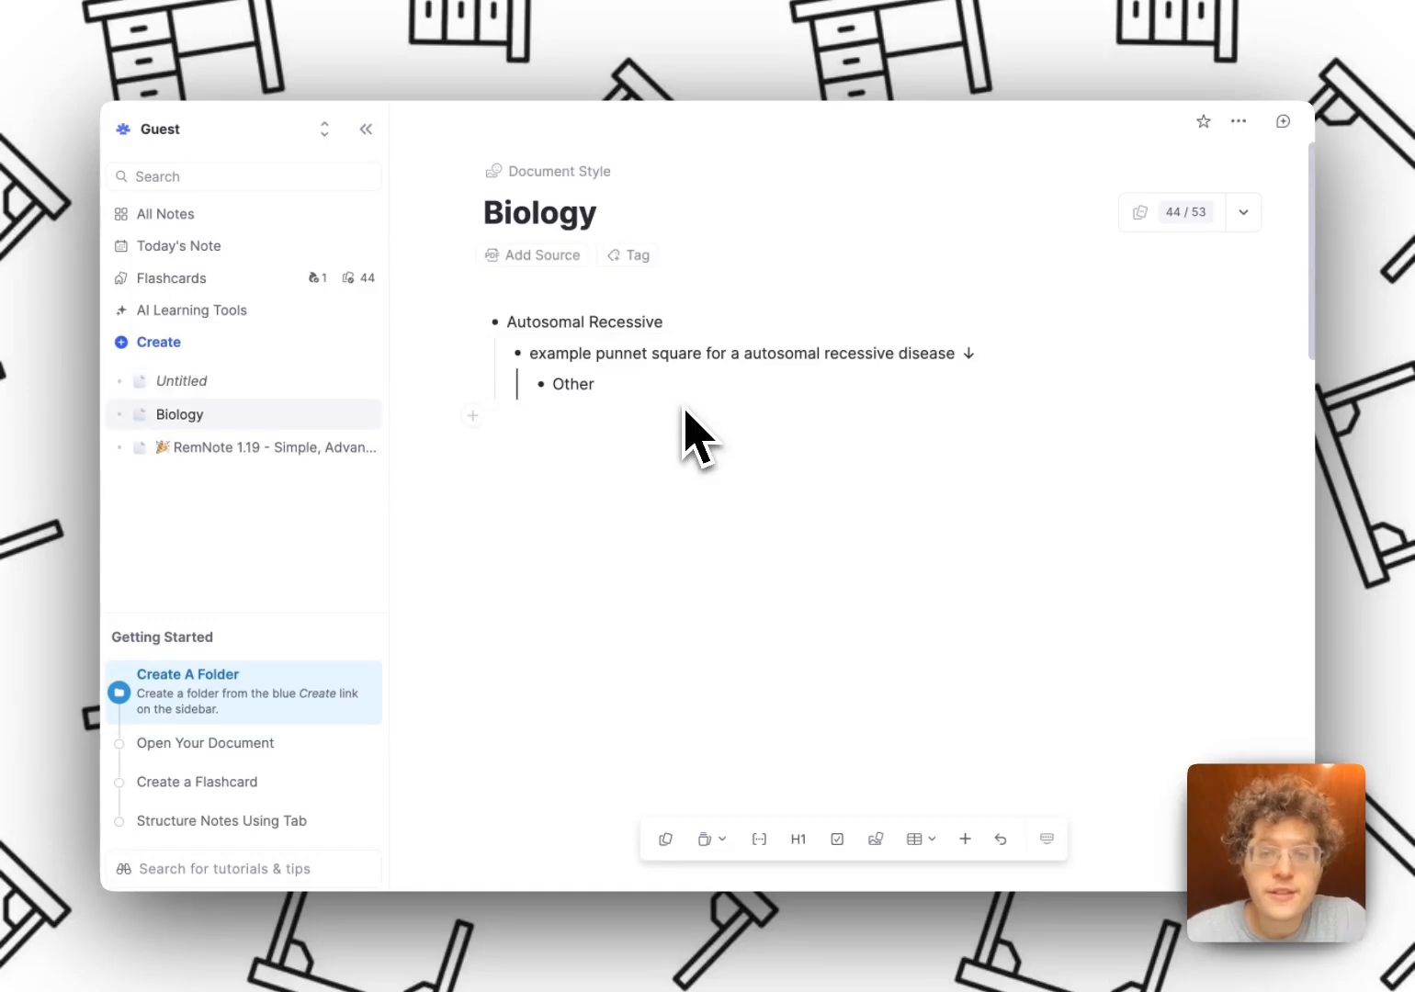
Step: Create a new document titled "Biology" and start its first bullet
{"action": "scroll", "coordinate": [684, 418], "scroll_direction": "down", "scroll_amount": 15}
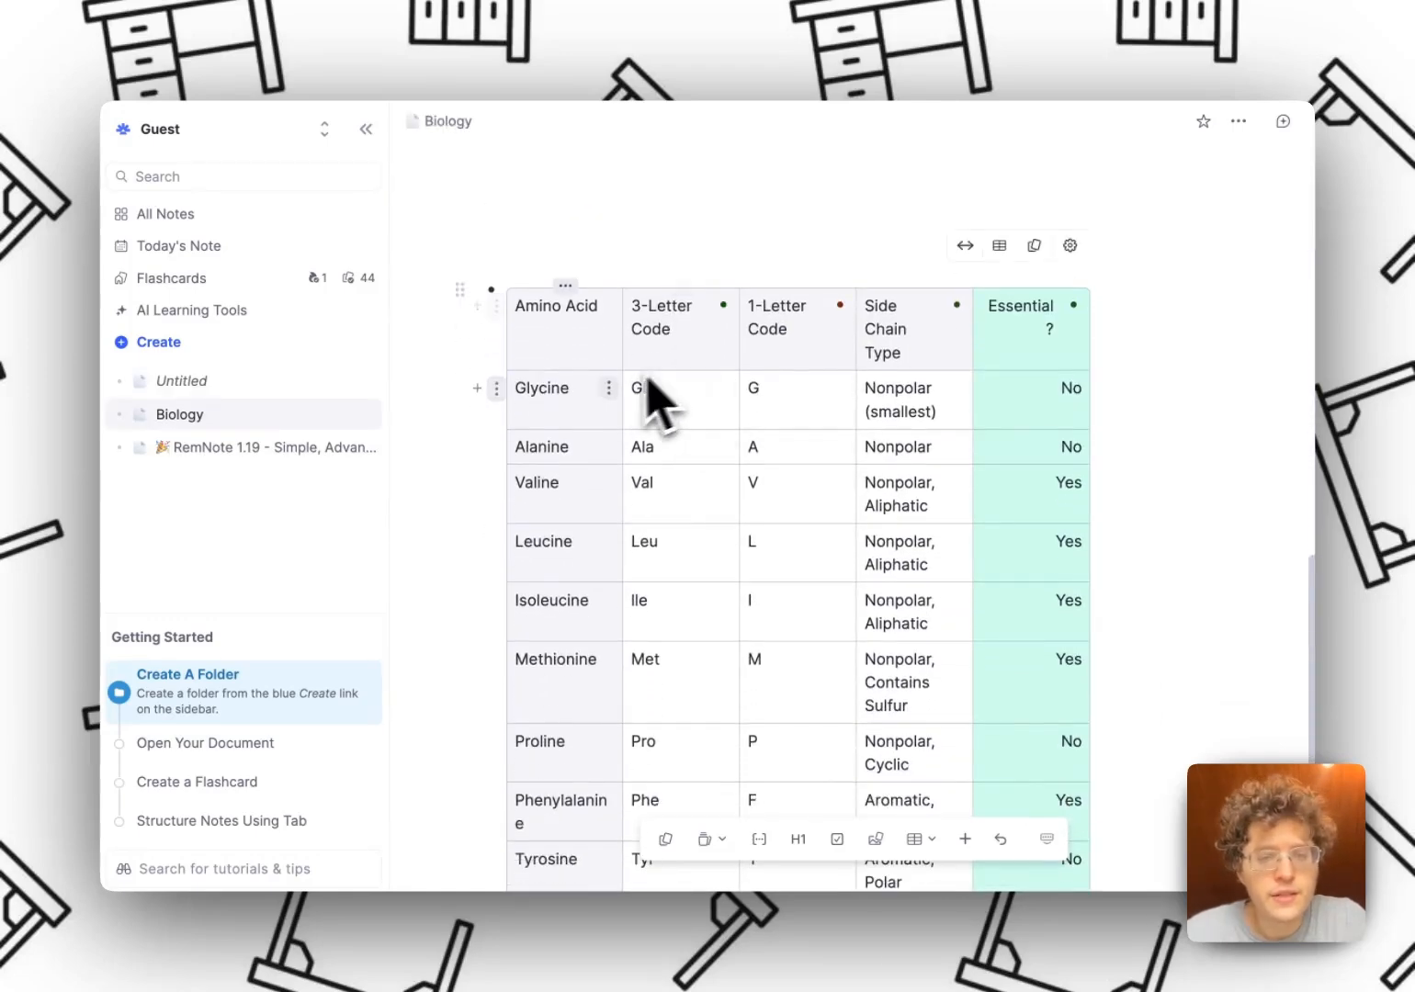
{"action": "left_click", "coordinate": [213, 342]}
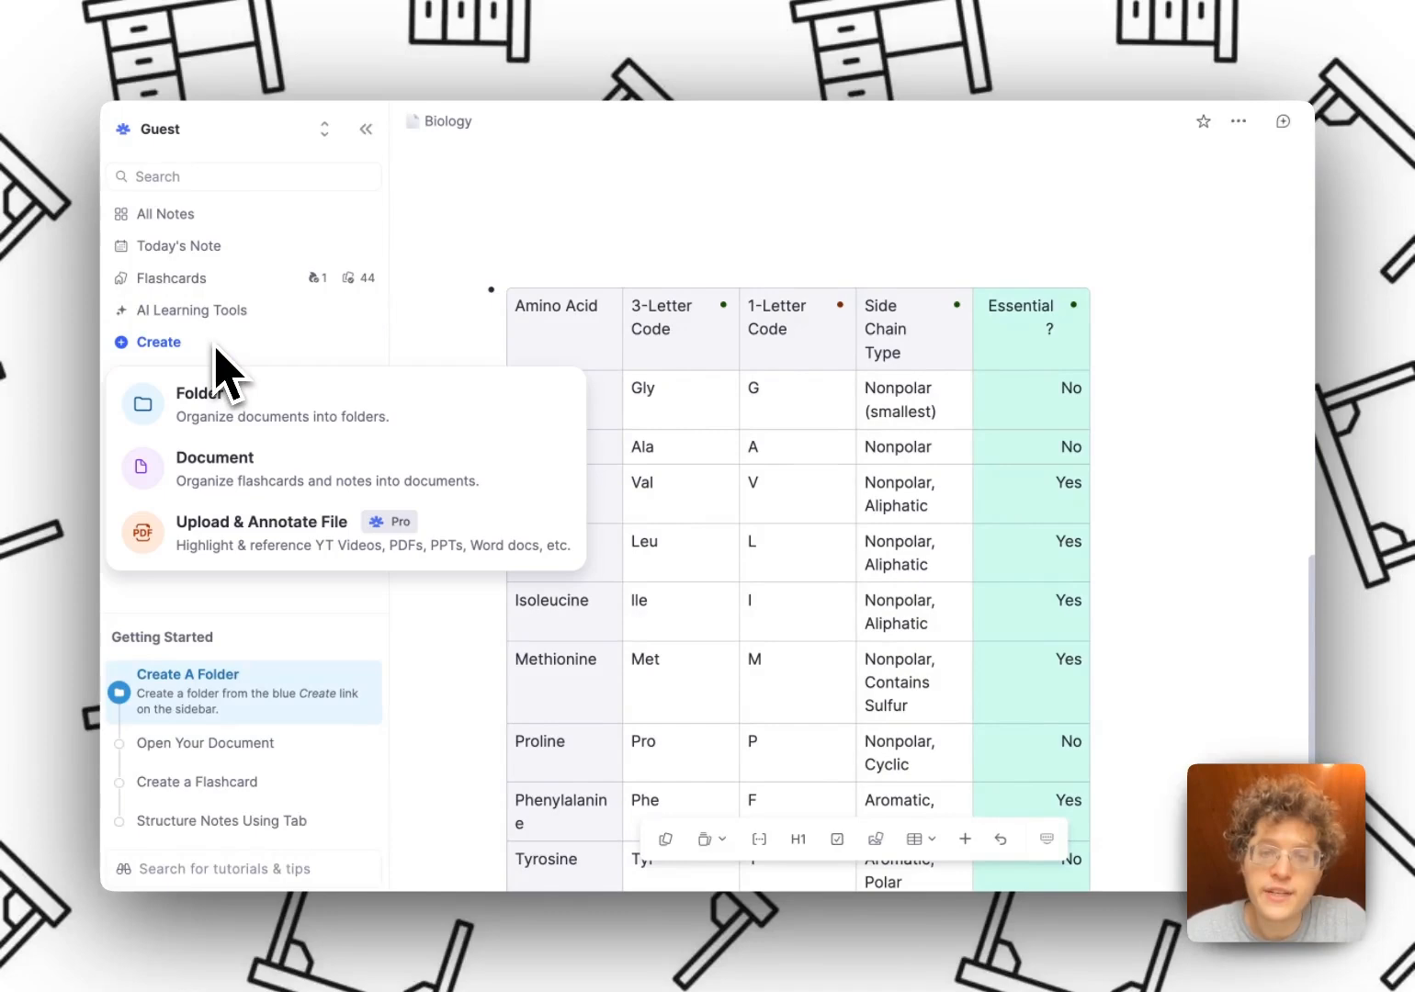
{"action": "left_click", "coordinate": [292, 483]}
{"action": "type", "text": "Biology"}
{"action": "key", "text": "Return"}
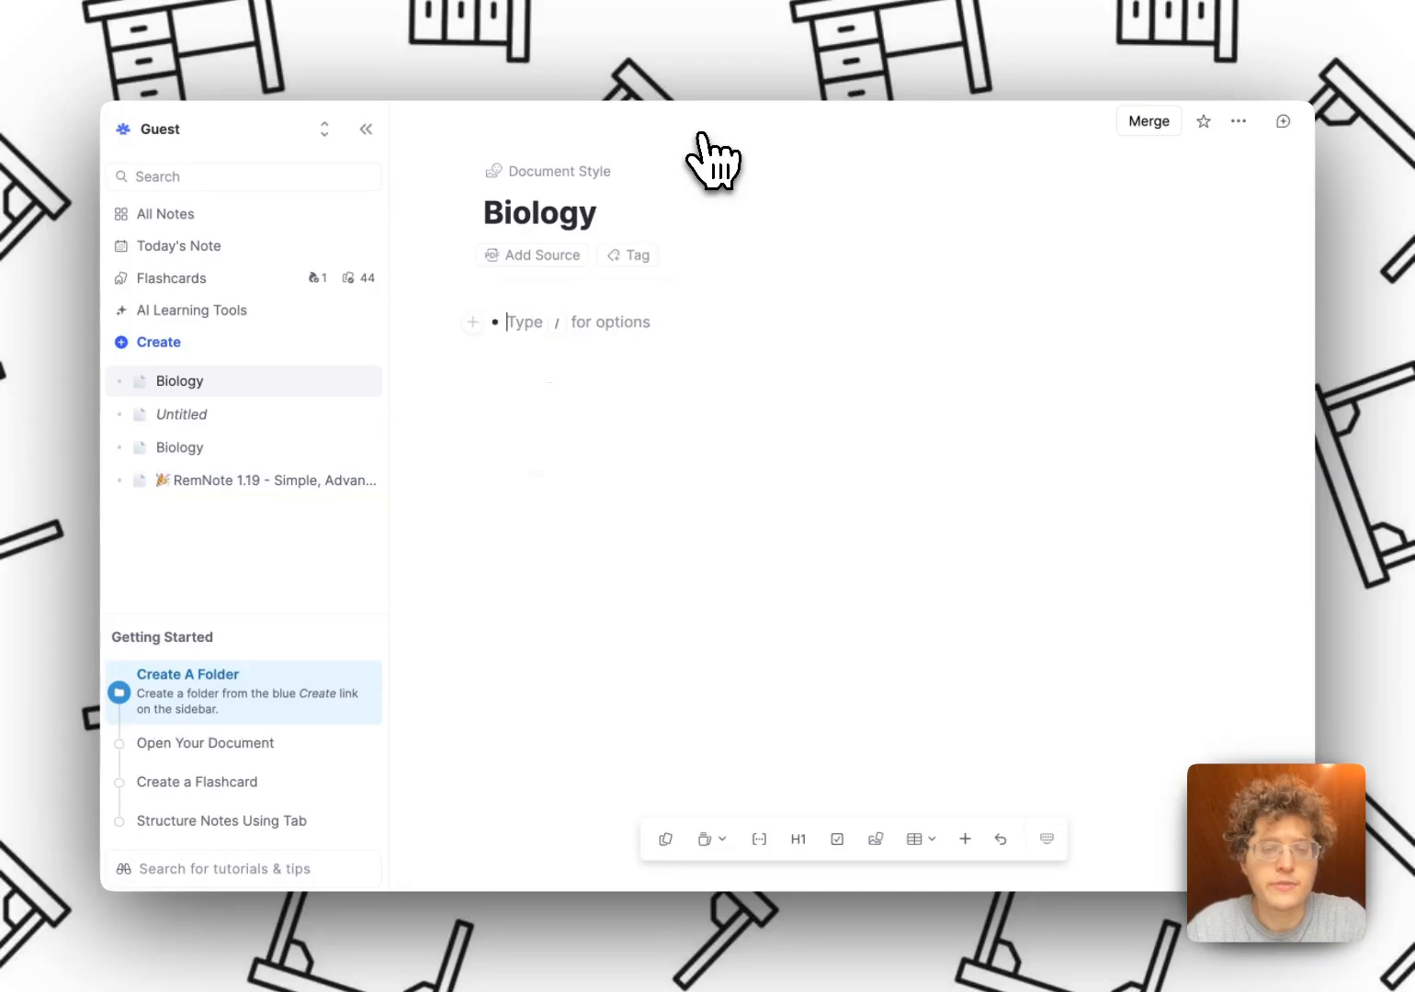
Step: Insert an advanced table titled "Amino Acids" and fill it with the AI-suggested columns and amino acid rows
{"action": "type", "text": "/advanced"}
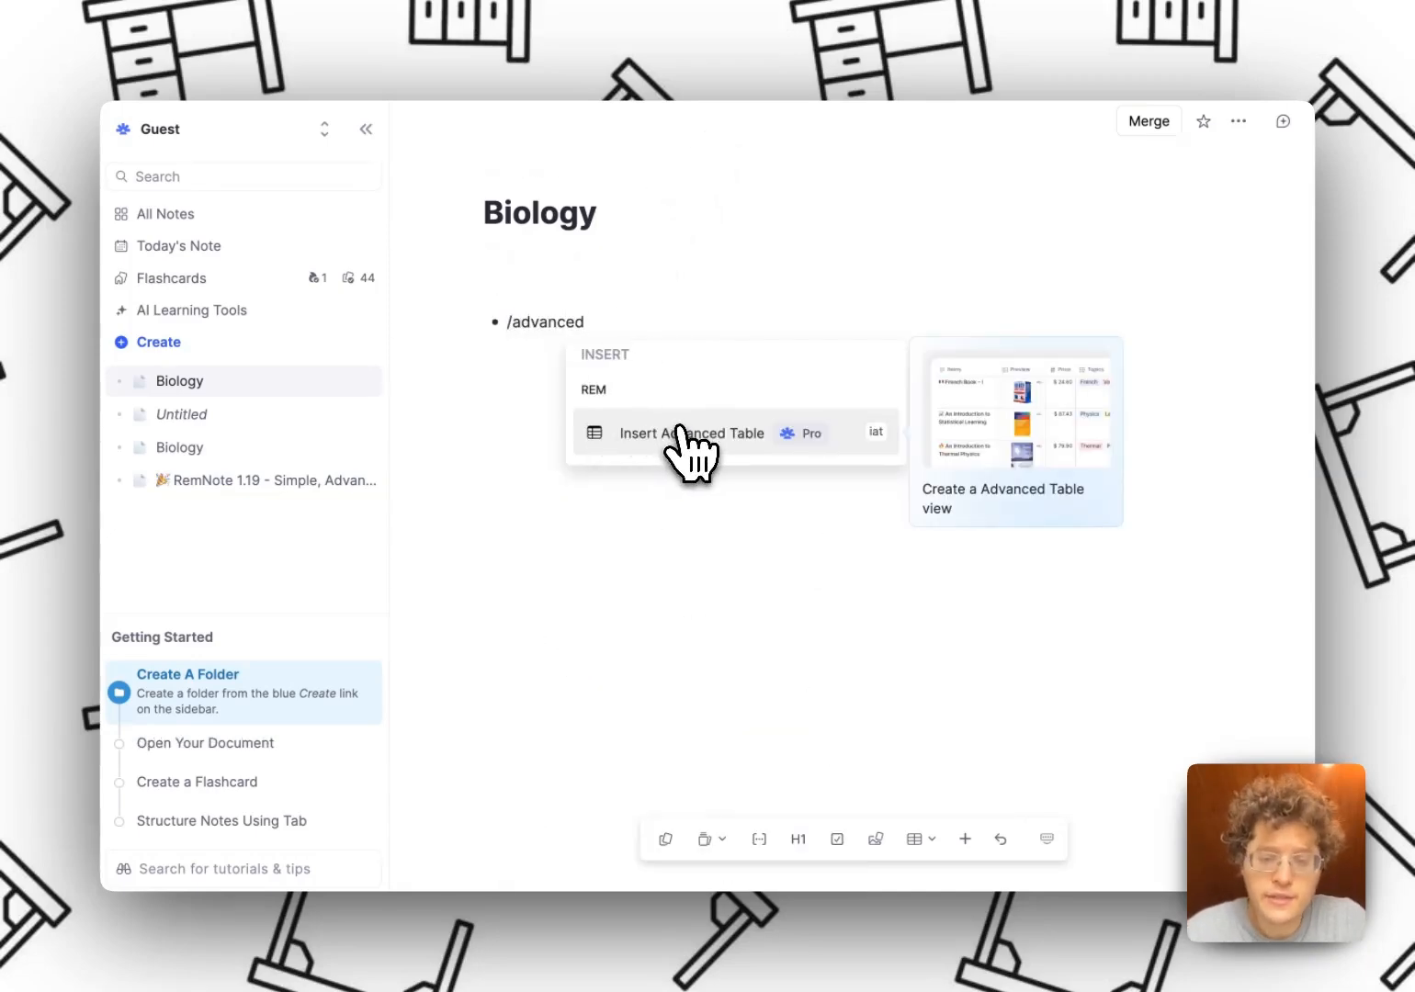
{"action": "left_click", "coordinate": [931, 838]}
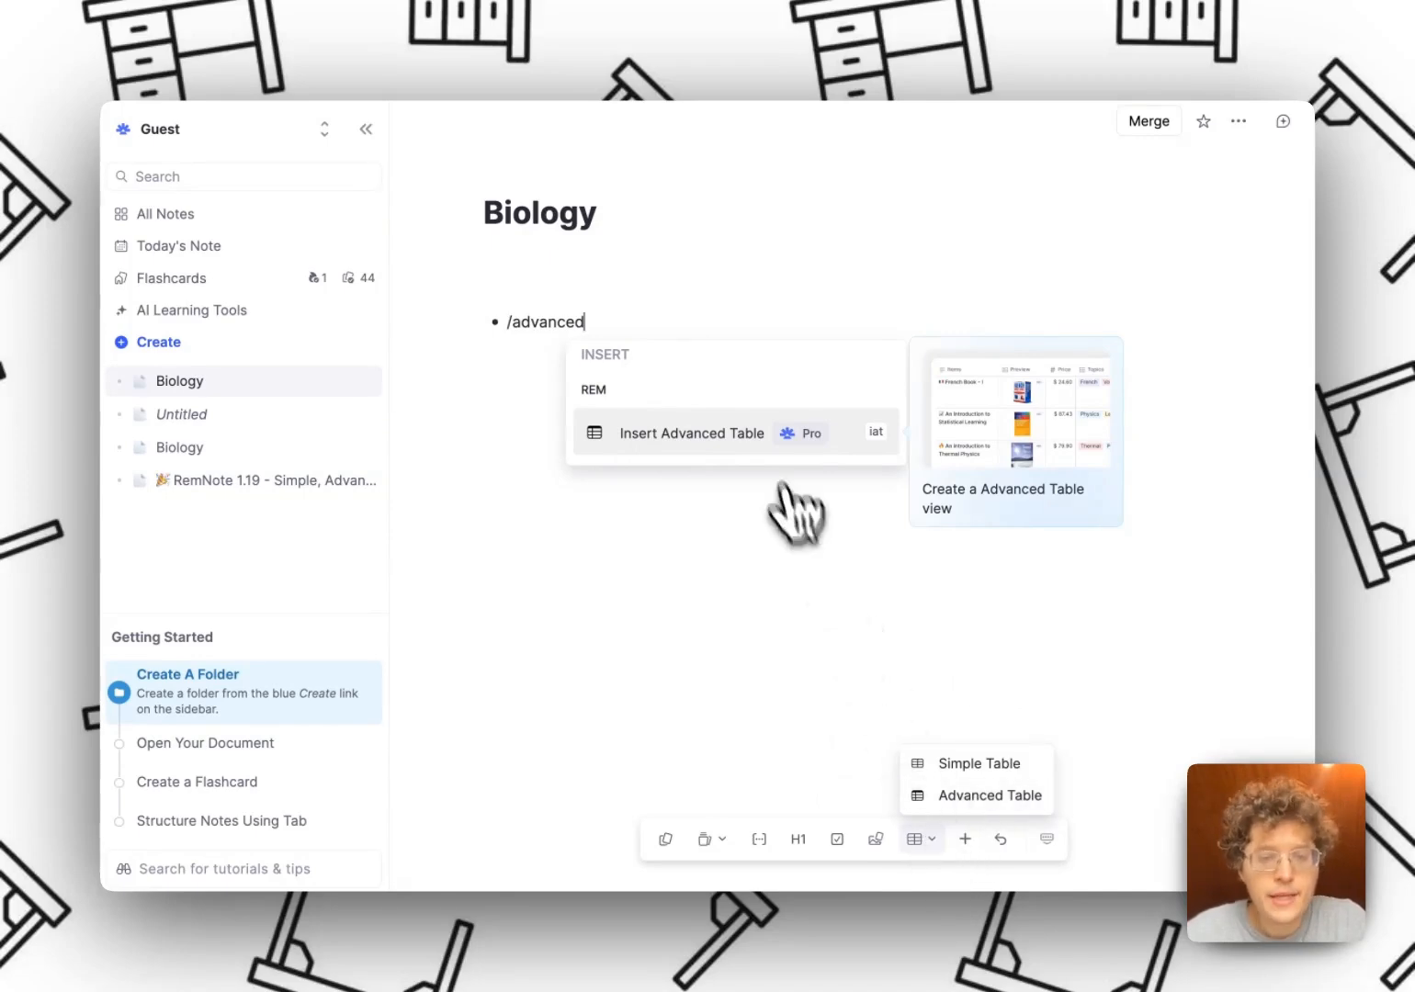
{"action": "left_click", "coordinate": [746, 439]}
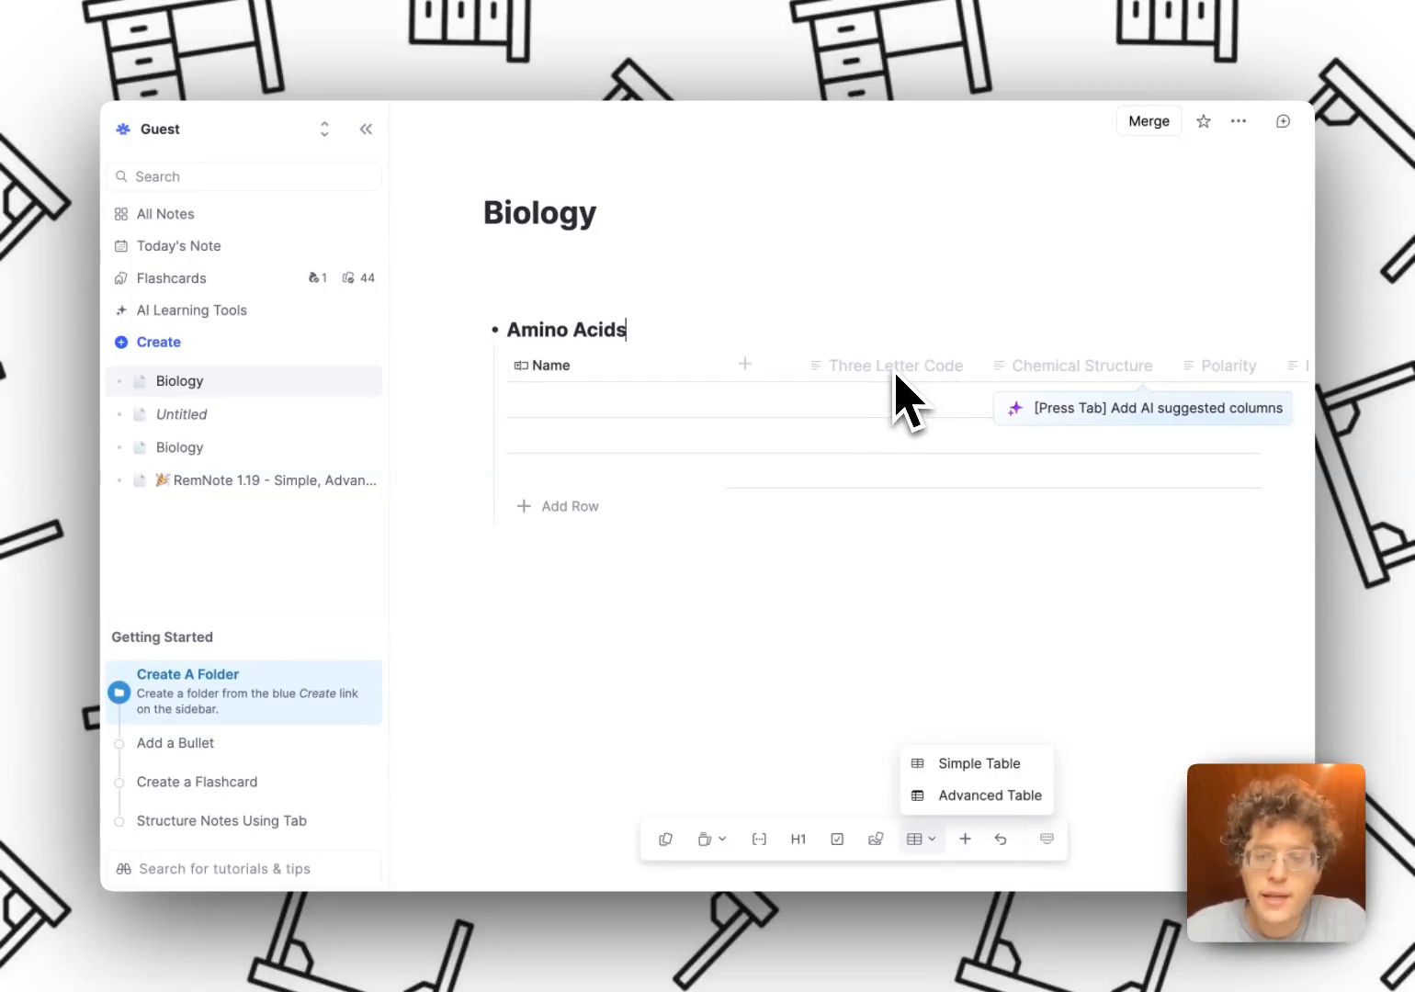
{"action": "key", "text": "Tab"}
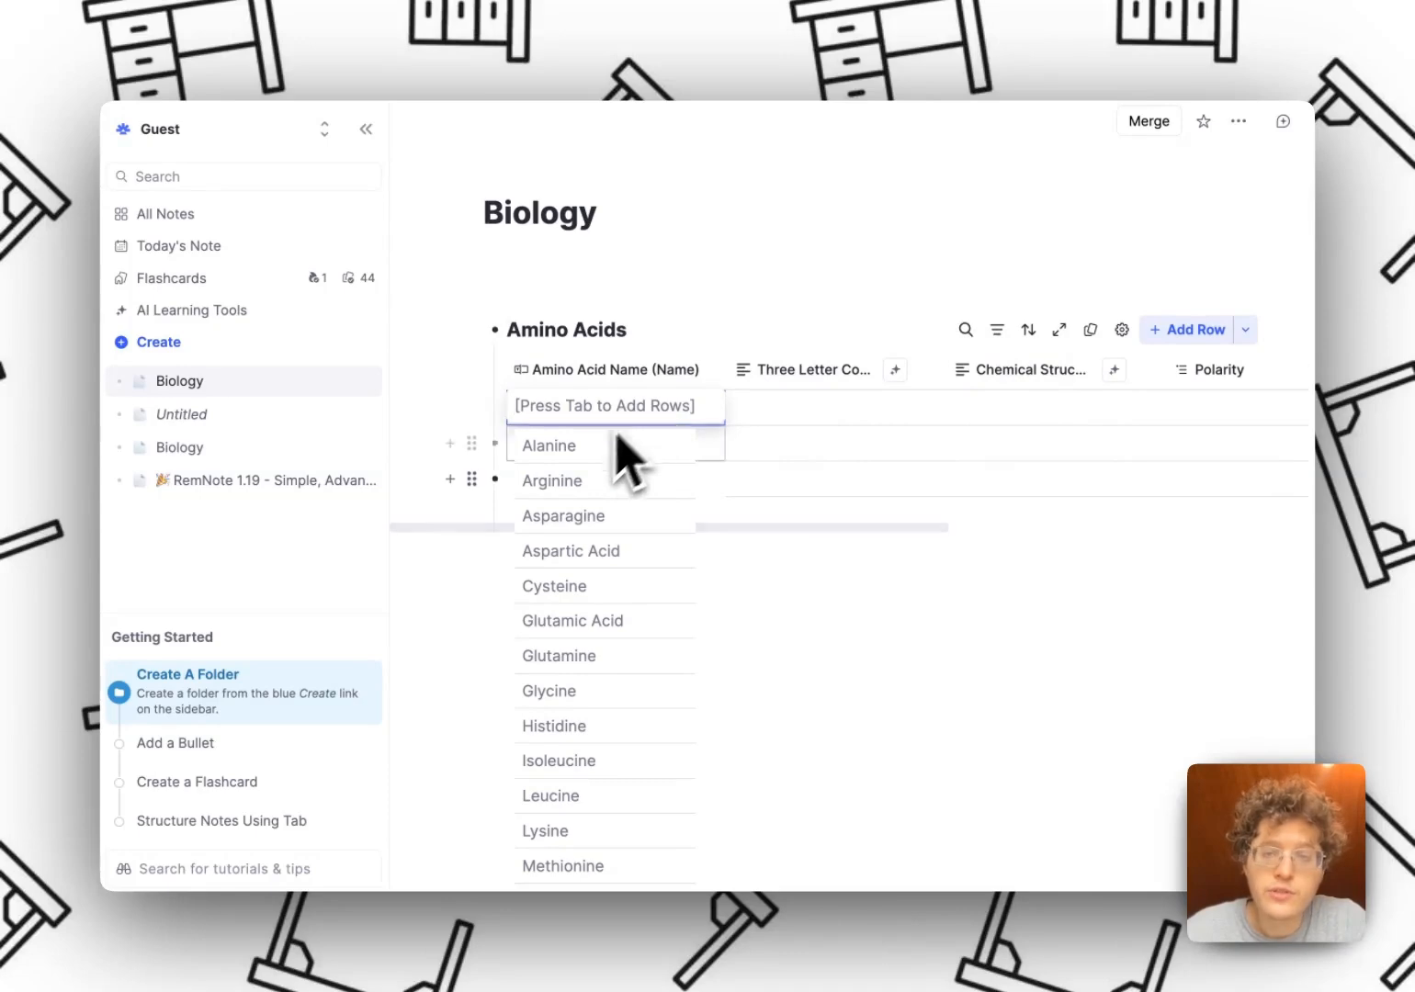
{"action": "key", "text": "Tab"}
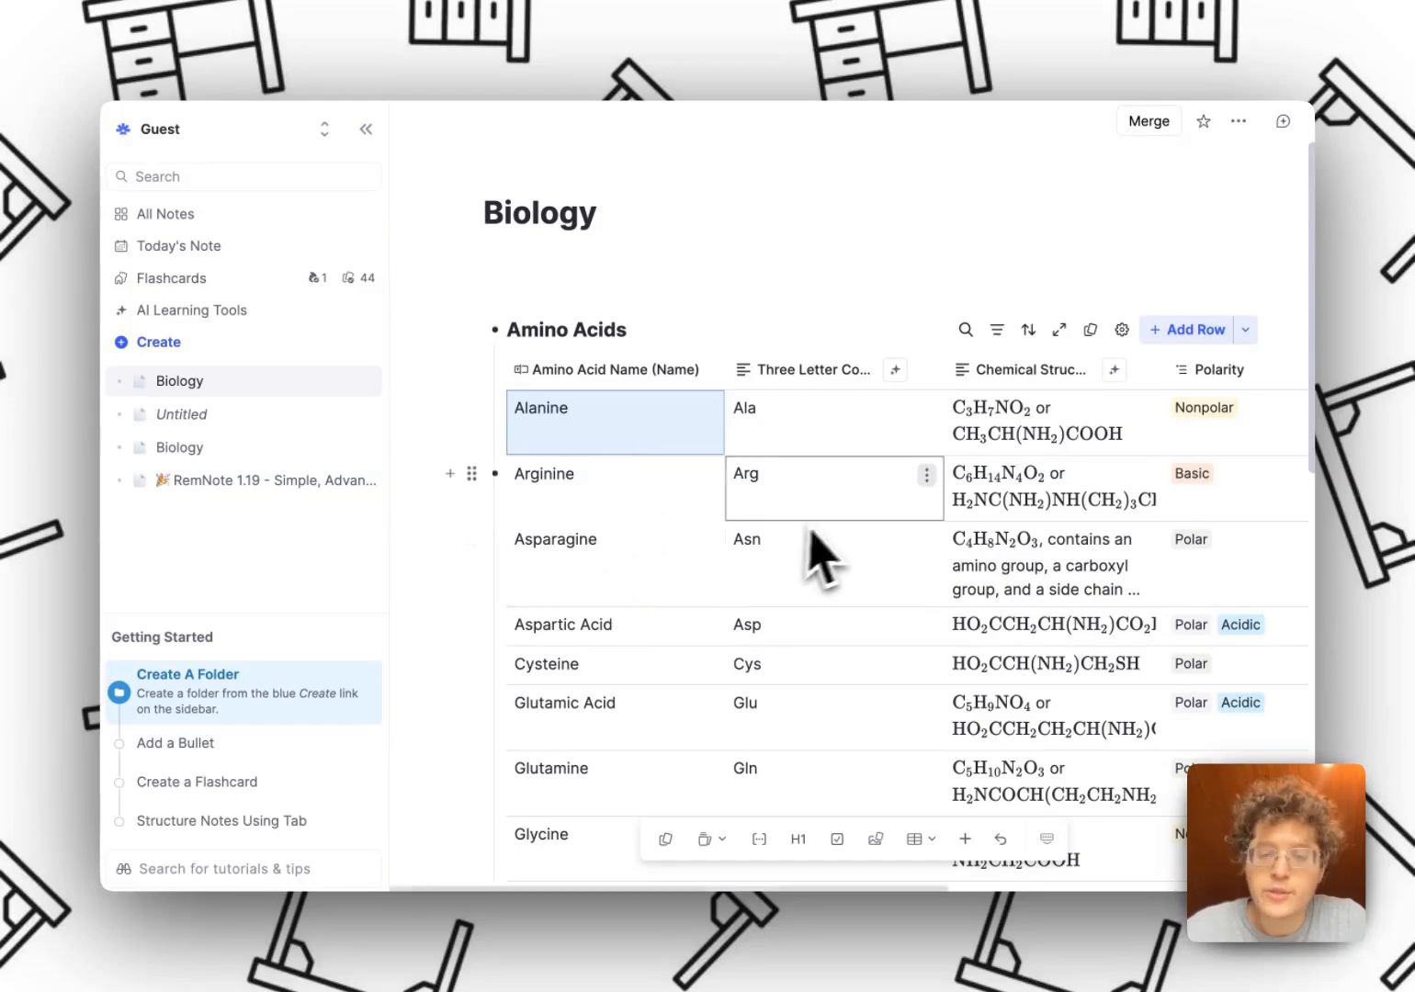
Step: Set the Amino Acids table's flashcard generation to Show Entire Table
{"action": "scroll", "coordinate": [947, 521], "scroll_direction": "right", "scroll_amount": 5}
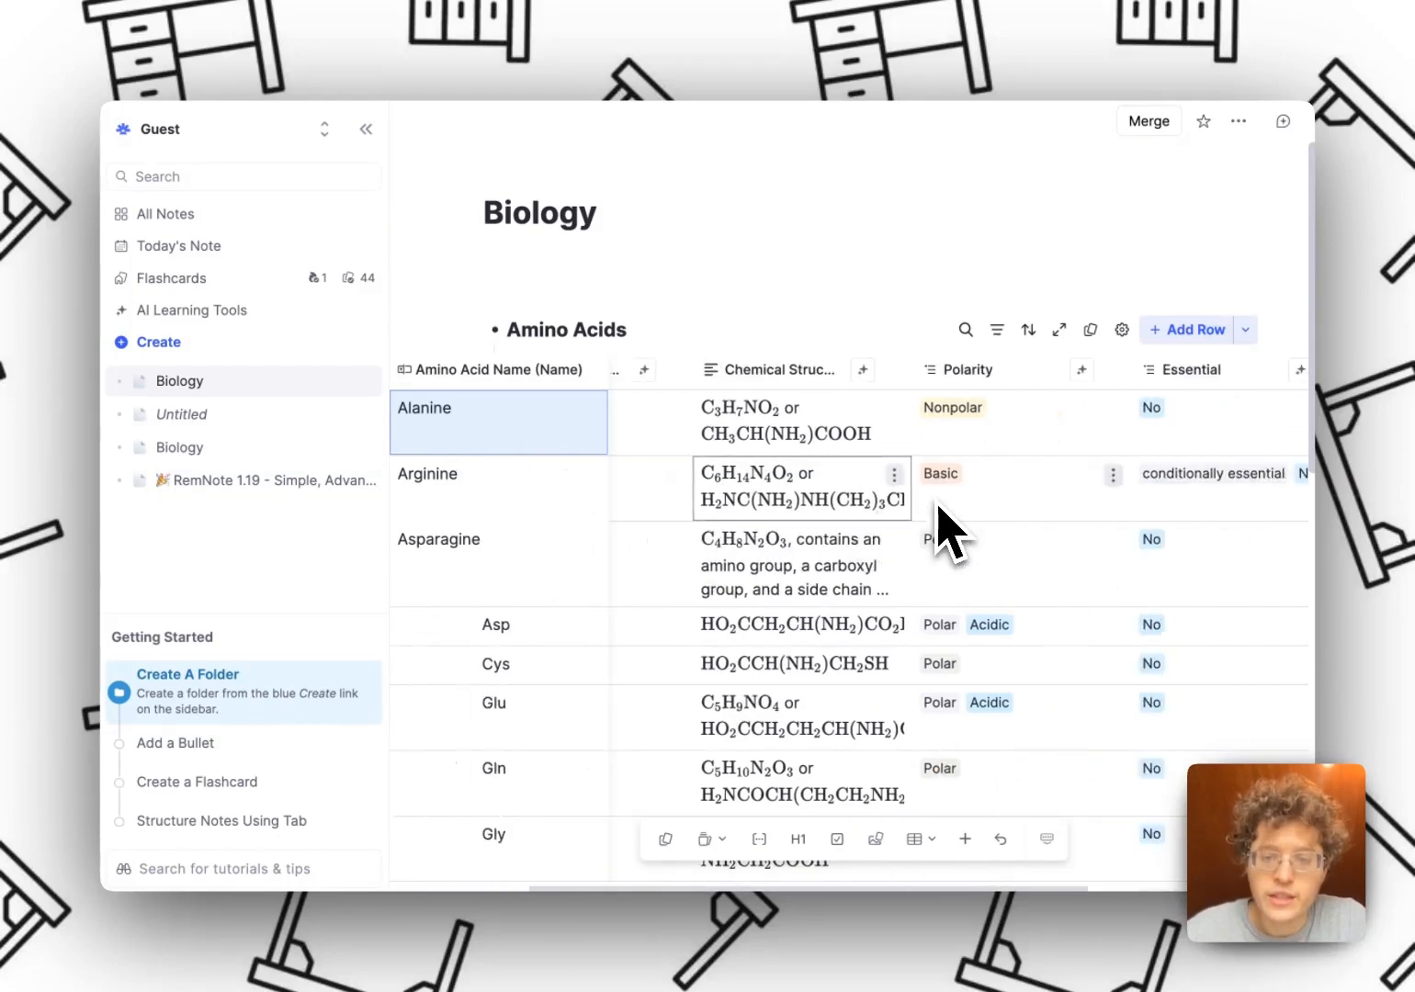
{"action": "scroll", "coordinate": [947, 521], "scroll_direction": "left", "scroll_amount": 5}
{"action": "scroll", "coordinate": [855, 537], "scroll_direction": "down", "scroll_amount": 1}
{"action": "scroll", "coordinate": [859, 537], "scroll_direction": "down", "scroll_amount": 10}
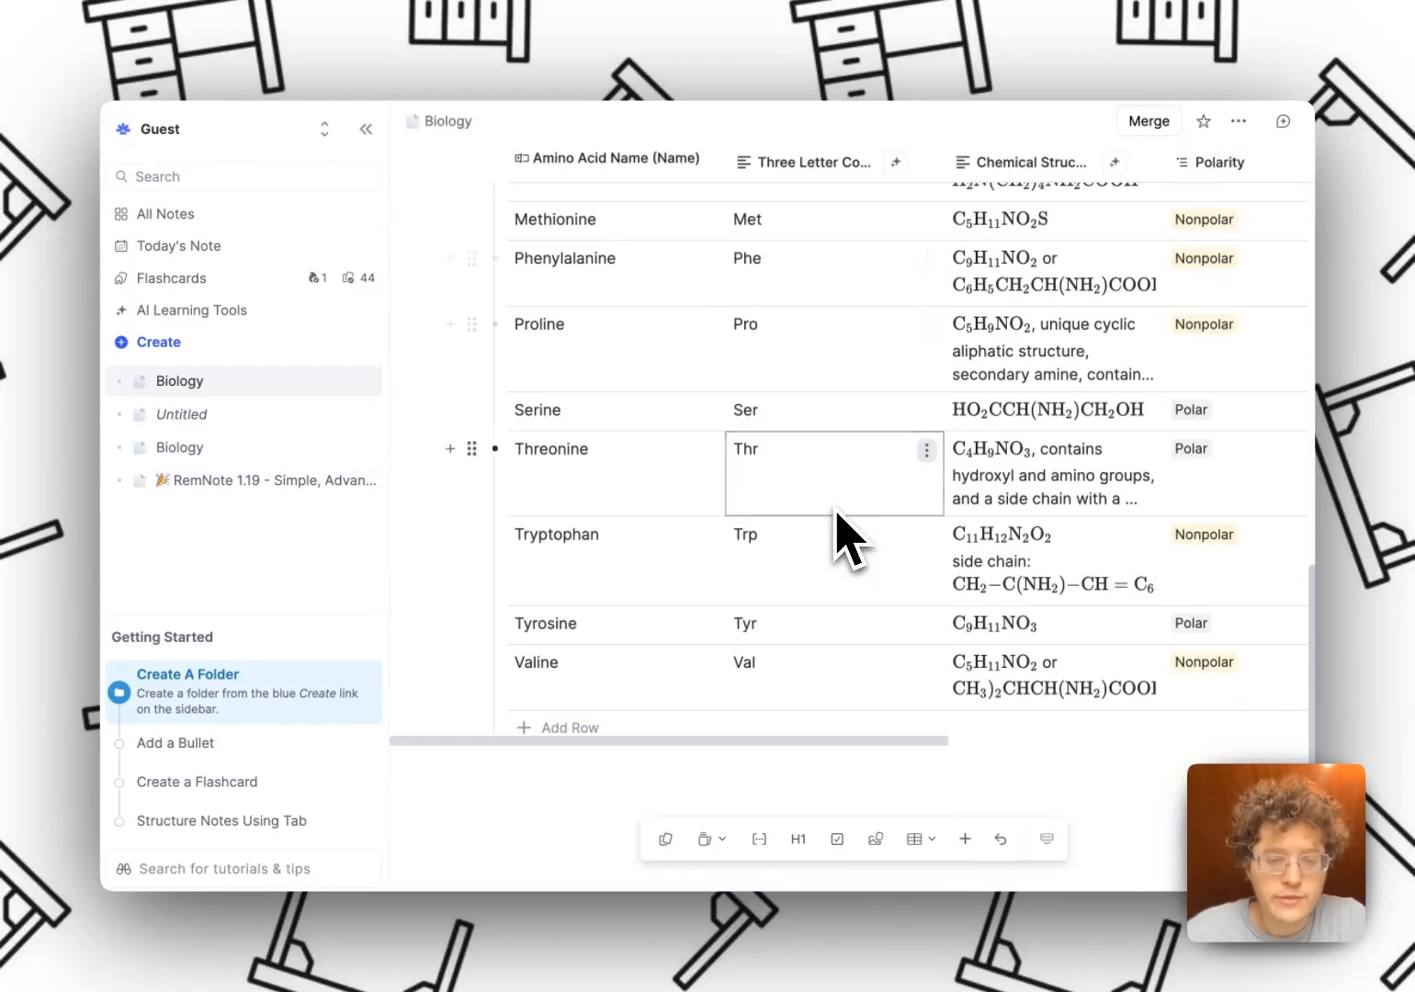
{"action": "scroll", "coordinate": [838, 538], "scroll_direction": "up", "scroll_amount": 12}
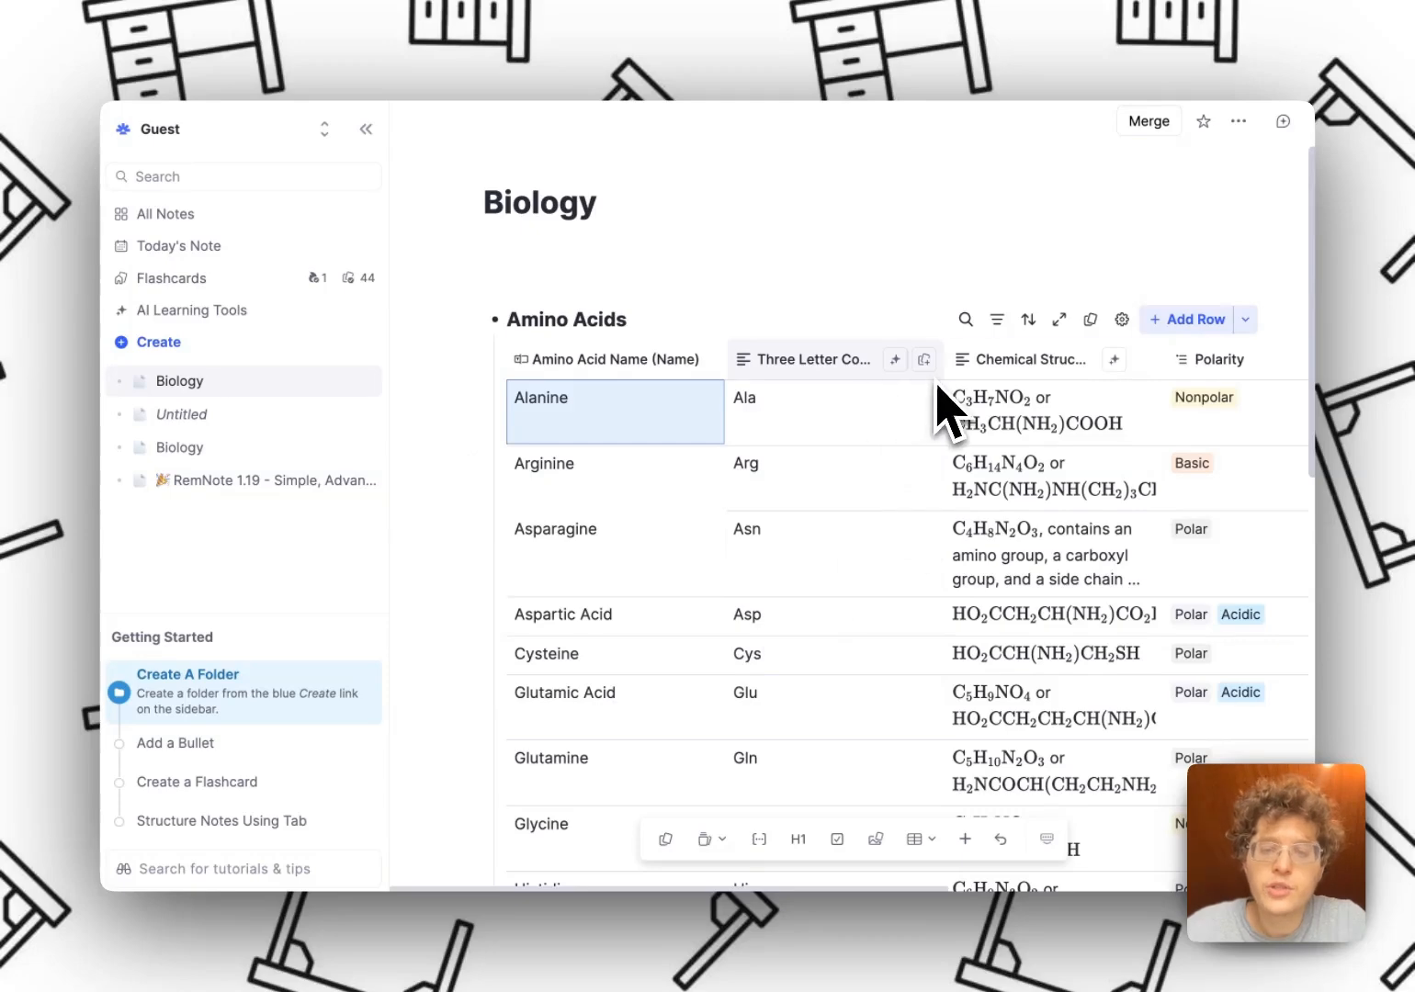
{"action": "left_click", "coordinate": [1092, 323]}
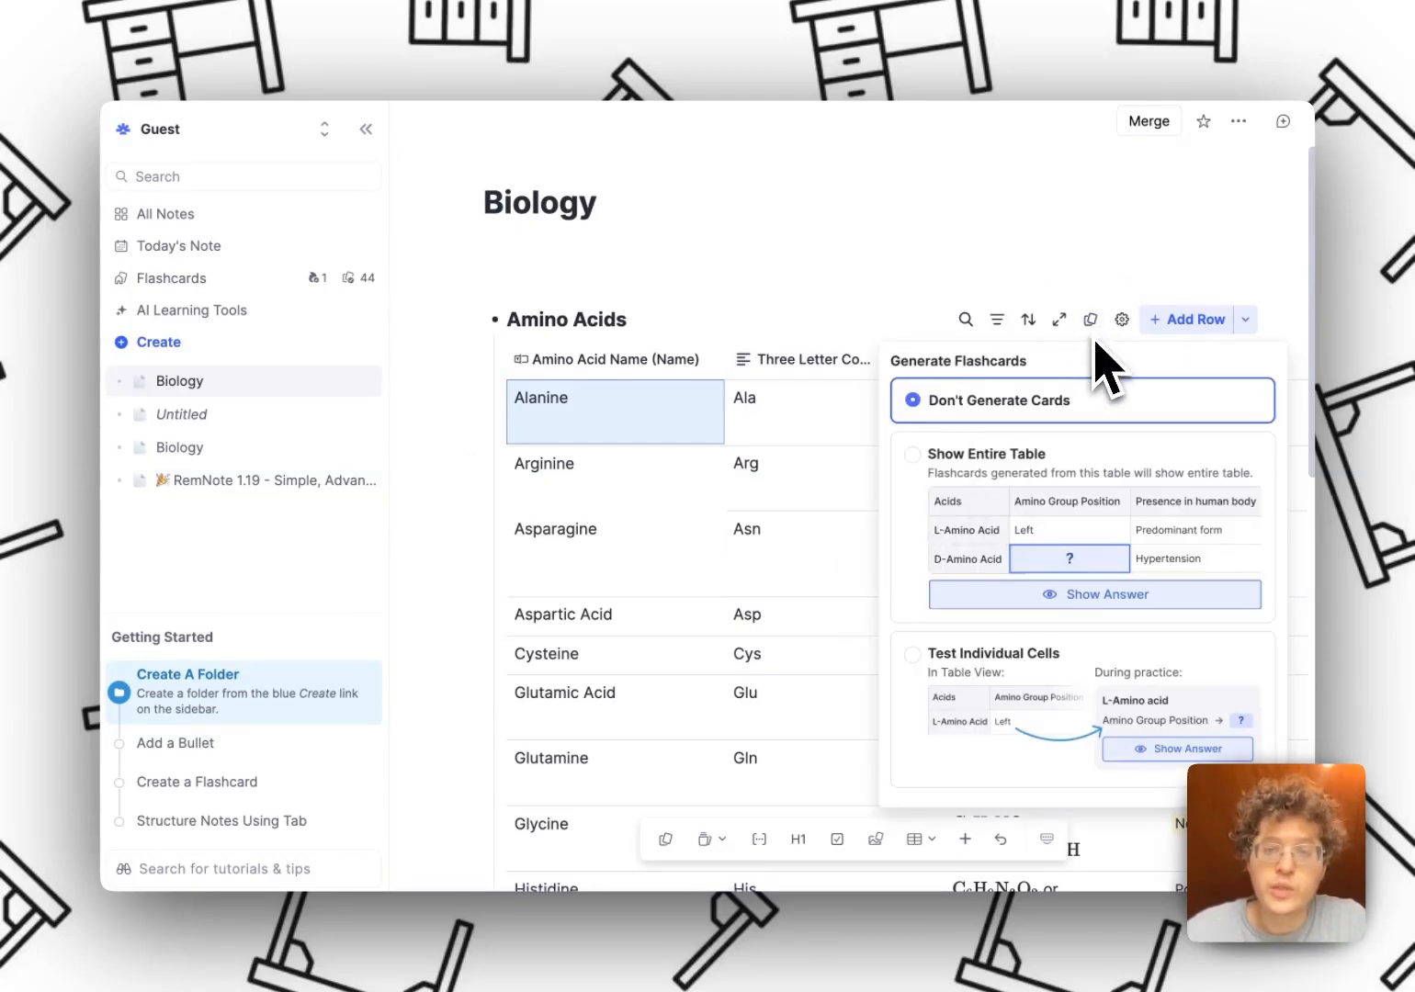
{"action": "left_click", "coordinate": [999, 538]}
{"action": "left_click", "coordinate": [911, 299]}
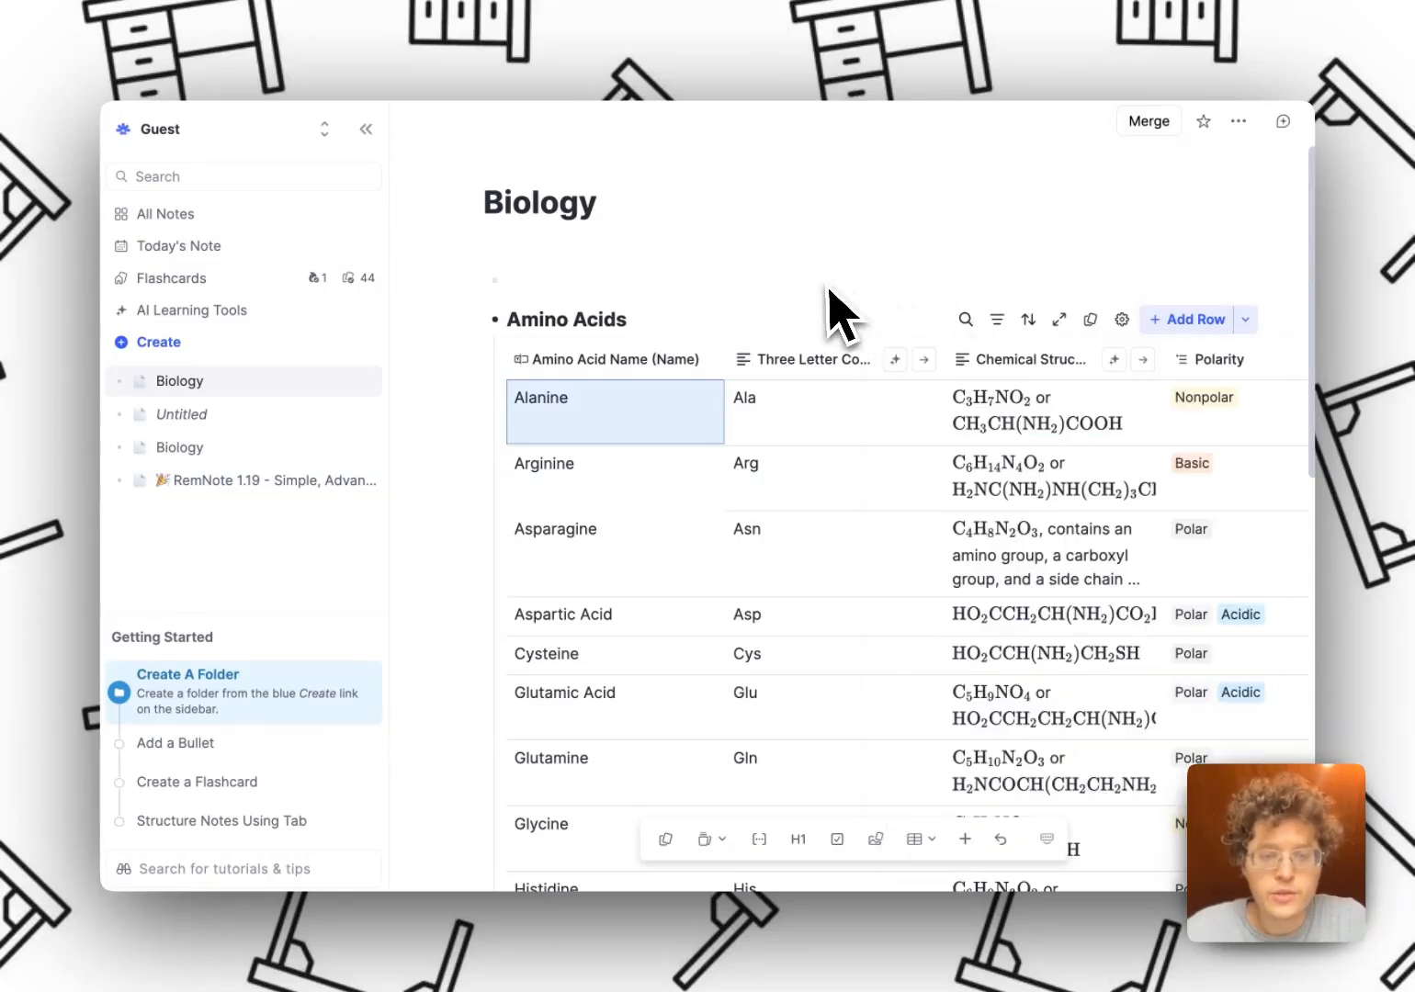
Step: Practice the Biology document's flashcards with spaced repetition, view the first card, and exit practice
{"action": "left_click", "coordinate": [1238, 121]}
{"action": "mouse_move", "coordinate": [1250, 161]}
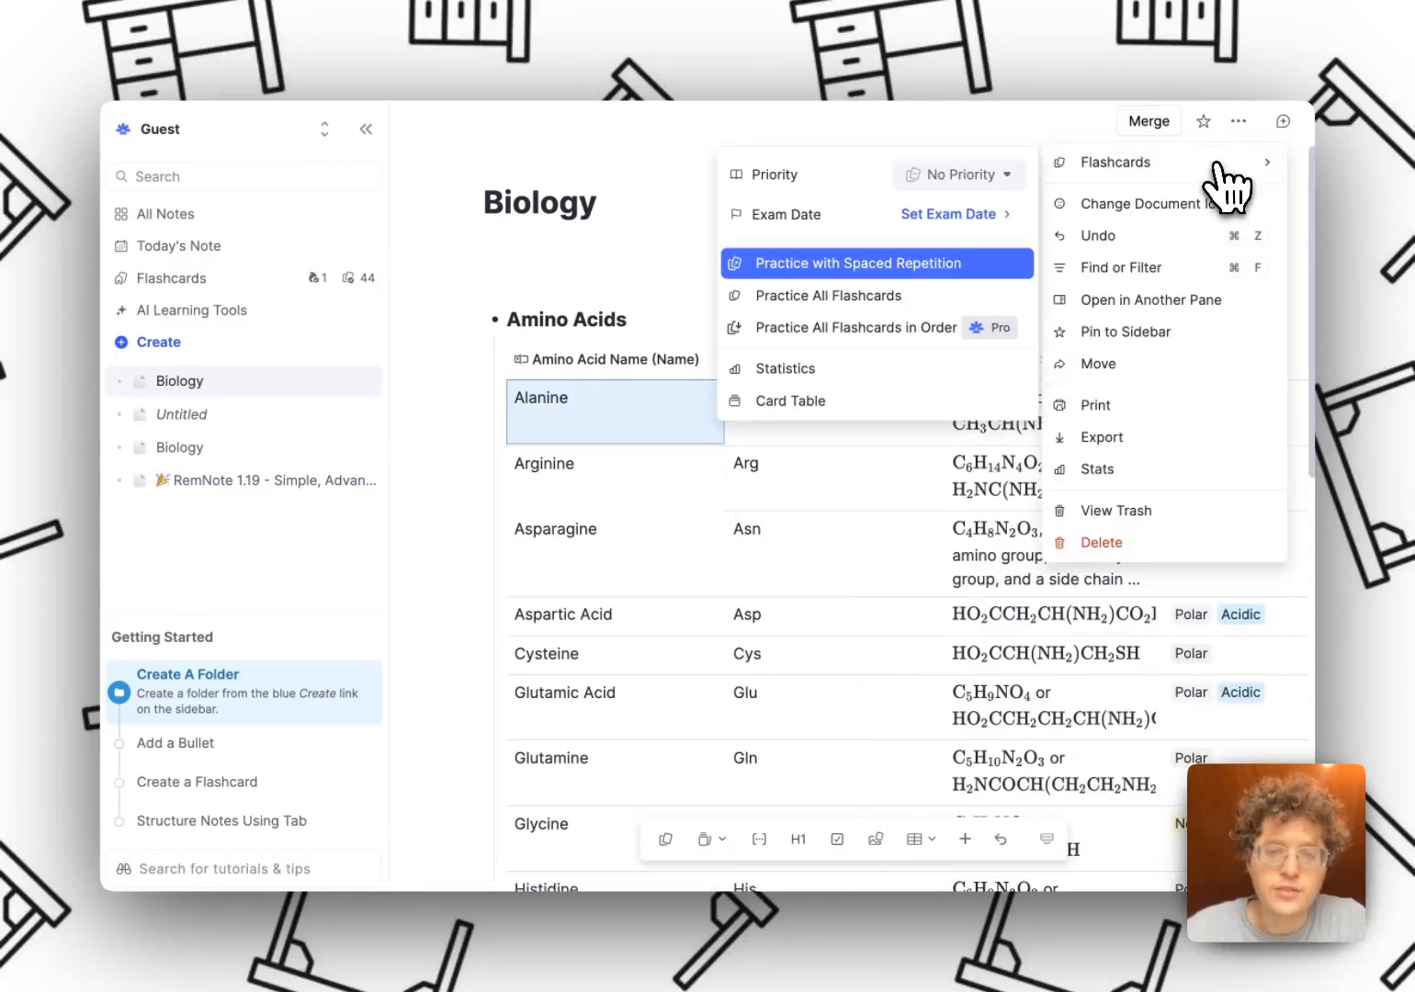
{"action": "left_click", "coordinate": [1036, 268]}
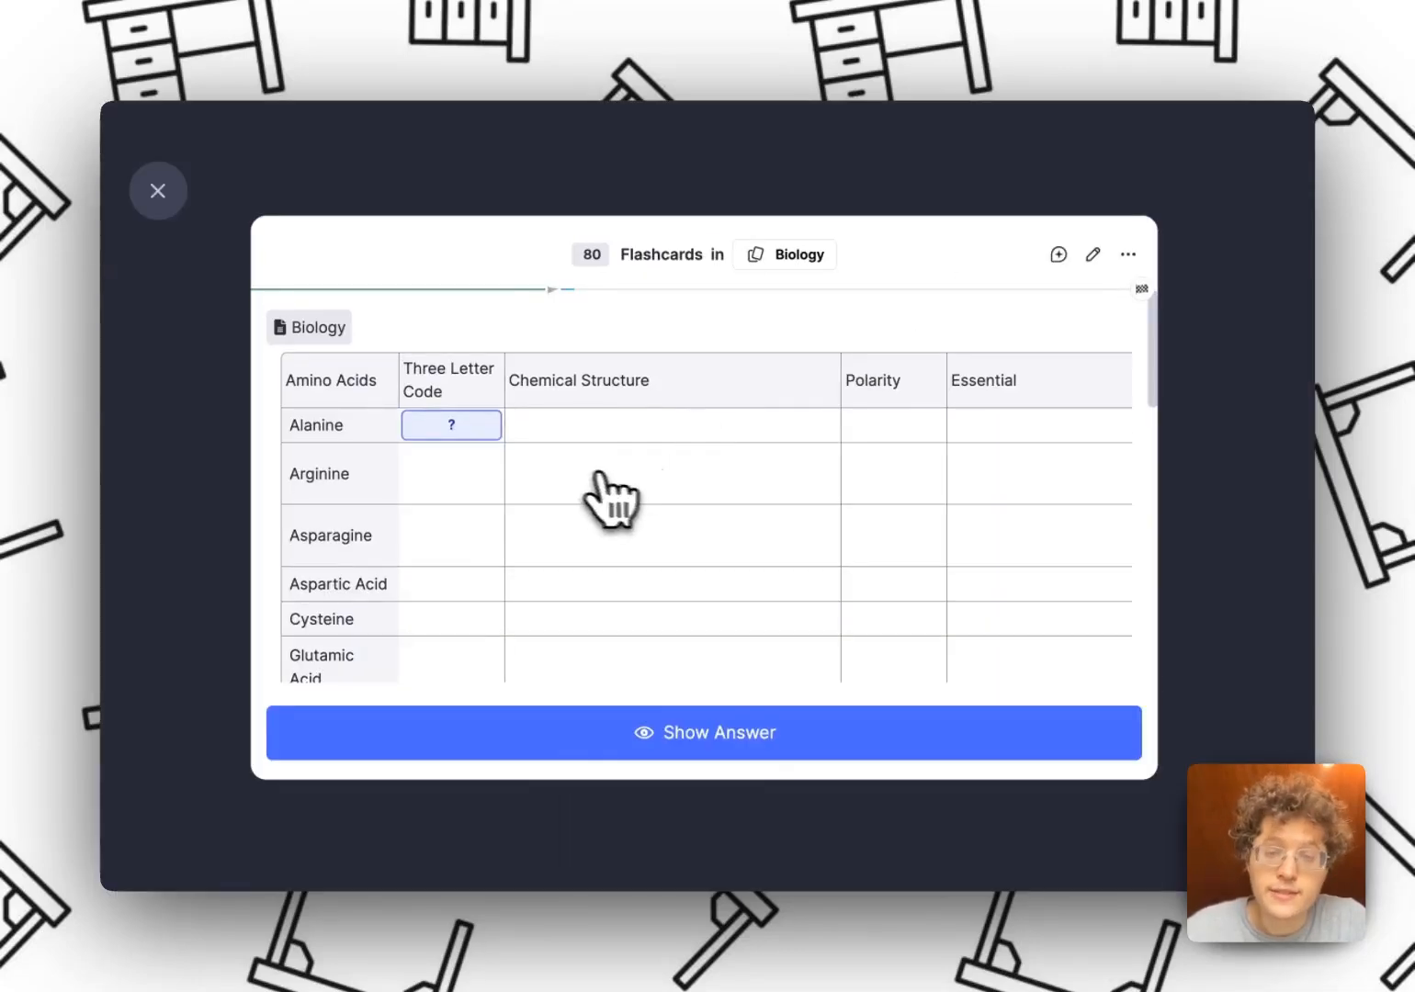
{"action": "left_click", "coordinate": [158, 191]}
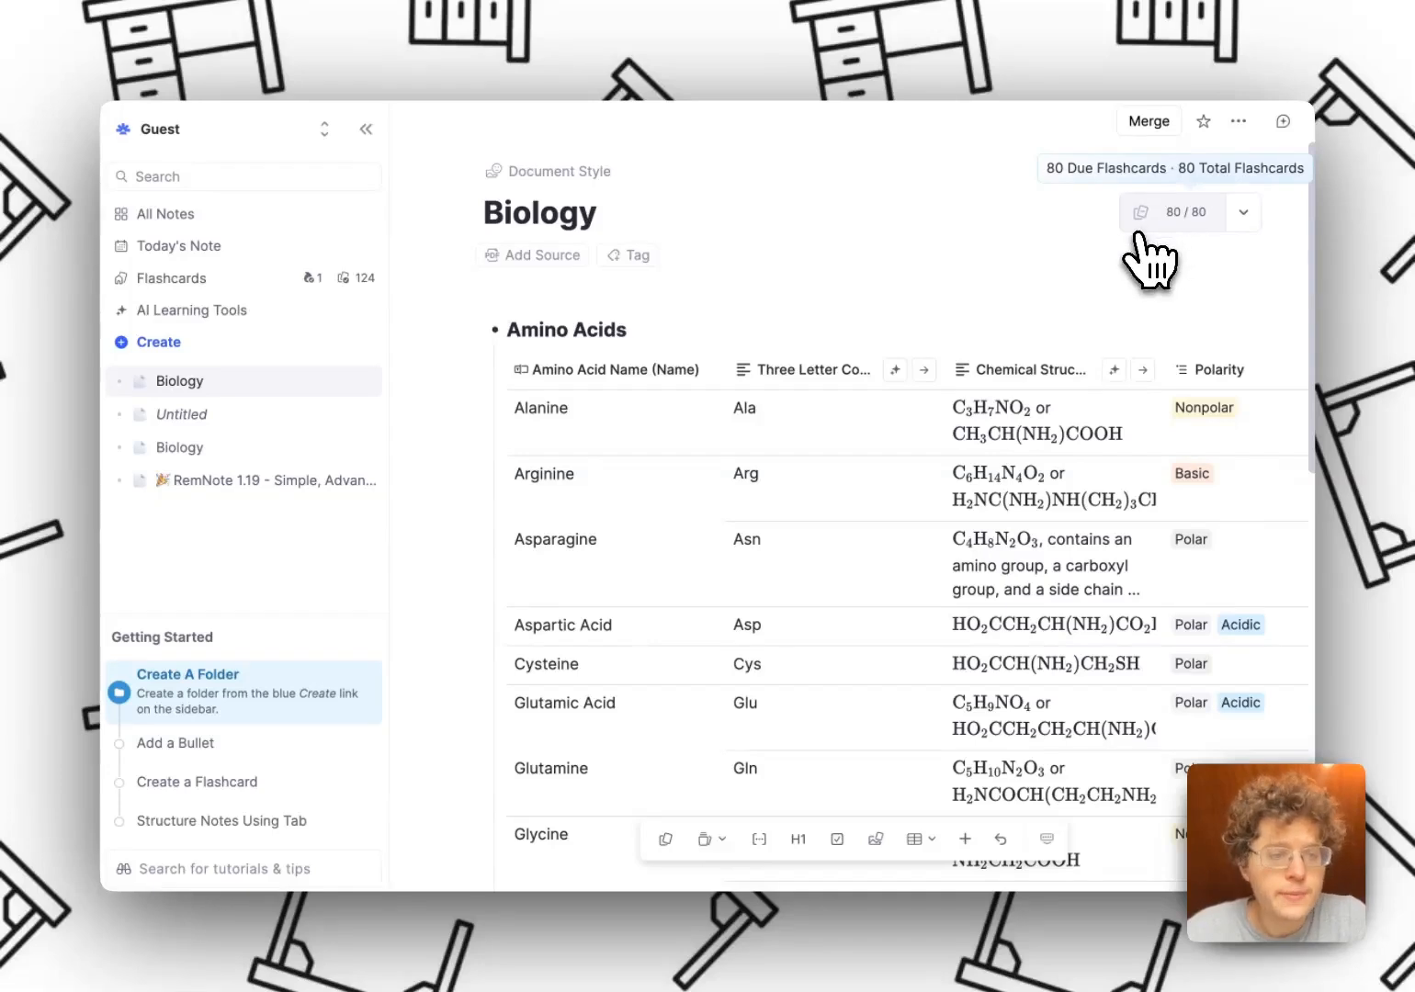
Step: Create a new untitled document and insert an advanced table titled "Reading List" in it
{"action": "left_click", "coordinate": [276, 344]}
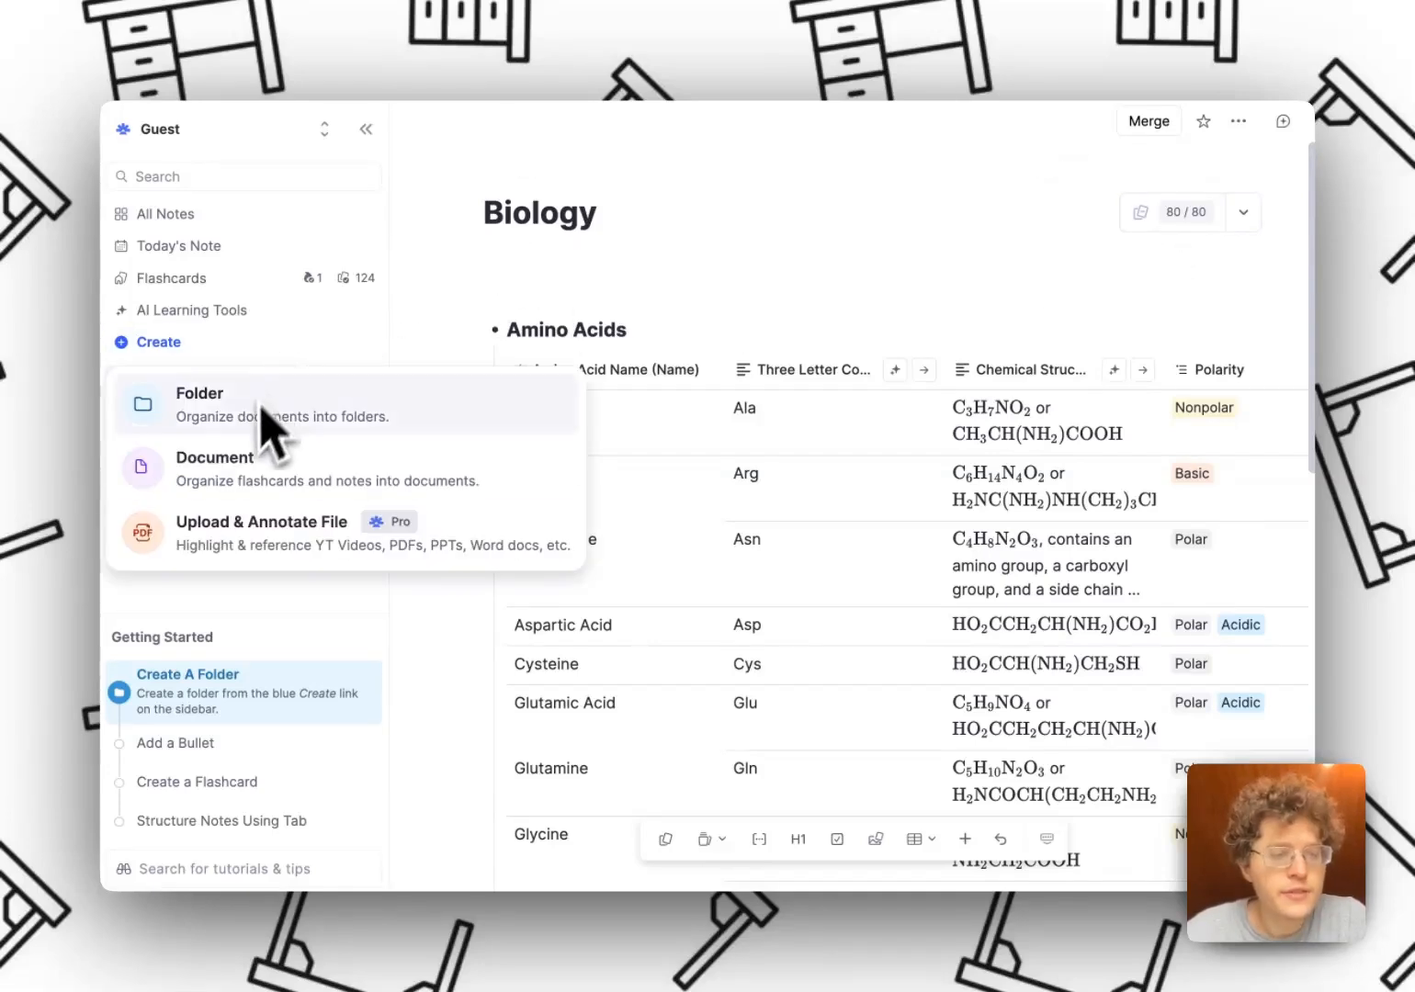
{"action": "left_click", "coordinate": [226, 468]}
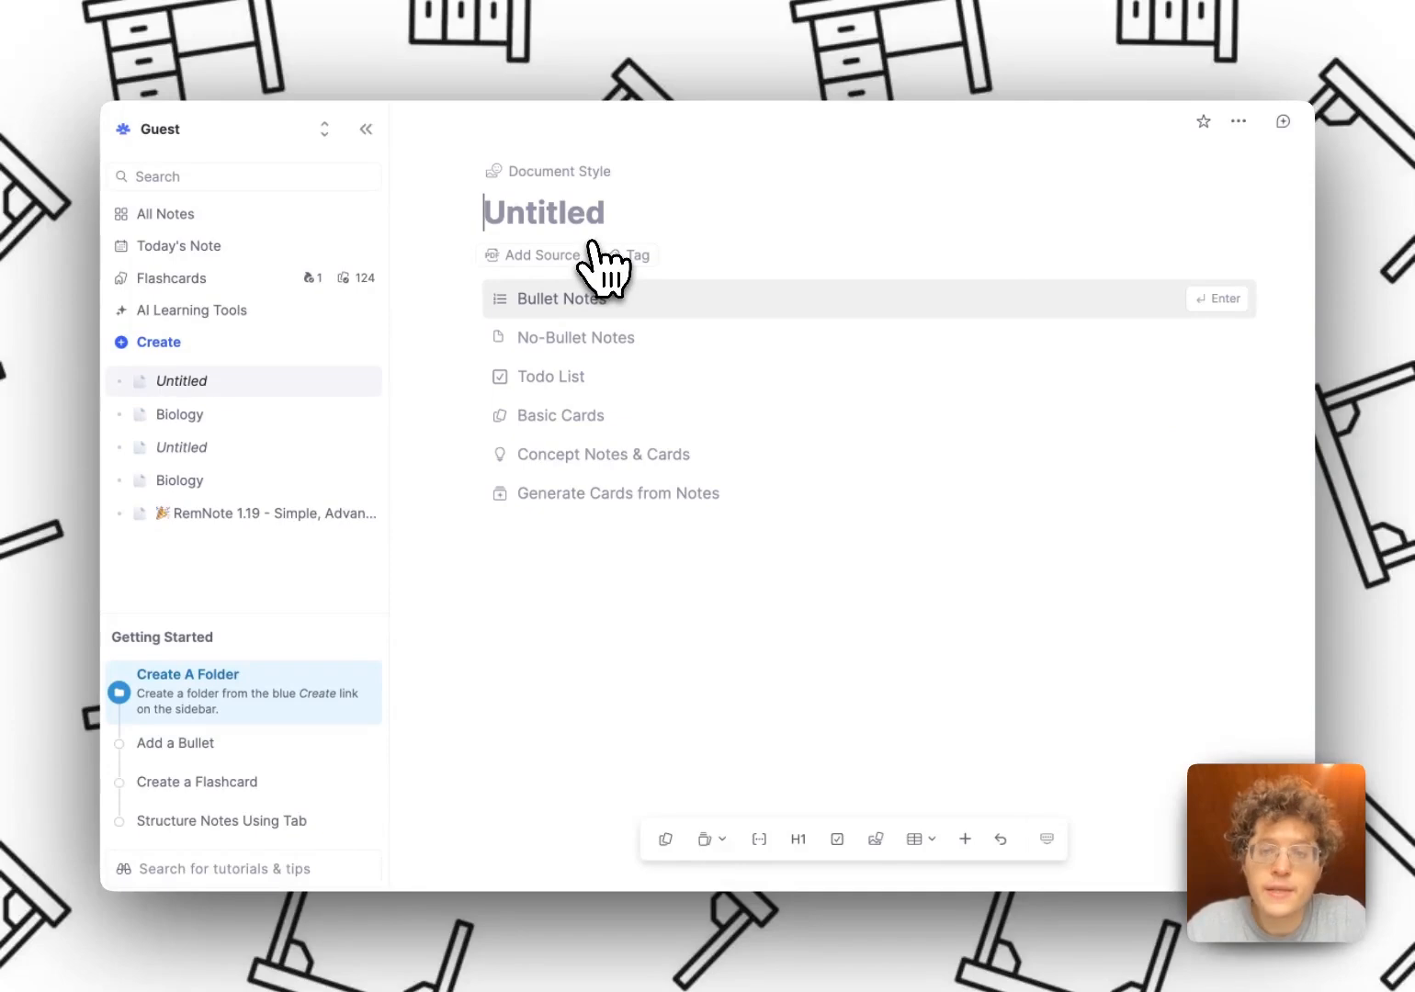
{"action": "key", "text": "Return"}
{"action": "type", "text": "/"}
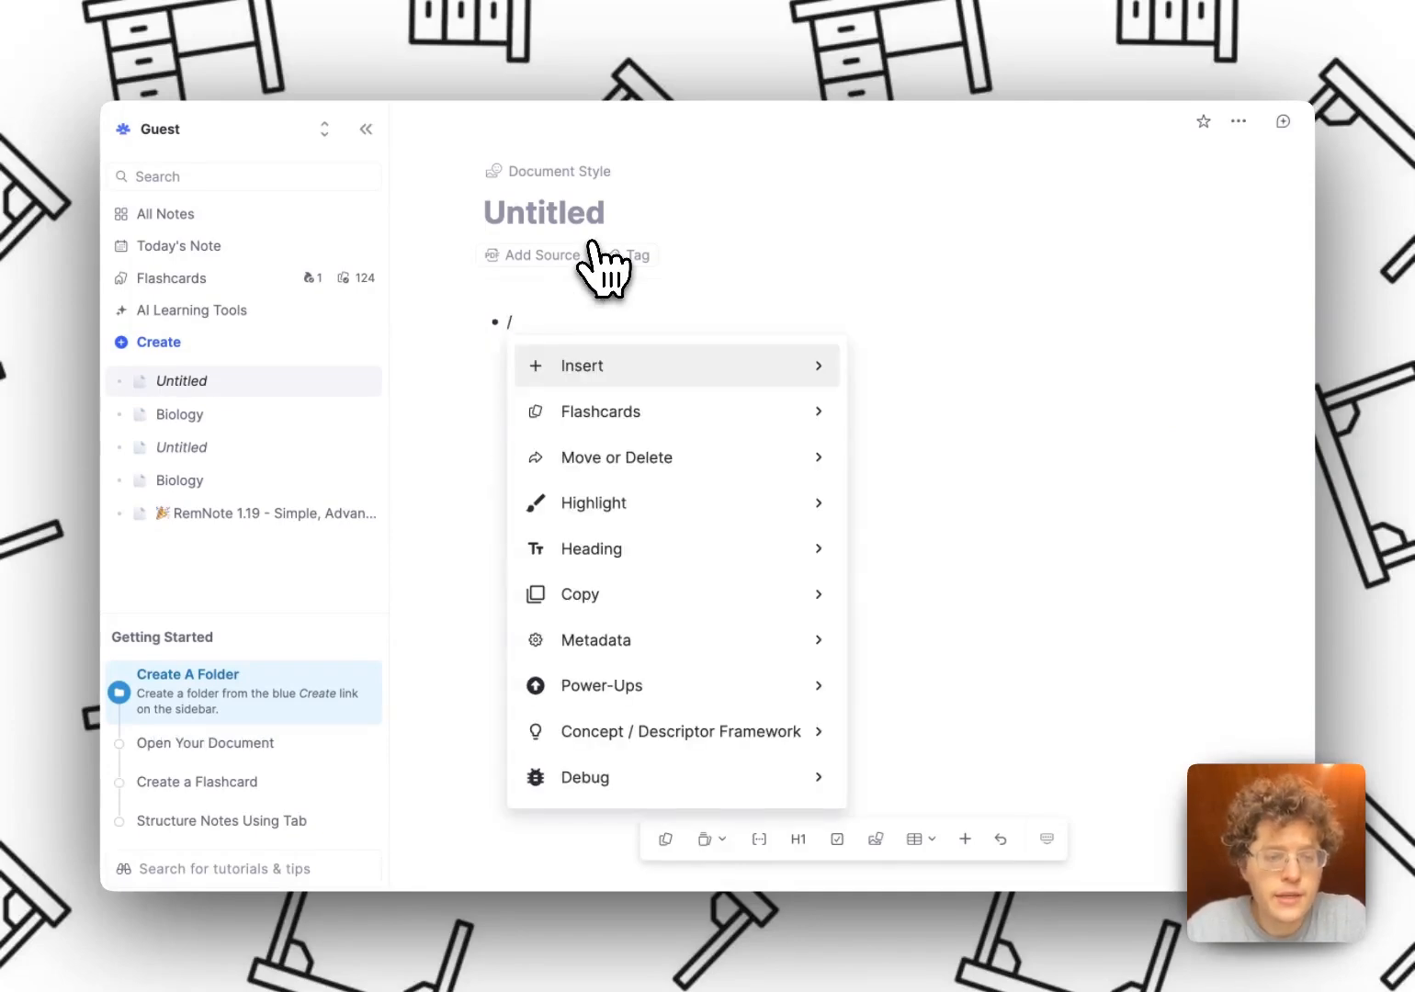
{"action": "type", "text": "adv"}
{"action": "key", "text": "Return"}
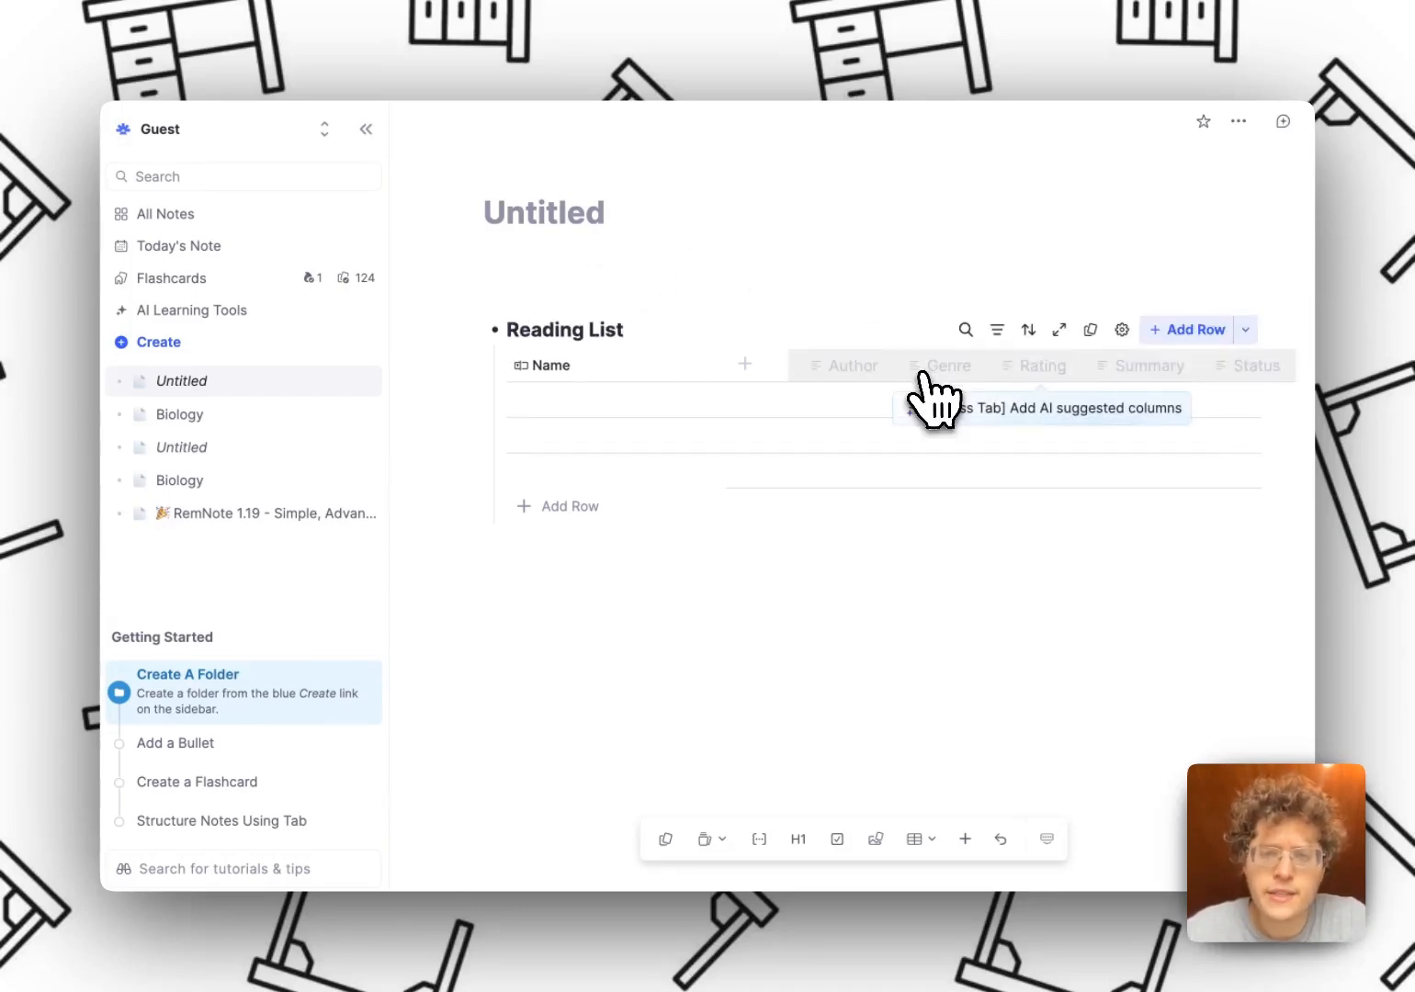
Step: Add the suggested Author column to the Reading List table
{"action": "left_click", "coordinate": [747, 372]}
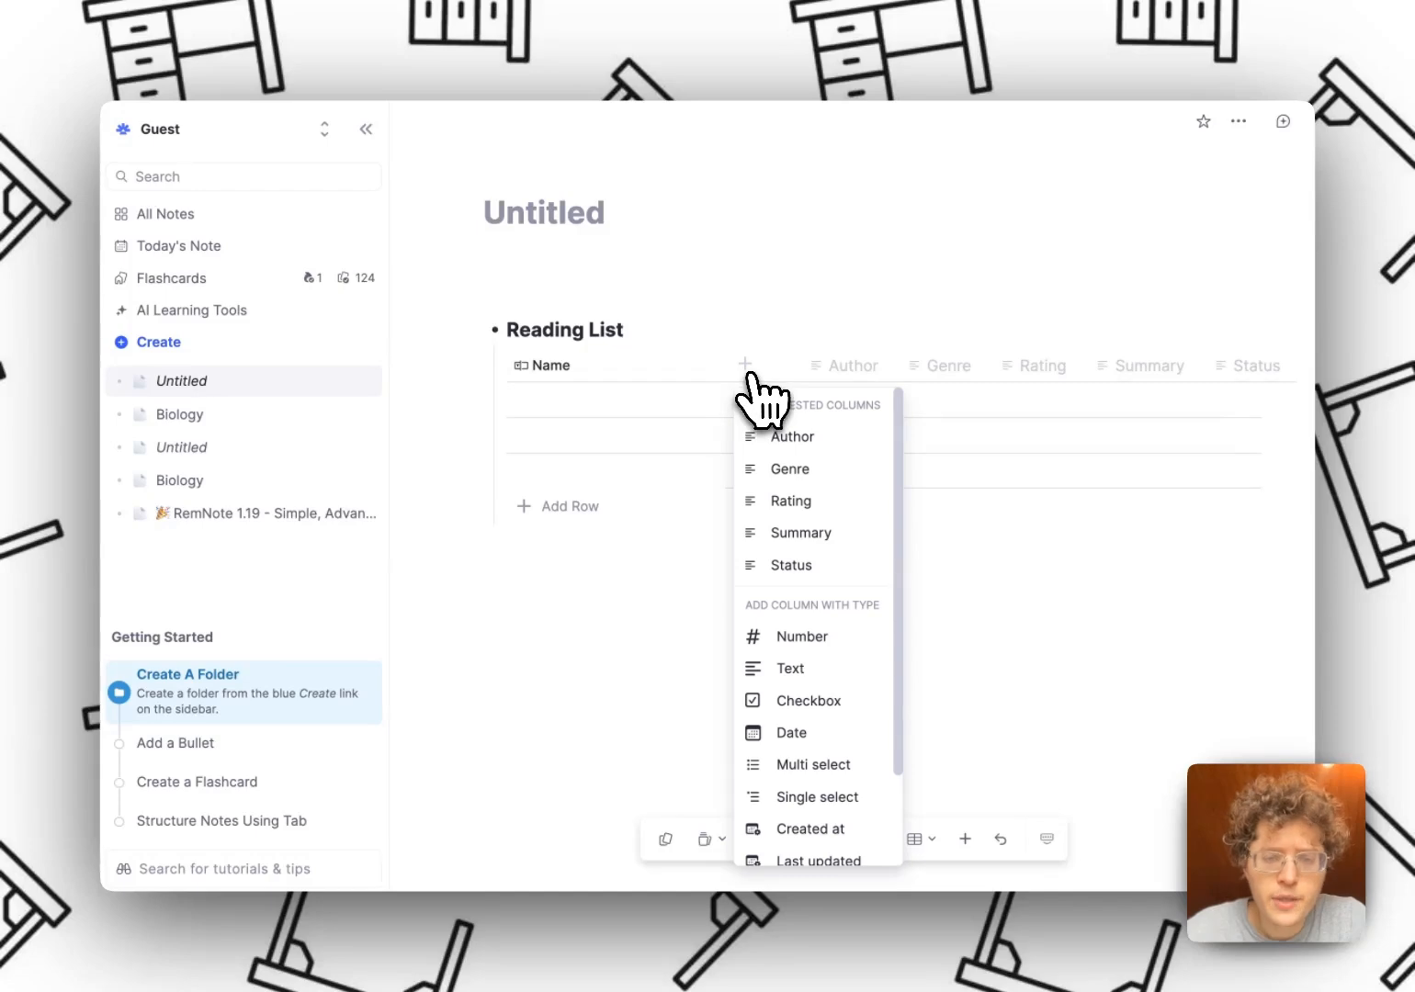
{"action": "left_click", "coordinate": [843, 436]}
{"action": "left_click", "coordinate": [969, 373]}
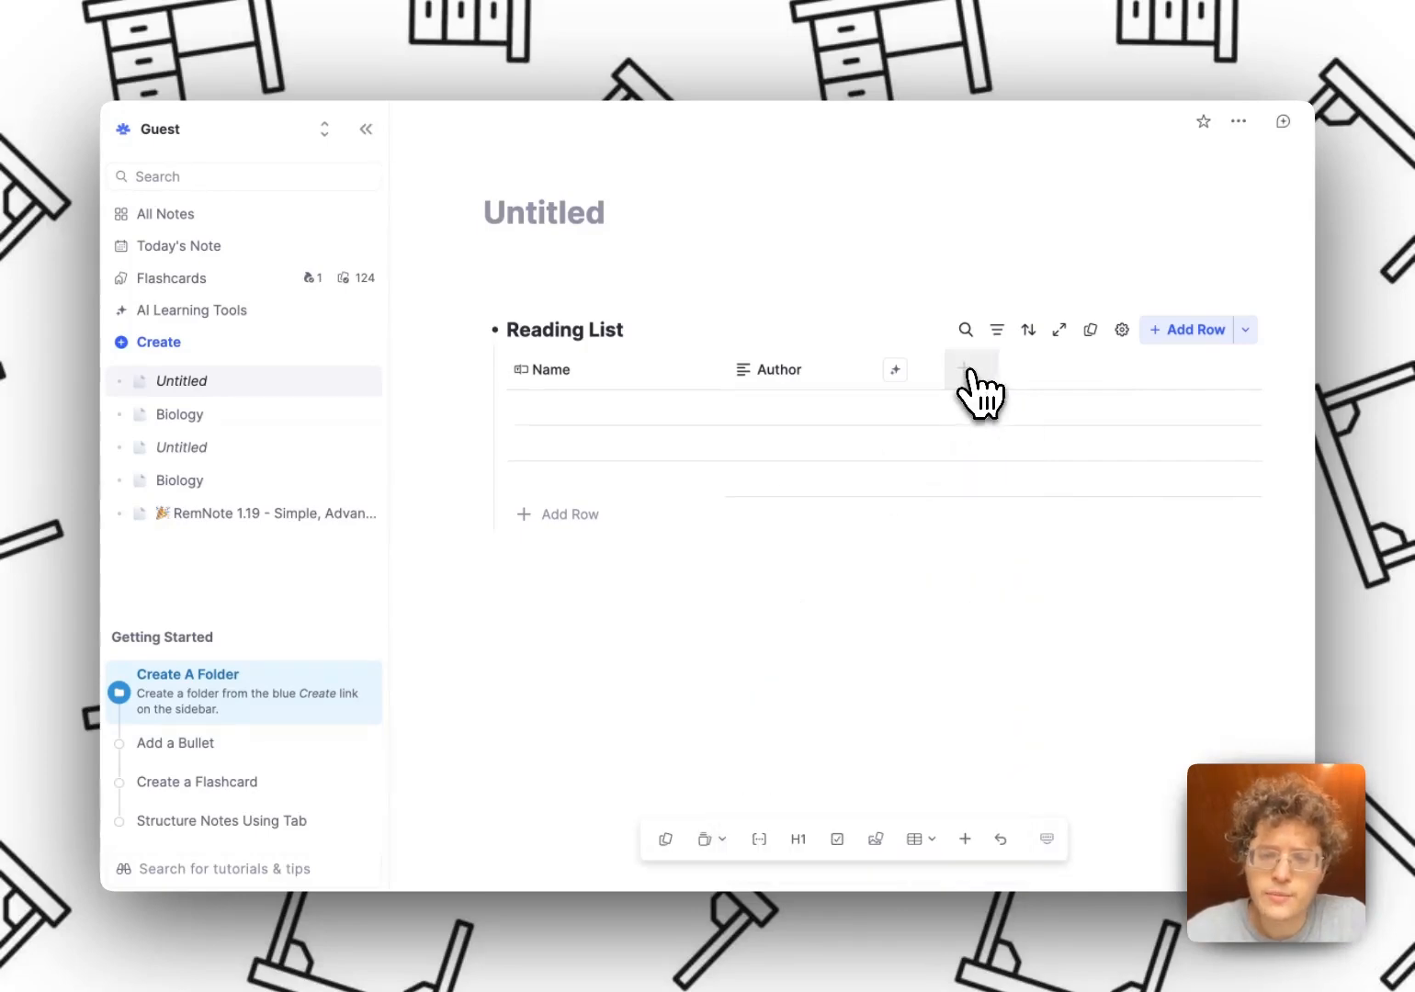
Step: Add a Single select column named "Status" after the Author column in the Reading List table
{"action": "left_click", "coordinate": [964, 369]}
{"action": "scroll", "coordinate": [1001, 501], "scroll_direction": "down", "scroll_amount": 2}
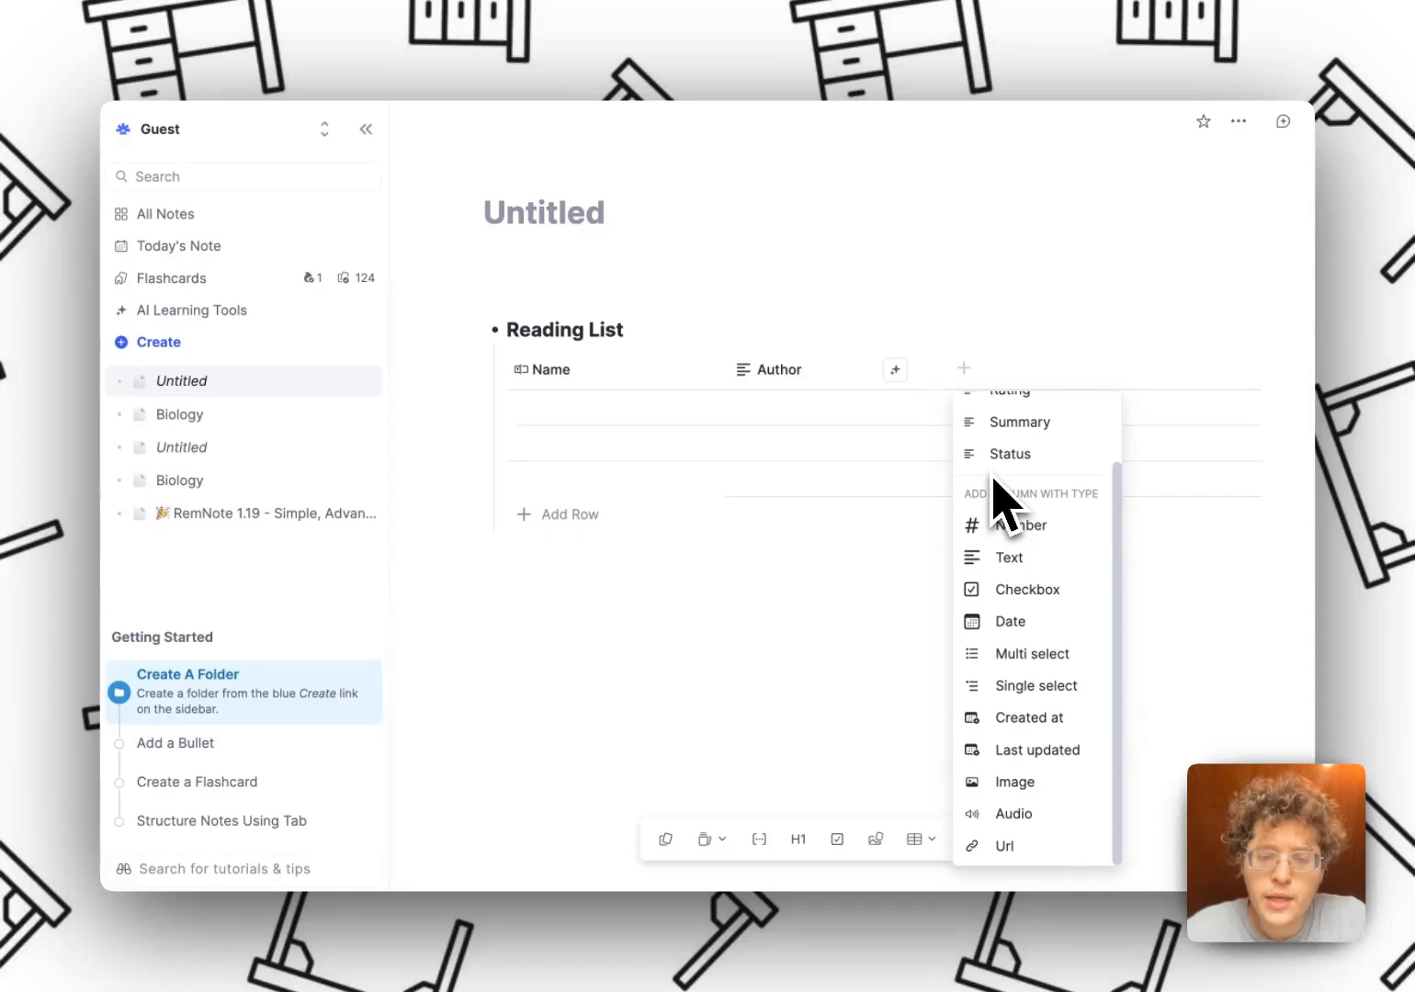
{"action": "left_click", "coordinate": [1011, 692]}
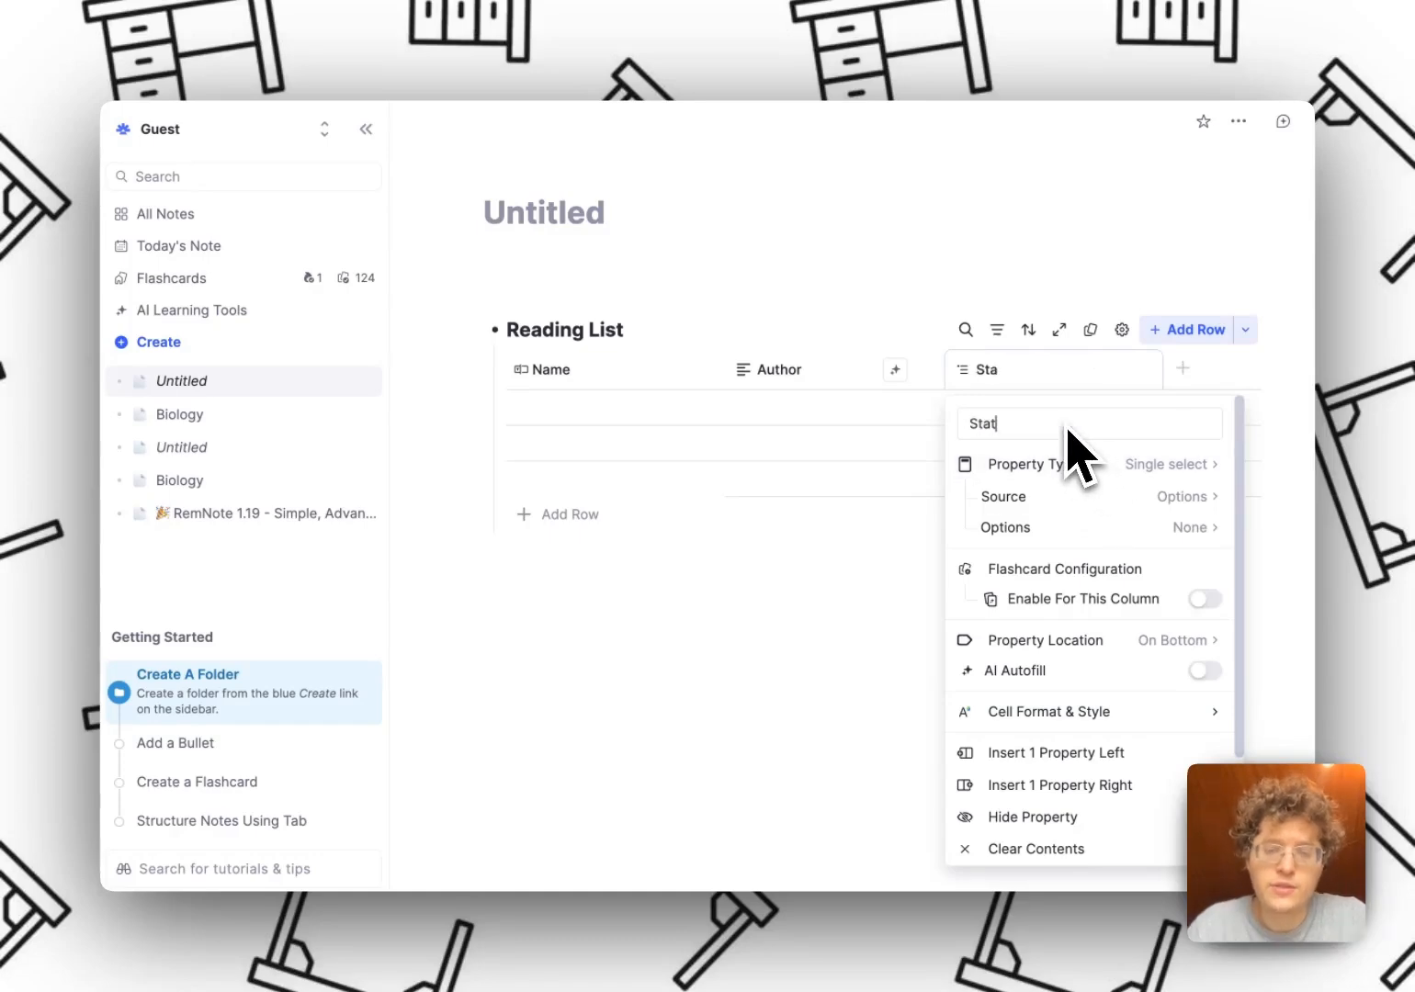
{"action": "type", "text": "Status"}
{"action": "key", "text": "Return"}
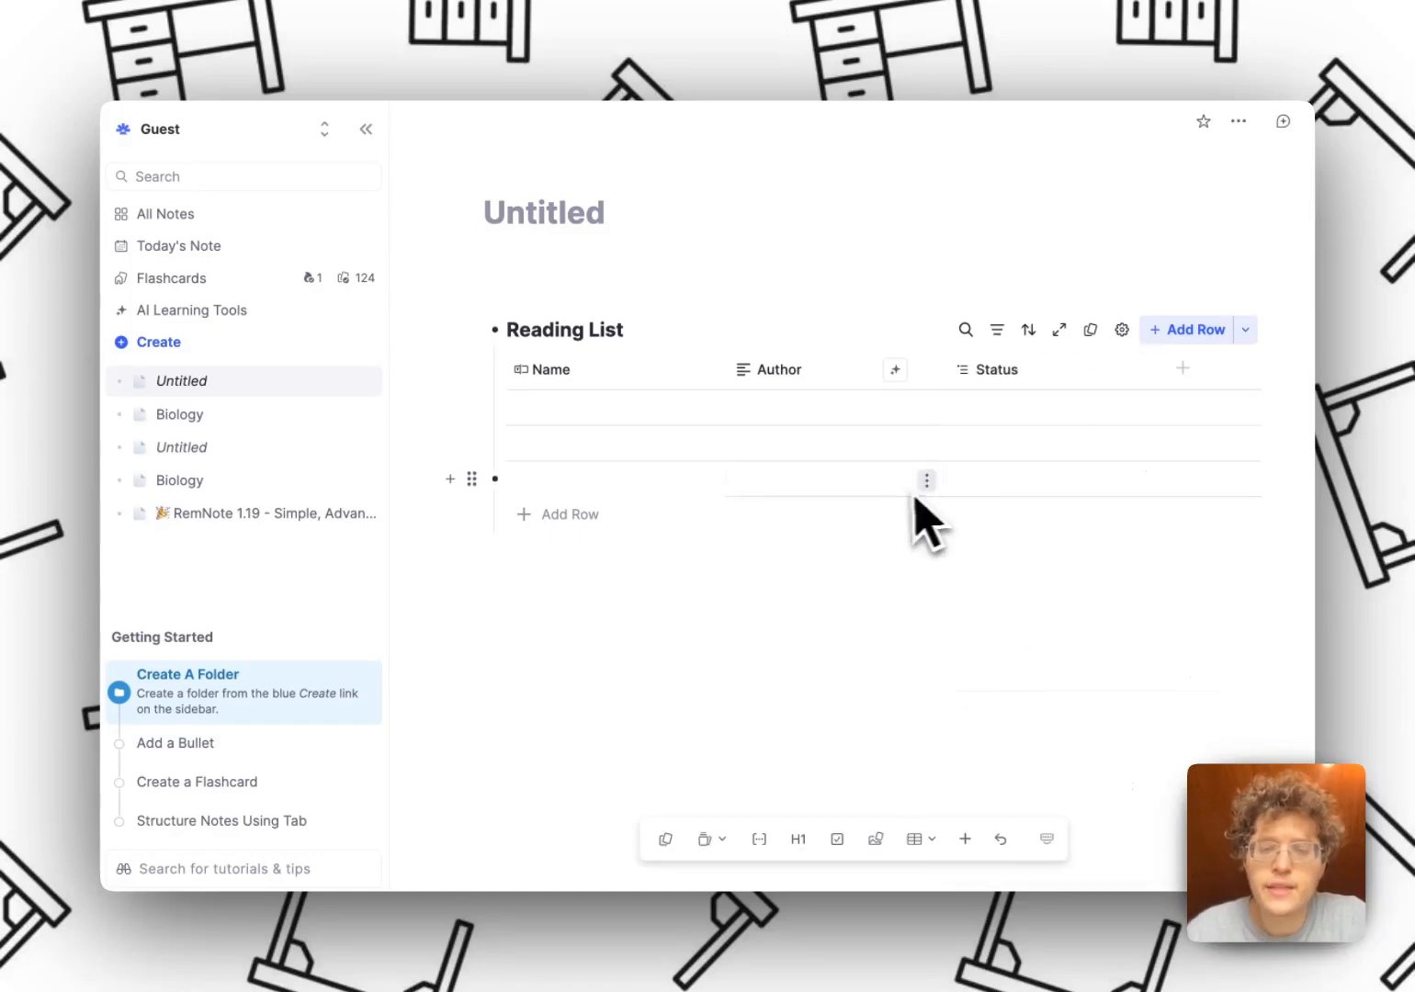
Step: Create the Status options Done, In Progress and Todo in the first row, leaving Todo as its status
{"action": "left_click", "coordinate": [995, 413]}
{"action": "type", "text": "Done"}
{"action": "key", "text": "Return"}
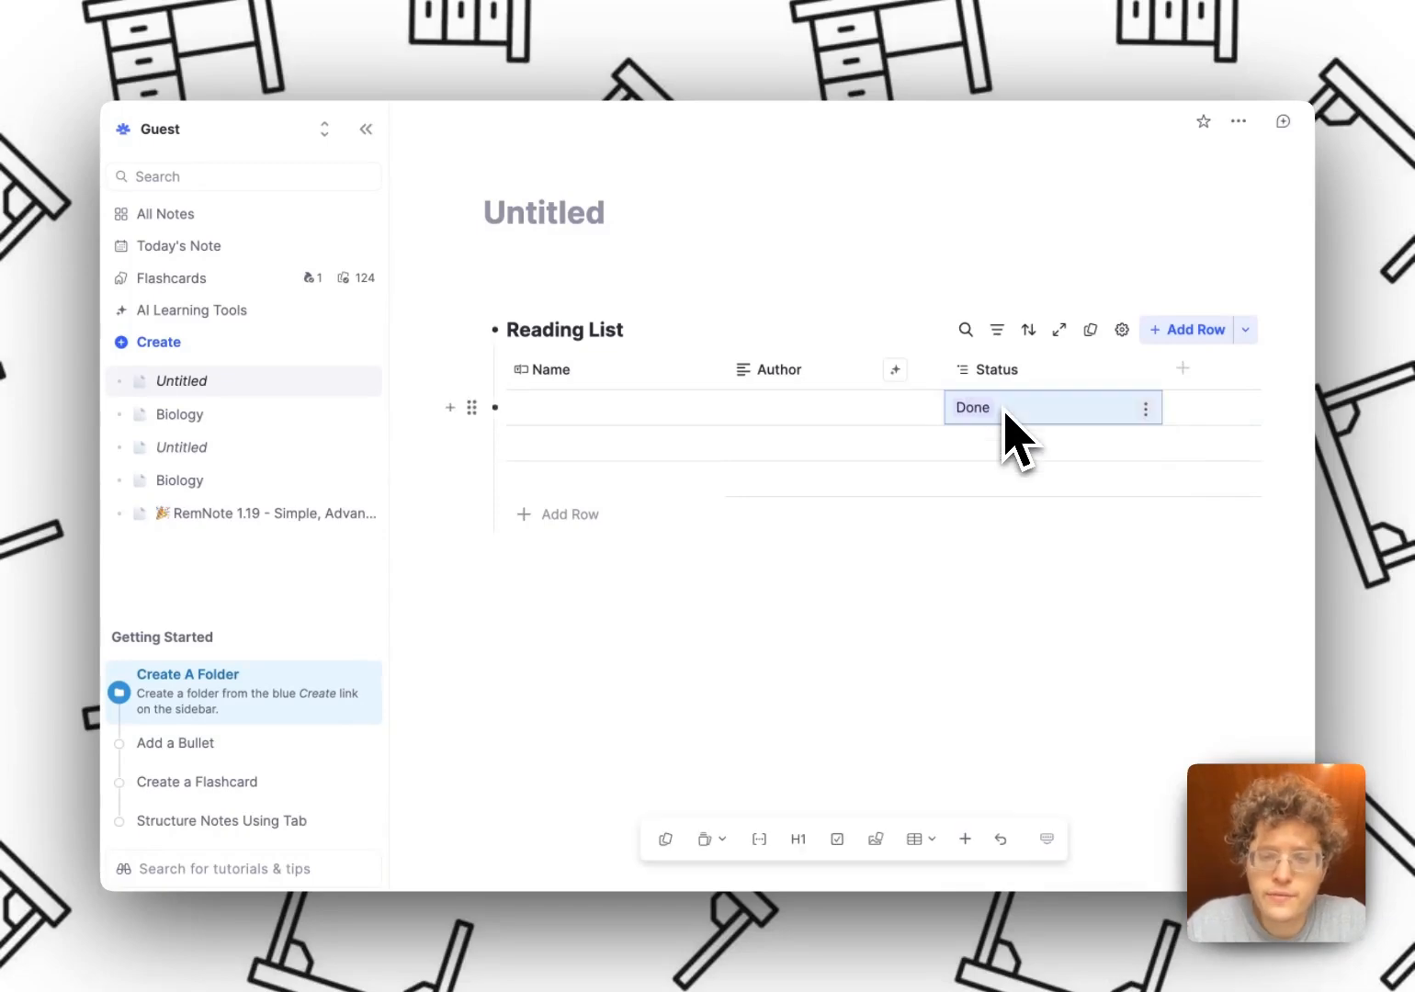
{"action": "left_click", "coordinate": [1025, 412]}
{"action": "type", "text": "In "}
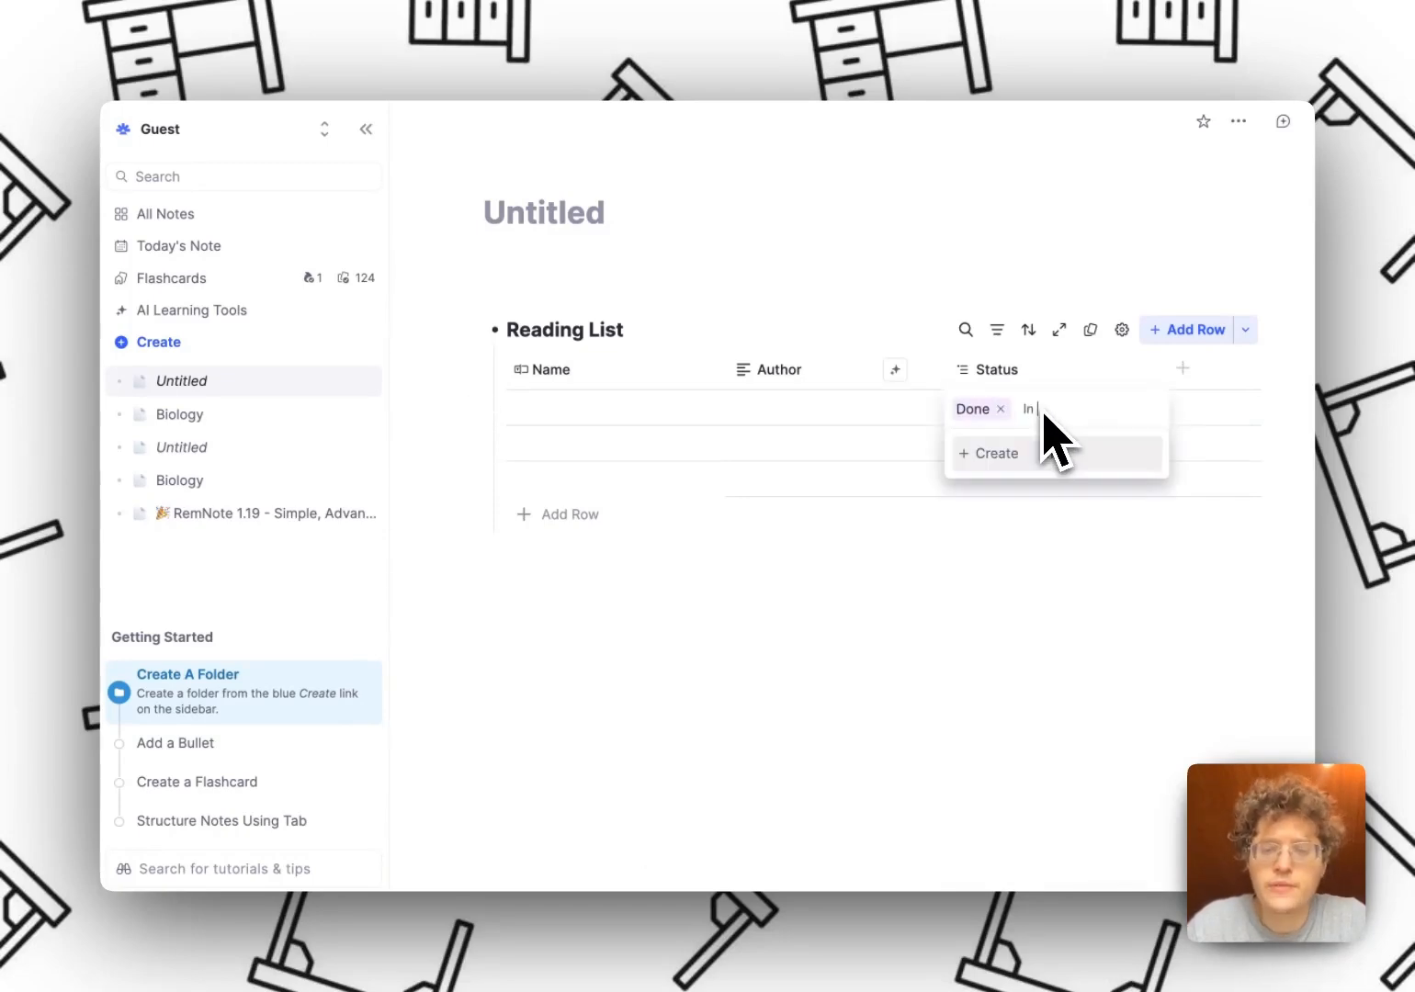
{"action": "type", "text": "Progress"}
{"action": "key", "text": "Return"}
{"action": "left_click", "coordinate": [1056, 412]}
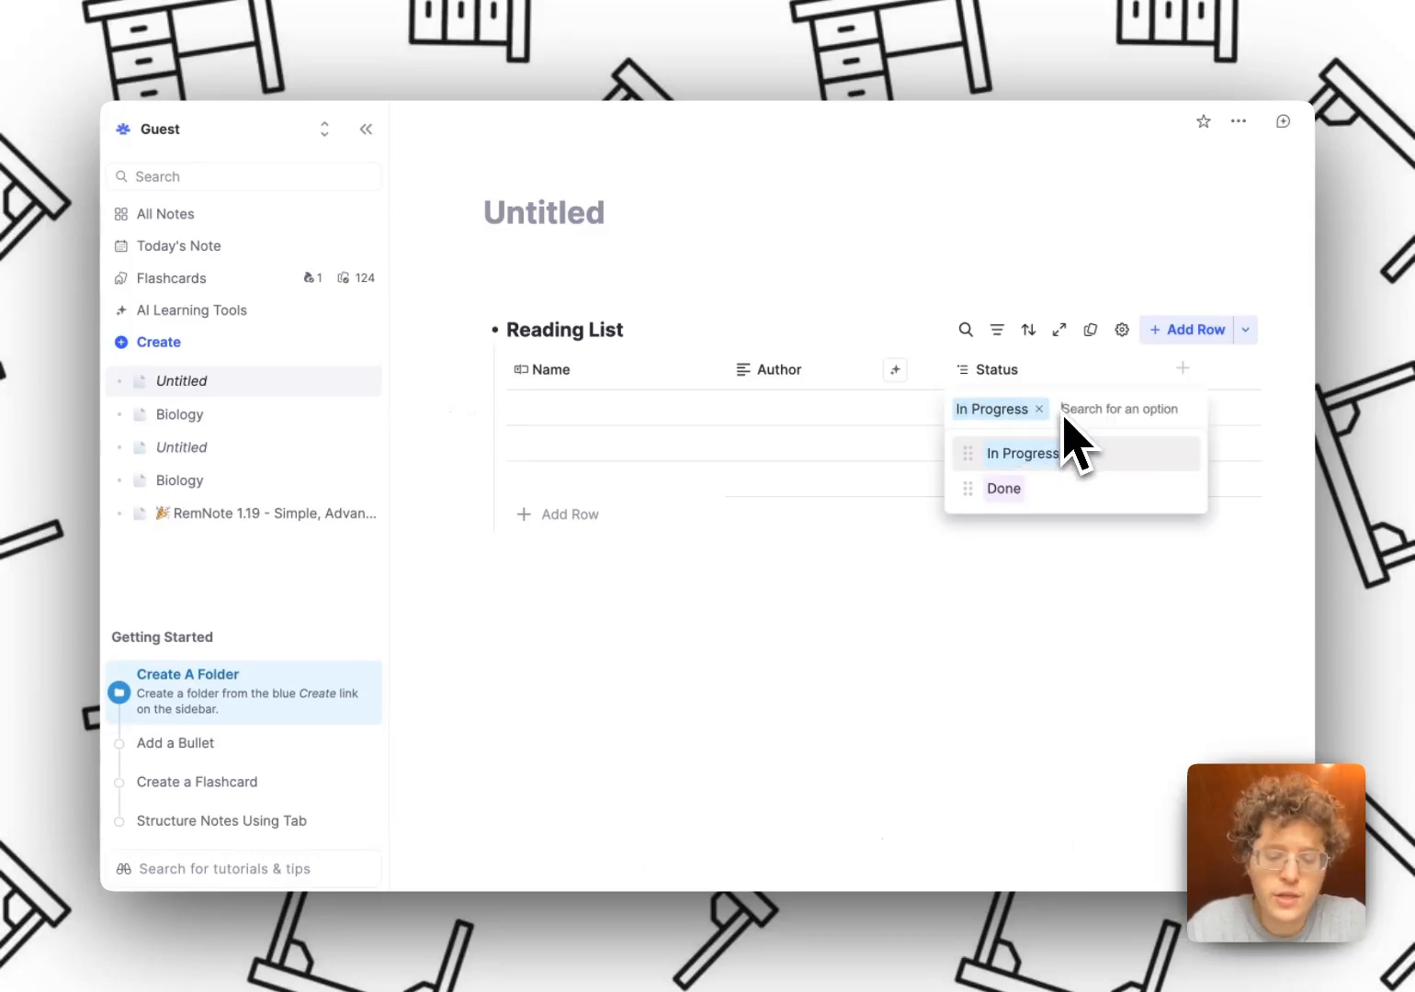
{"action": "type", "text": "Todo"}
{"action": "key", "text": "Return"}
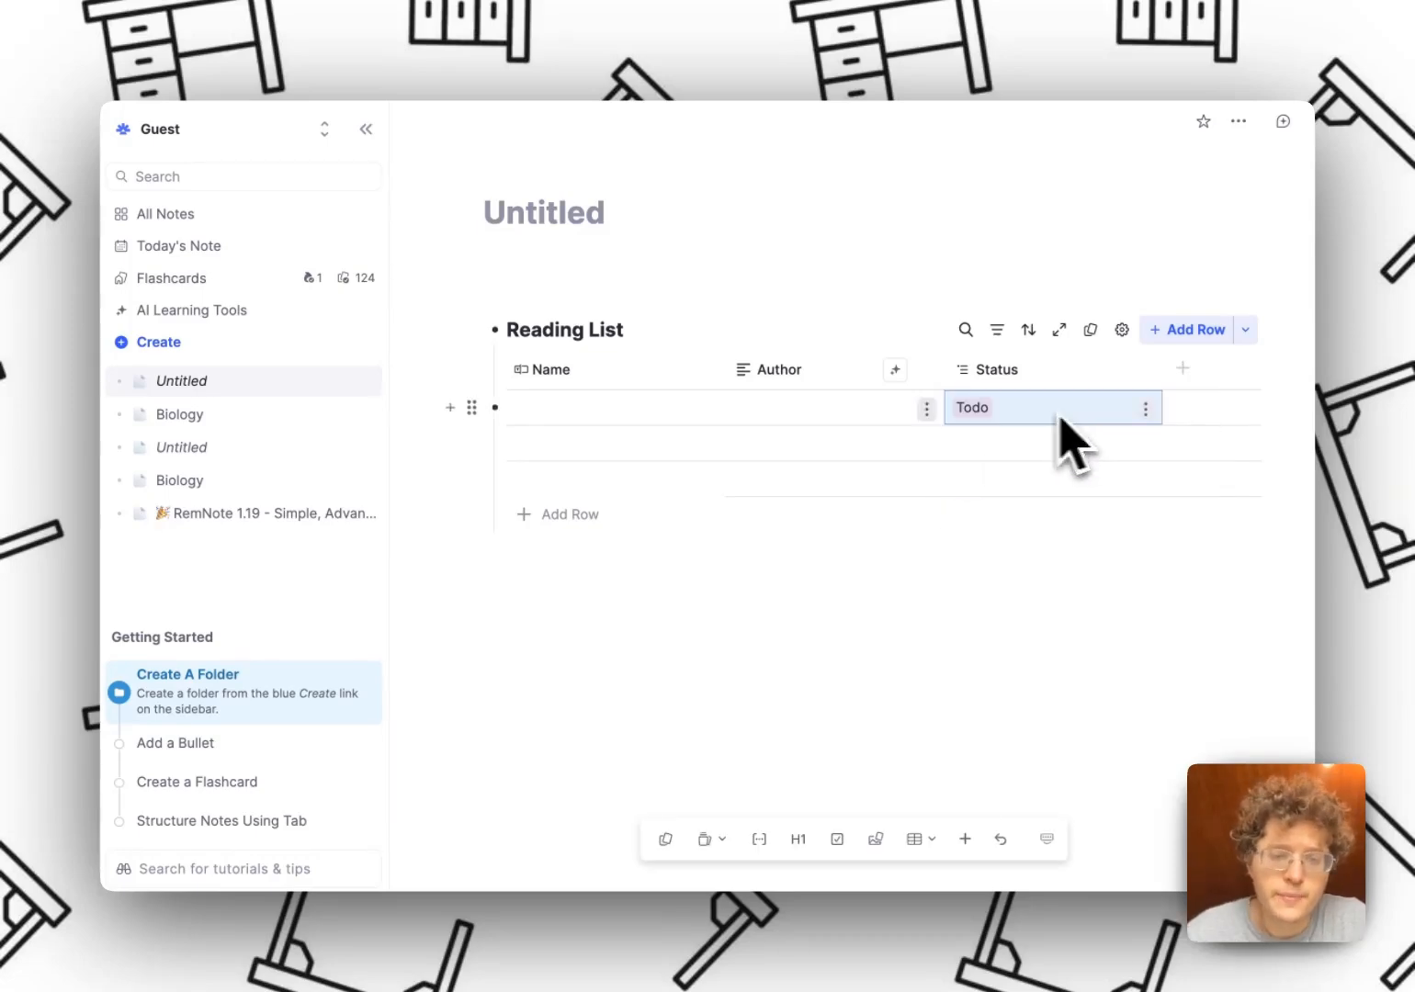
Step: Enter Harry Potter, Lord of the Rings and Three Body Problem as row names and turn on AI Autofill for the Author column
{"action": "left_click", "coordinate": [603, 419]}
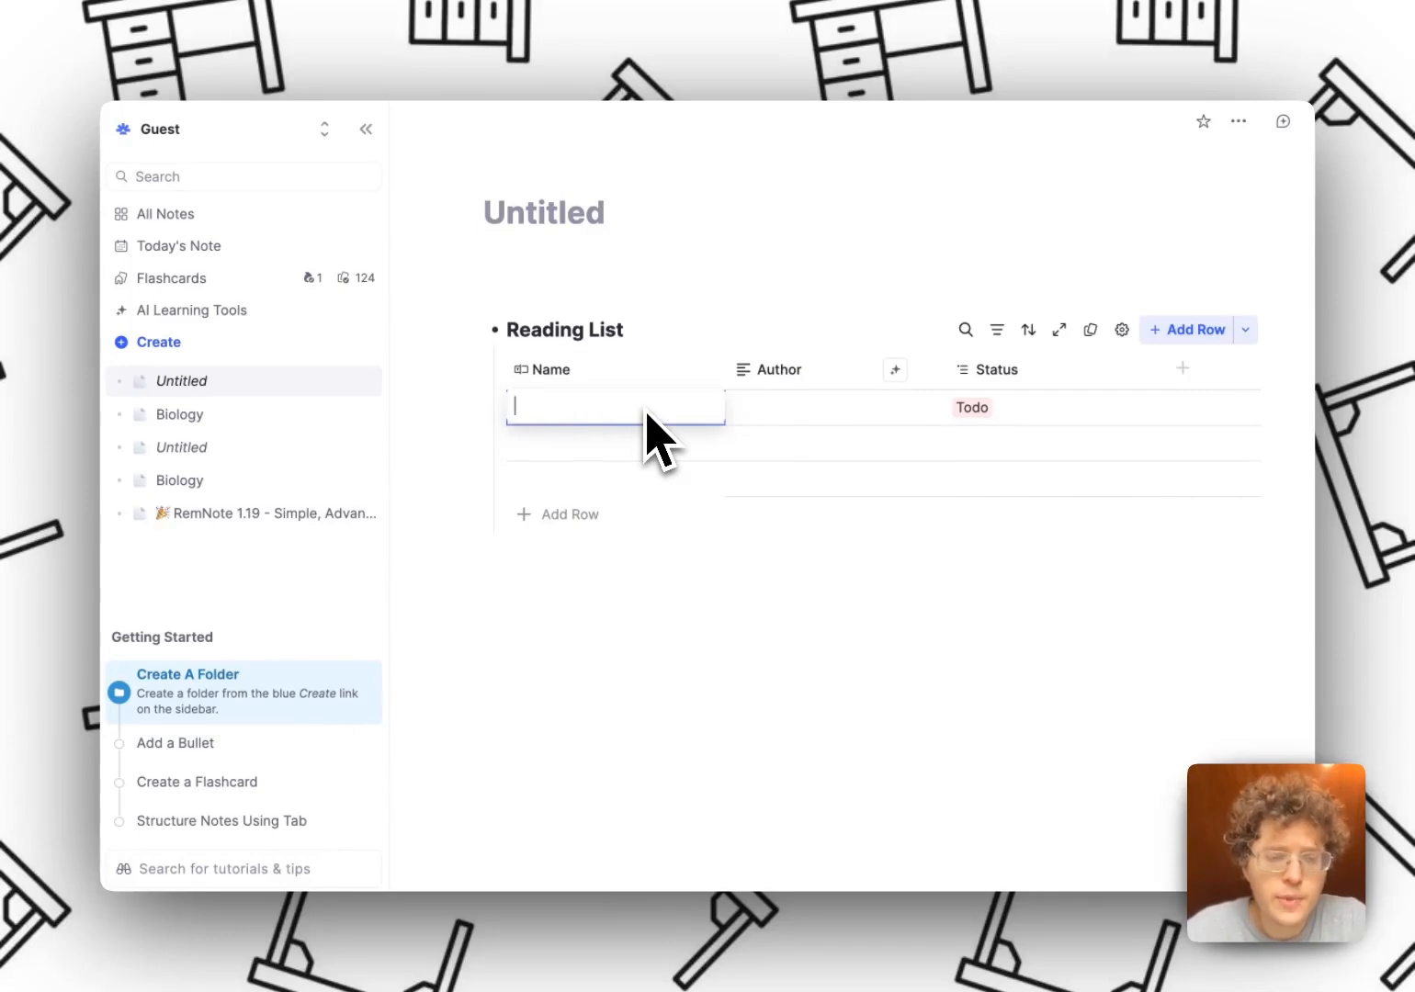
{"action": "type", "text": "Harry Potter Lord of the Rings Three Body Problem"}
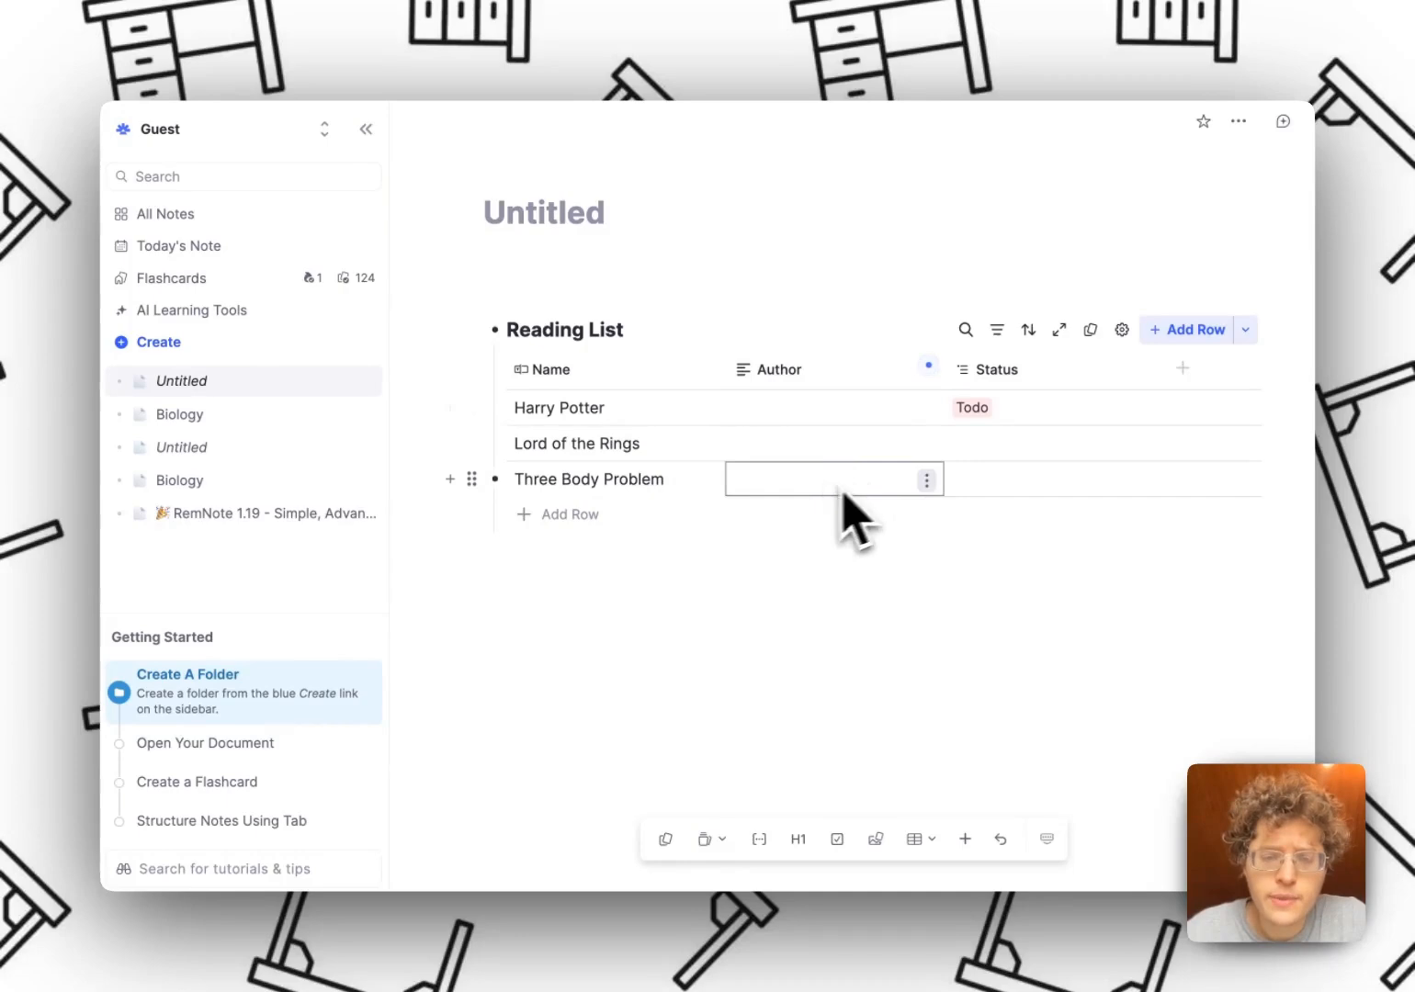
{"action": "left_click", "coordinate": [864, 371]}
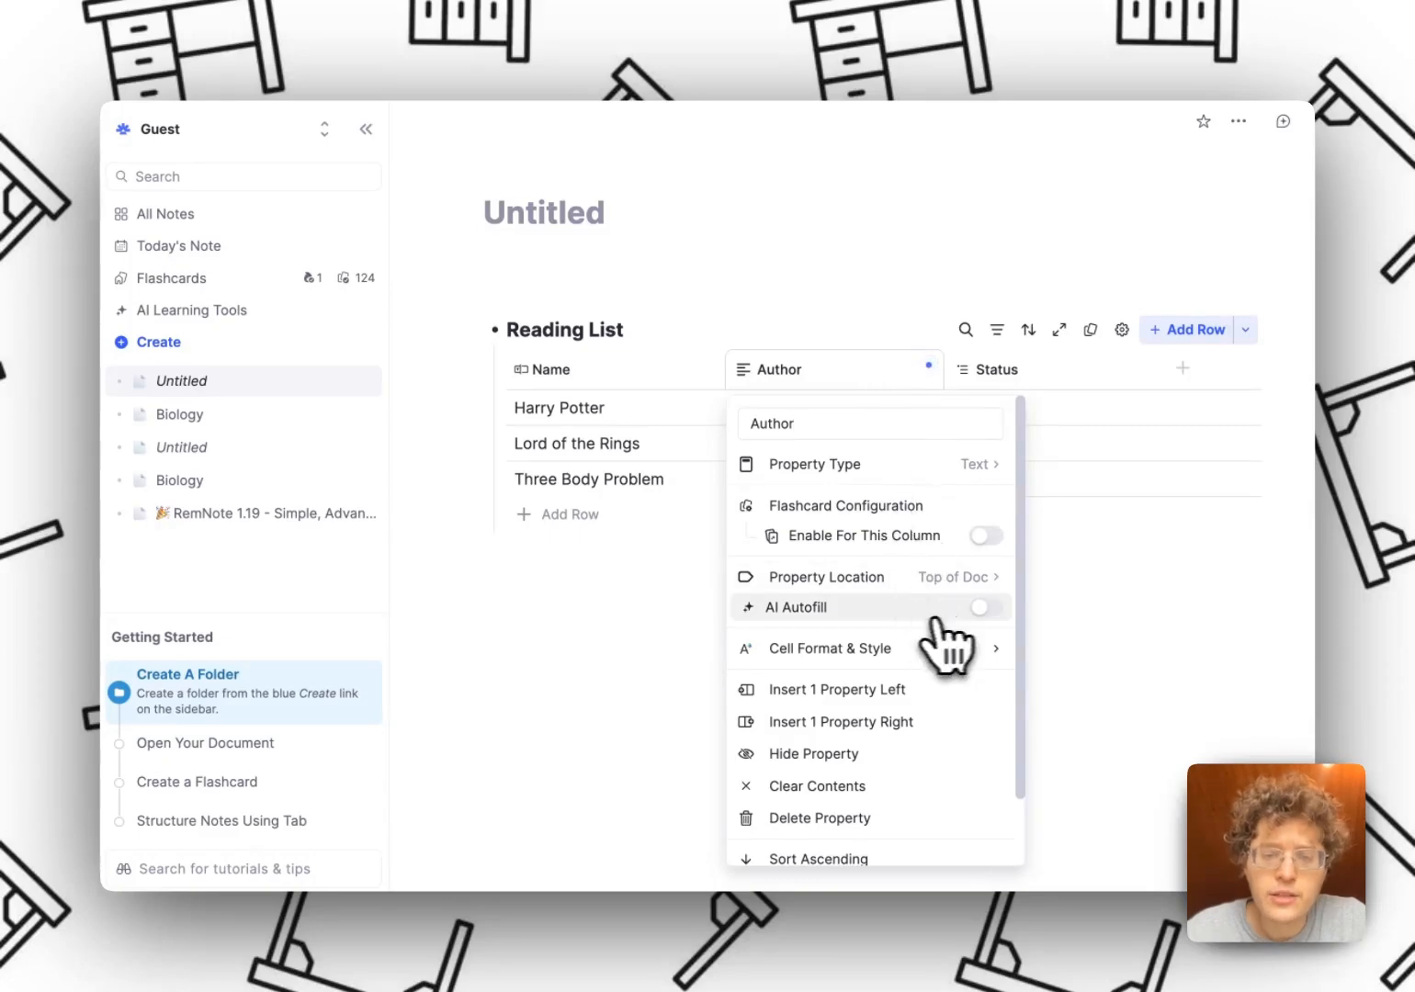
{"action": "left_click", "coordinate": [985, 608]}
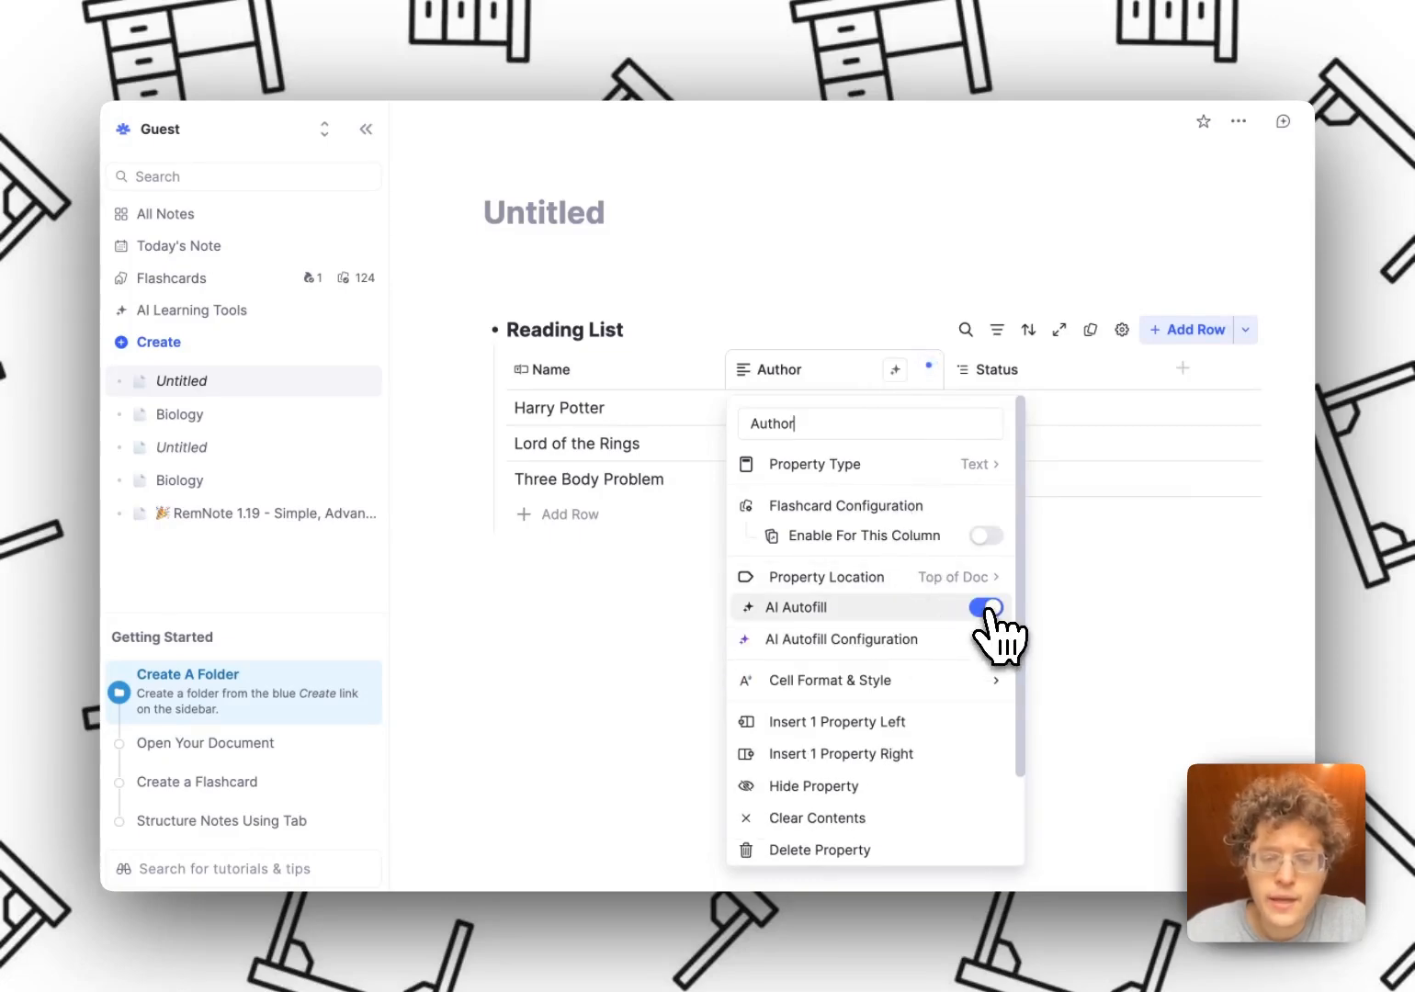
{"action": "left_click", "coordinate": [625, 680]}
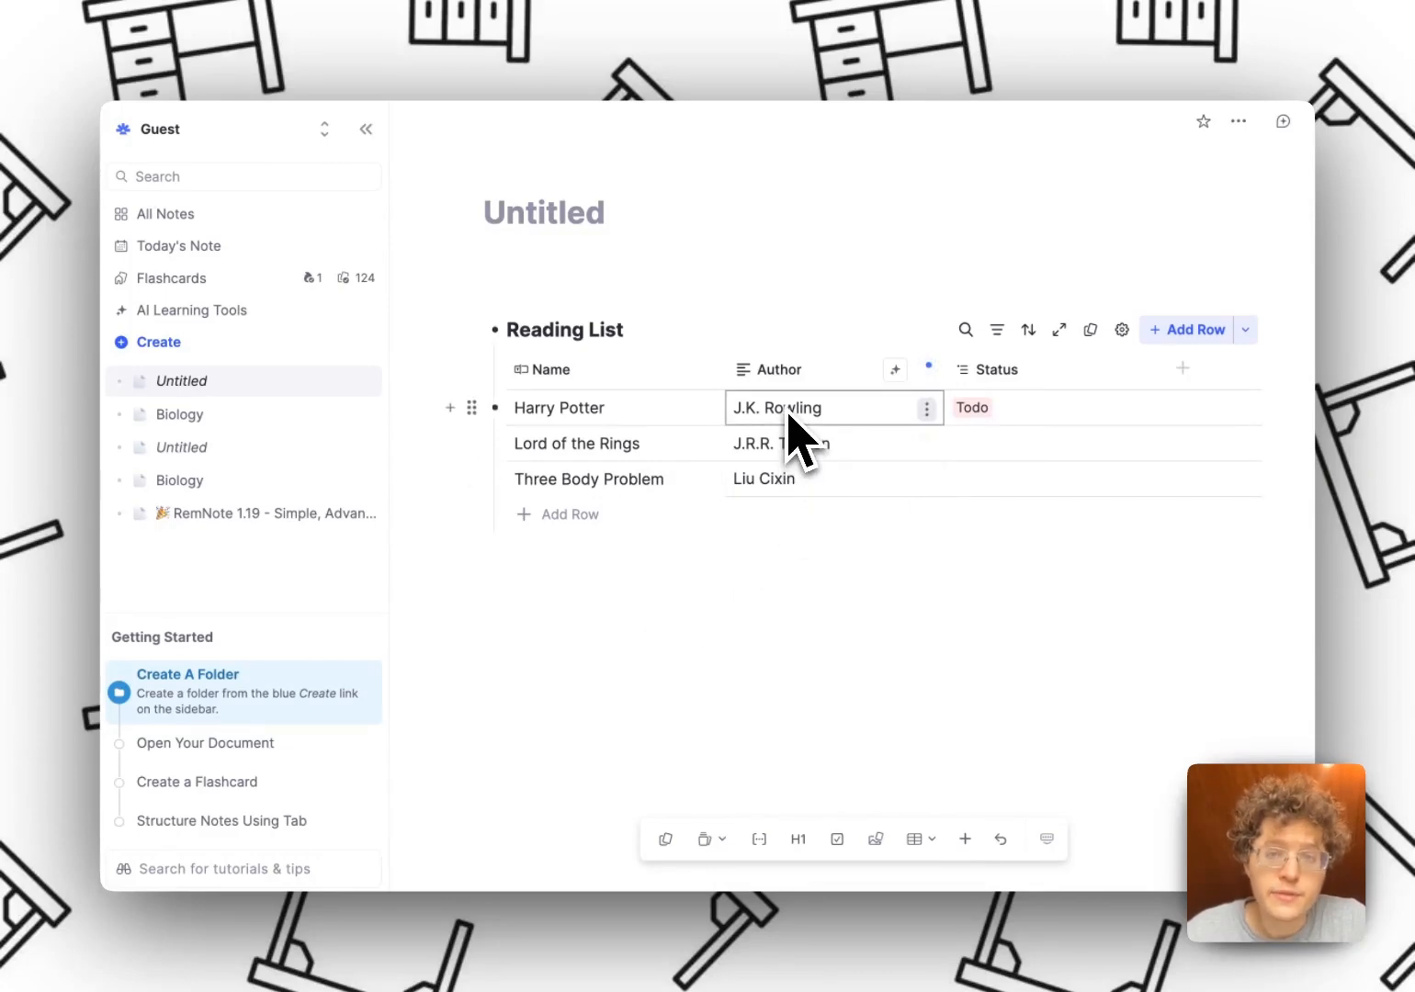
Step: Add a "Game of Thrones" row to the Reading List table with George R. R. Martin as its author
{"action": "left_click", "coordinate": [613, 517]}
{"action": "type", "text": "Game of Thrones"}
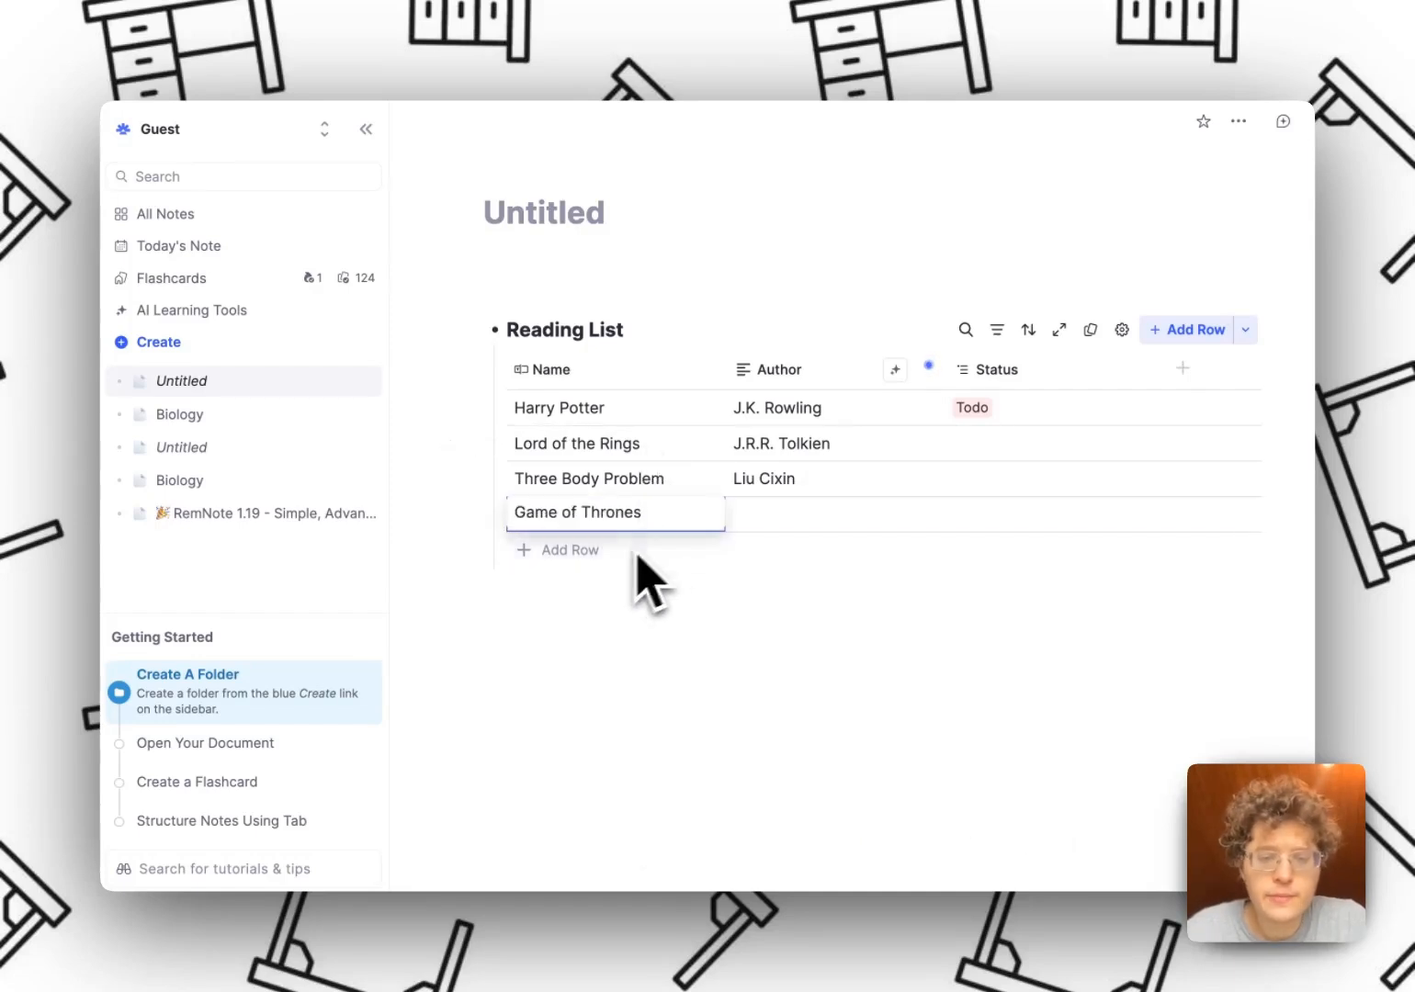
{"action": "left_click", "coordinate": [648, 594]}
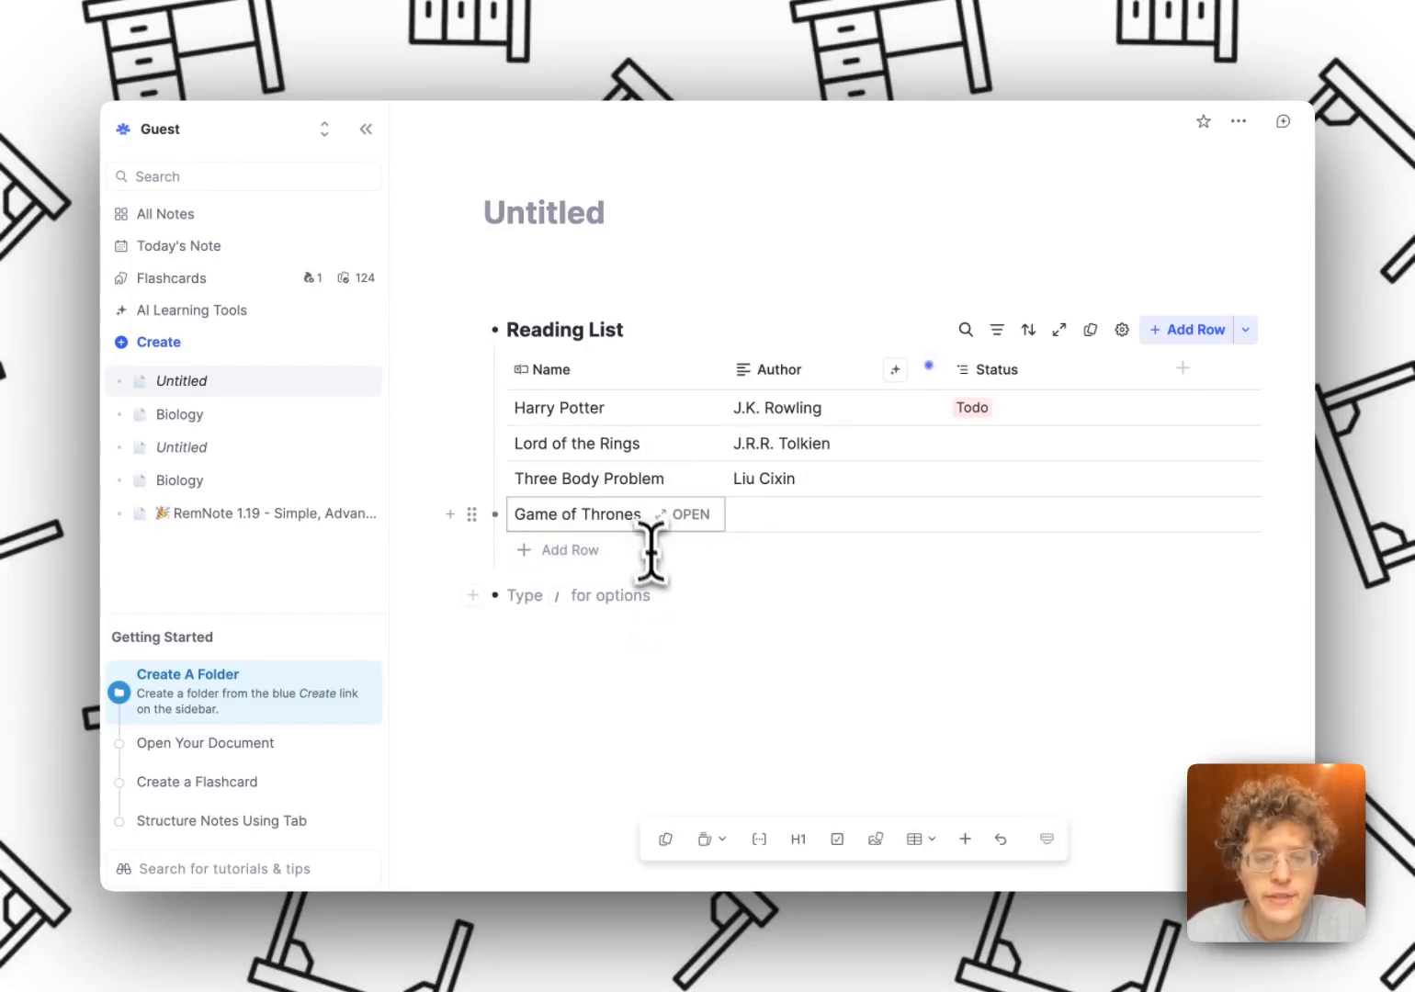
{"action": "left_click", "coordinate": [751, 508]}
{"action": "type", "text": "George R. R. Martin"}
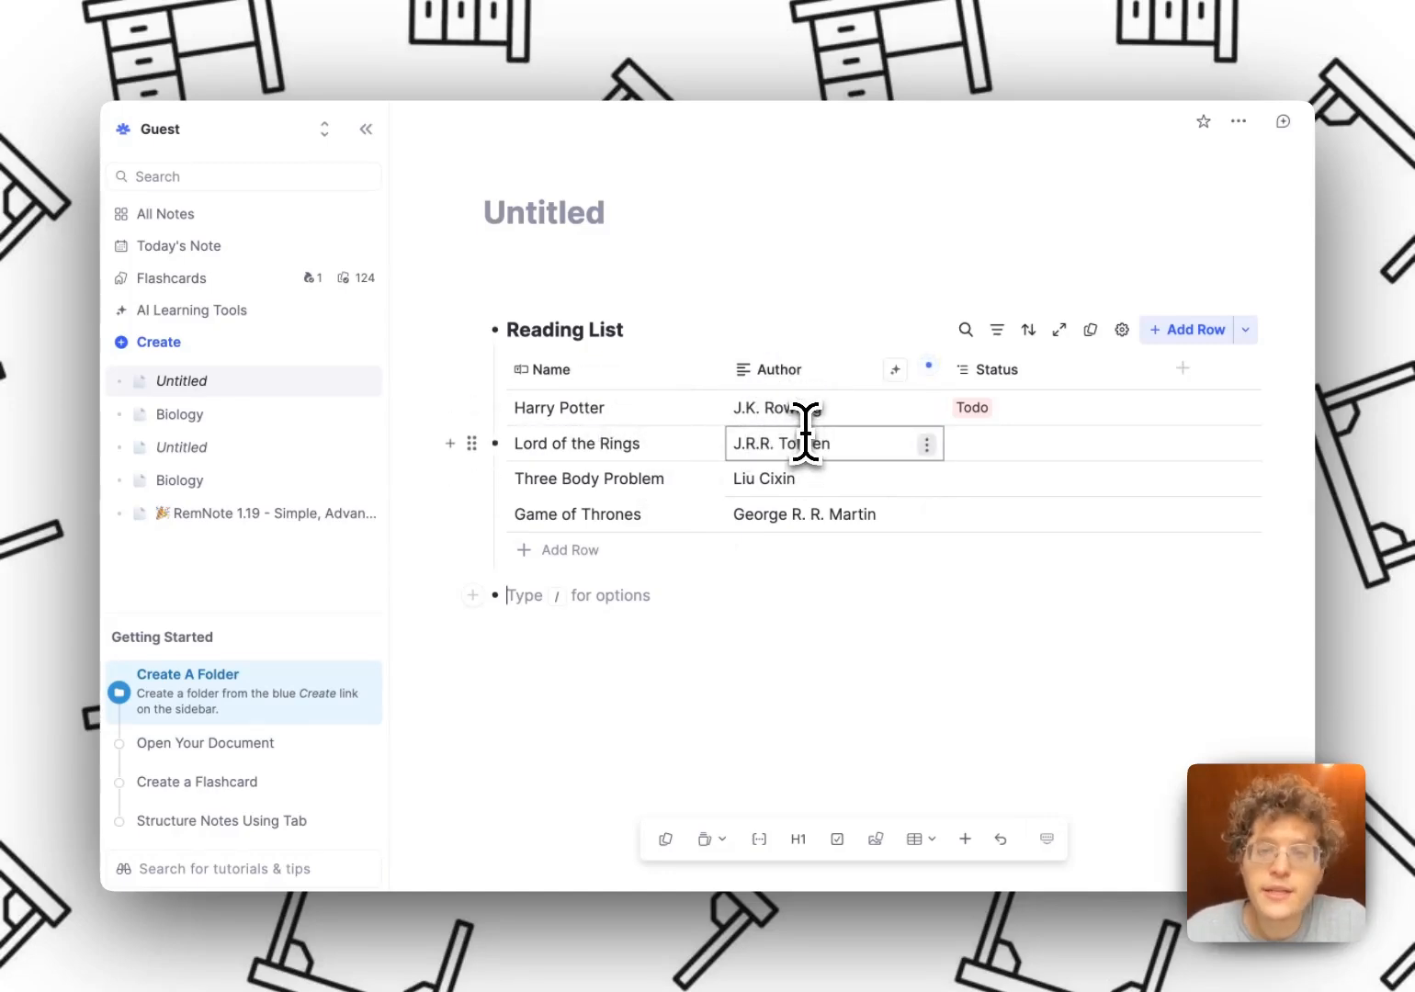
{"action": "left_click", "coordinate": [1185, 368]}
{"action": "scroll", "coordinate": [1193, 521], "scroll_direction": "down", "scroll_amount": 1}
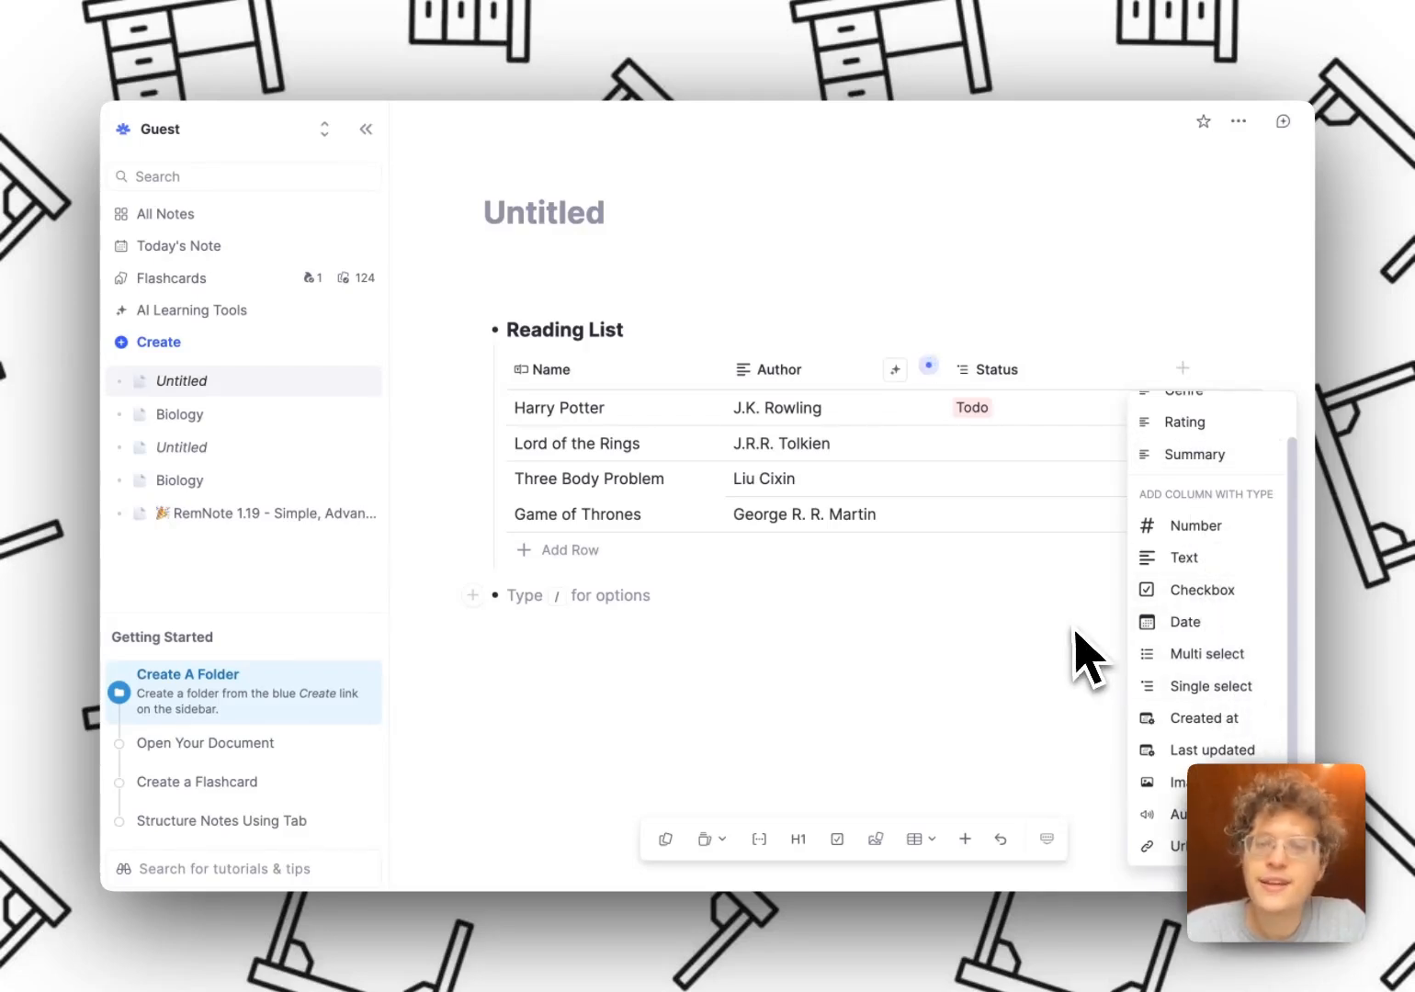
{"action": "left_click", "coordinate": [1093, 421]}
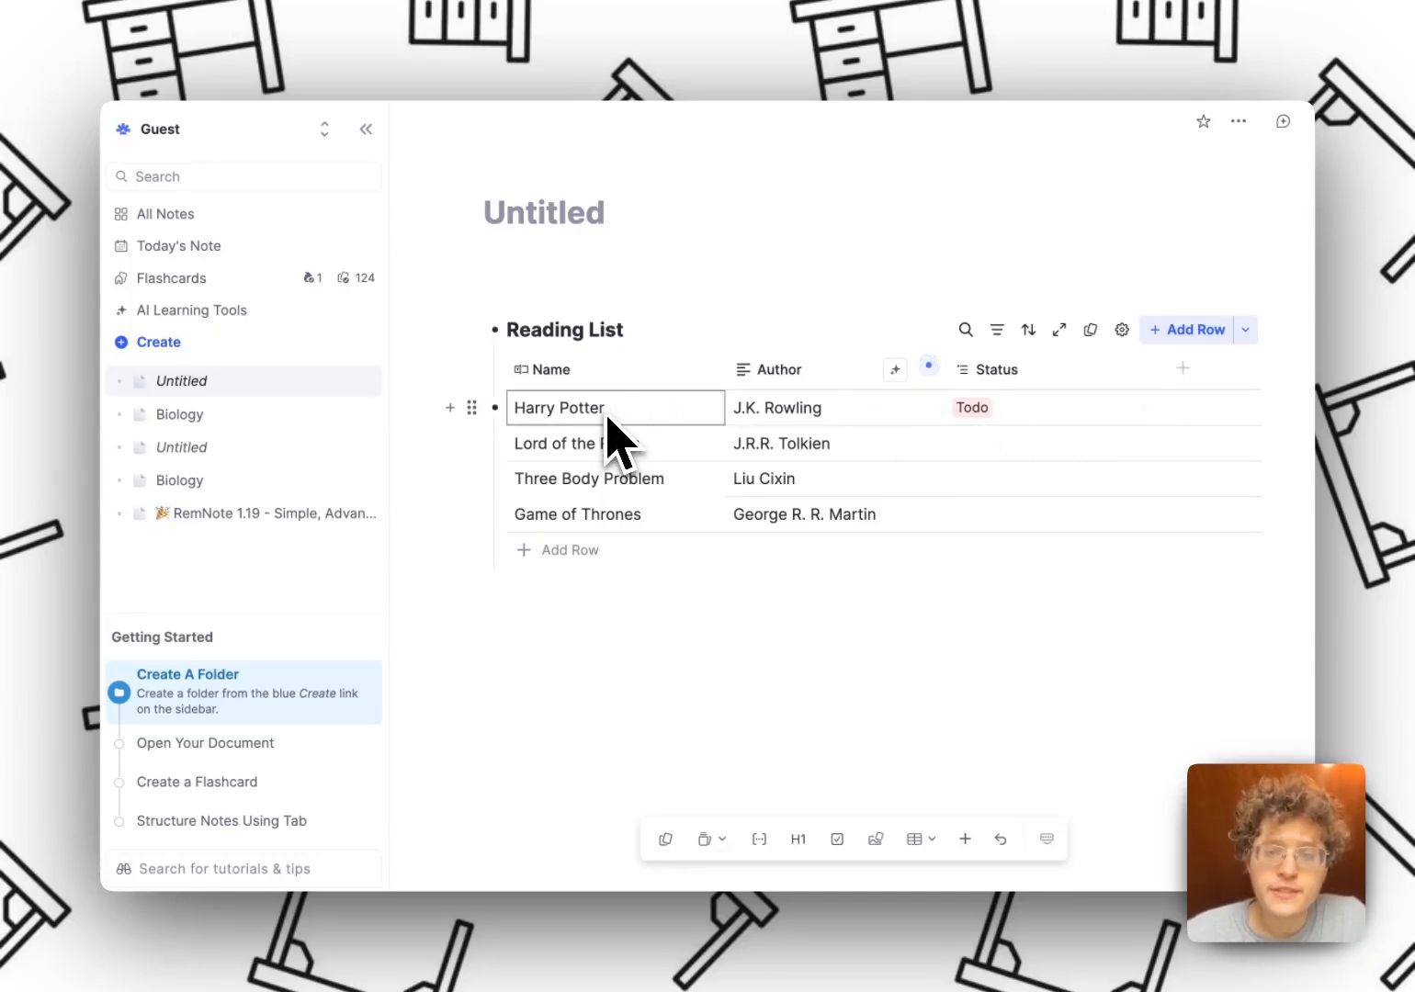
Step: Open the Harry Potter row as a page to view its properties and notes, and return to the table
{"action": "left_click", "coordinate": [496, 409]}
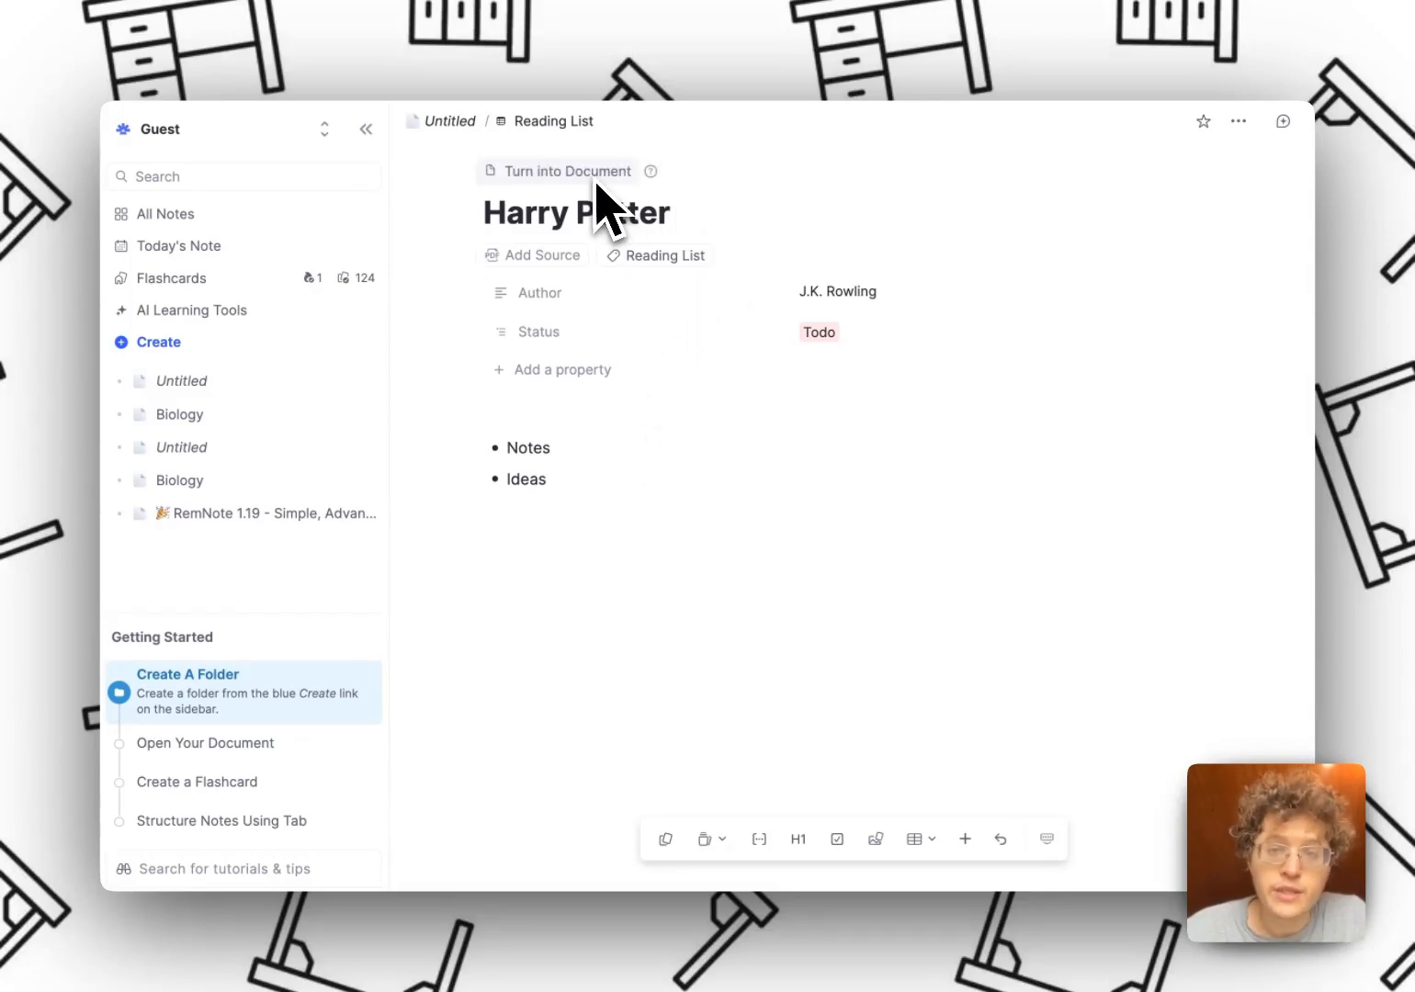
{"action": "left_click", "coordinate": [554, 121]}
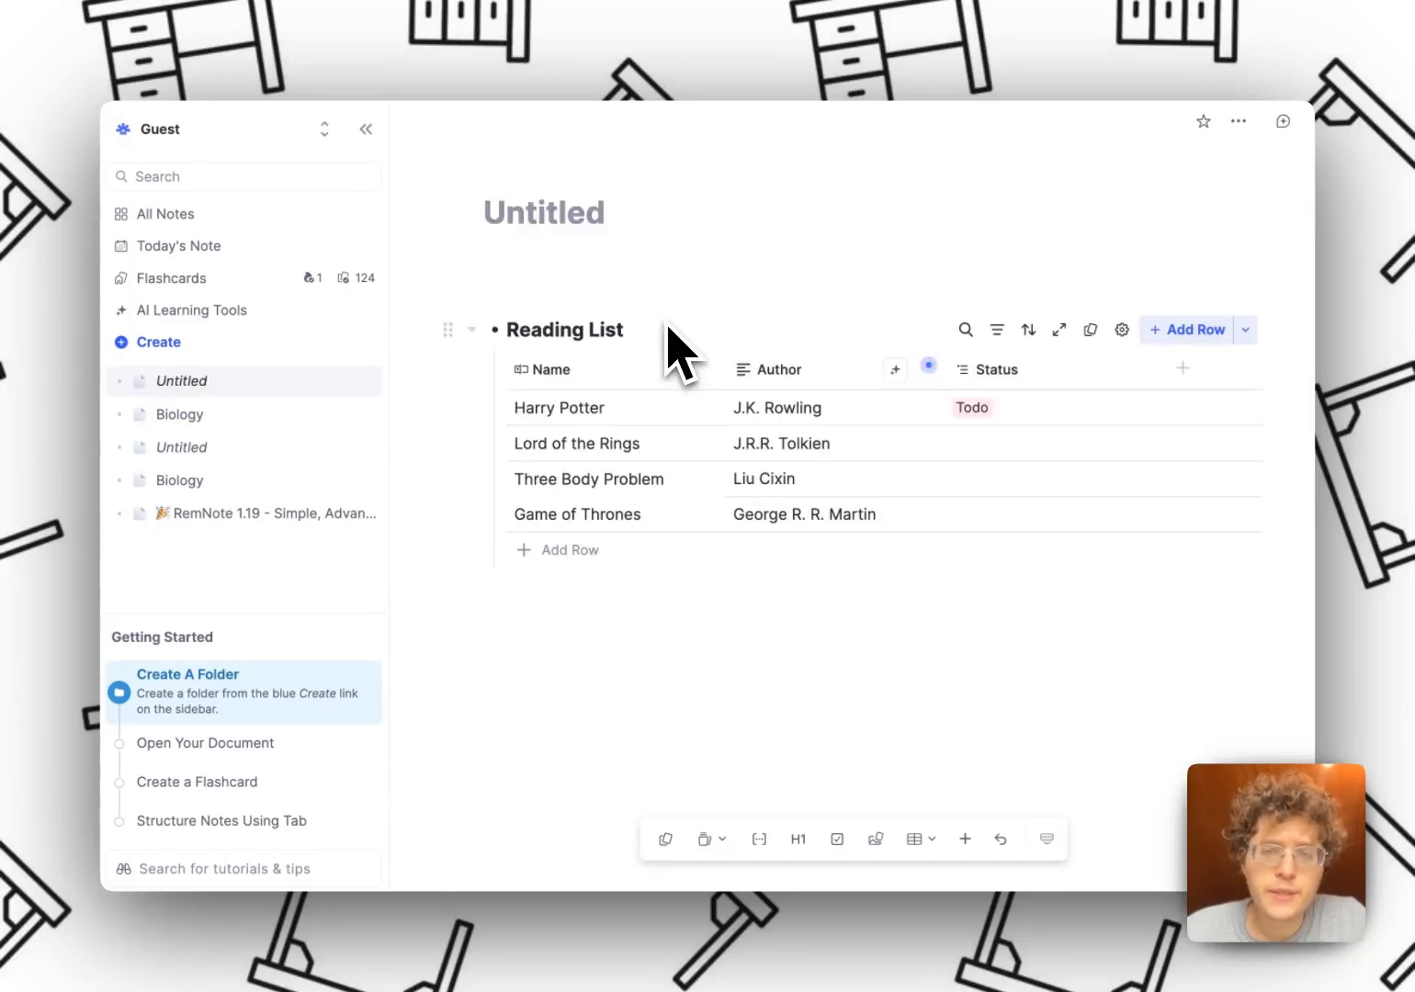
Step: Turn every row of the Reading List table into a document and check the Harry Potter document
{"action": "left_click", "coordinate": [589, 367]}
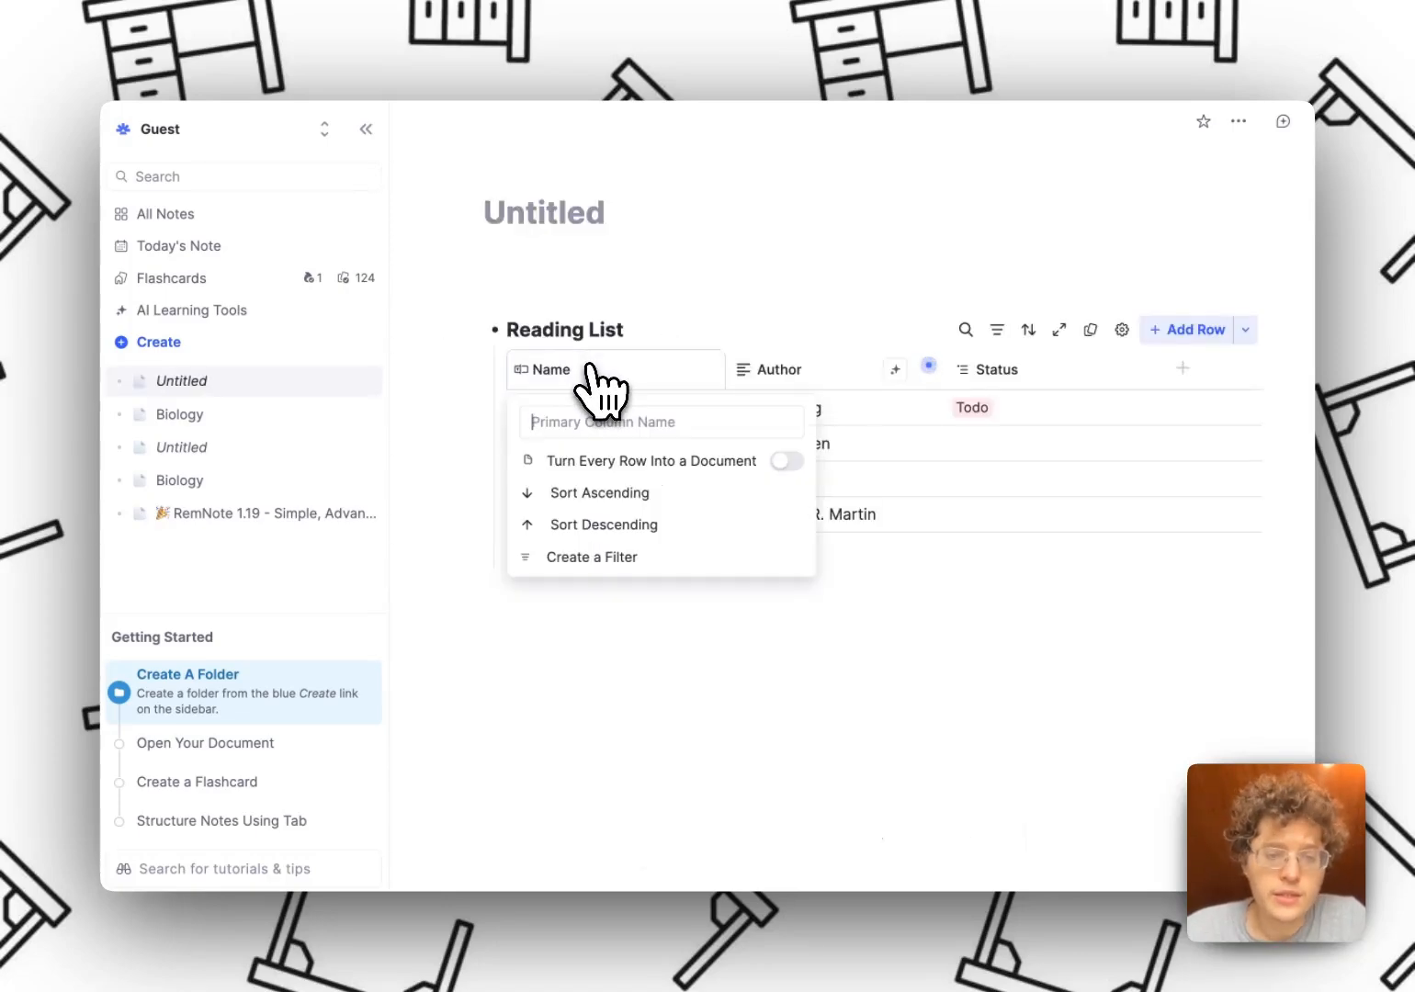
{"action": "left_click", "coordinate": [782, 462]}
{"action": "left_click", "coordinate": [713, 329]}
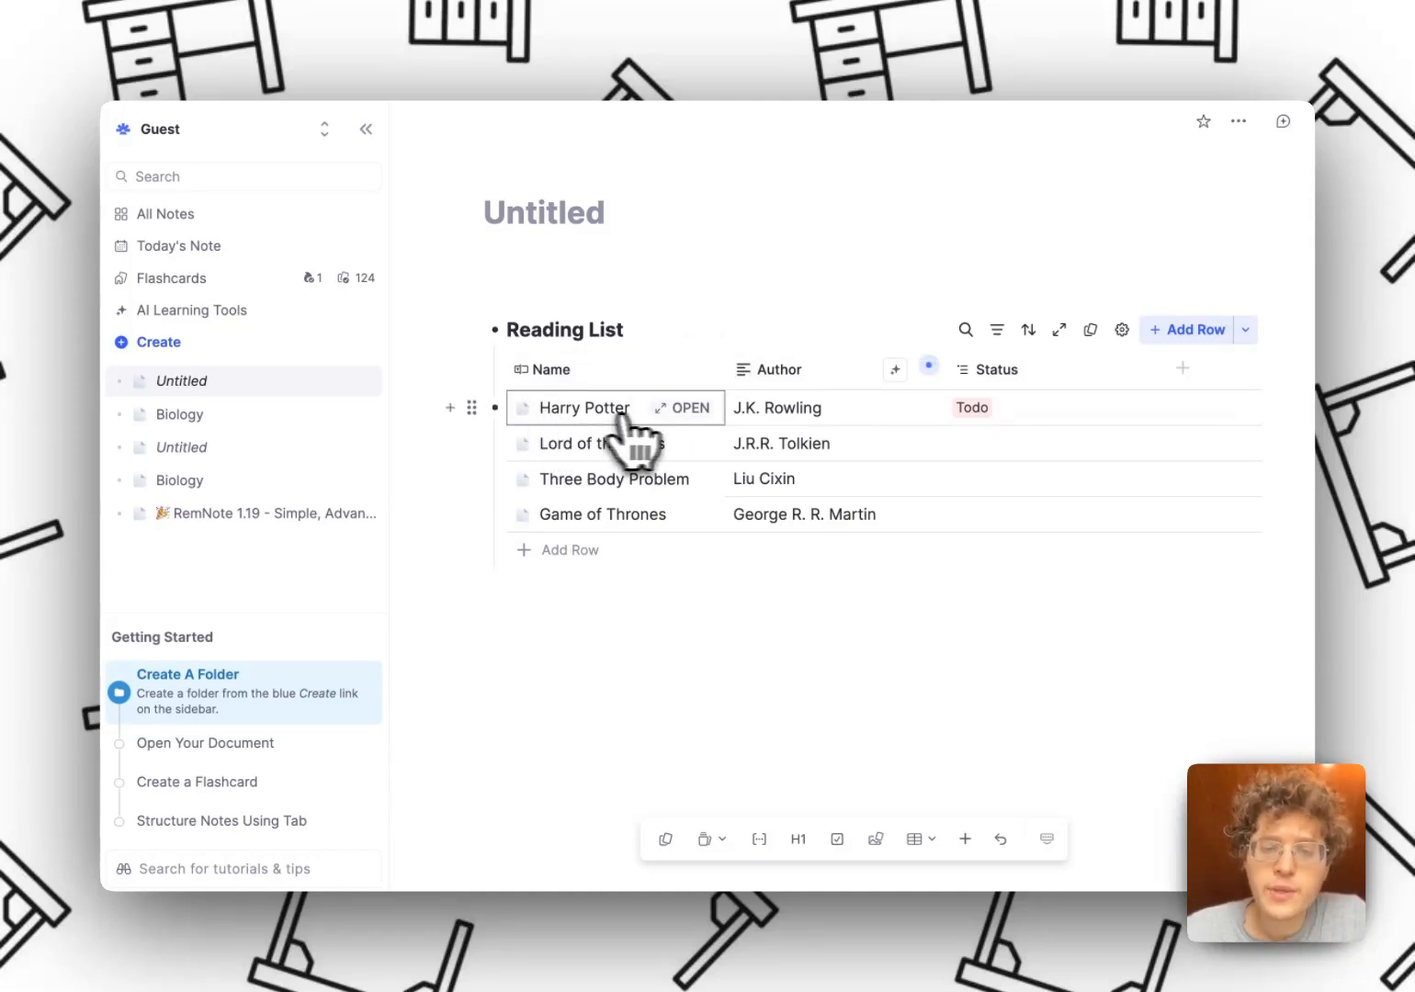
{"action": "left_click", "coordinate": [685, 408]}
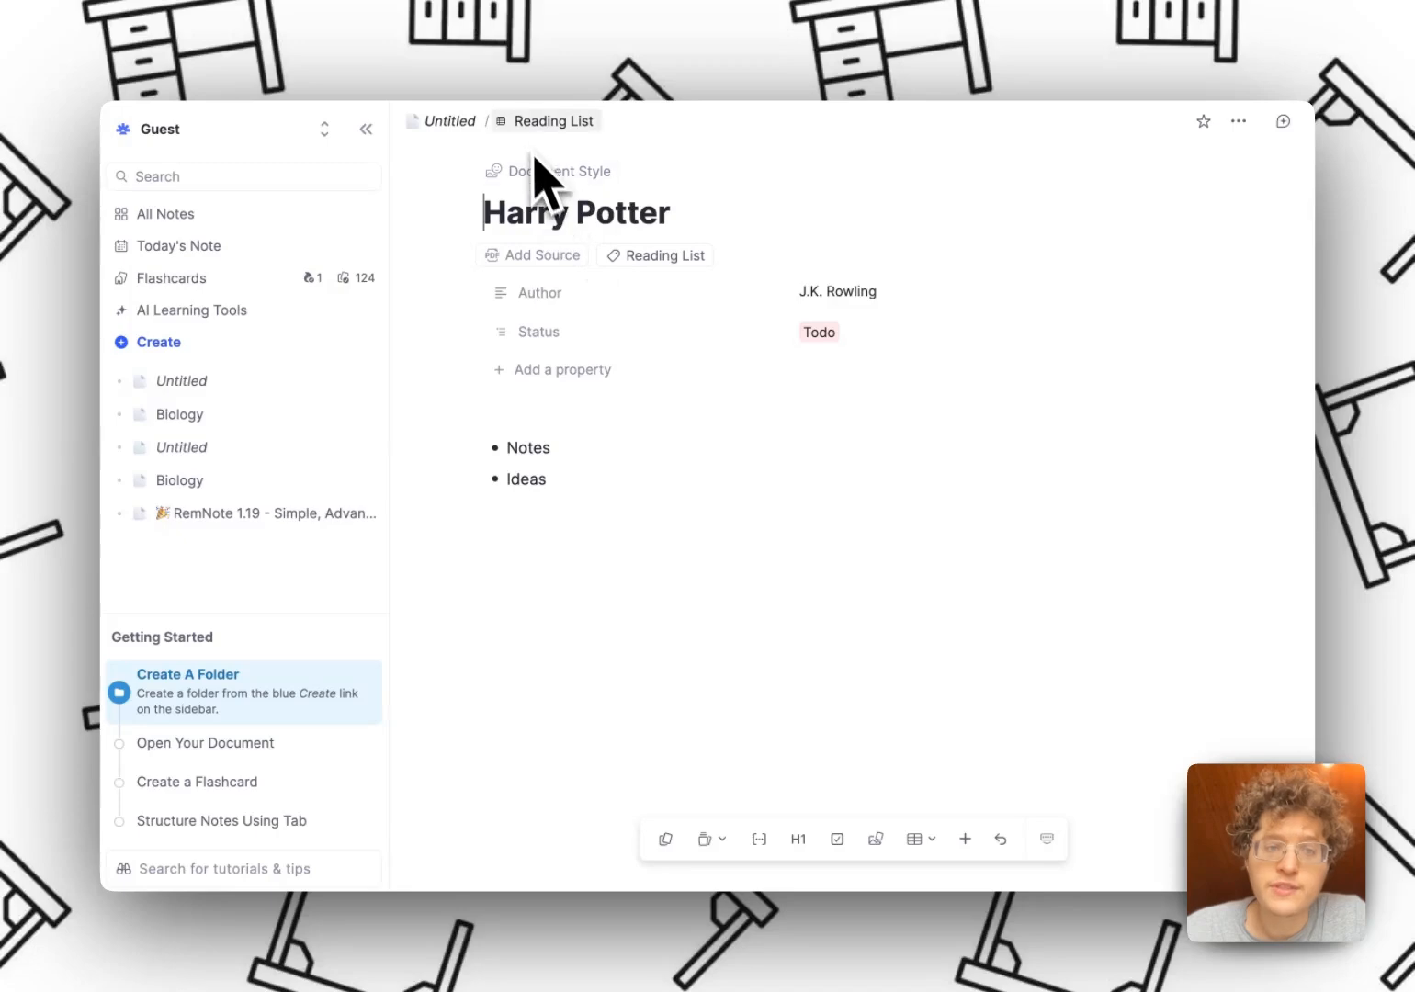
{"action": "left_click", "coordinate": [450, 121]}
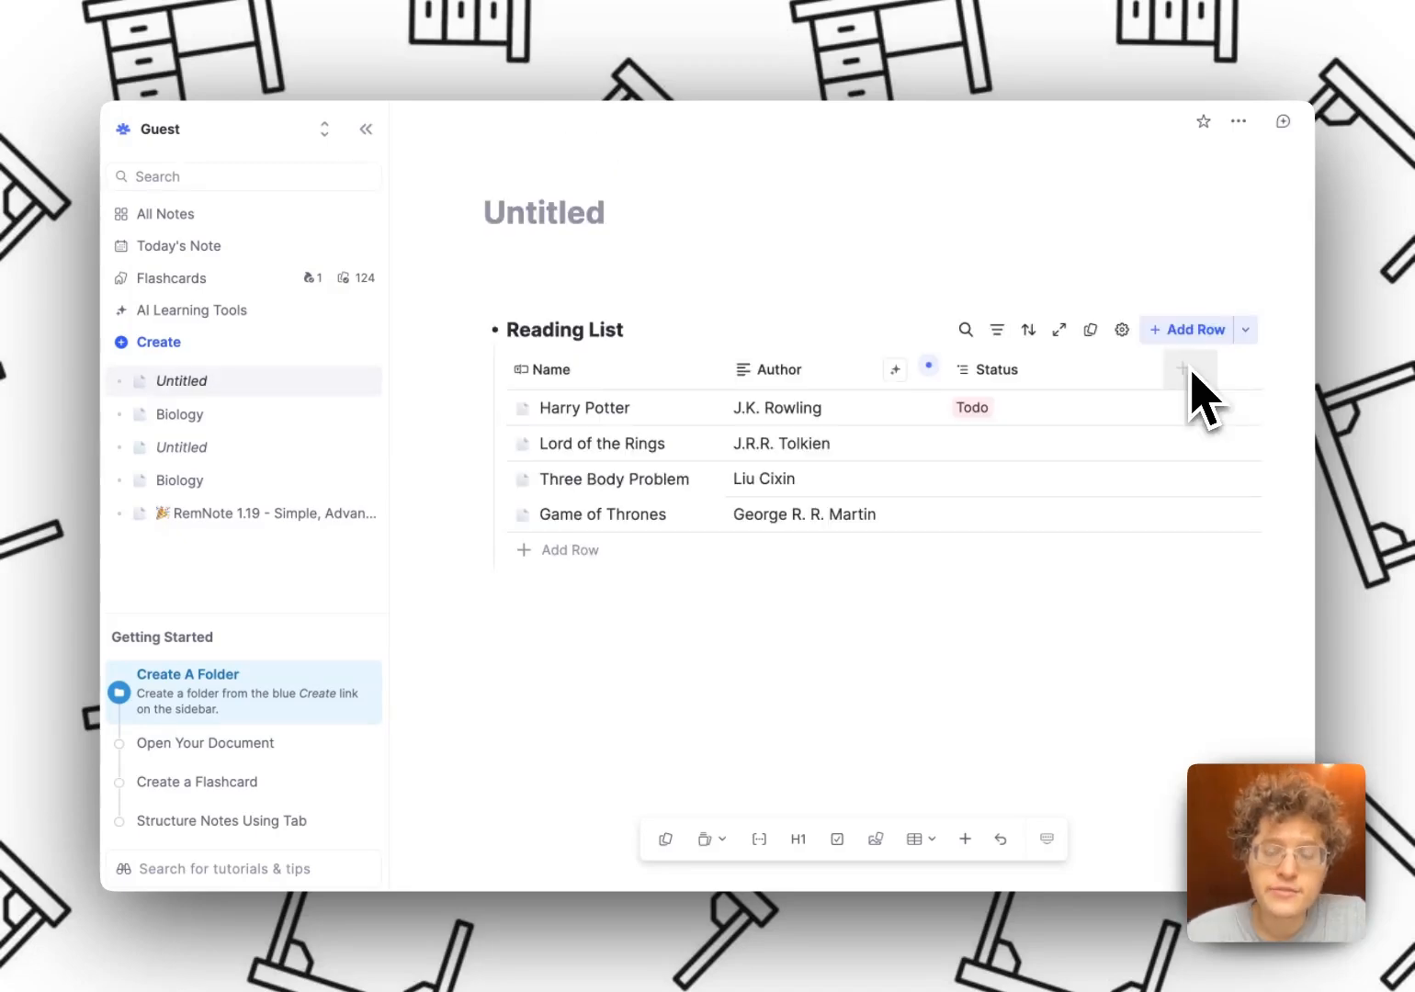
{"action": "left_click", "coordinate": [966, 333]}
{"action": "left_click", "coordinate": [993, 333]}
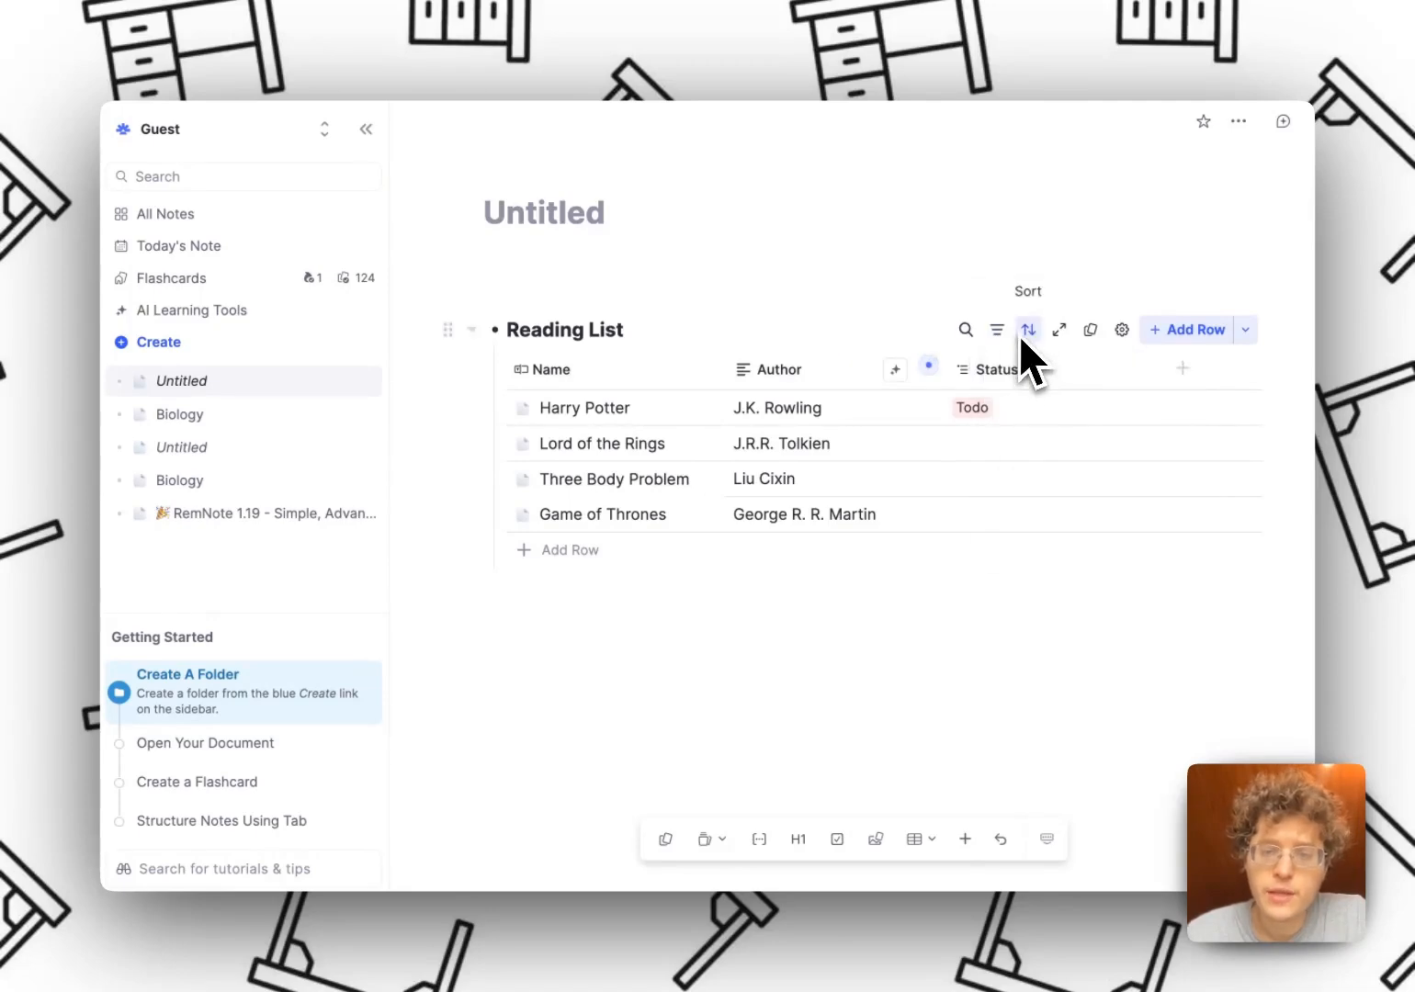
{"action": "left_click", "coordinate": [1024, 332]}
Step: Add the AI-suggested Genre column with AI Autofill to the Reading List table
{"action": "left_click", "coordinate": [1182, 369]}
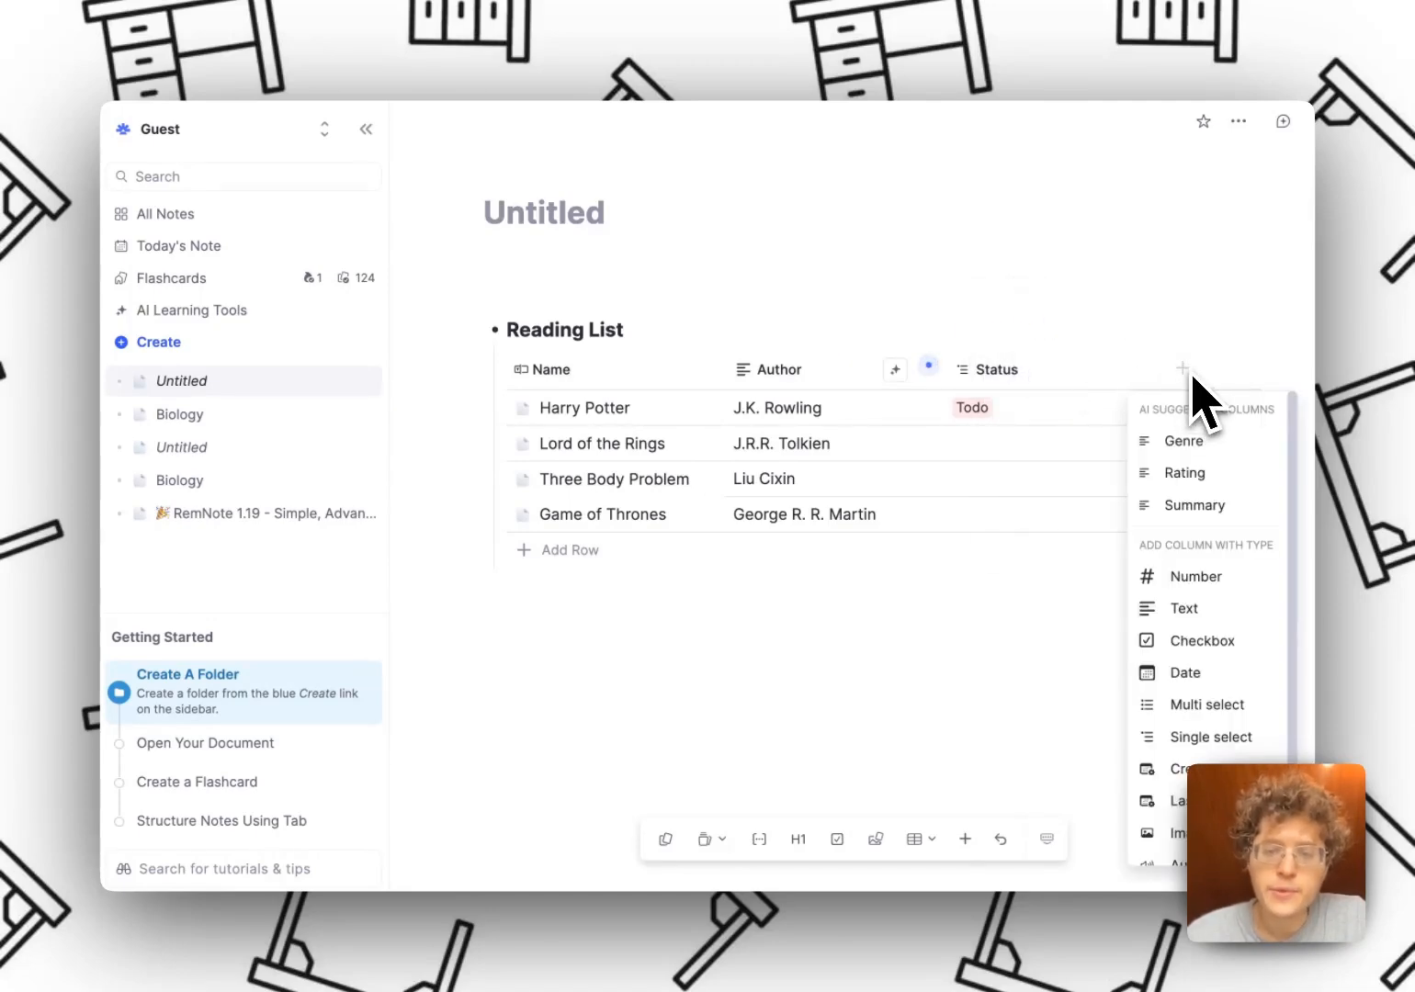
{"action": "left_click", "coordinate": [1194, 441]}
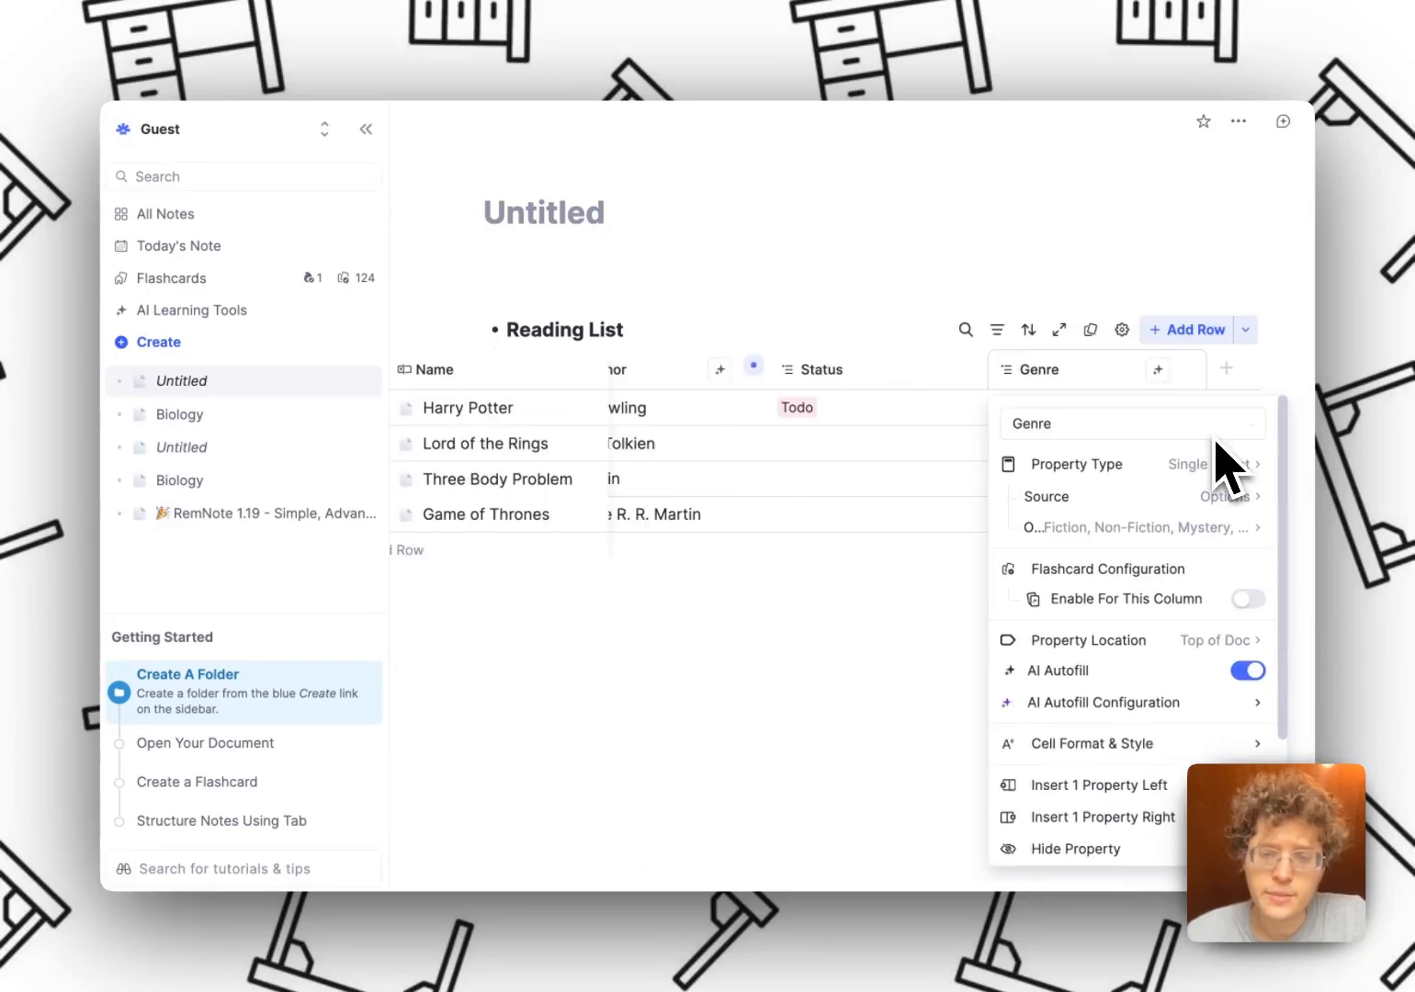
{"action": "left_click", "coordinate": [1107, 382]}
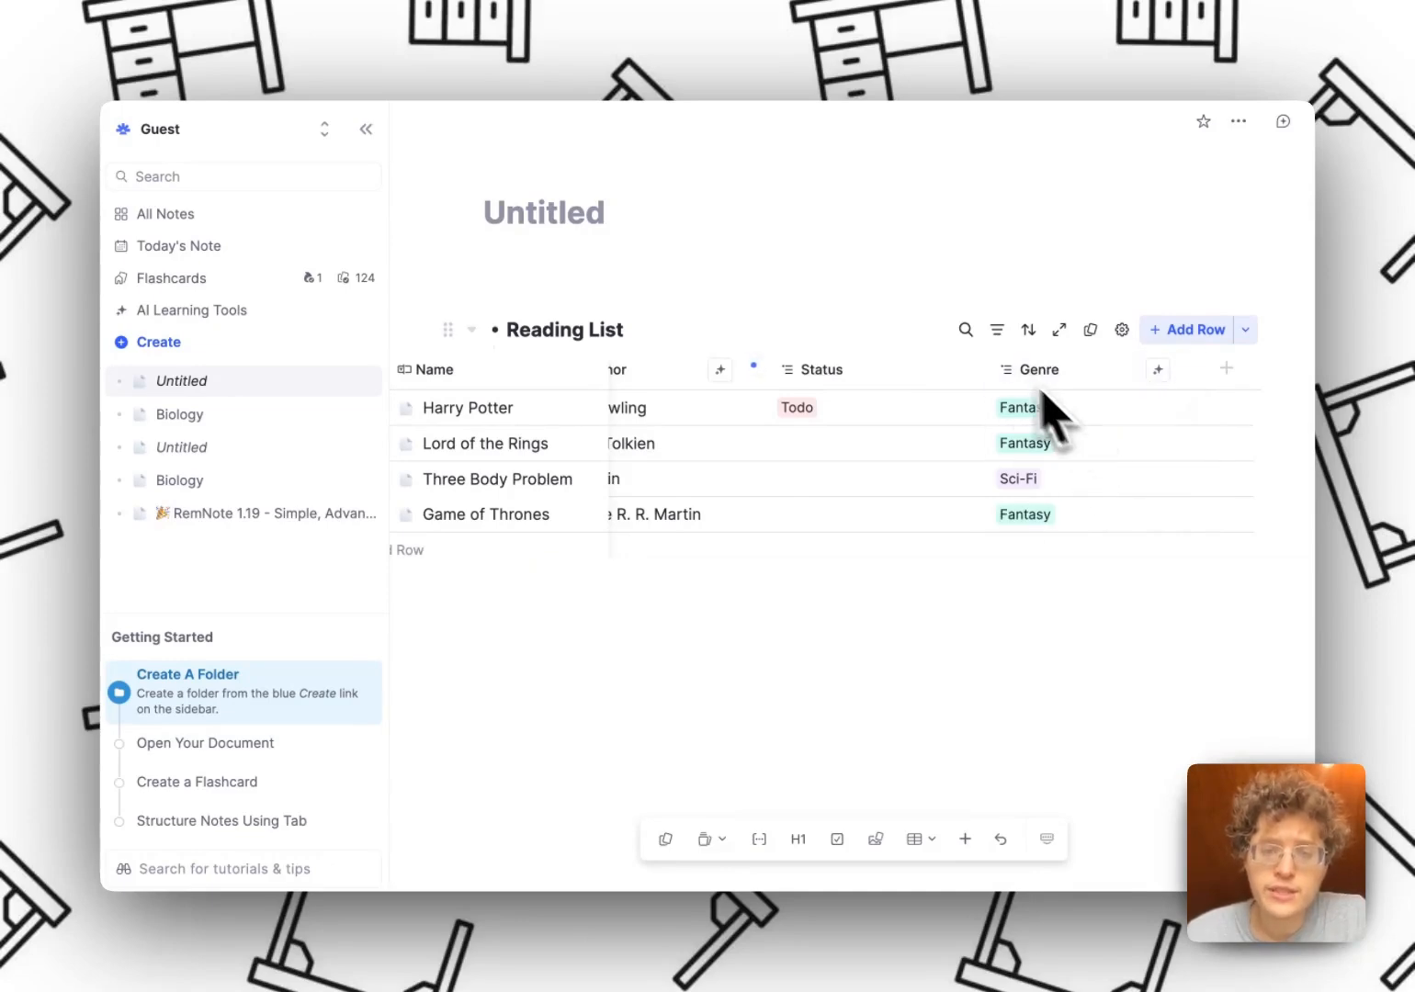
Step: Filter the Reading List table to rows whose Genre is Sci-Fi
{"action": "left_click", "coordinate": [997, 331]}
{"action": "left_click", "coordinate": [1038, 525]}
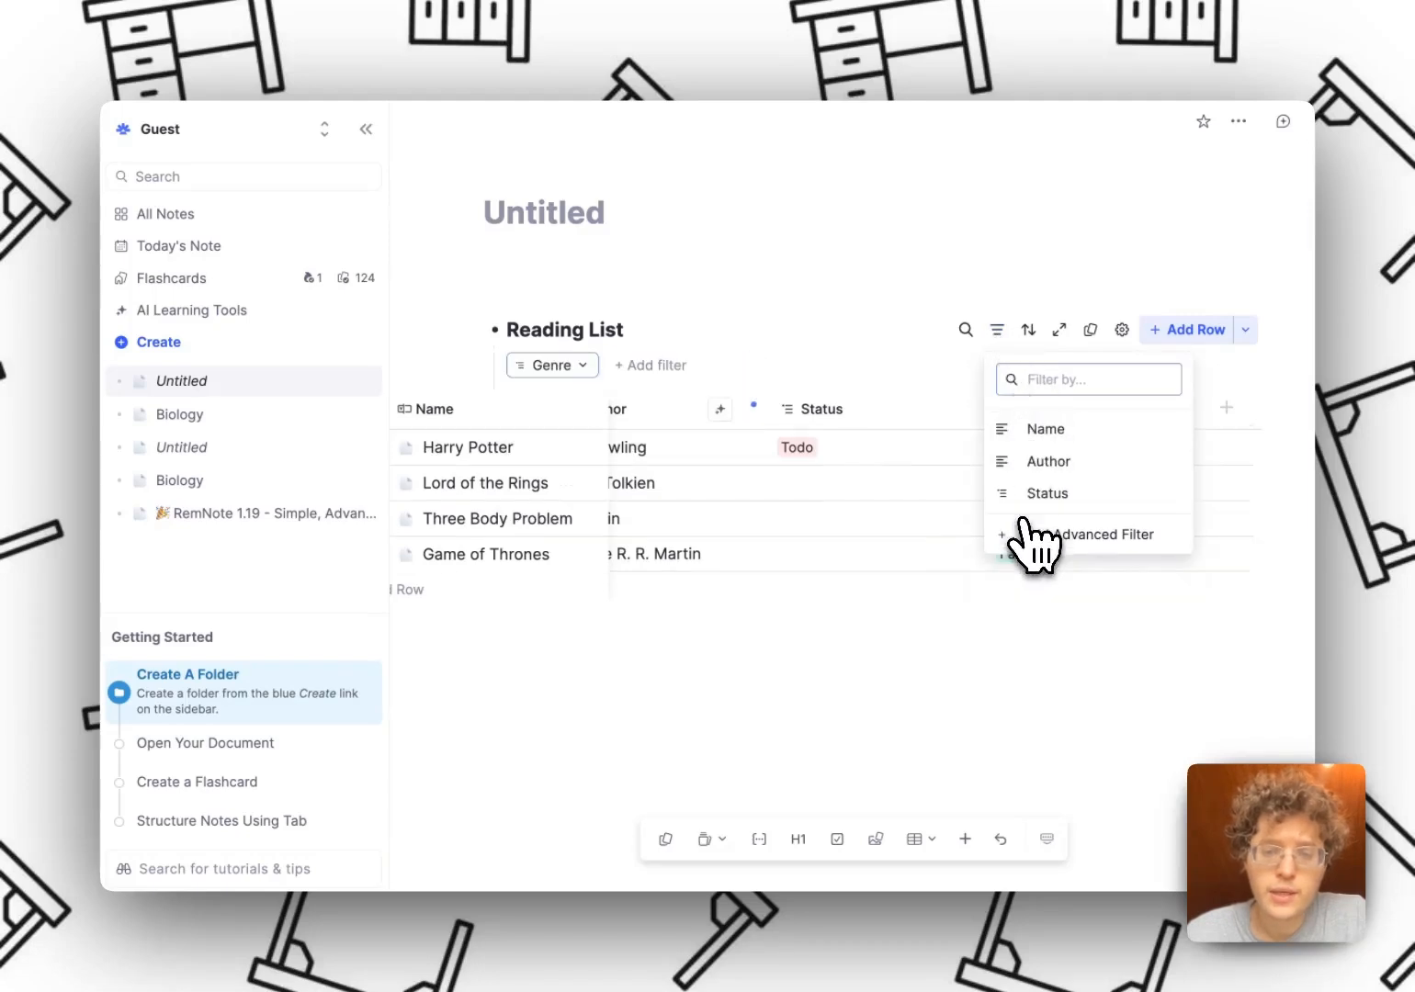
{"action": "left_click", "coordinate": [643, 669]}
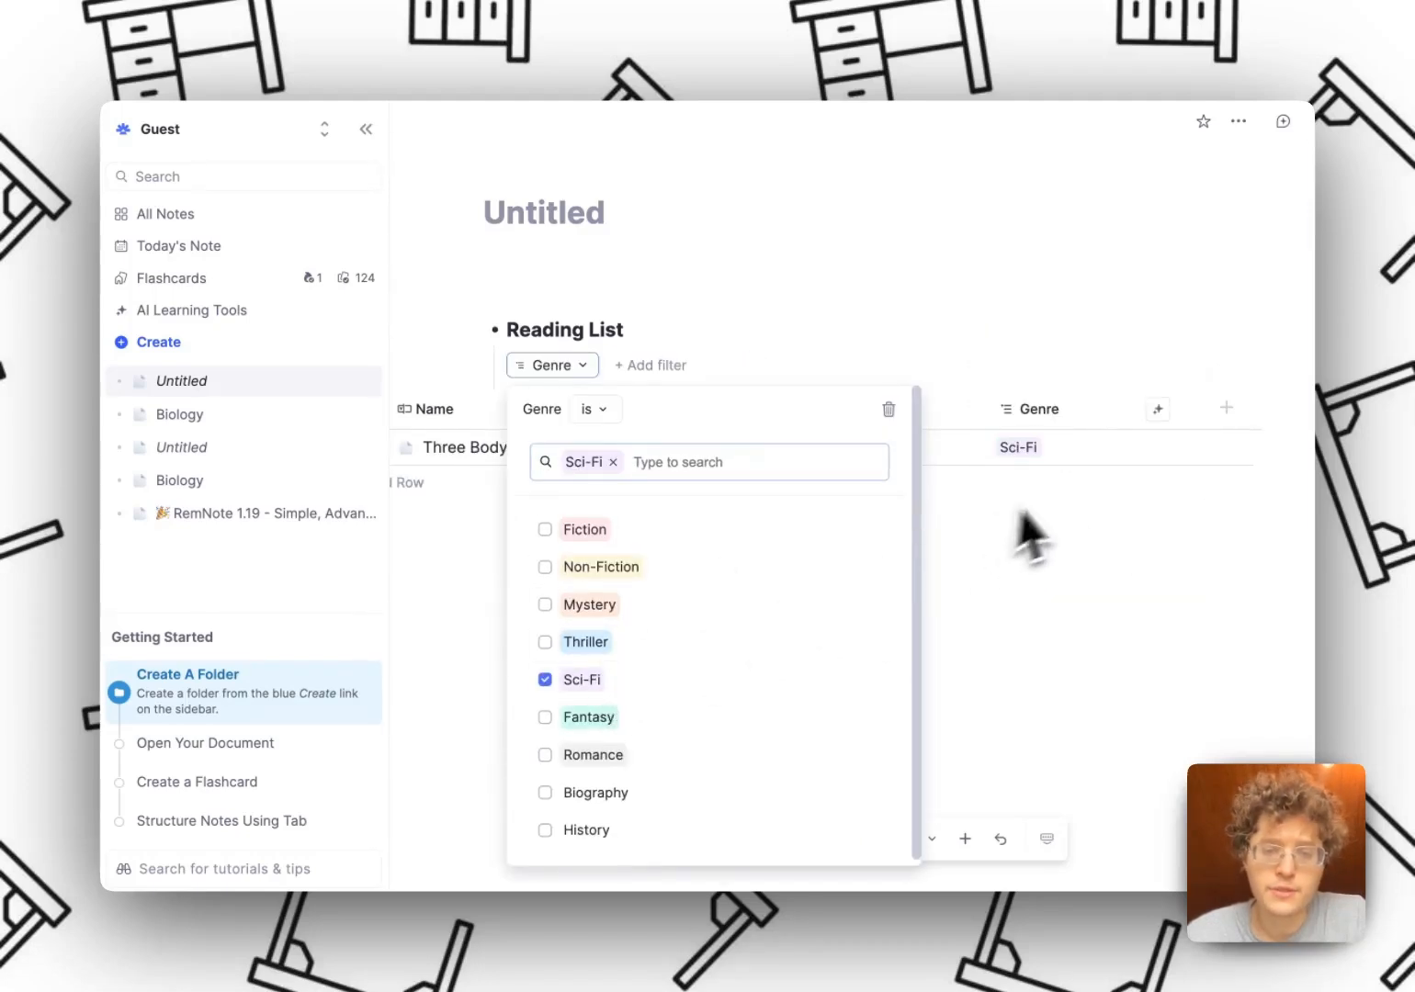
{"action": "left_click", "coordinate": [1057, 459]}
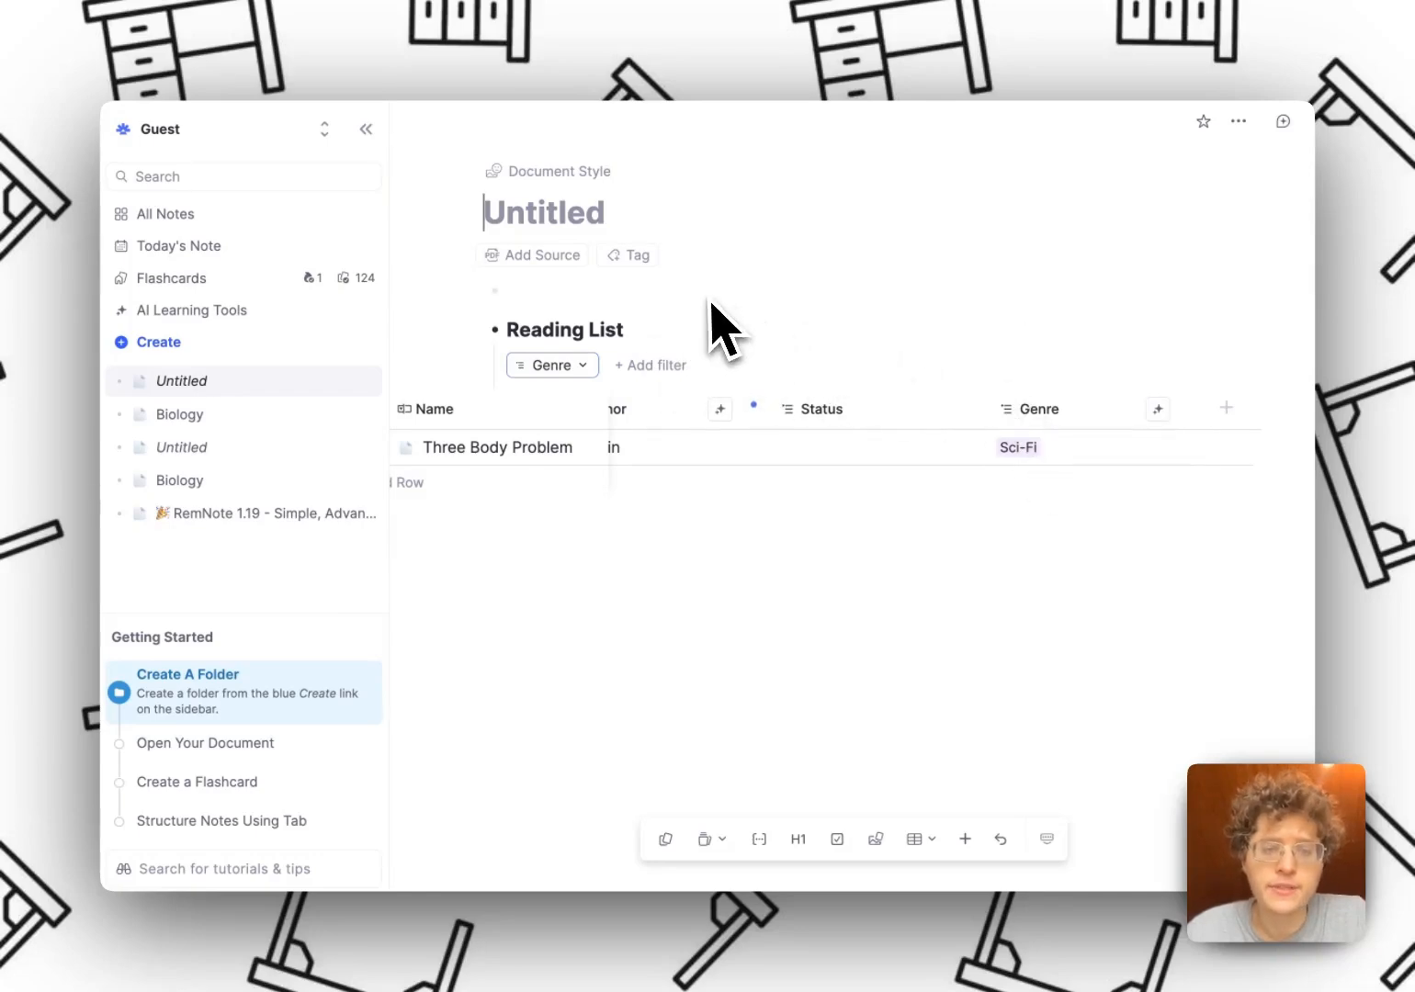
Step: Insert a new table view of the existing Reading List table below the filtered one
{"action": "left_click", "coordinate": [628, 581]}
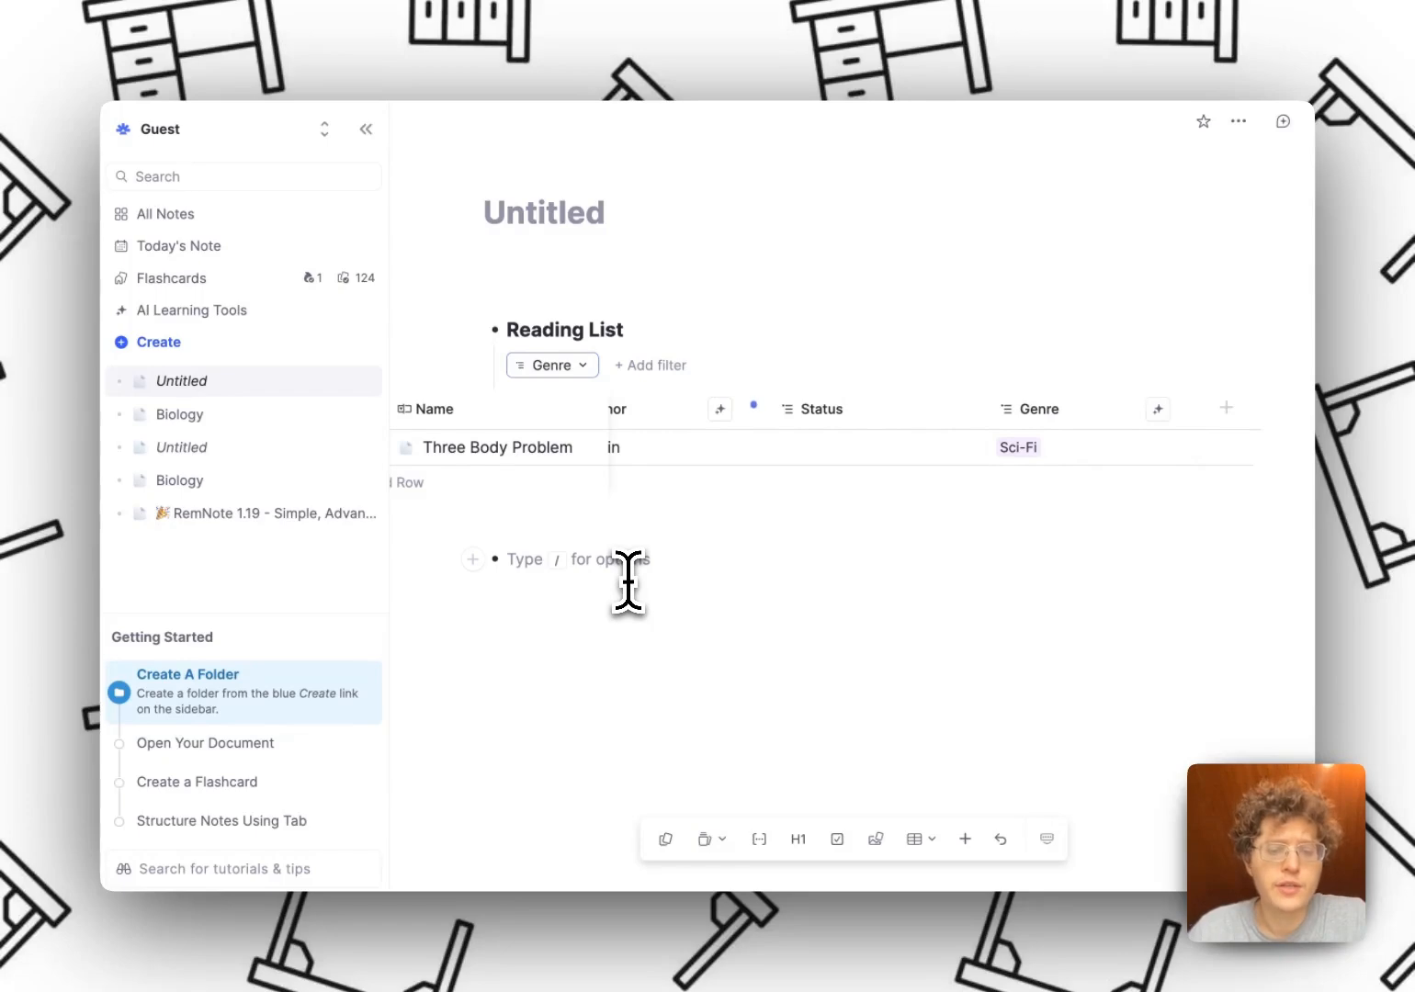
{"action": "type", "text": "/table"}
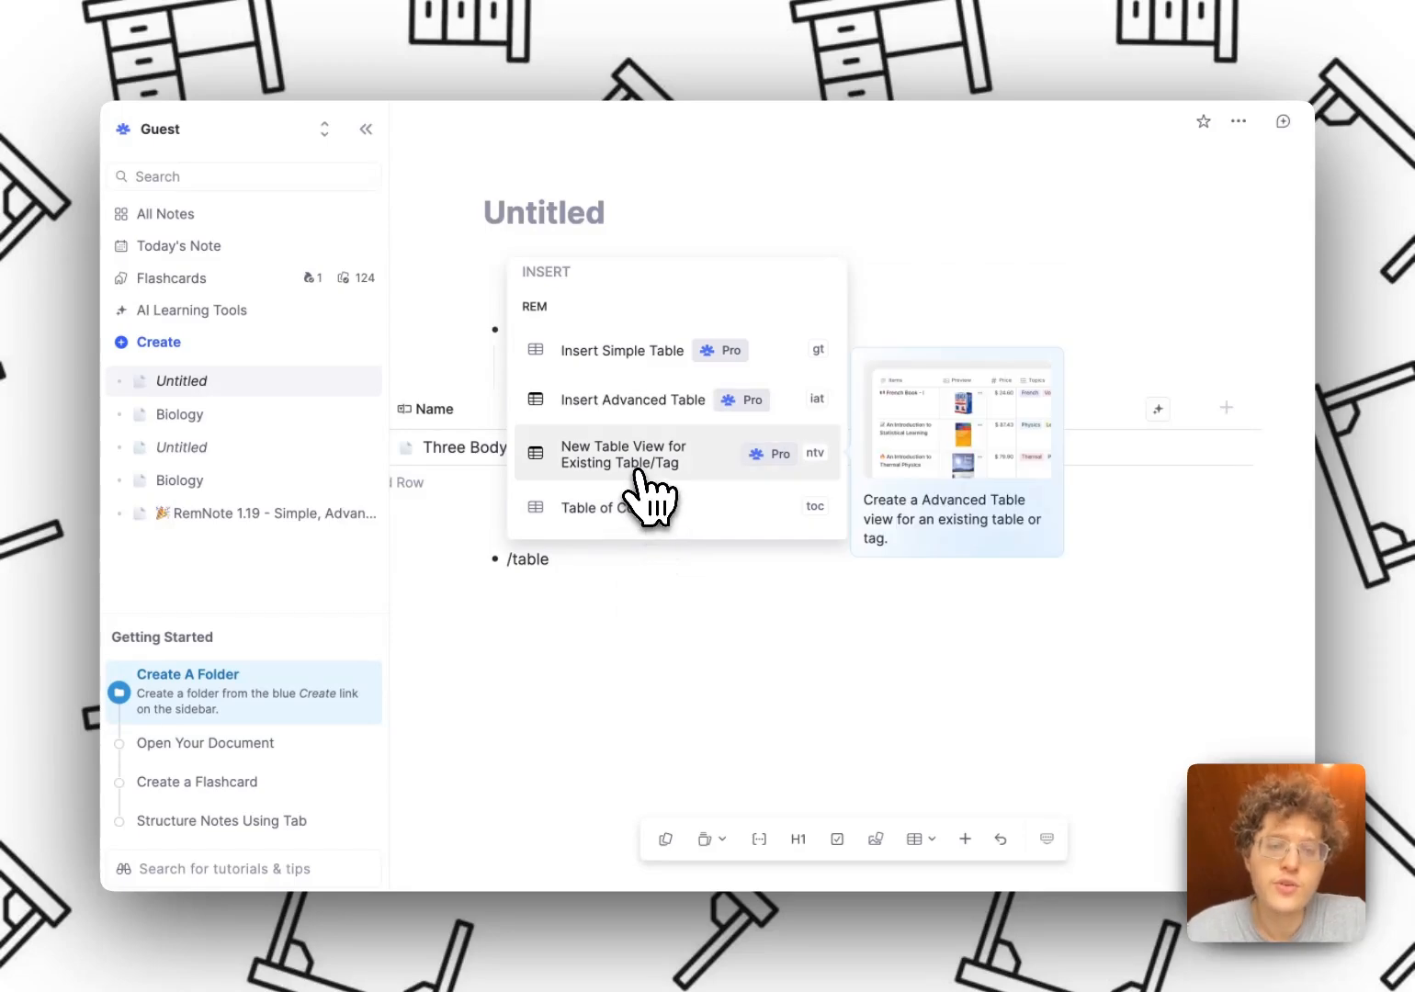
{"action": "left_click", "coordinate": [671, 467]}
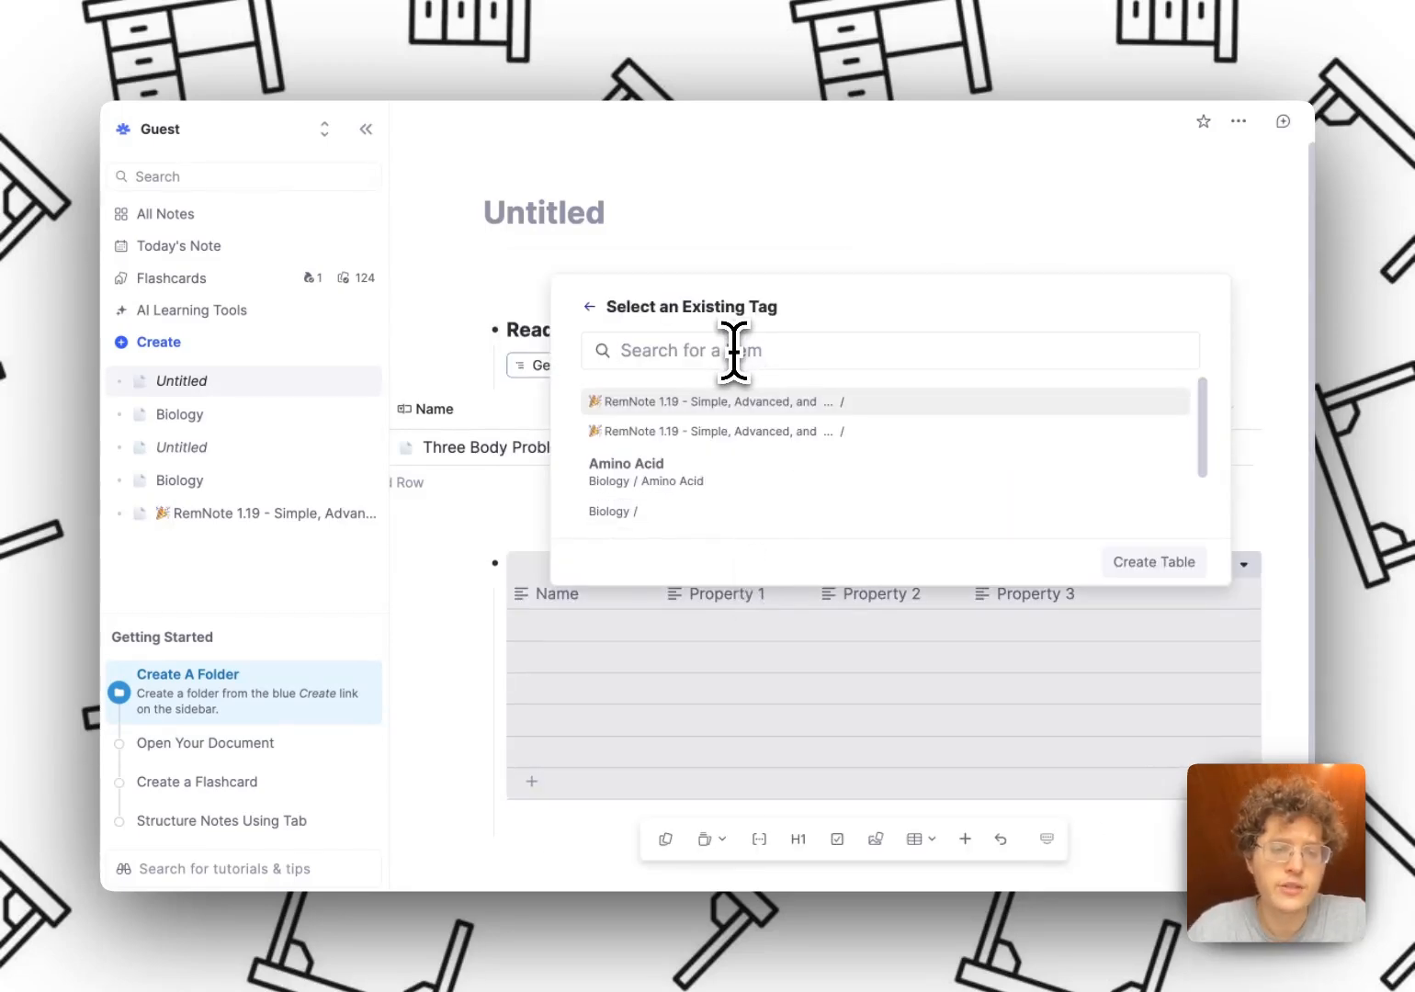
{"action": "left_click", "coordinate": [745, 480]}
{"action": "scroll", "coordinate": [746, 588], "scroll_direction": "down", "scroll_amount": 1}
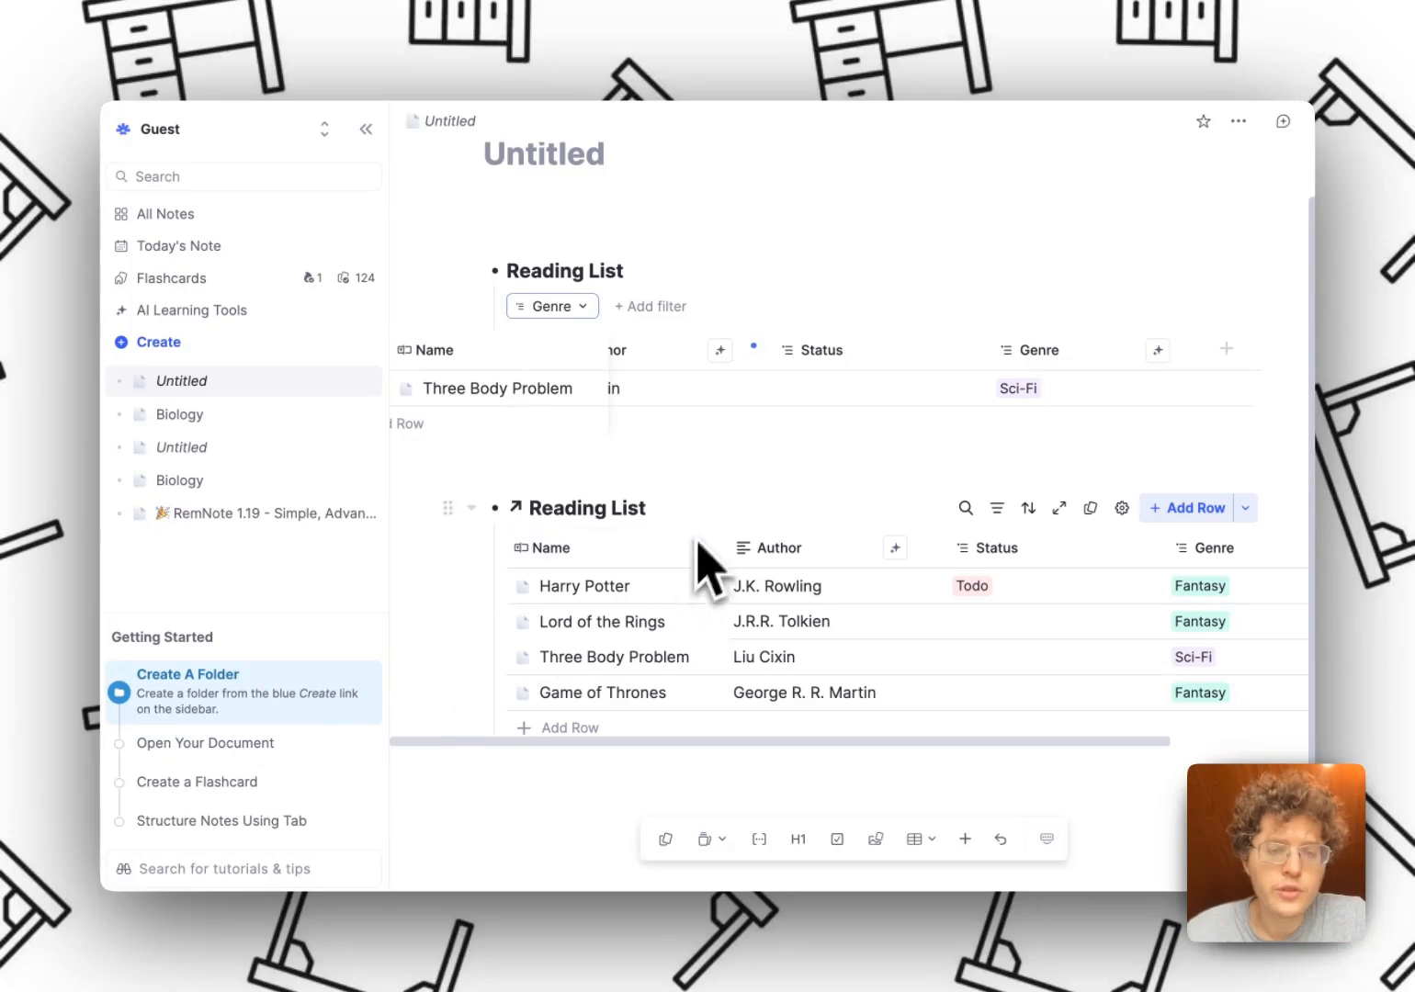
Step: Add a row named "Something" to the Reading List table filtered by Genre
{"action": "scroll", "coordinate": [811, 407], "scroll_direction": "left", "scroll_amount": 2}
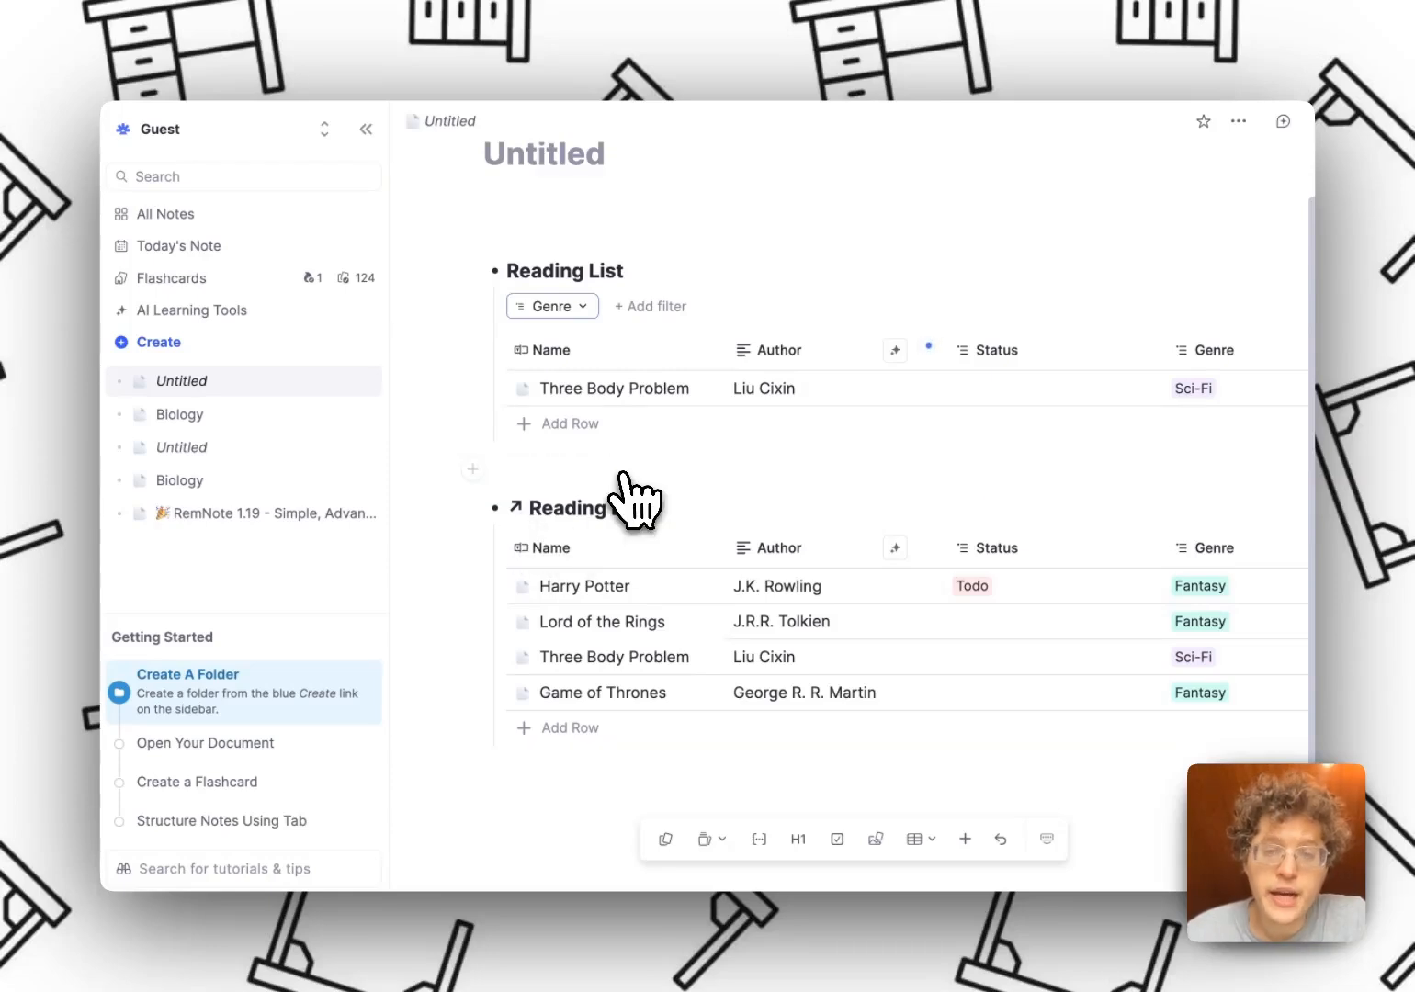
{"action": "left_click", "coordinate": [588, 424]}
{"action": "type", "text": "So"}
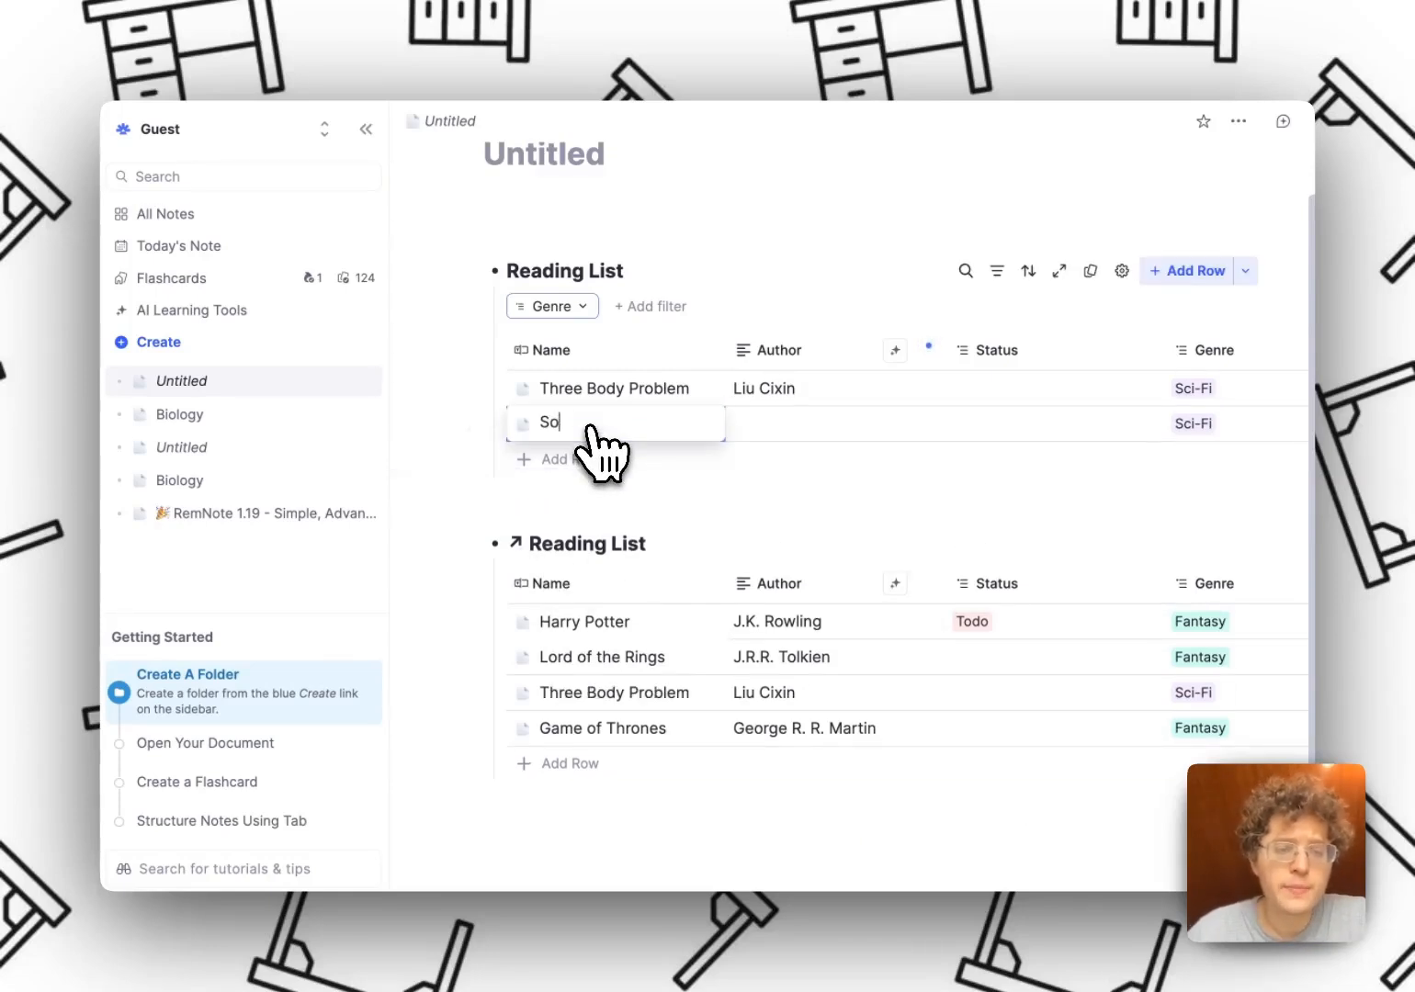
{"action": "type", "text": "mething"}
{"action": "key", "text": "Return"}
{"action": "left_click", "coordinate": [632, 501]}
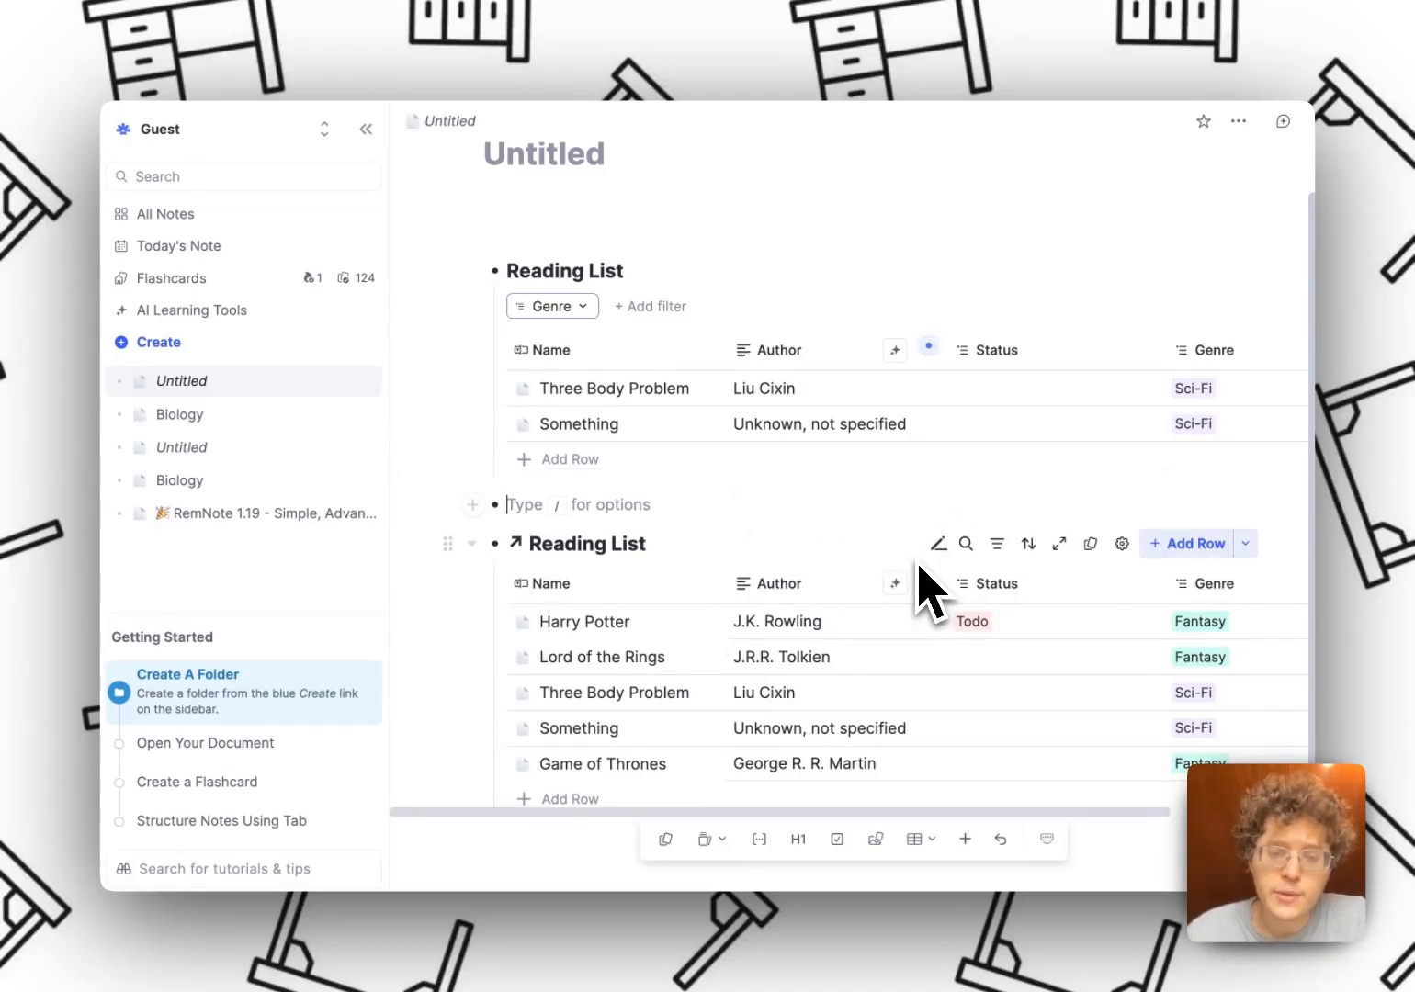
Step: Filter the linked Reading List view to rows whose Genre is Fantasy
{"action": "left_click", "coordinate": [997, 543]}
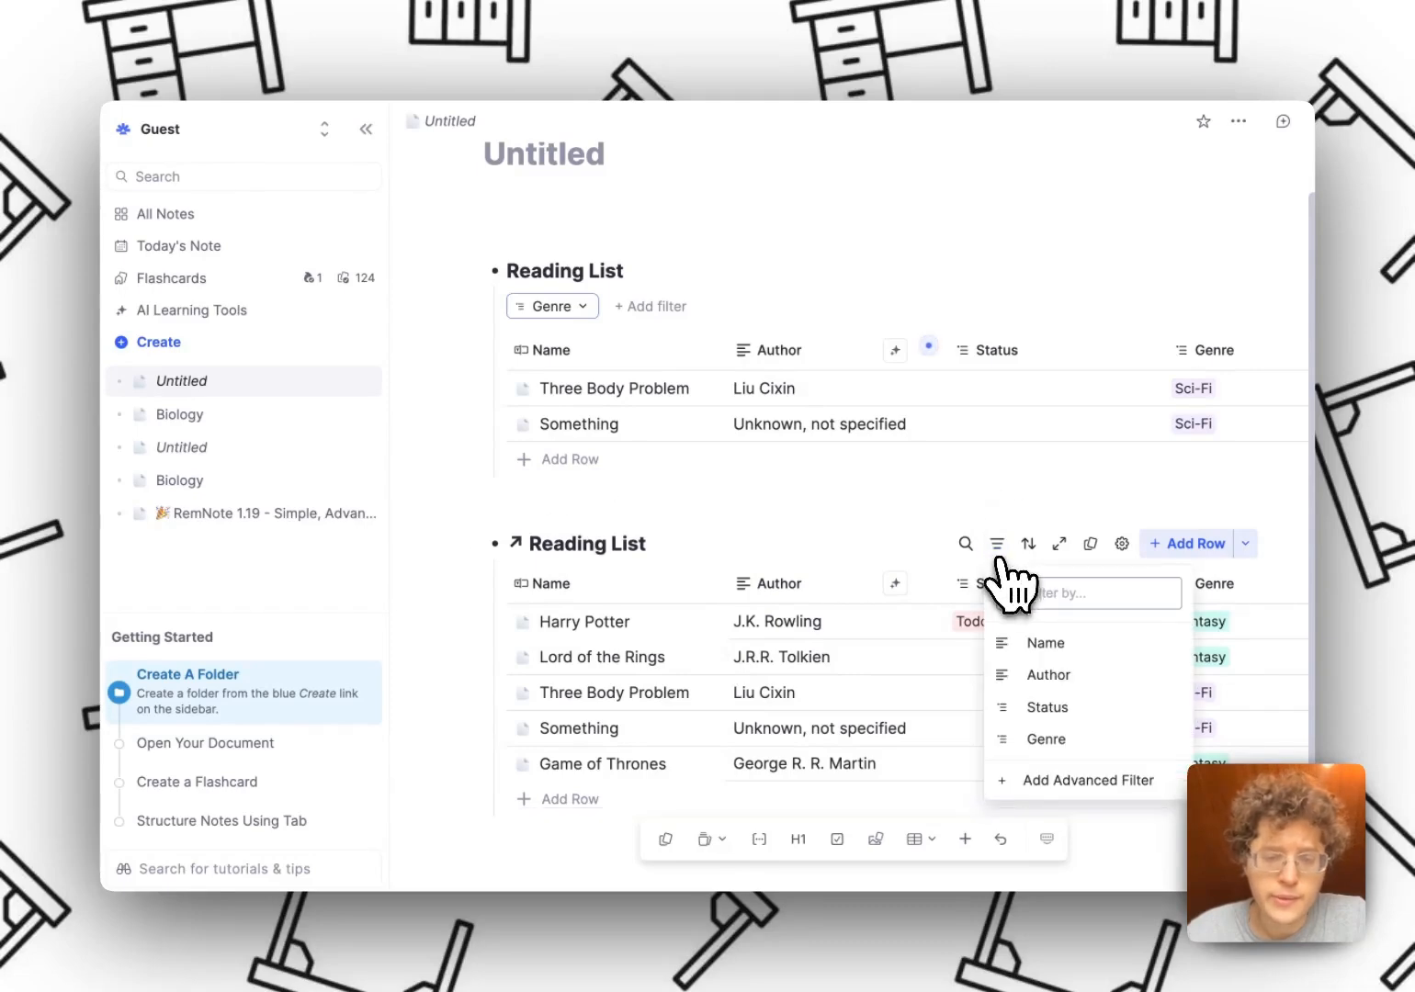
{"action": "left_click", "coordinate": [1048, 739]}
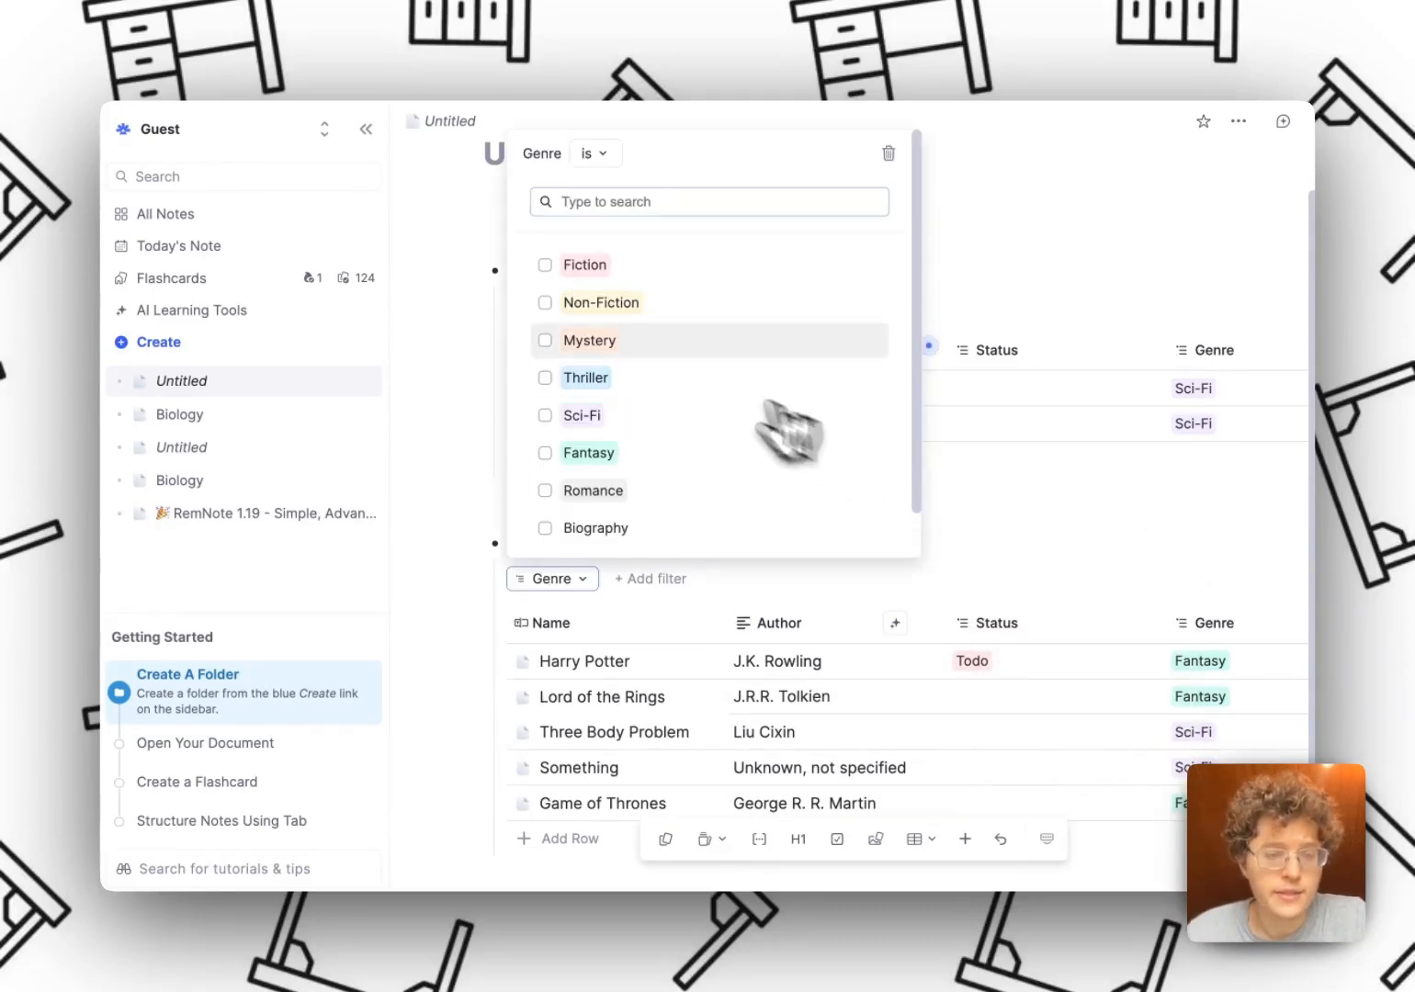
{"action": "left_click", "coordinate": [658, 452]}
{"action": "left_click", "coordinate": [1117, 577]}
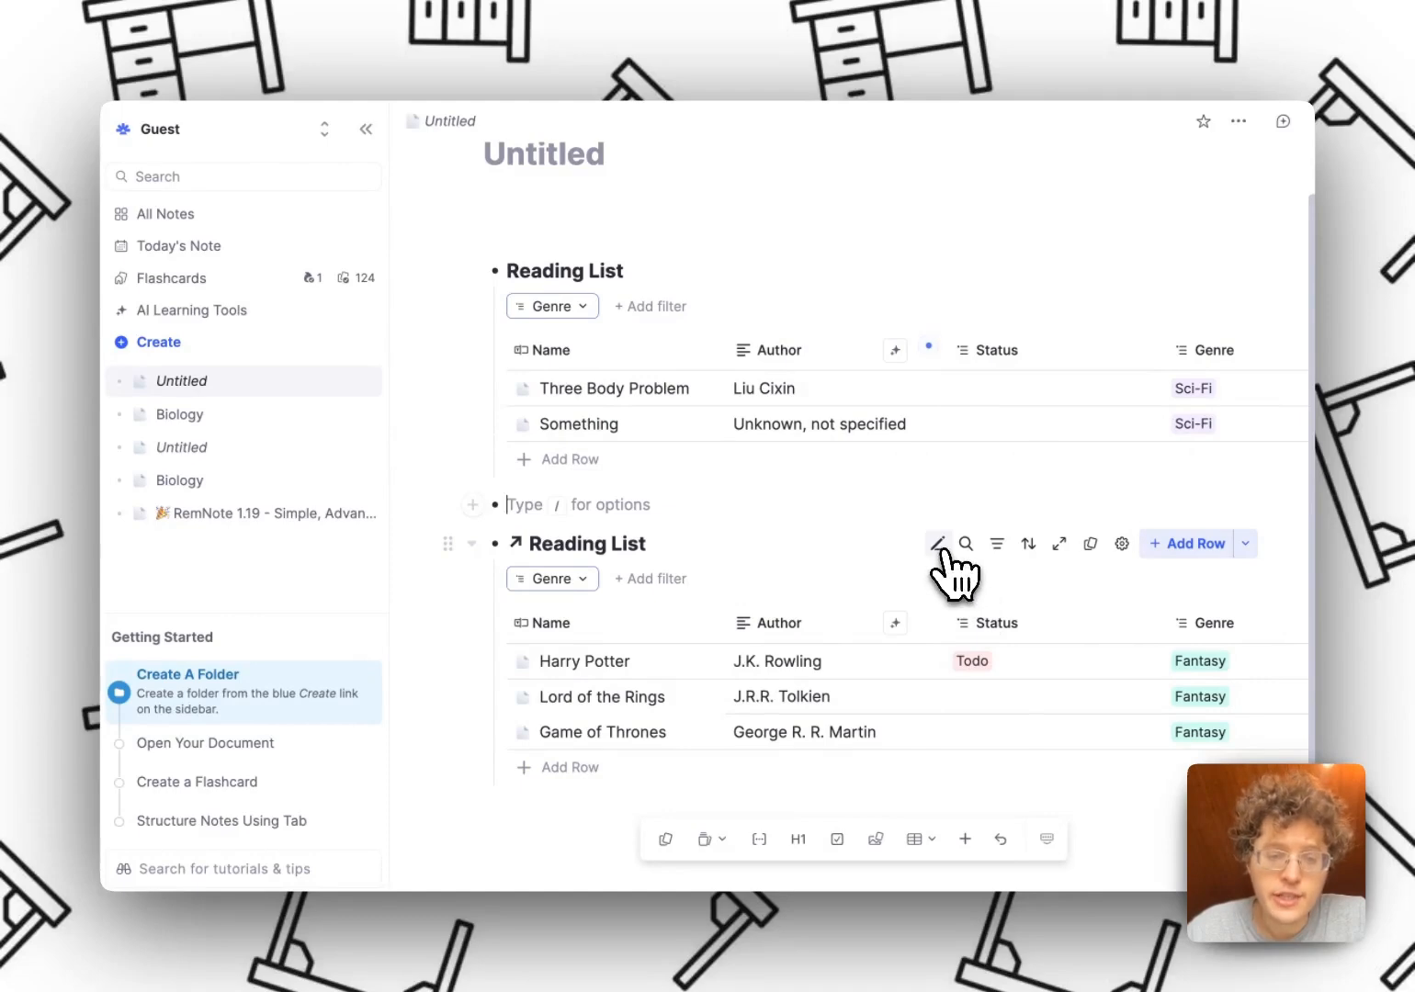
Step: Rename the Fantasy-filtered Reading List view as "Fantasy Books"
{"action": "left_click", "coordinate": [941, 546]}
{"action": "type", "text": "Fat"}
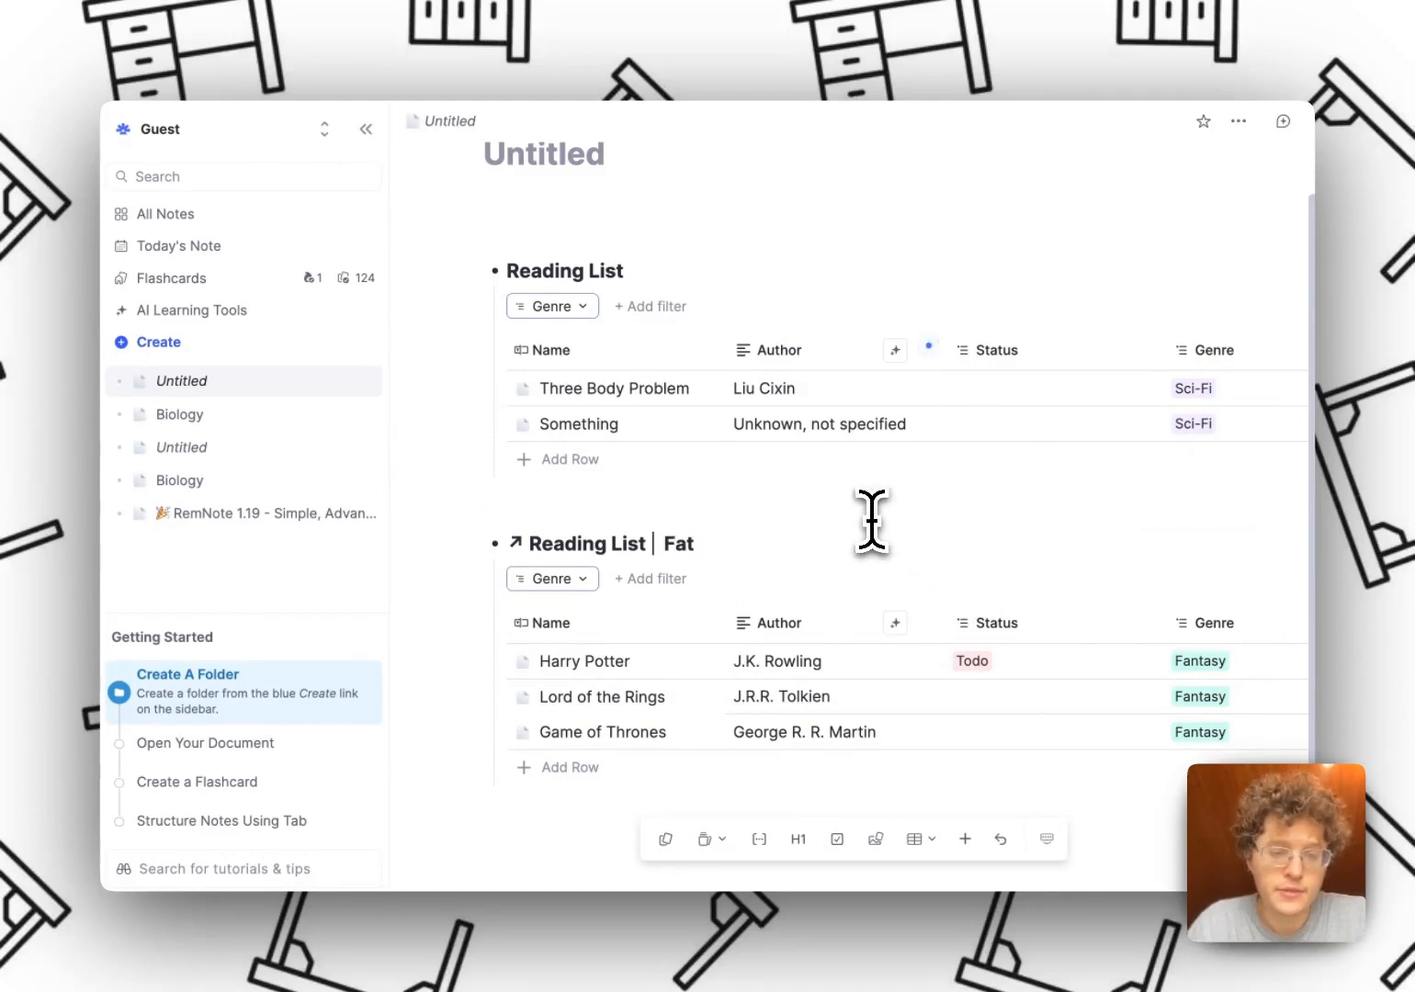
{"action": "key", "text": "BackSpace"}
{"action": "type", "text": "n"}
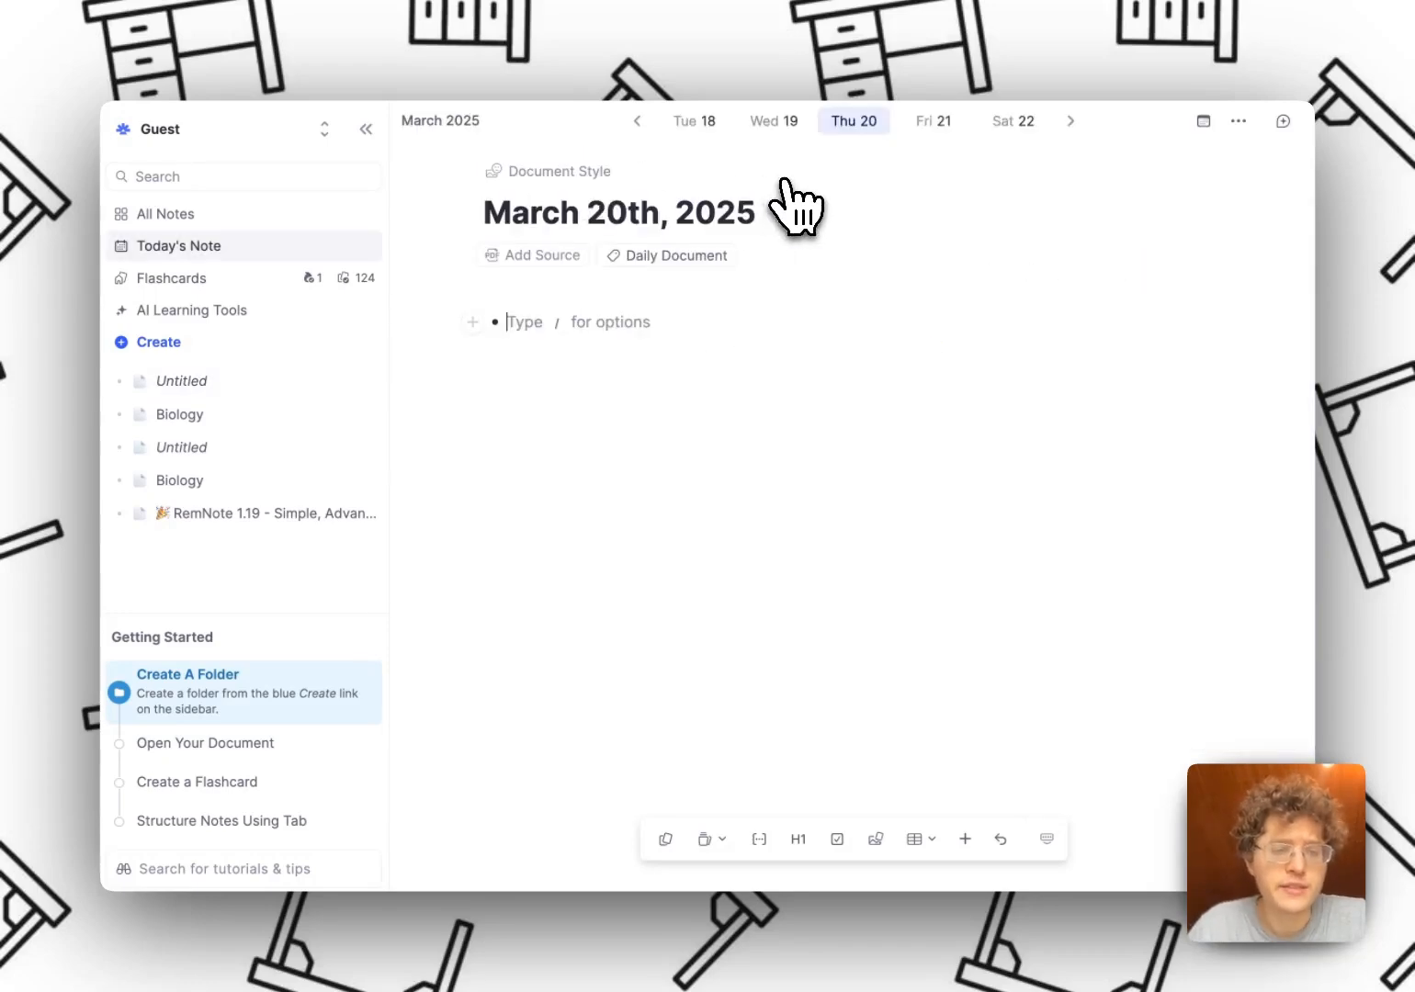
Step: Insert a new view of the existing Reading List table in the March 20th, 2025 daily note
{"action": "type", "text": "/table"}
{"action": "key", "text": "Return"}
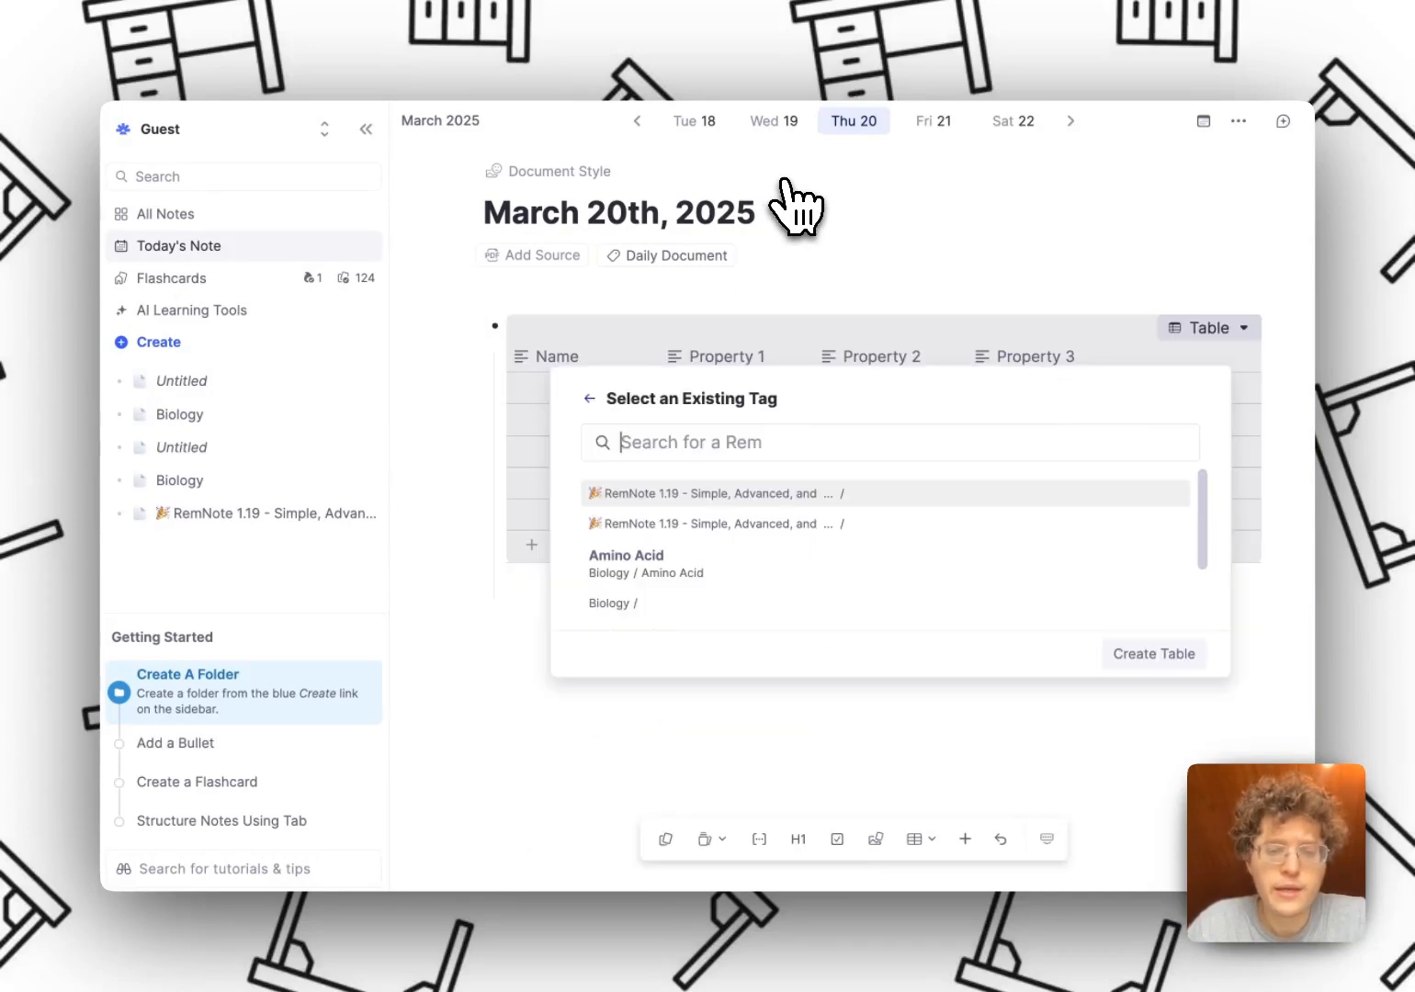
{"action": "type", "text": "readin"}
{"action": "key", "text": "Return"}
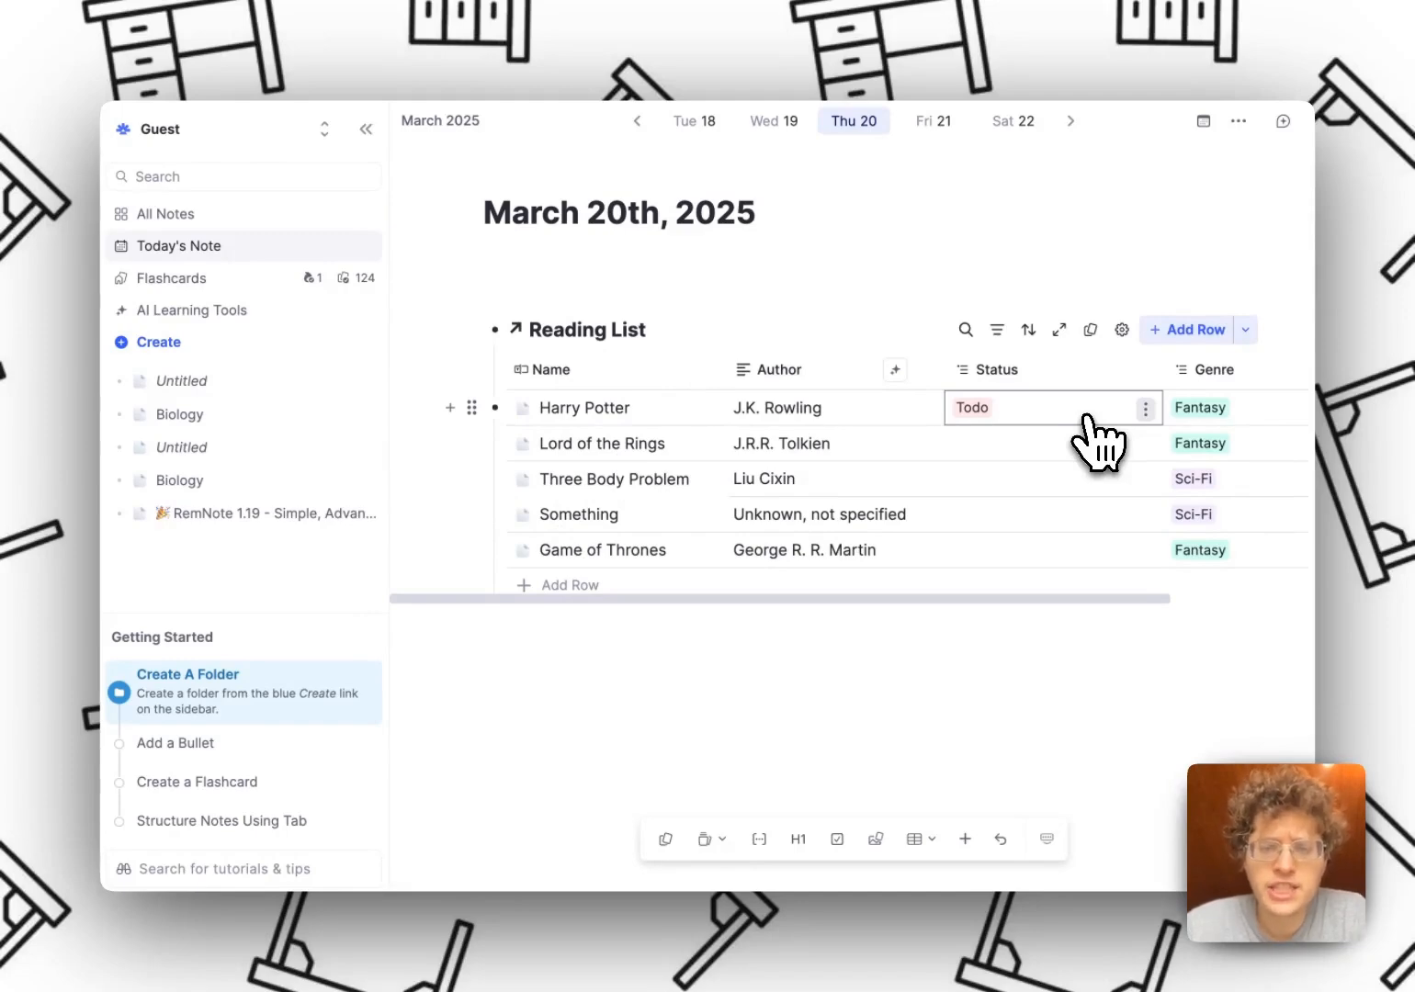
{"action": "left_click", "coordinate": [997, 329]}
{"action": "left_click", "coordinate": [1028, 331]}
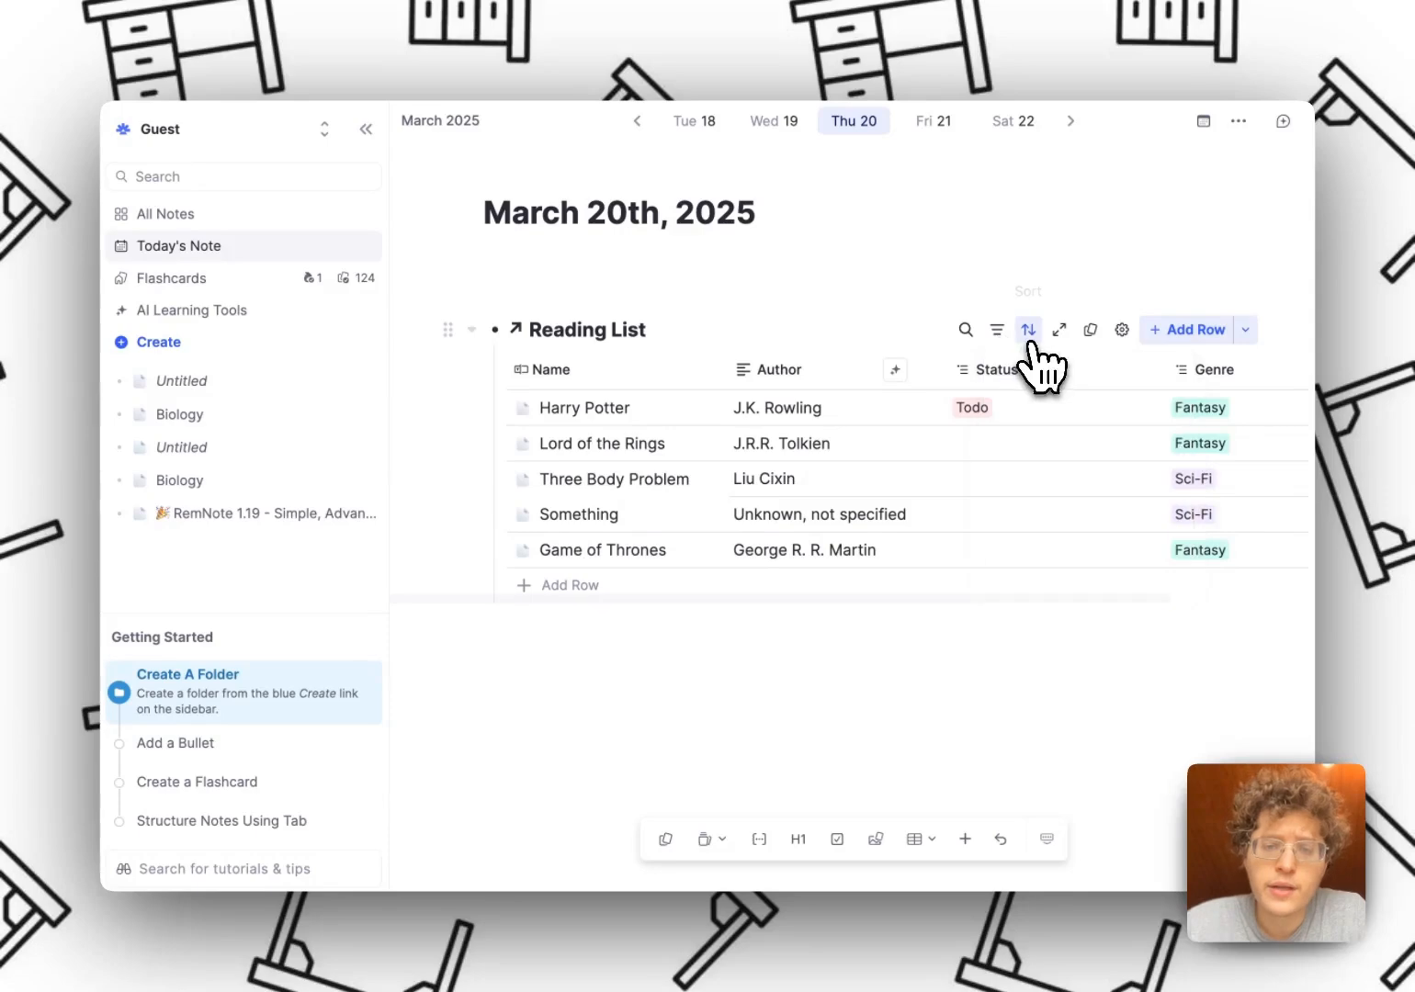
{"action": "left_click", "coordinate": [1028, 331]}
{"action": "left_click", "coordinate": [1026, 342]}
{"action": "left_click", "coordinate": [974, 340]}
{"action": "left_click", "coordinate": [989, 340]}
{"action": "left_click", "coordinate": [1087, 341]}
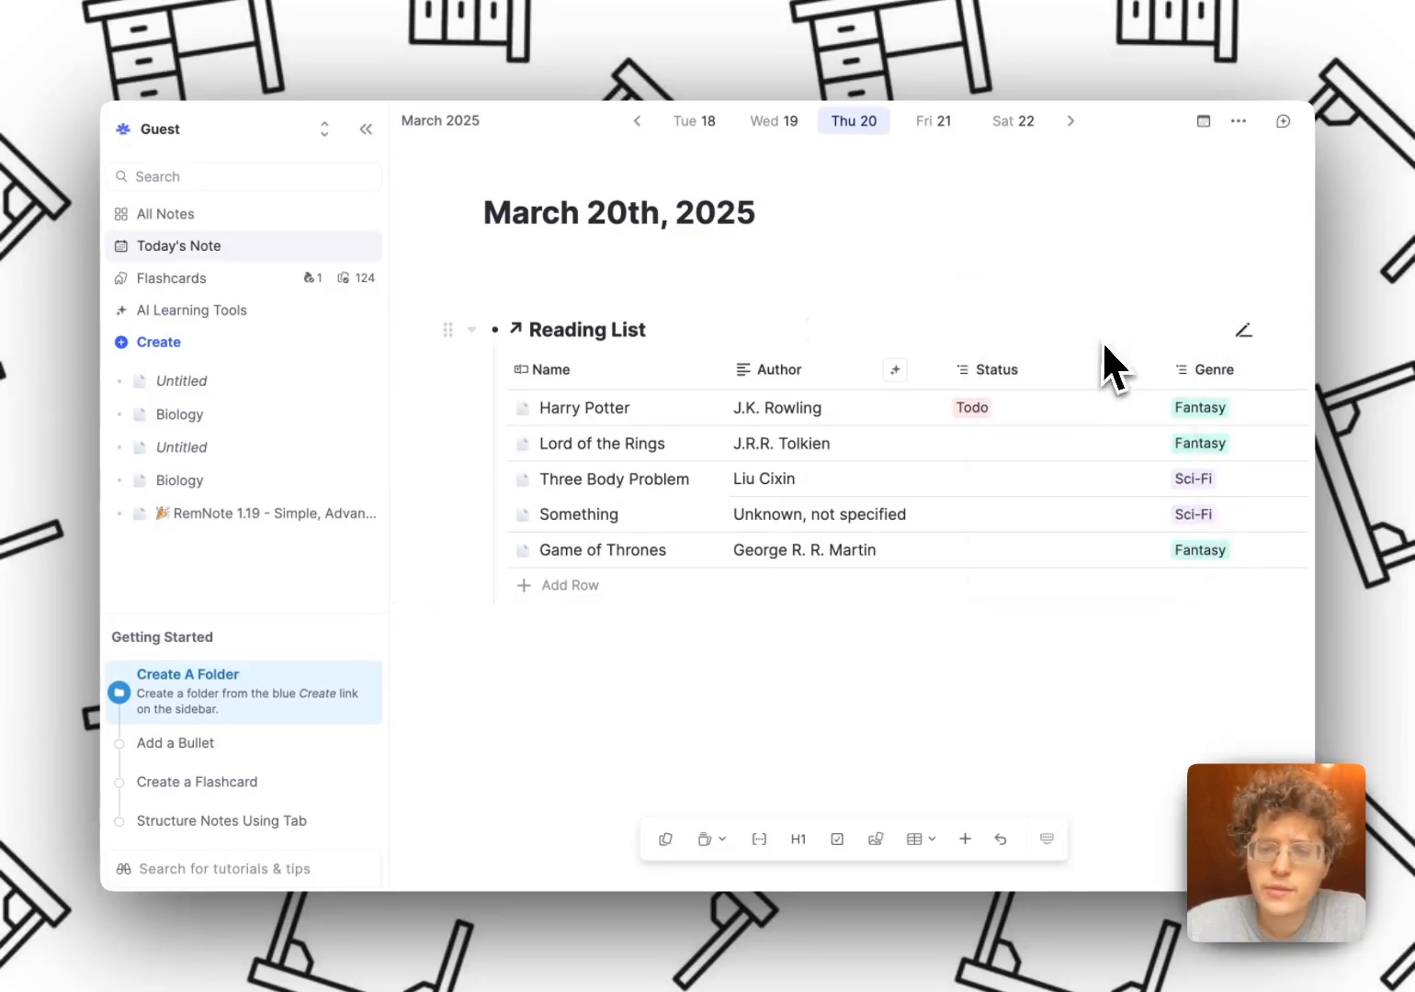
Step: Create a Reading List row template named "Book Notes" with Main Takeaways, Discussion Questions and Chapter Notes headings
{"action": "left_click", "coordinate": [1244, 340]}
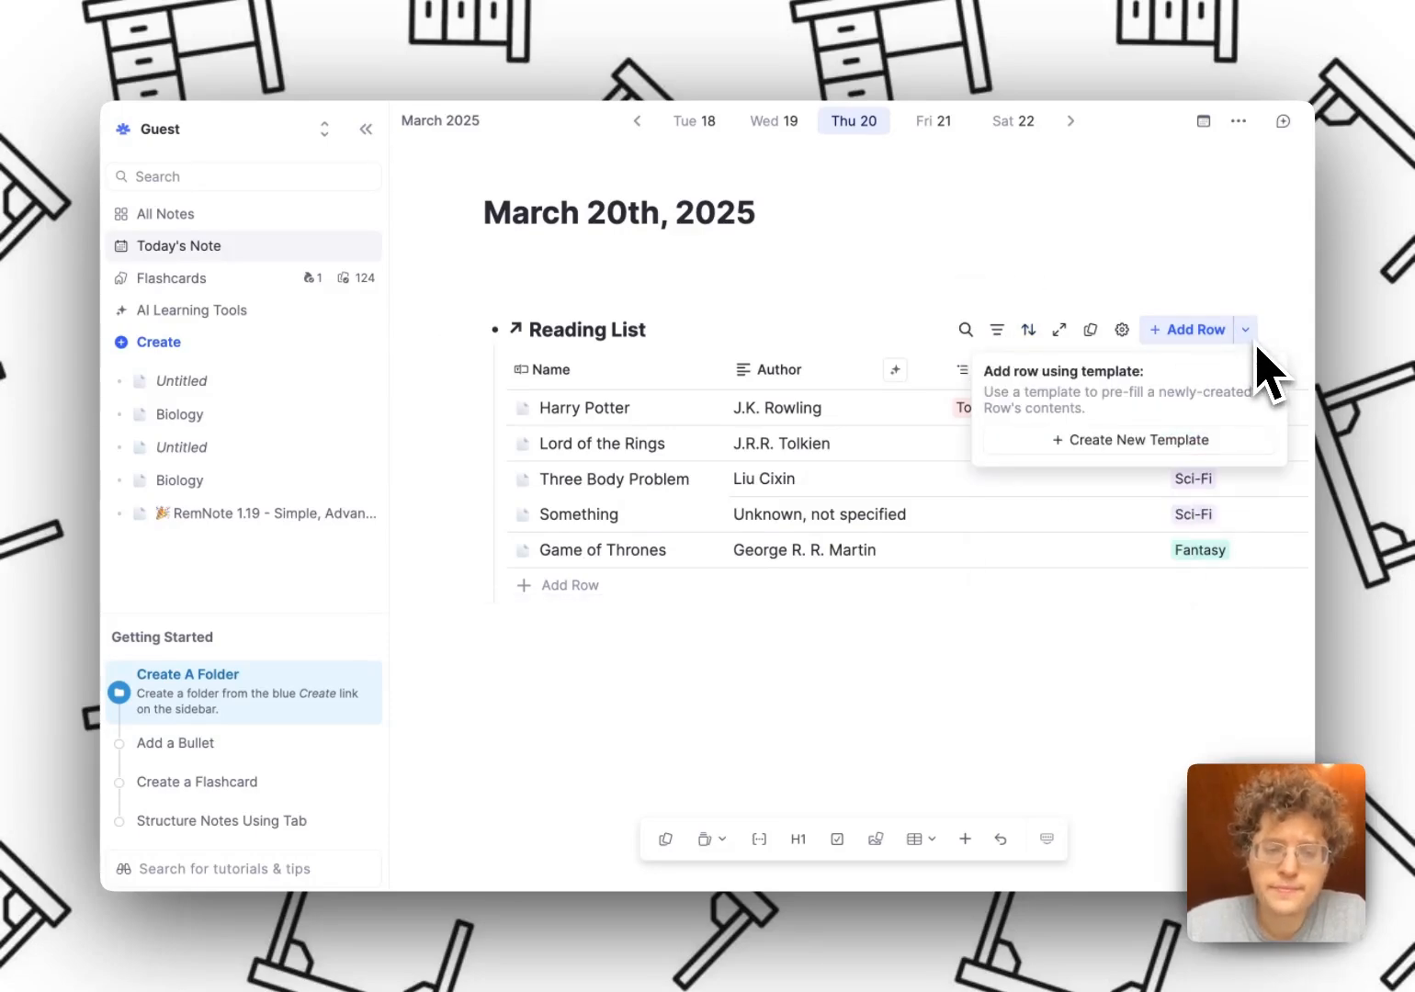
{"action": "left_click", "coordinate": [1185, 439]}
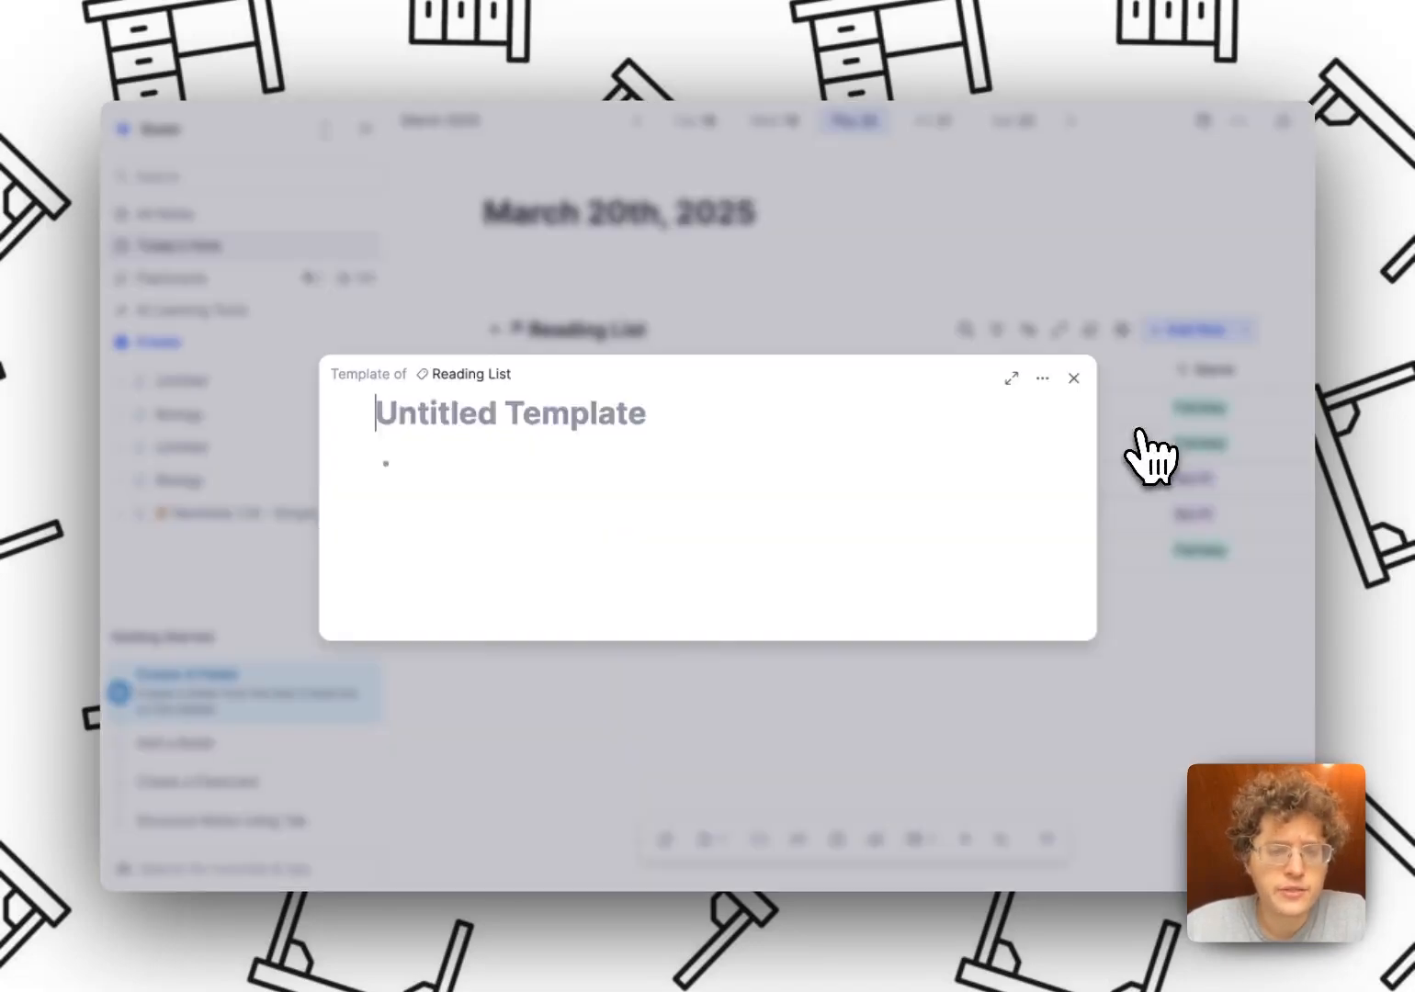
{"action": "type", "text": "Book Note"}
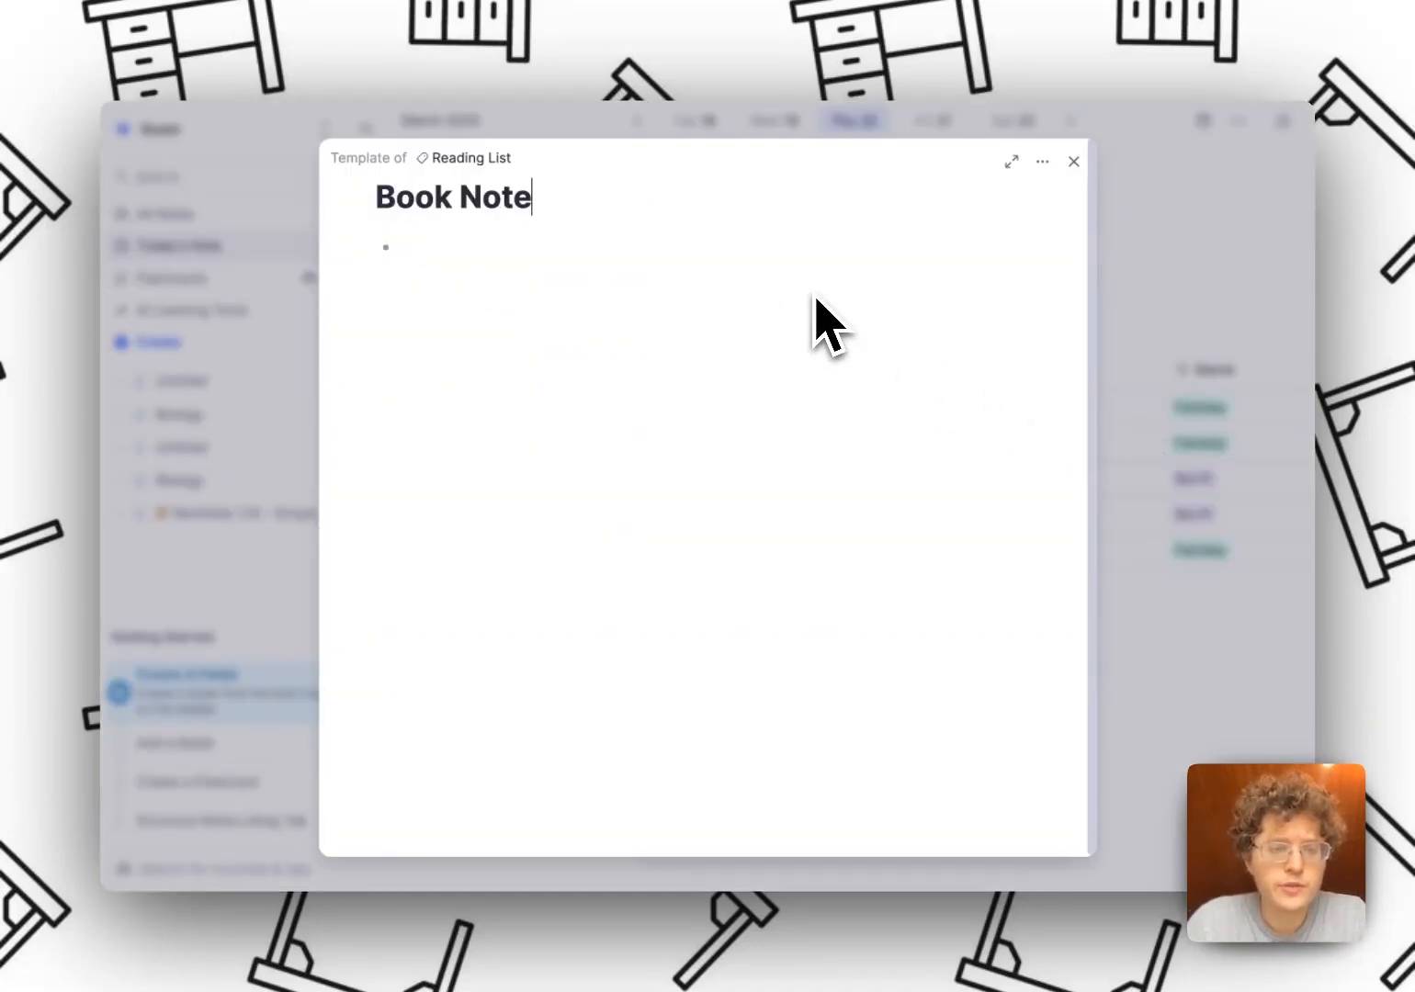
{"action": "type", "text": "s"}
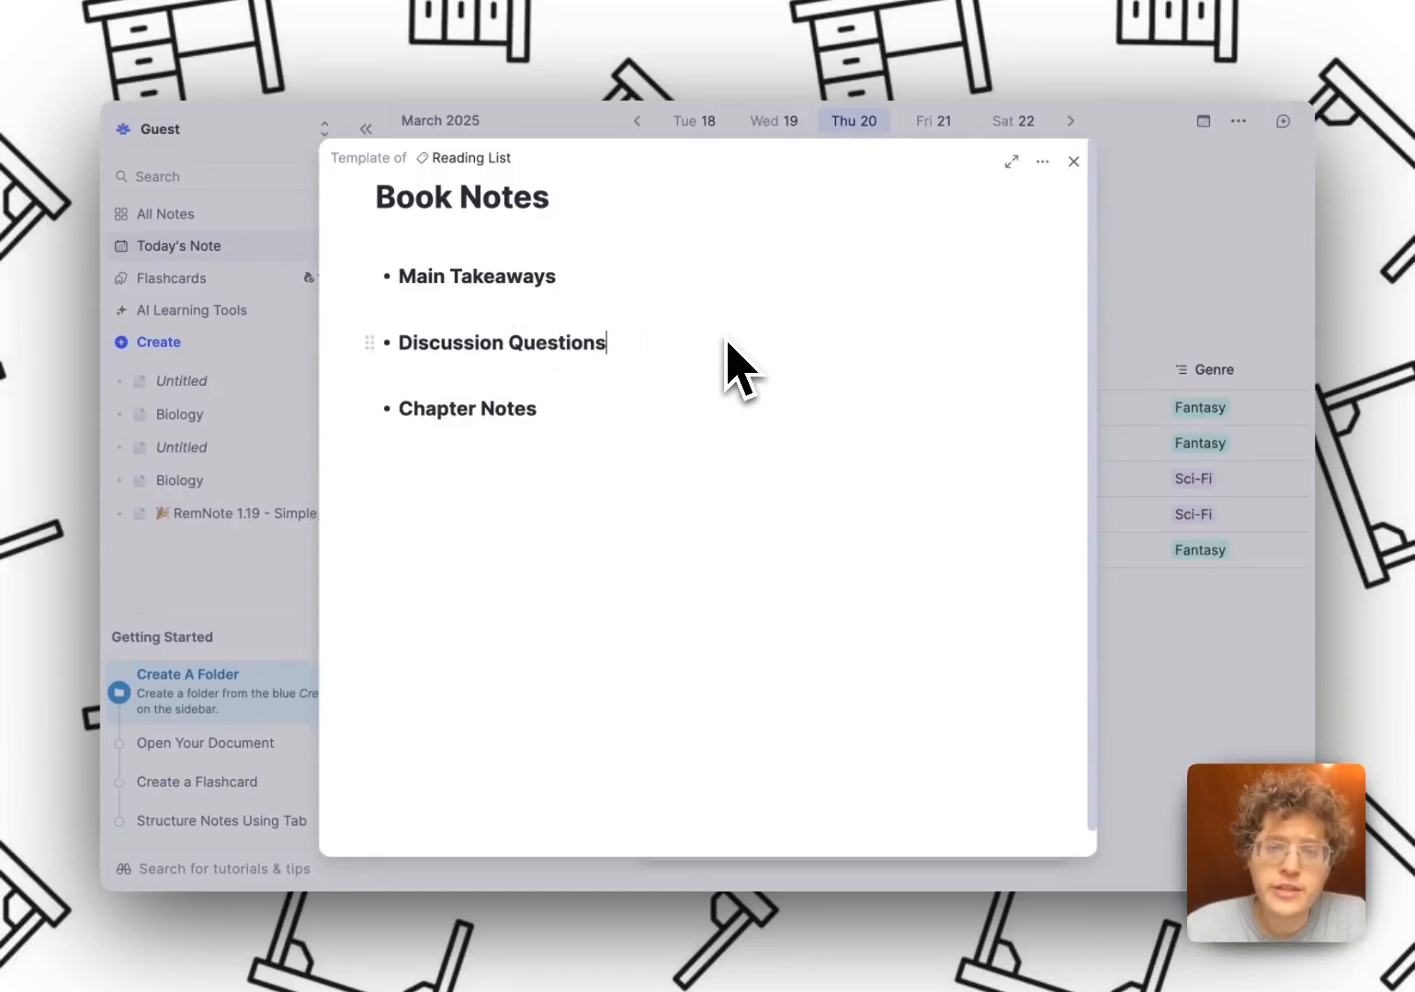
{"action": "left_click", "coordinate": [708, 348]}
{"action": "left_click", "coordinate": [1179, 333]}
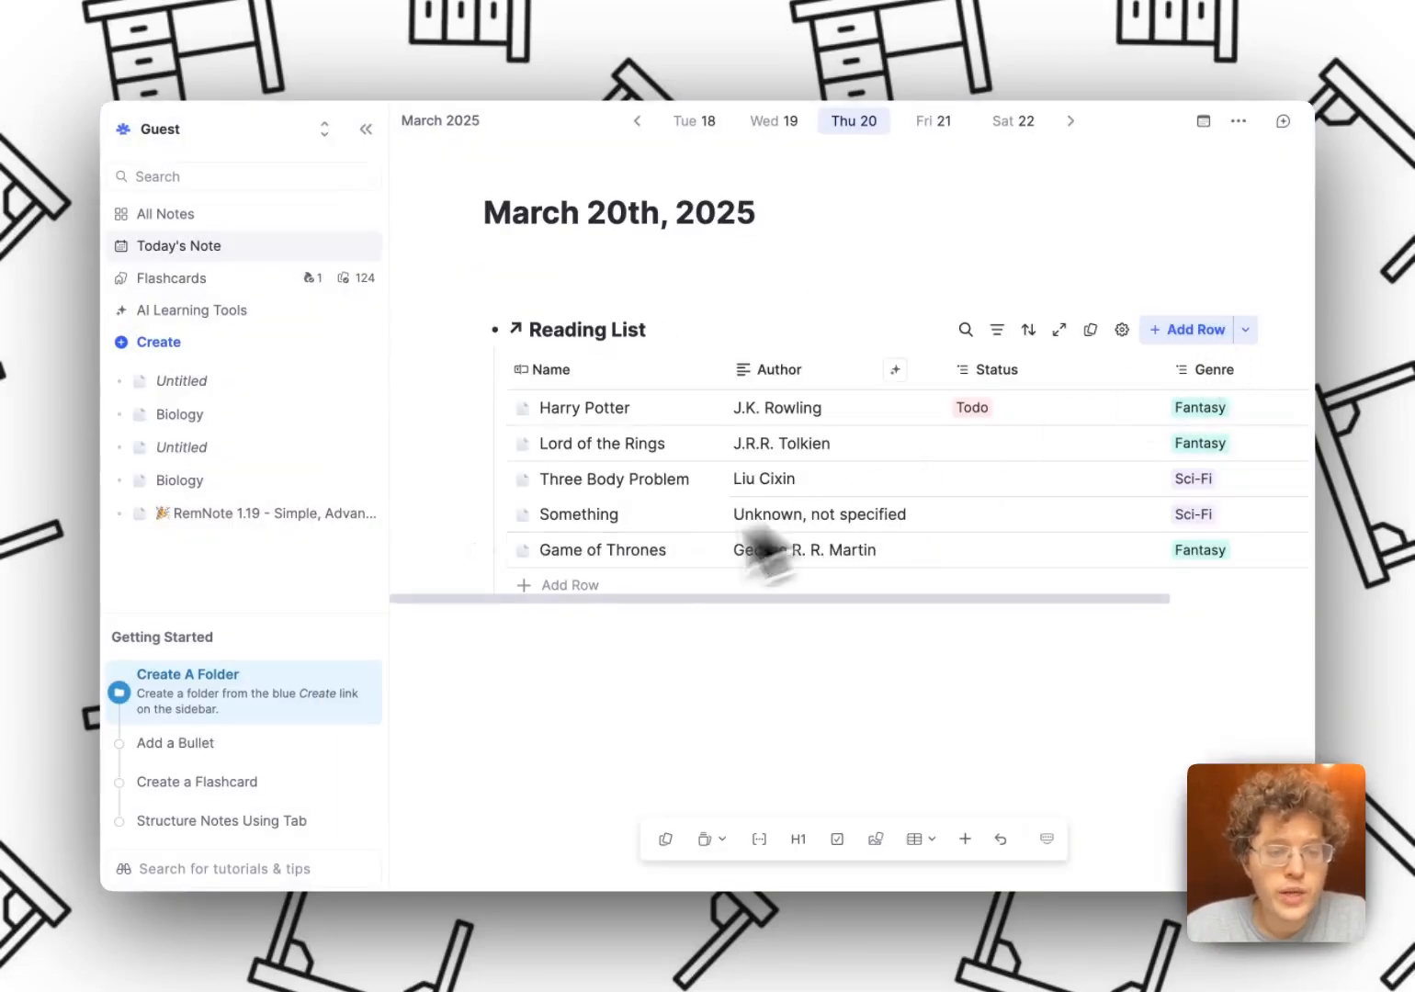
Step: Open the Game of Thrones row as a page and apply the Book Notes template to it
{"action": "left_click", "coordinate": [681, 551]}
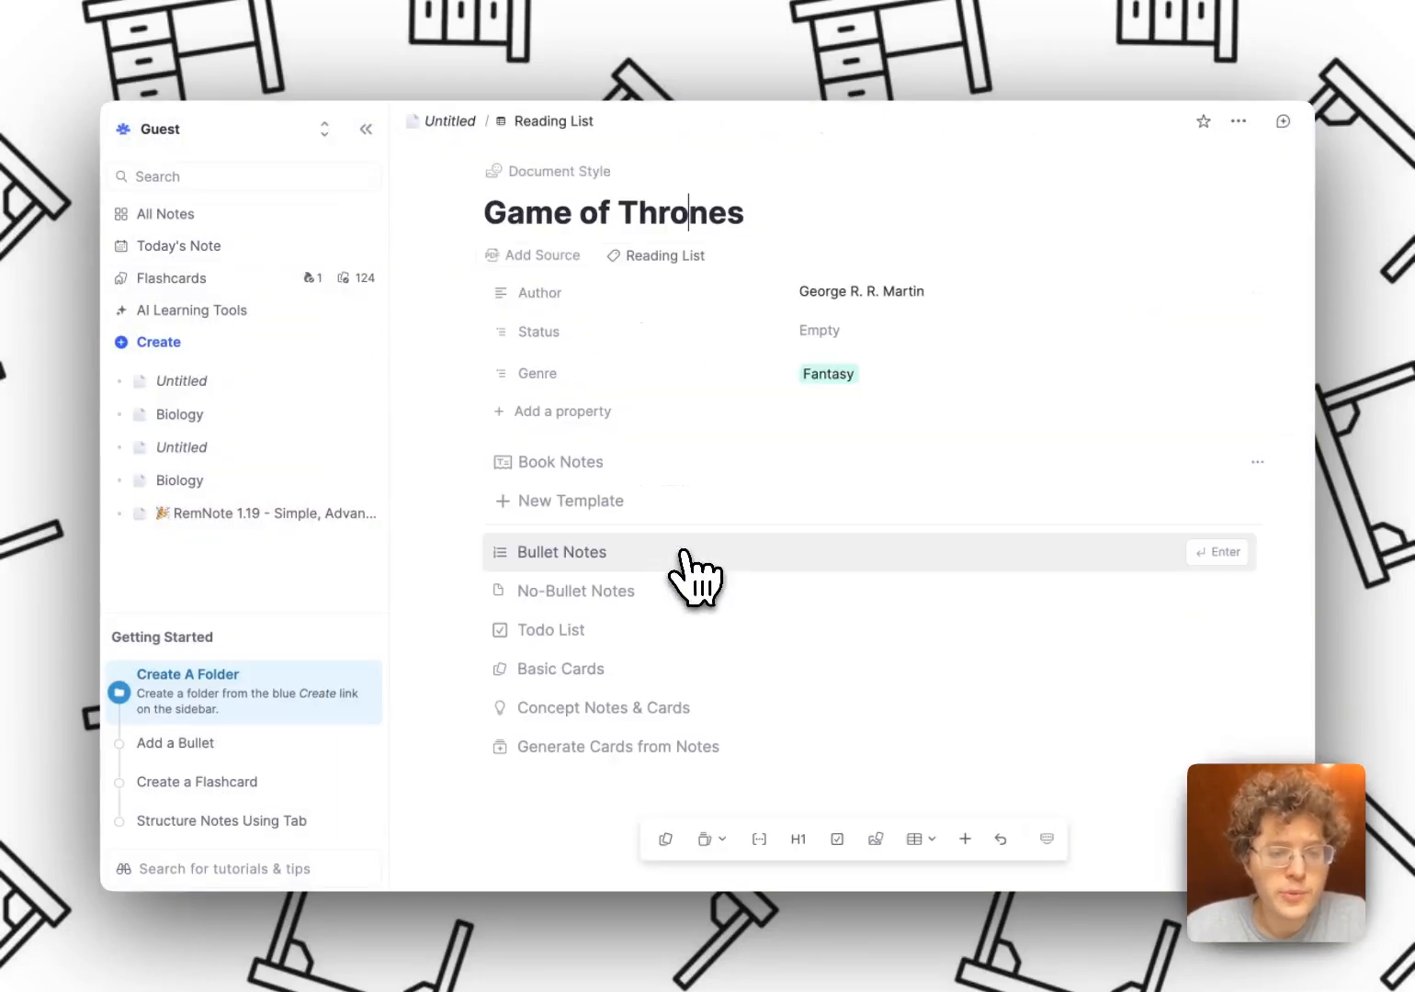
{"action": "left_click", "coordinate": [583, 464]}
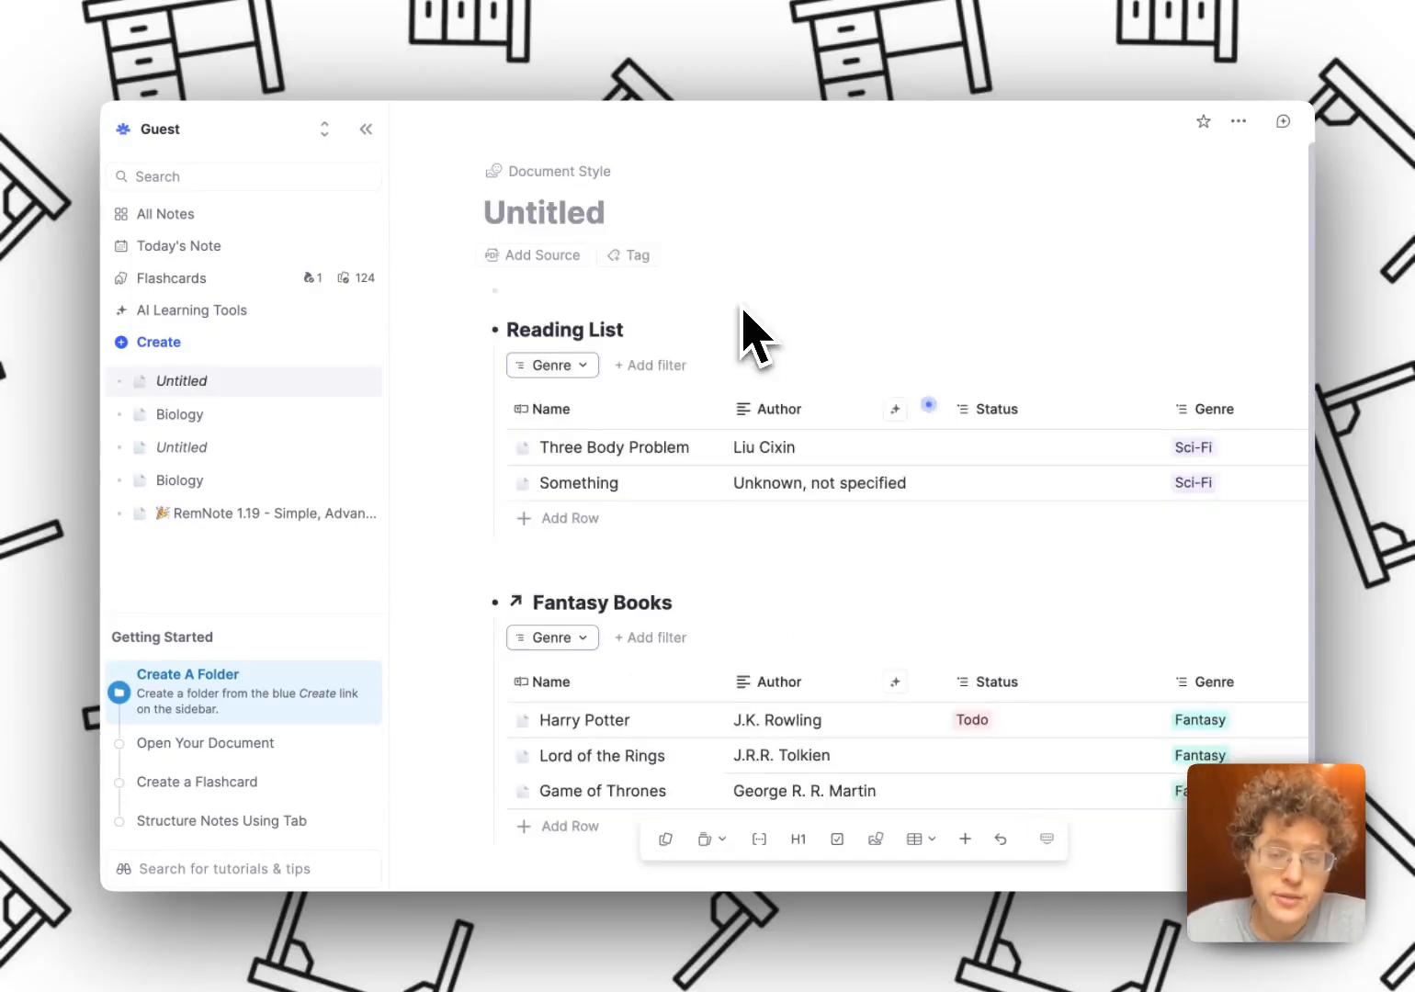
Step: Insert an advanced table titled "Amino Acids" and let AI generate its columns and rows
{"action": "type", "text": "/"}
{"action": "type", "text": "table"}
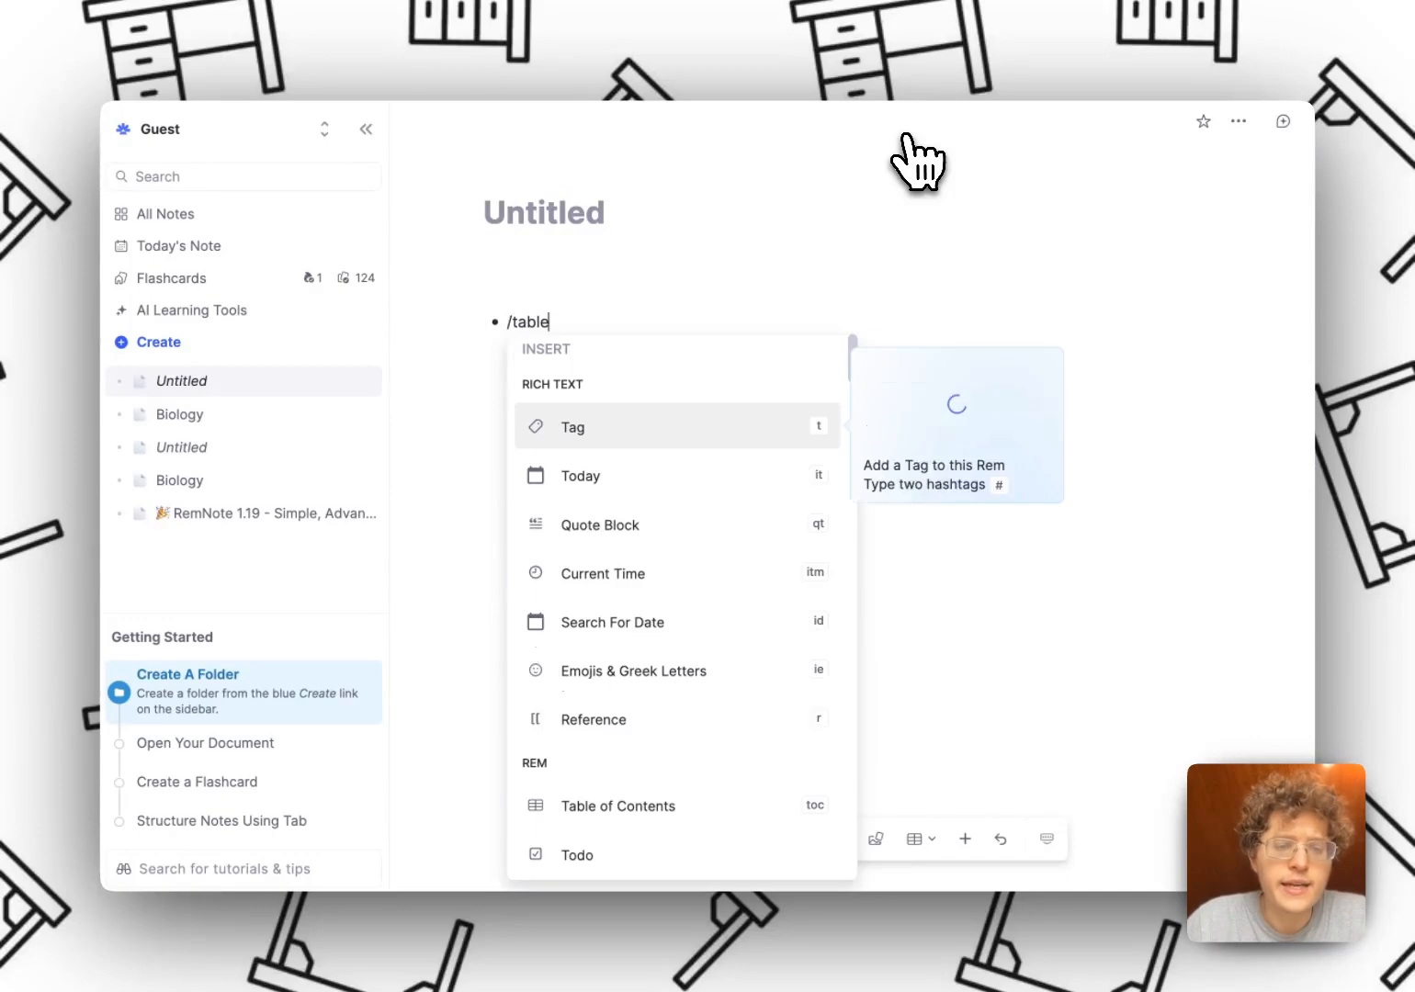
{"action": "key", "text": "Down"}
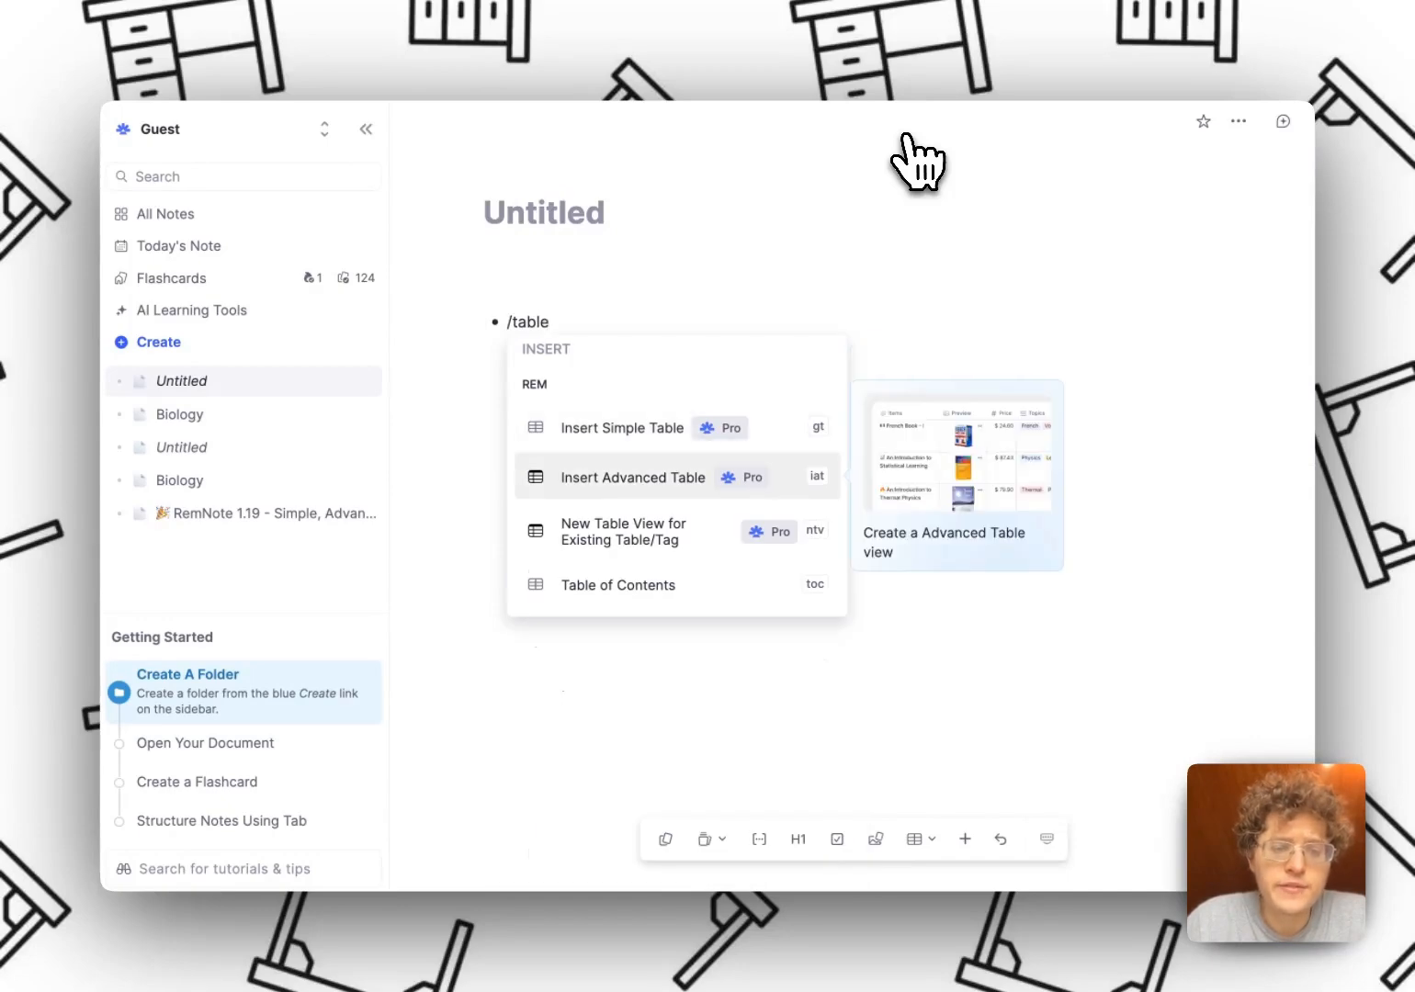
{"action": "key", "text": "Return"}
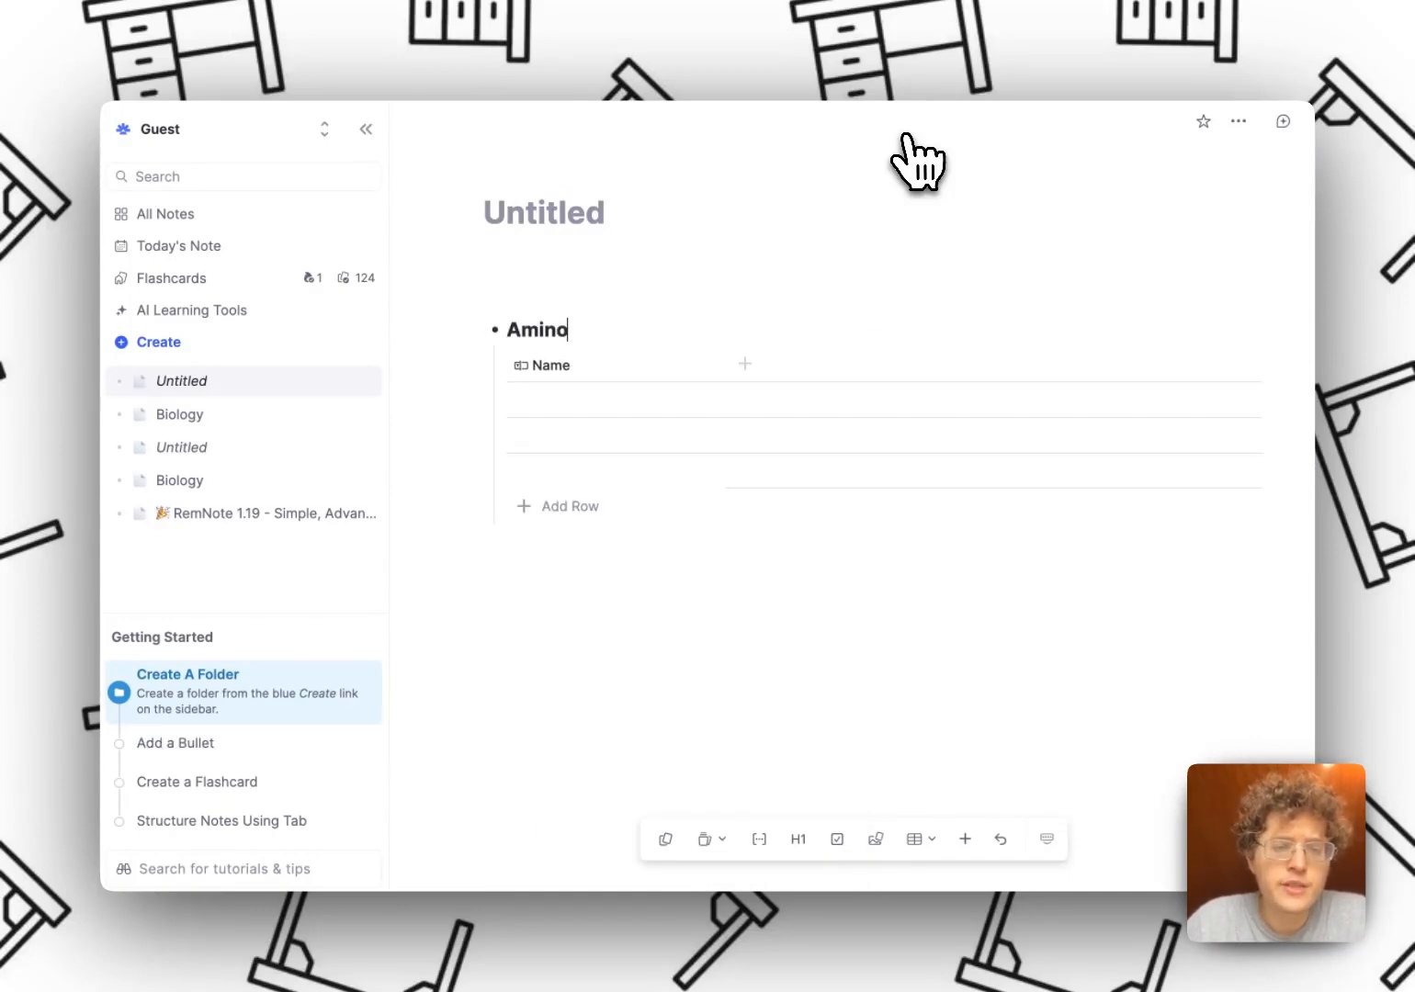
{"action": "key", "text": "Tab"}
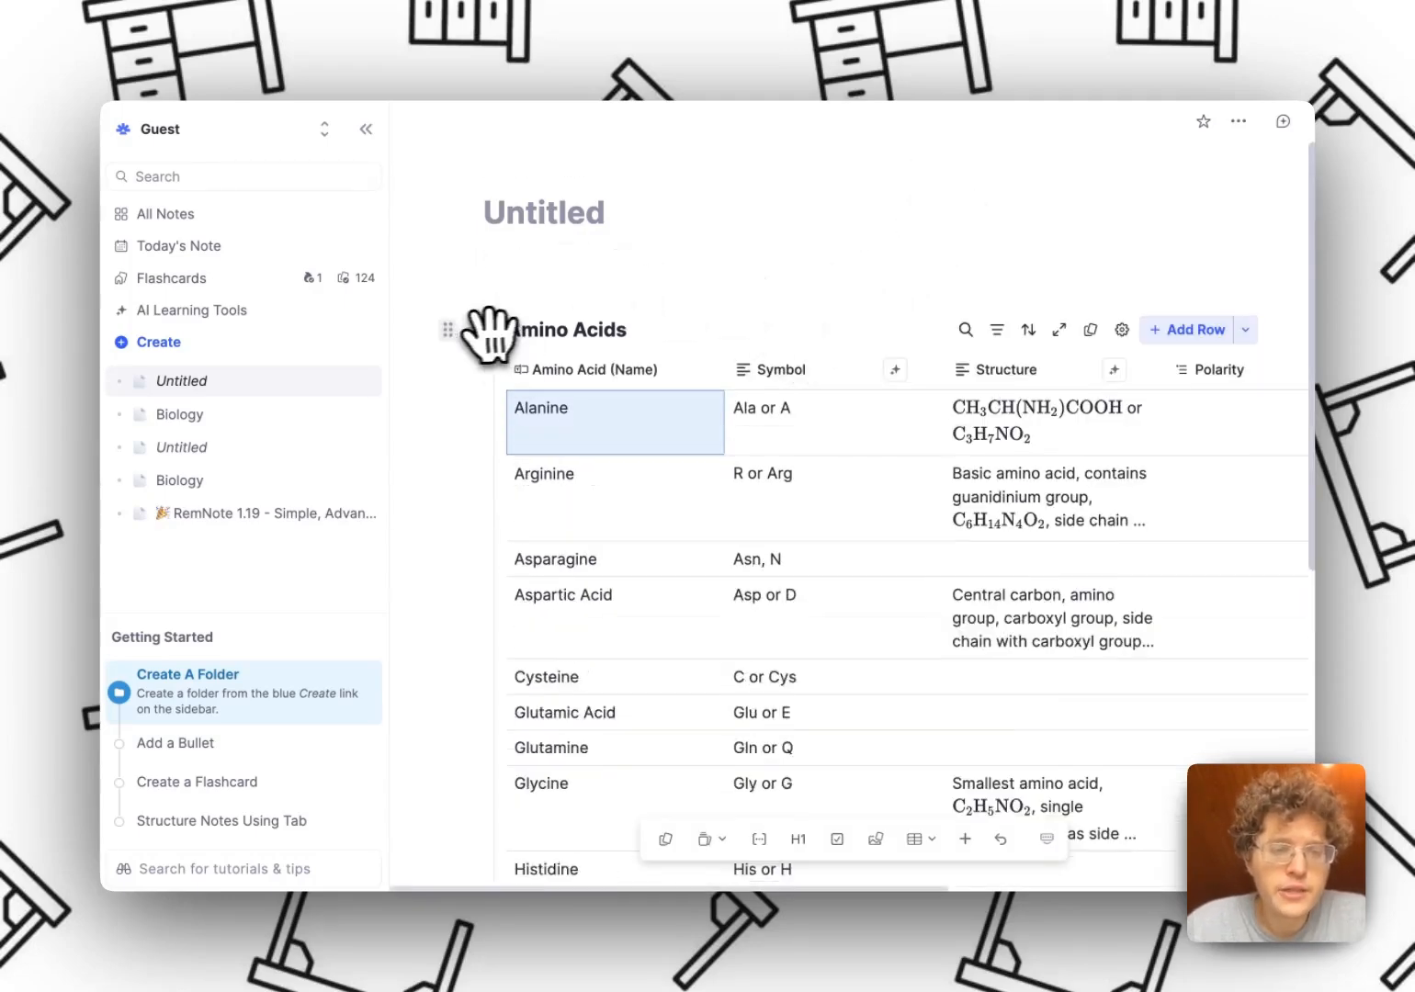
Step: Delete the Amino Acids table together with its rows
{"action": "left_click", "coordinate": [448, 331]}
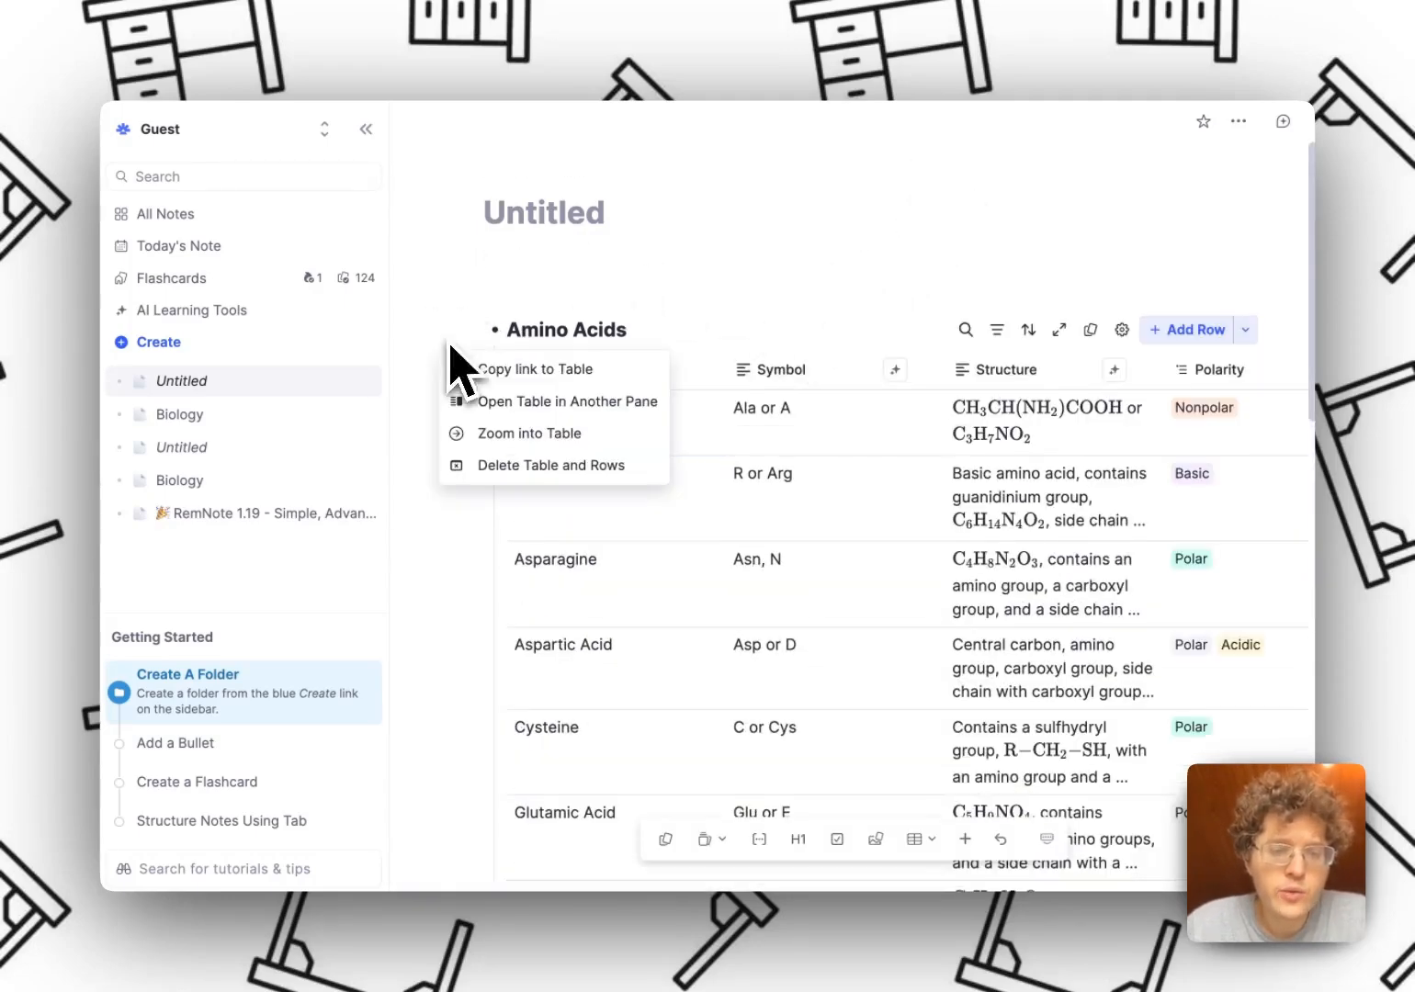
{"action": "left_click", "coordinate": [550, 466]}
{"action": "key", "text": "Return"}
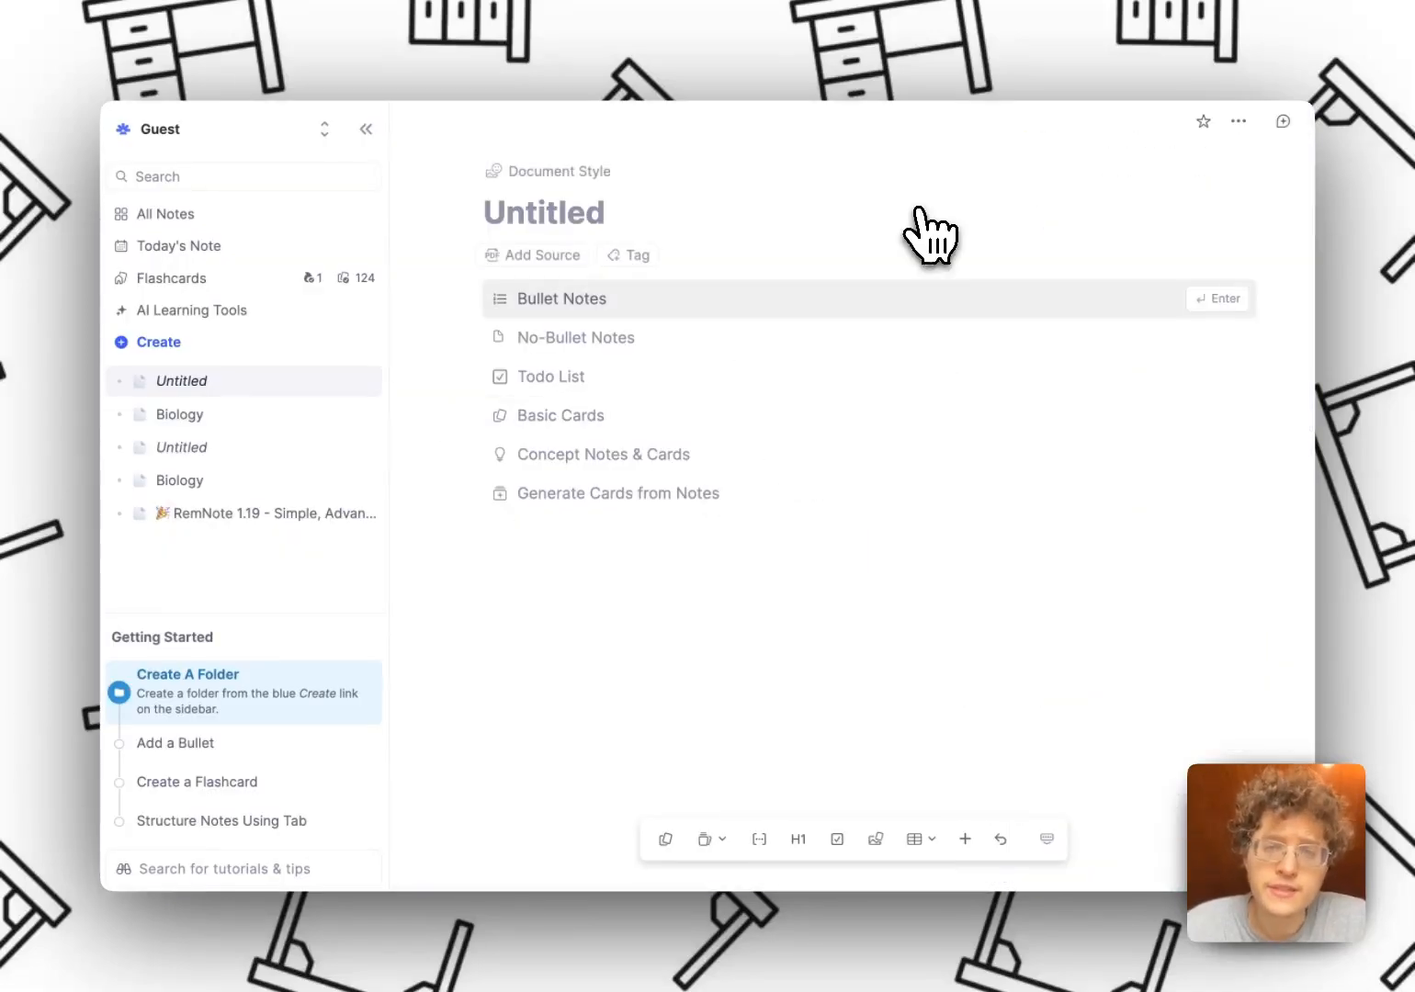
Step: Add the bullet "The Color of Magic" to today's daily note and tag it with Reading List
{"action": "key", "text": "ctrl+d"}
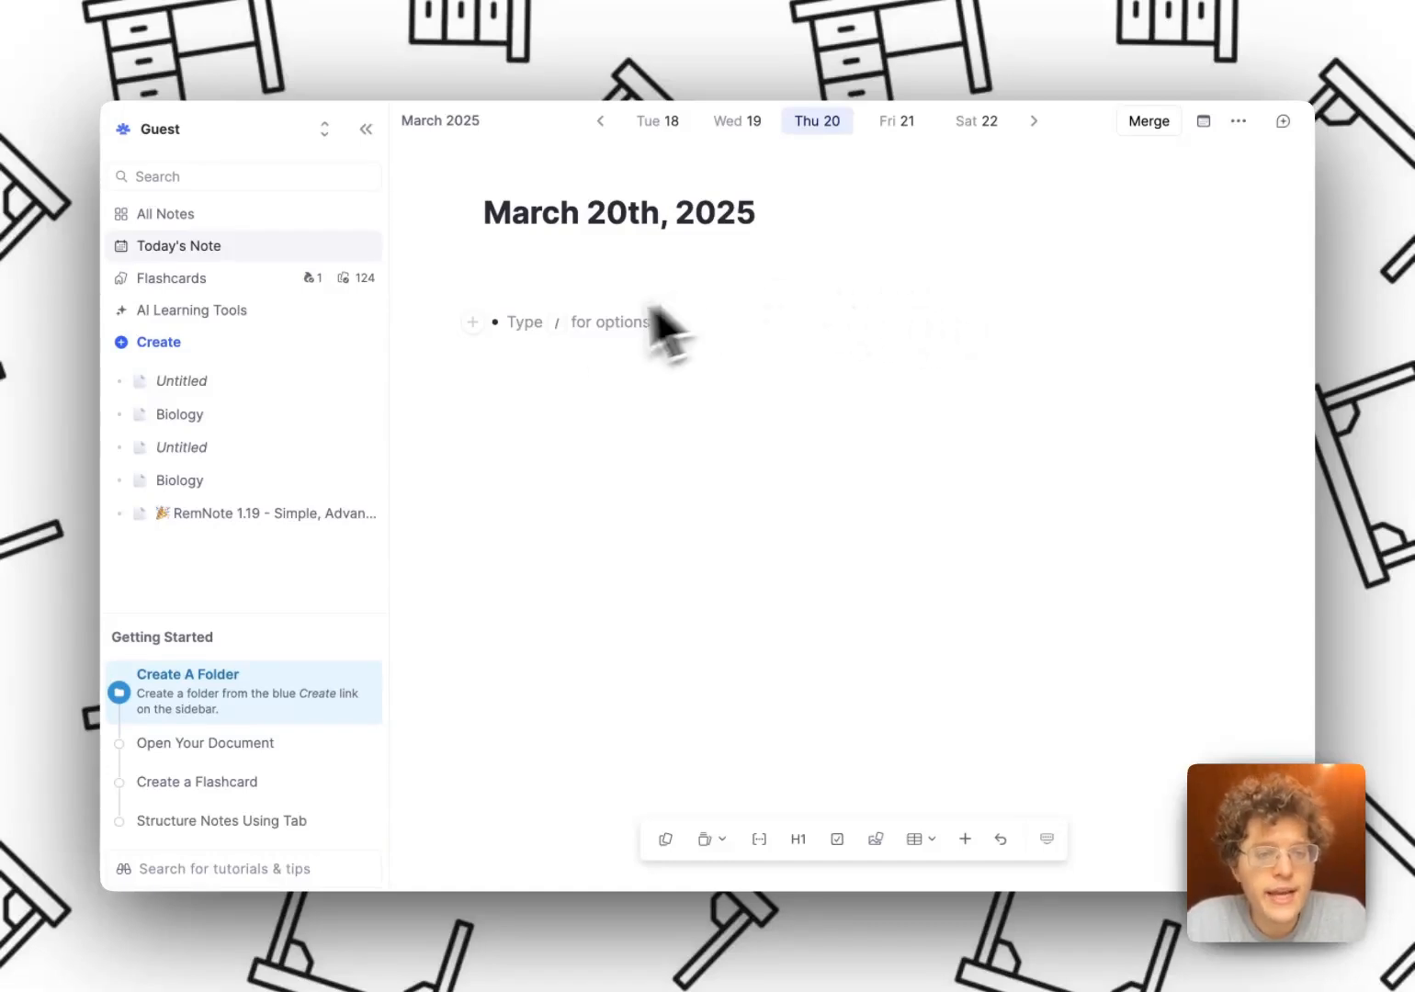
{"action": "type", "text": "The Color of Magic"}
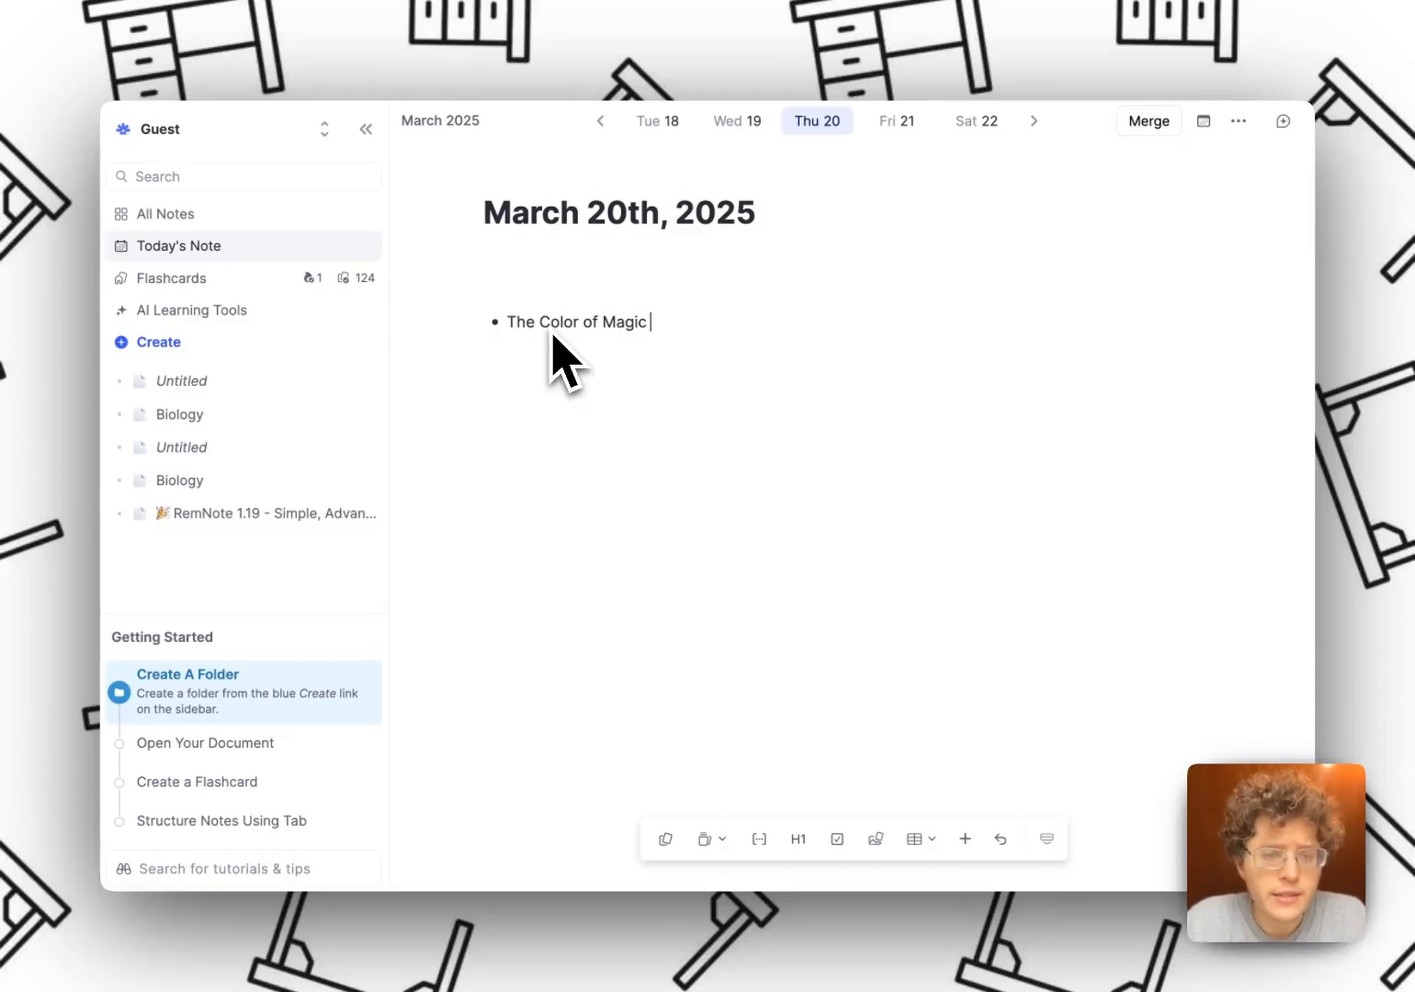
{"action": "type", "text": "##"}
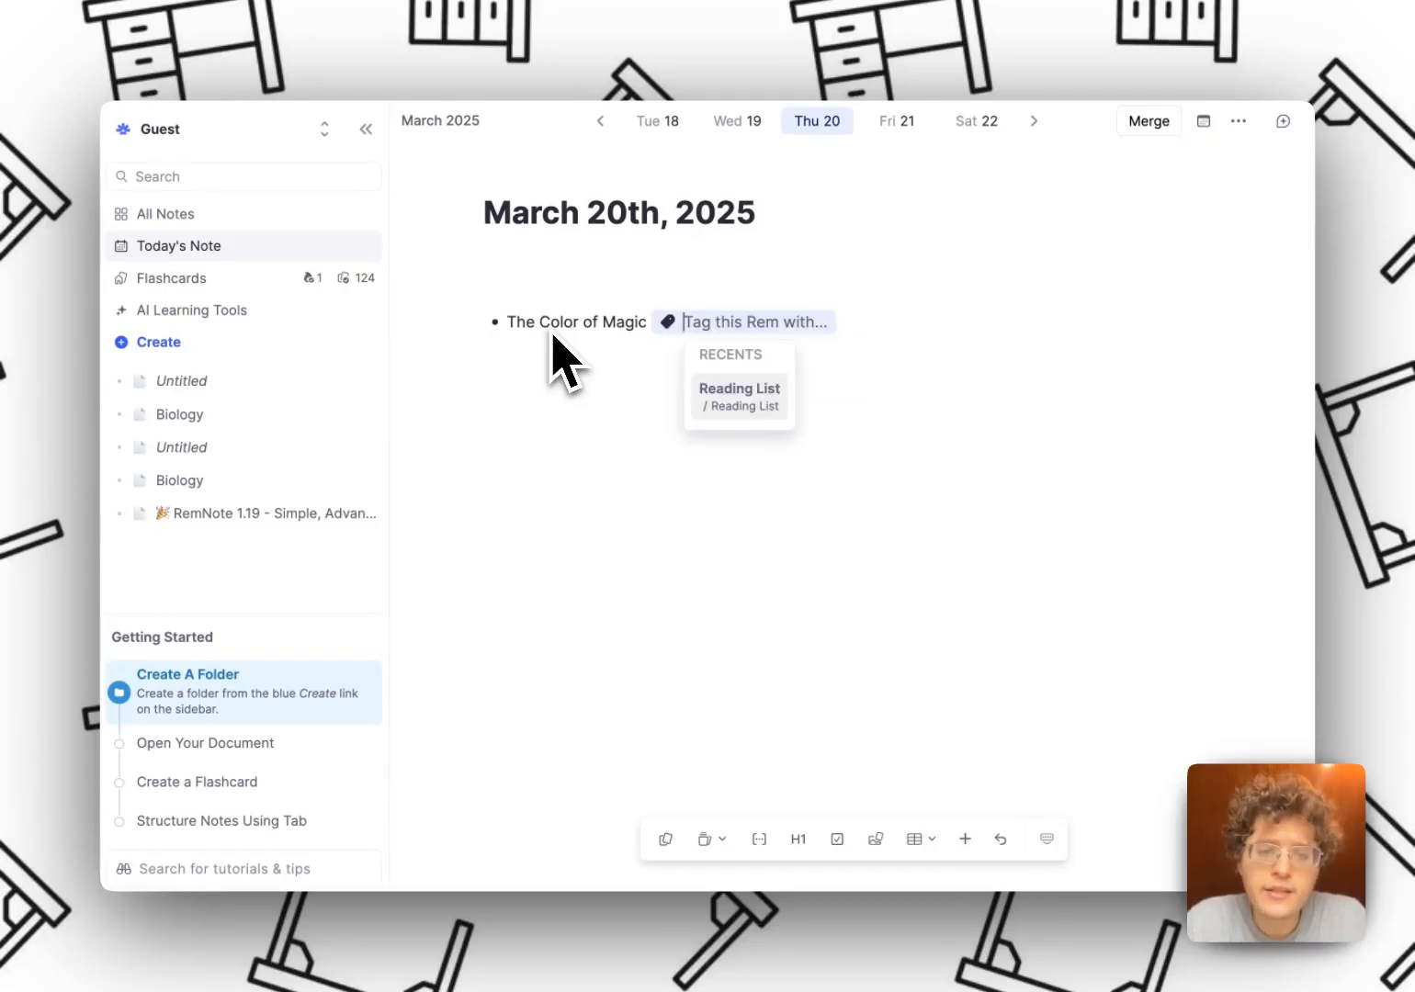
{"action": "type", "text": "Reading Li"}
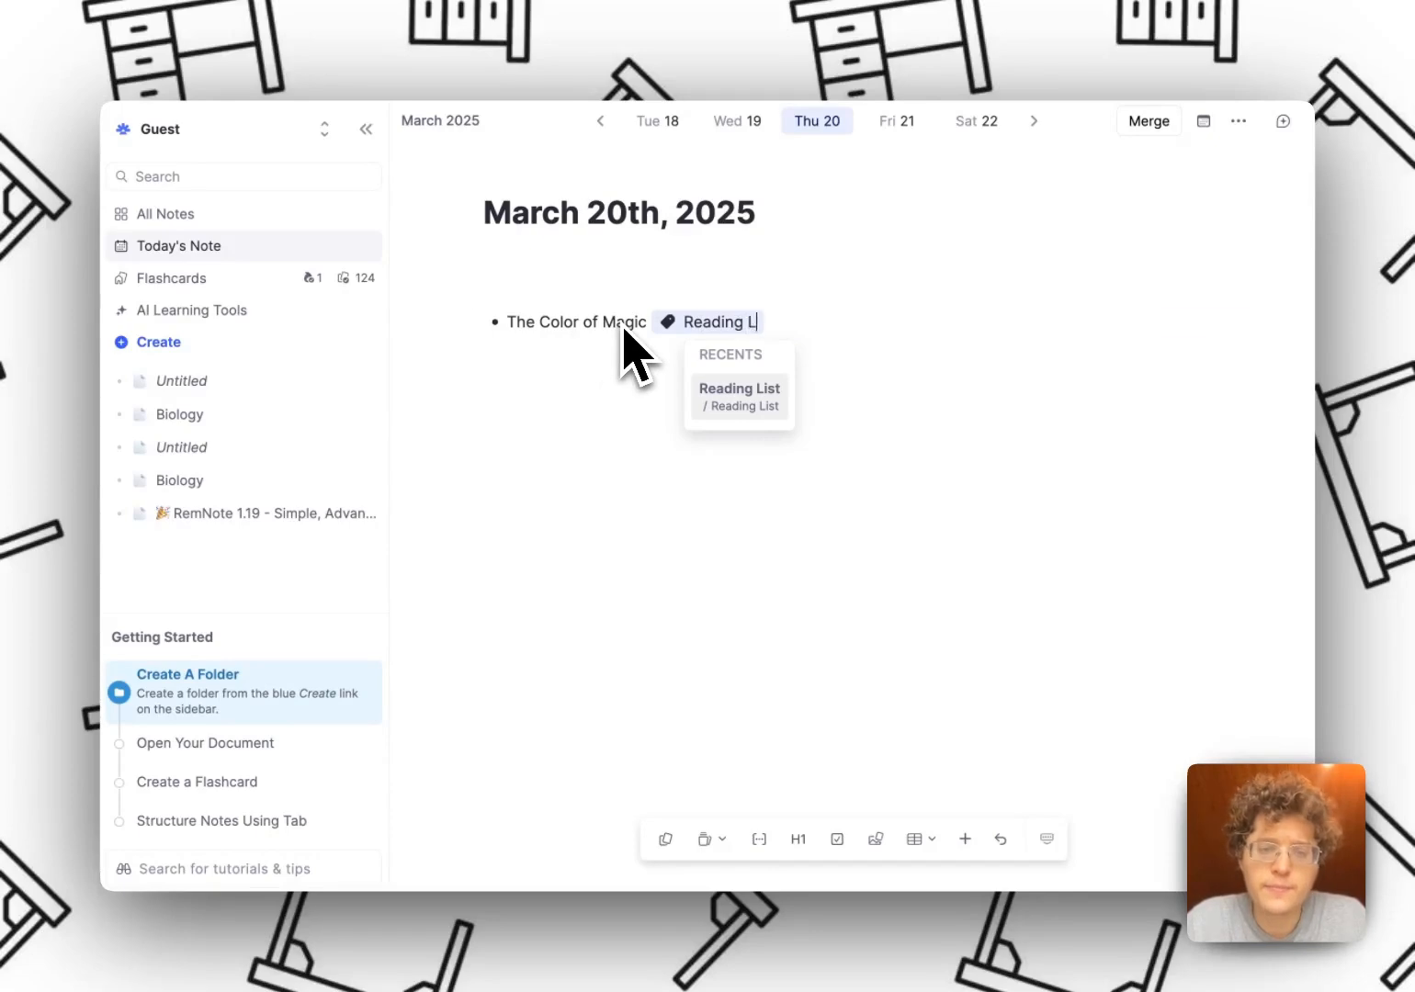
{"action": "key", "text": "Return"}
Step: Open the document with the Reading List table and set the Status of all its rows to Reading
{"action": "left_click", "coordinate": [261, 447]}
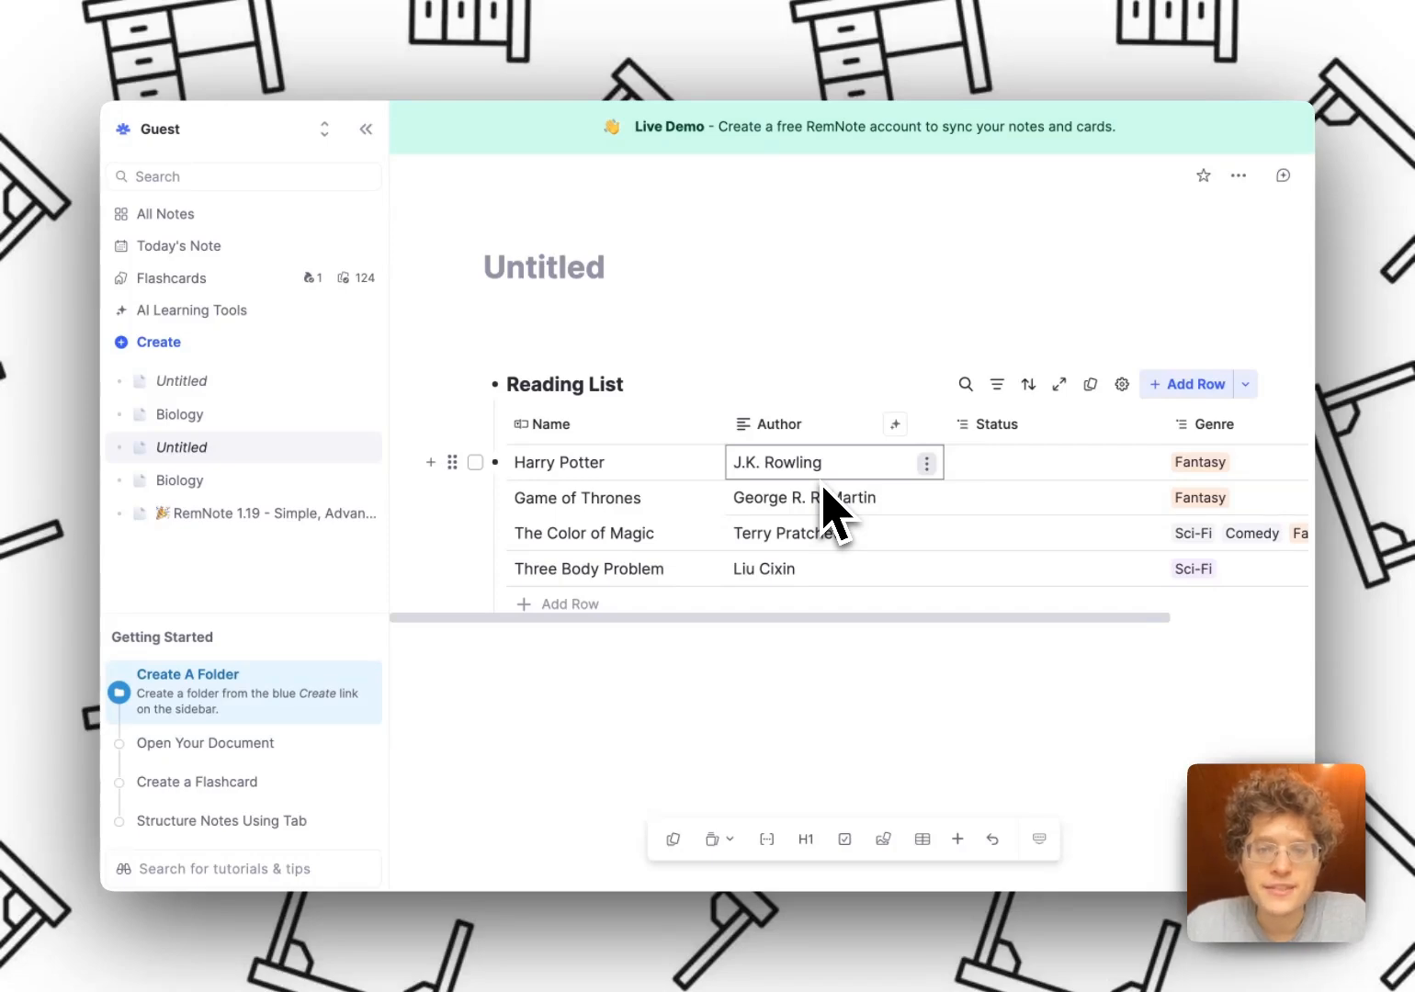
{"action": "left_click", "coordinate": [475, 464]}
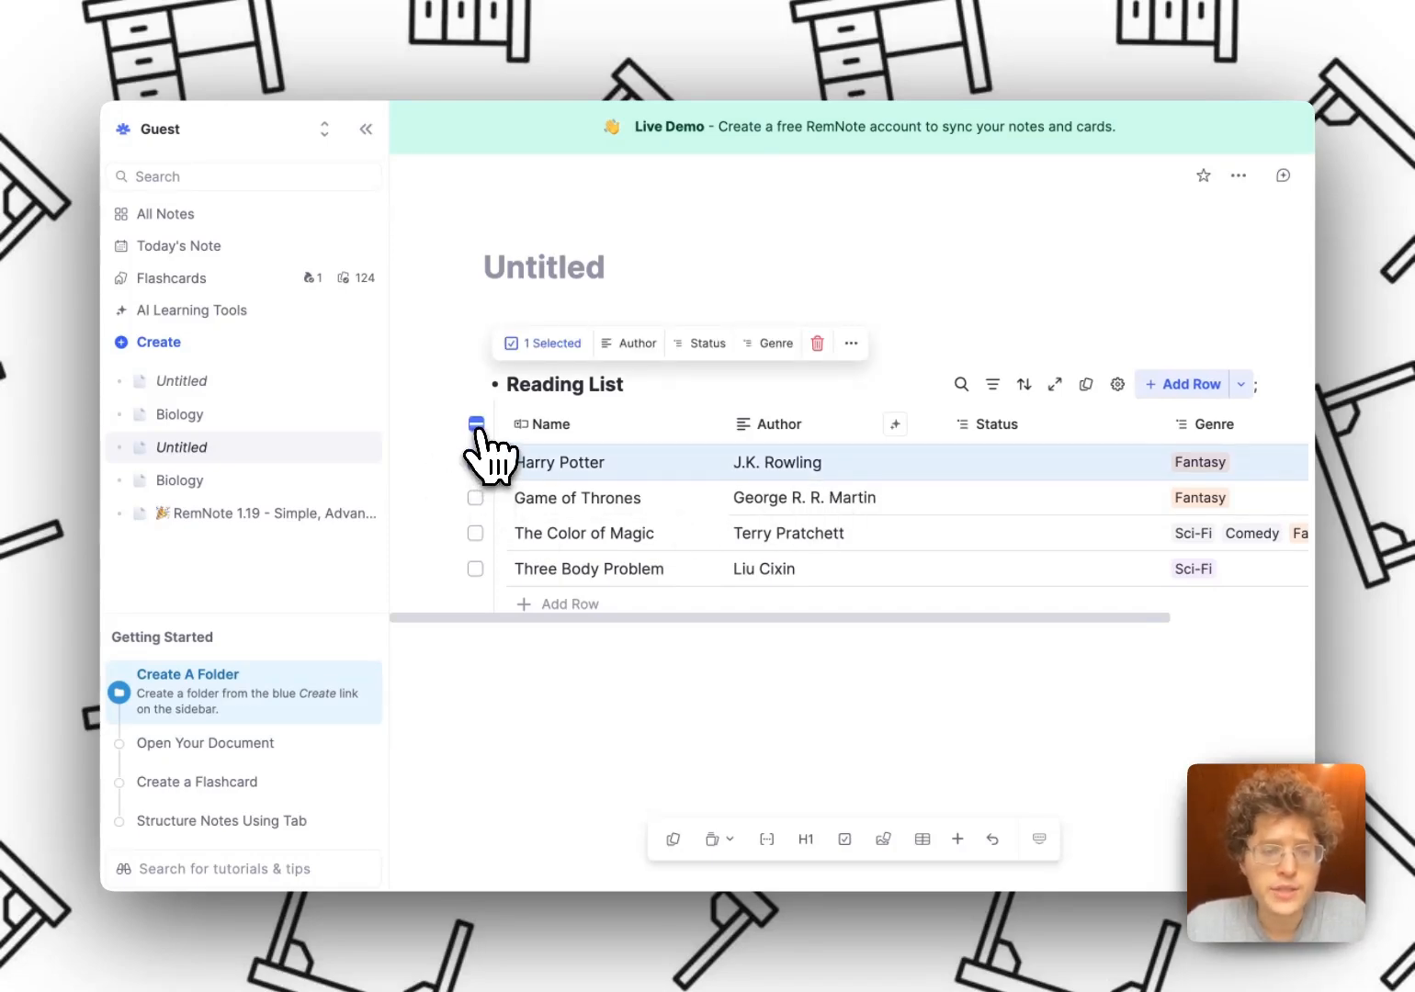
{"action": "left_click", "coordinate": [476, 424]}
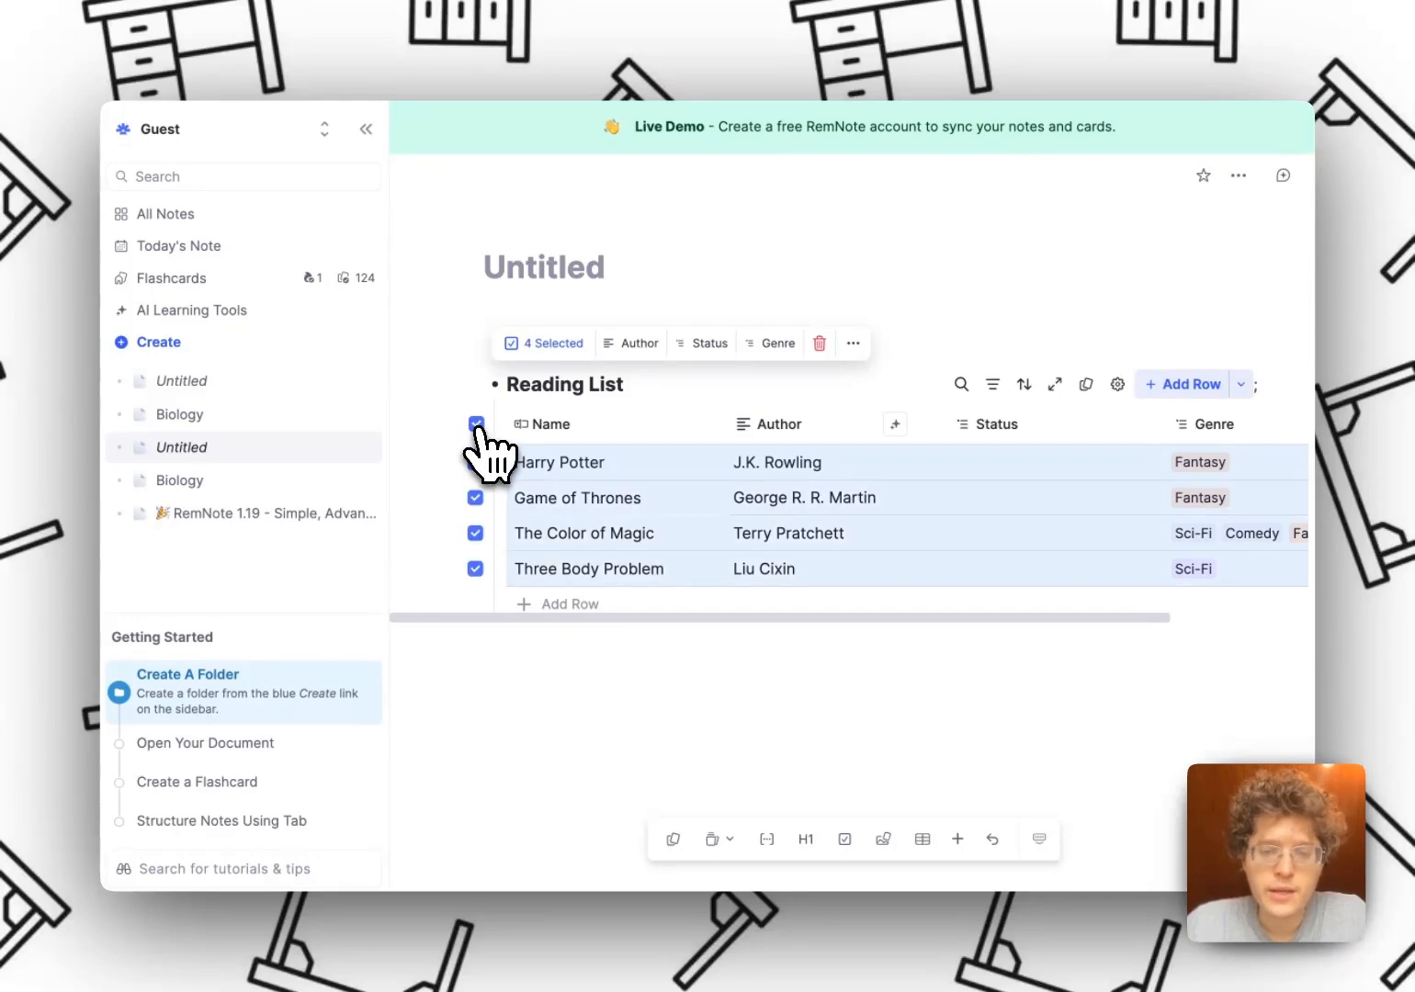
{"action": "left_click", "coordinate": [704, 341]}
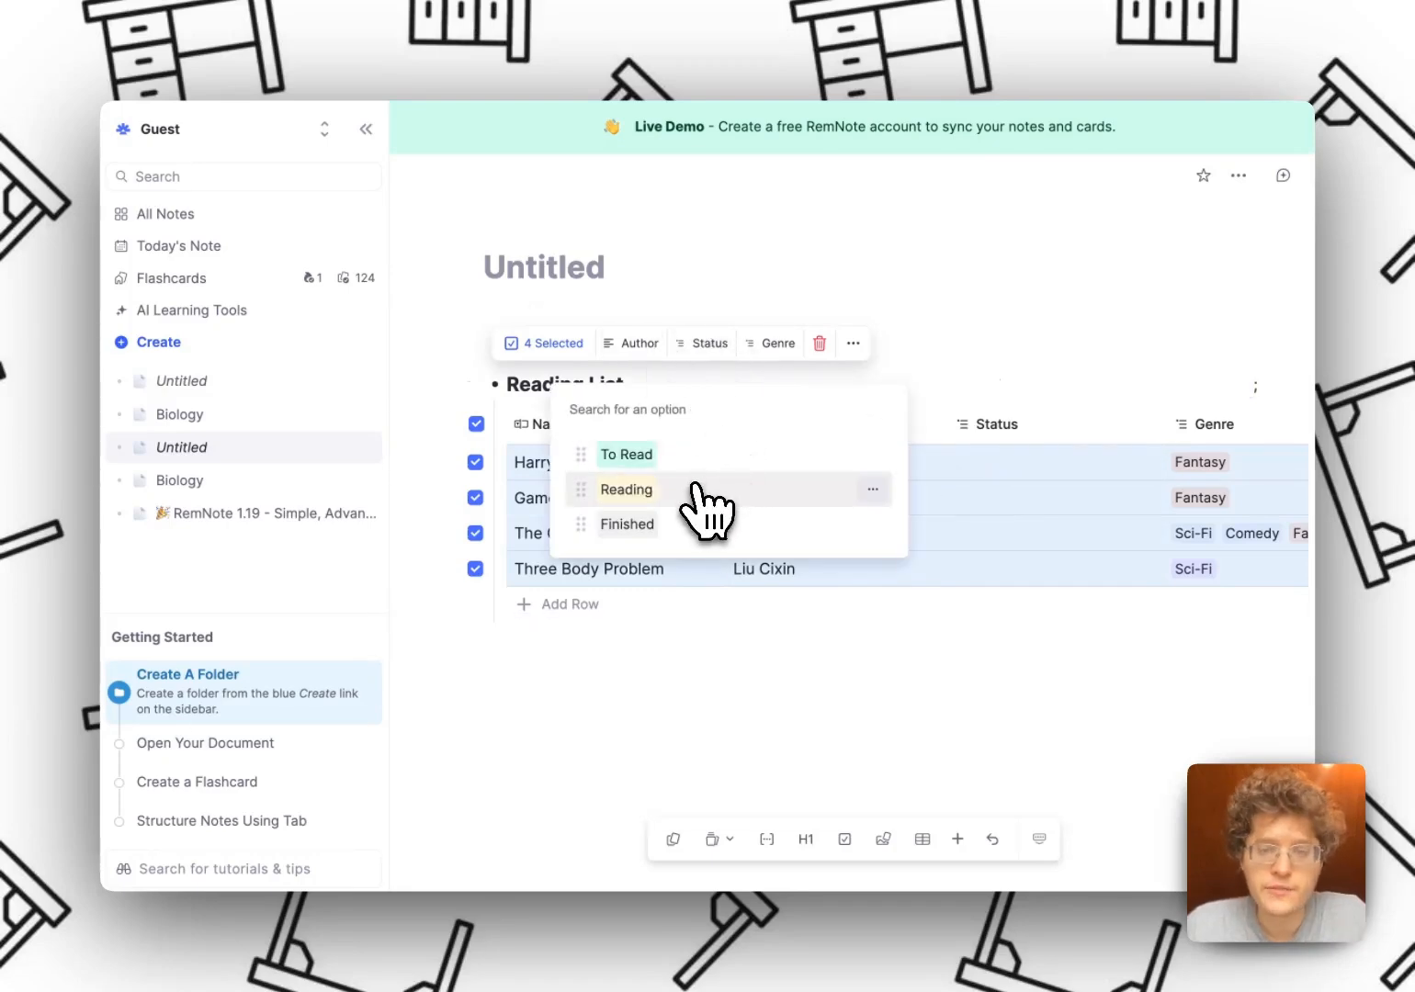
{"action": "left_click", "coordinate": [696, 494]}
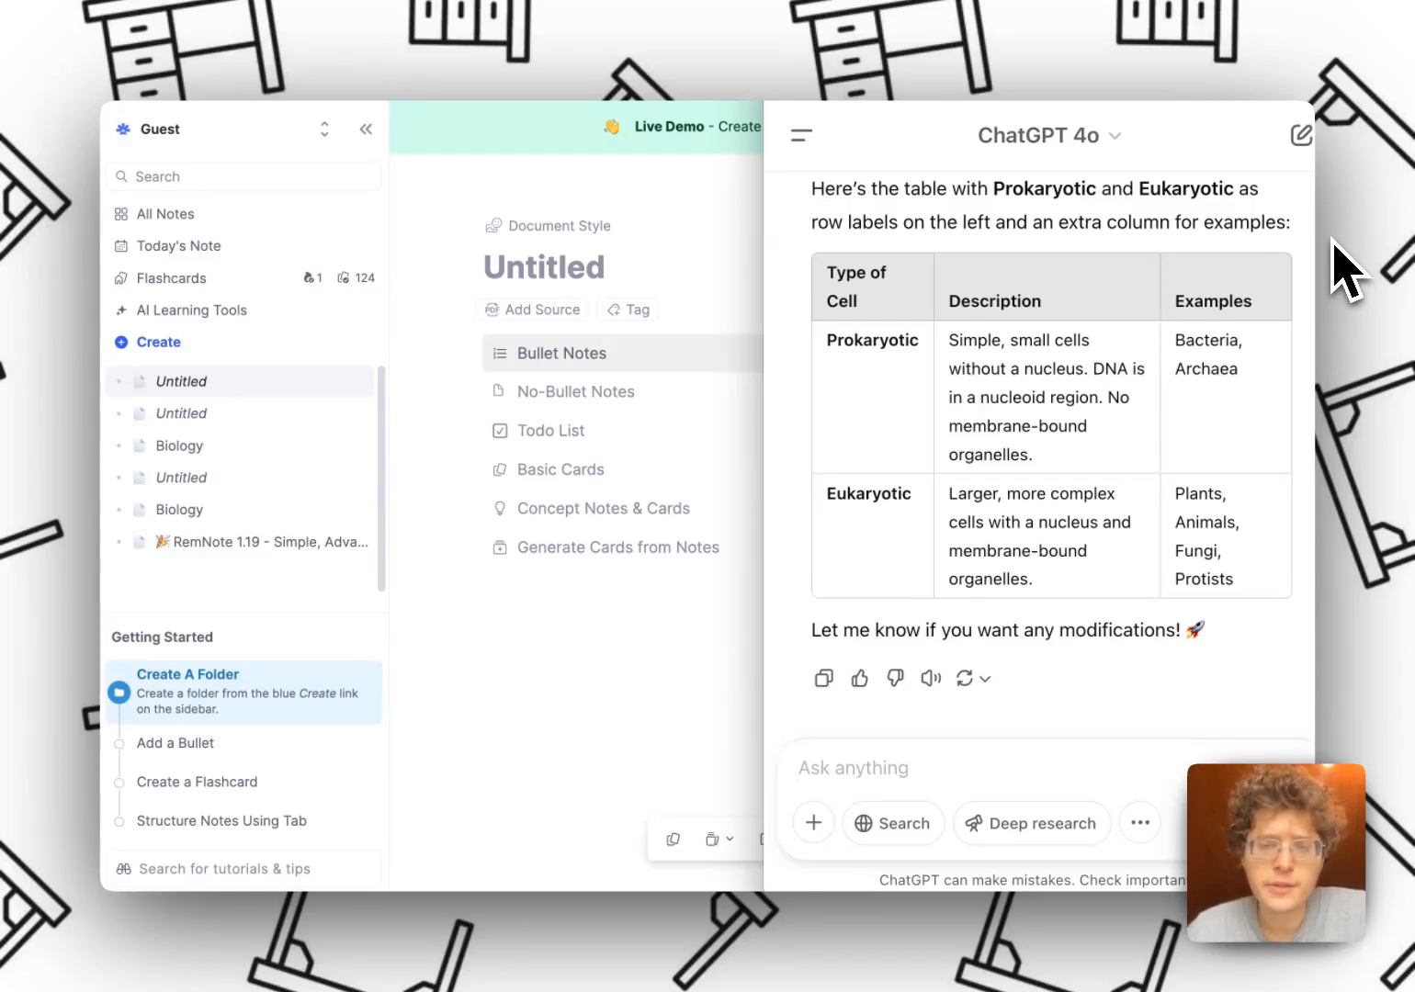
Step: Copy the Prokaryotic and Eukaryotic cell table from ChatGPT and paste it into the empty RemNote document
{"action": "left_click_drag", "start_coordinate": [815, 280], "coordinate": [1266, 588]}
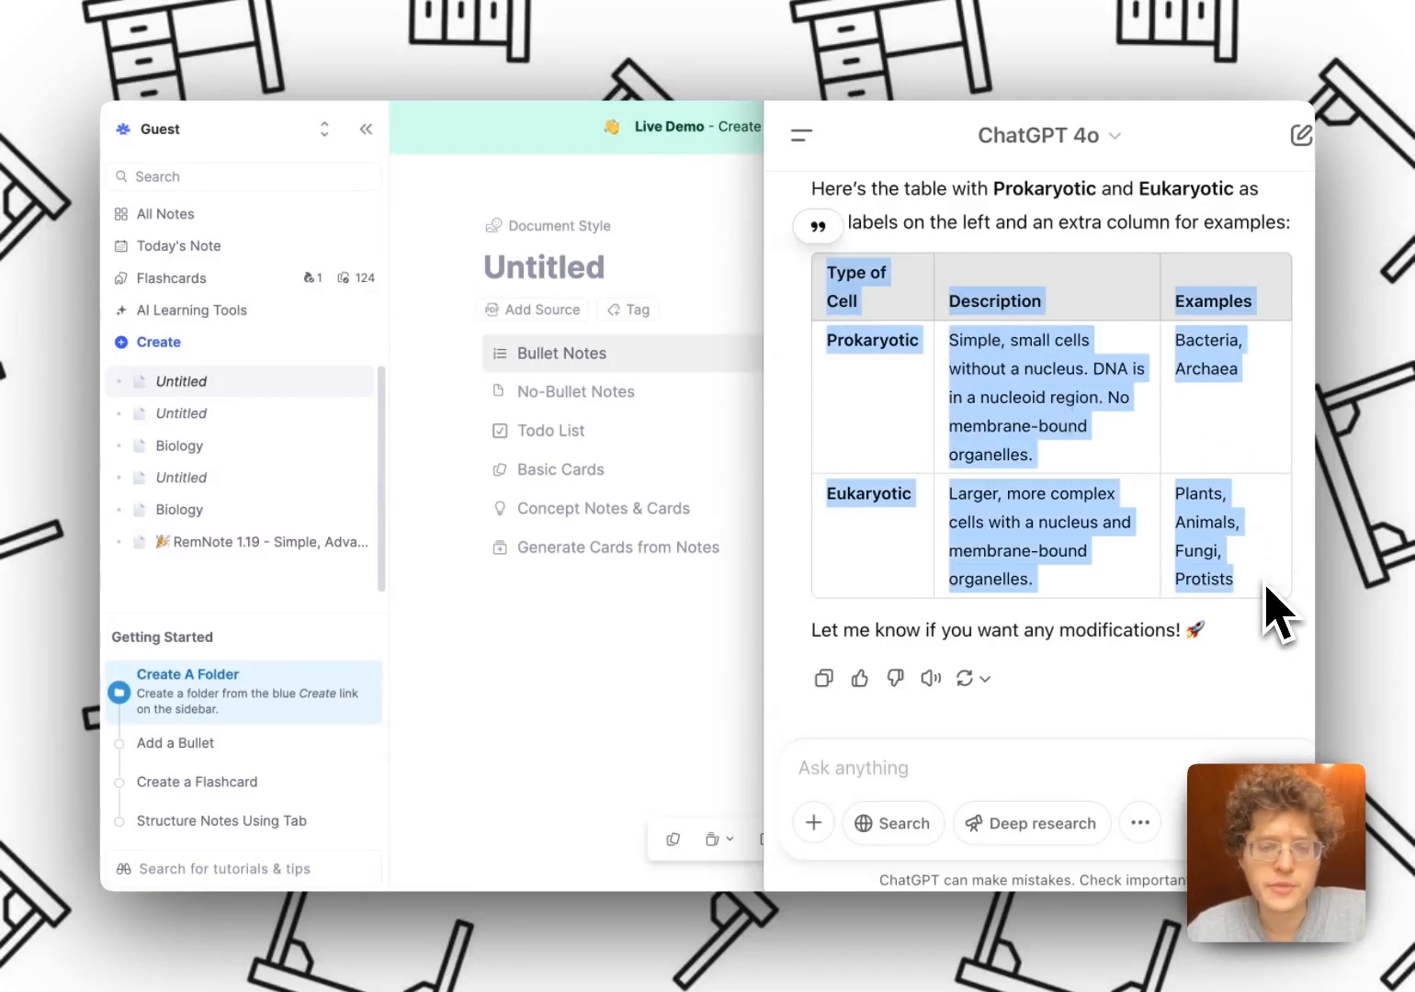
{"action": "key", "text": "super+c"}
{"action": "left_click", "coordinate": [641, 317]}
{"action": "left_click", "coordinate": [629, 356]}
{"action": "key", "text": "super+v"}
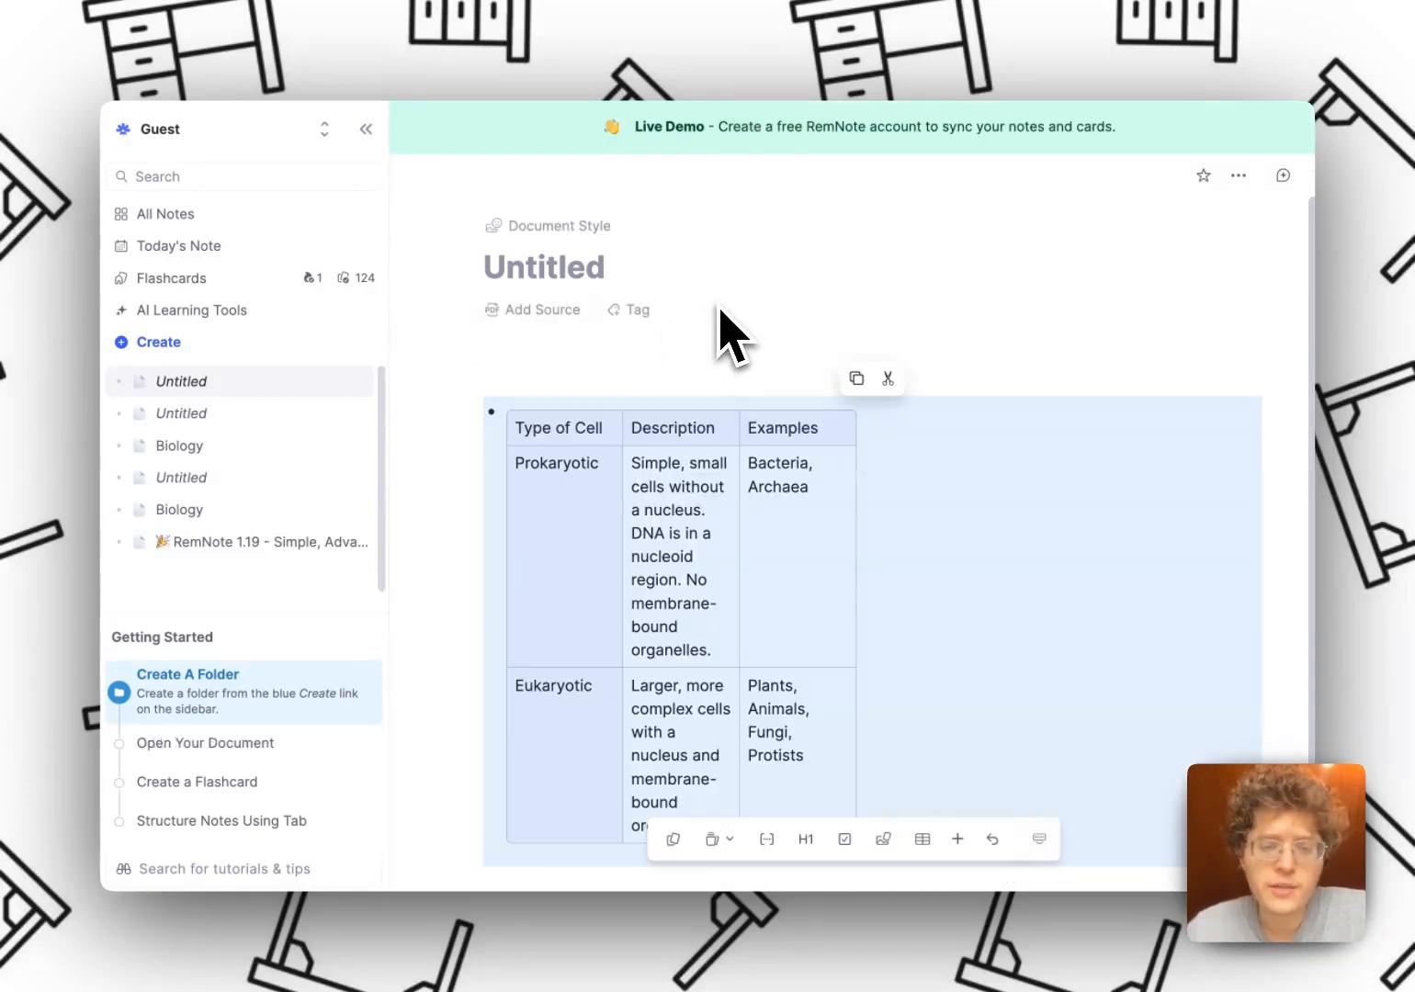
{"action": "left_click", "coordinate": [894, 477]}
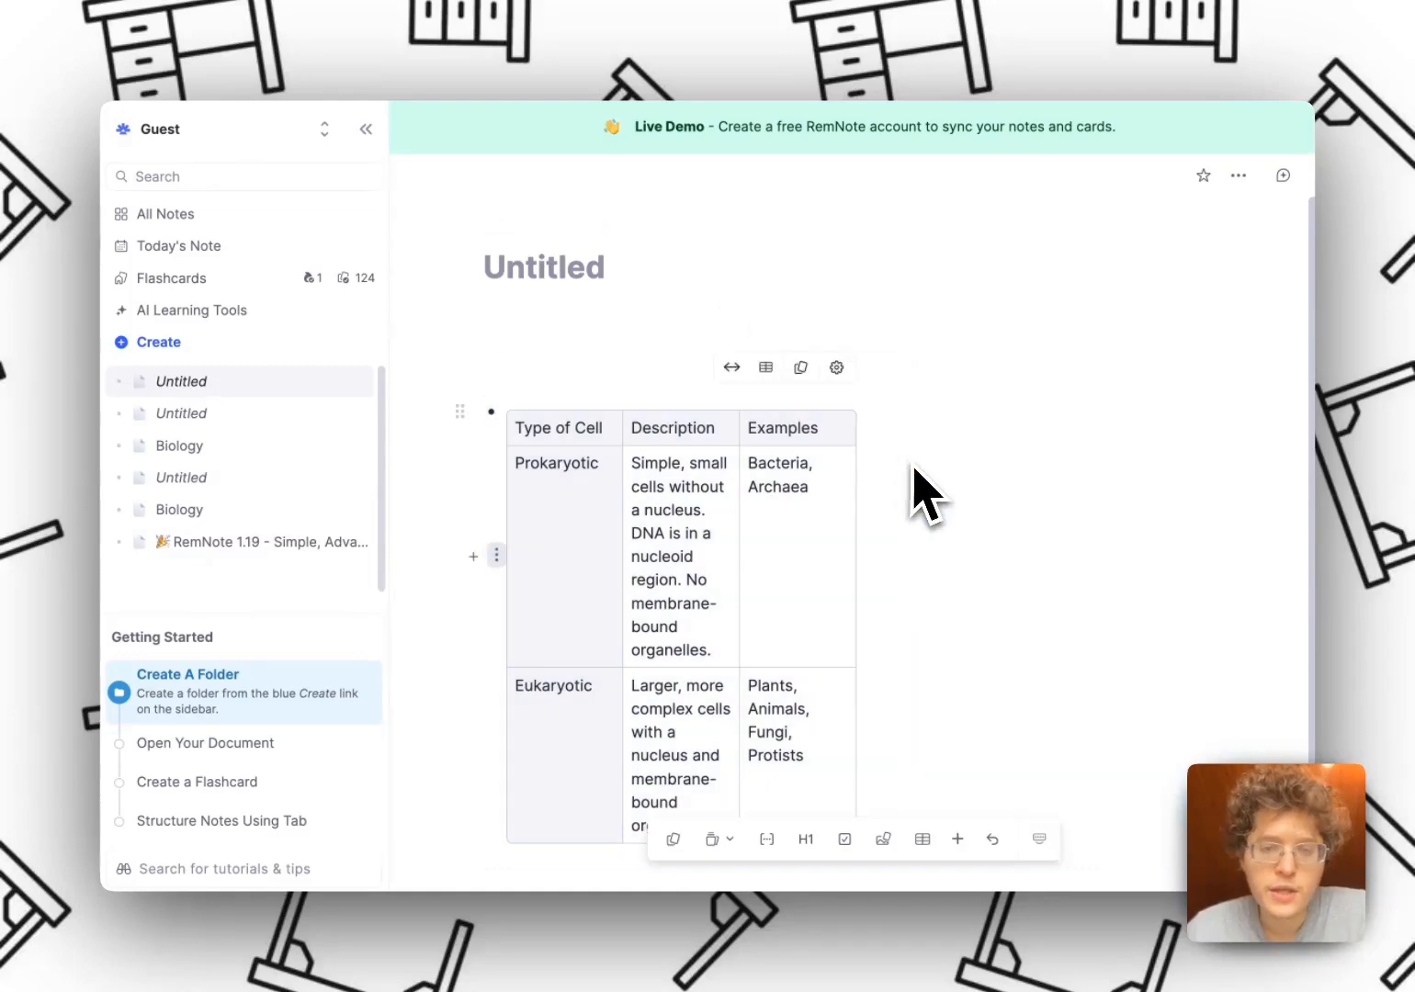
Step: Review the source table in ChatGPT and look at the AI Tutor in RemNote, closing it again
{"action": "key", "text": "super+Tab"}
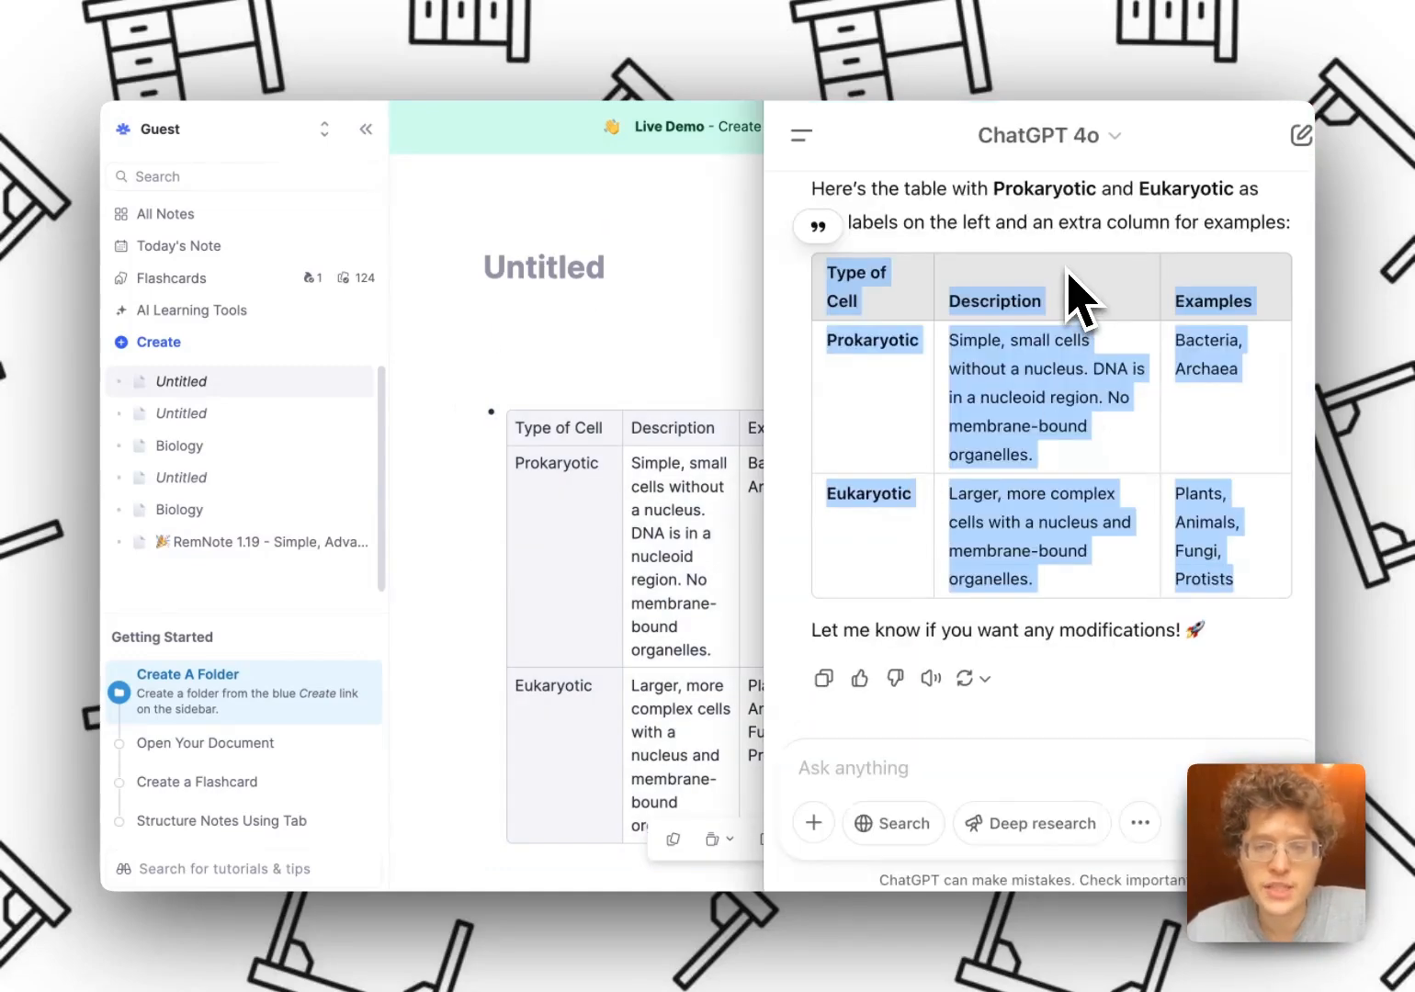
{"action": "left_click", "coordinate": [646, 526]}
{"action": "left_click", "coordinate": [1283, 175]}
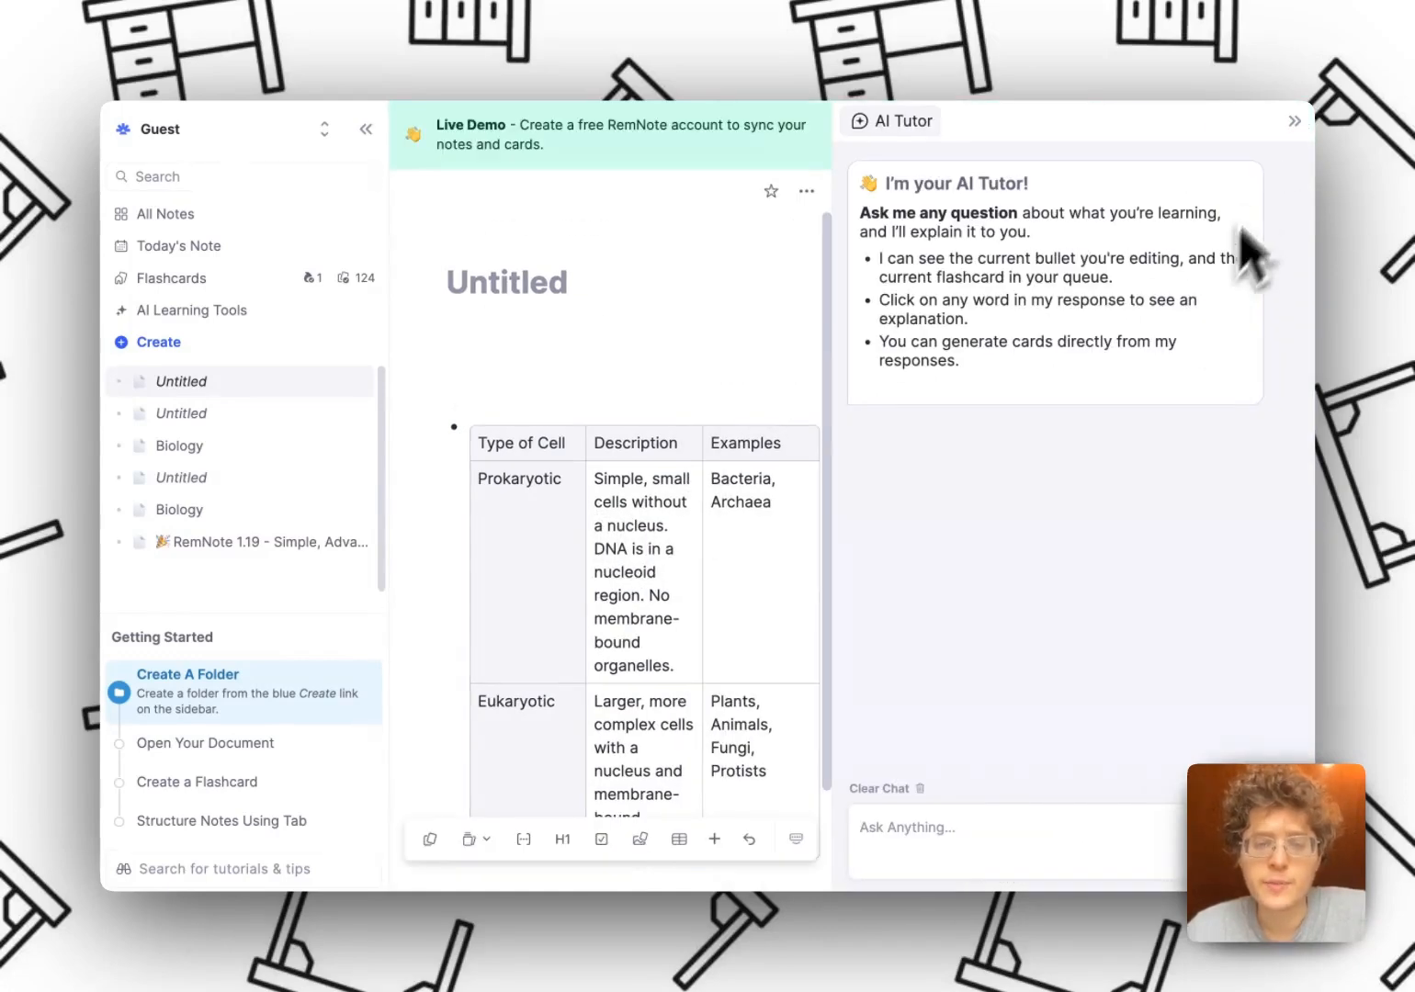
{"action": "left_click", "coordinate": [1292, 127]}
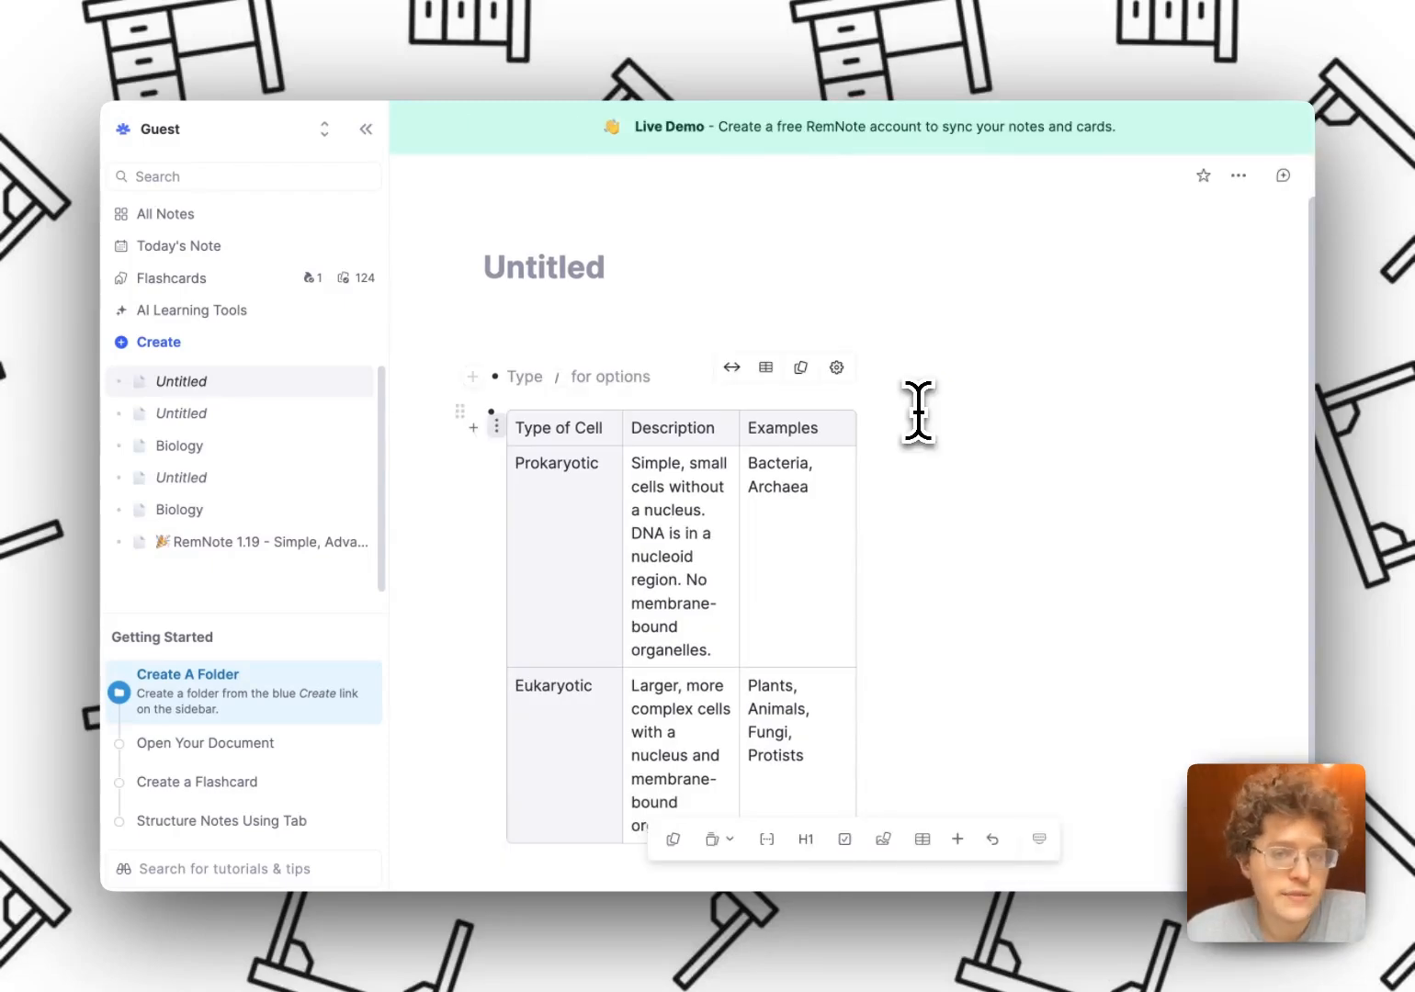
Step: Paste the photo of the handwritten amino acids table into a new bullet above the cell table and enlarge it
{"action": "key", "text": "Return"}
{"action": "key", "text": "Up"}
{"action": "key", "text": "super+v"}
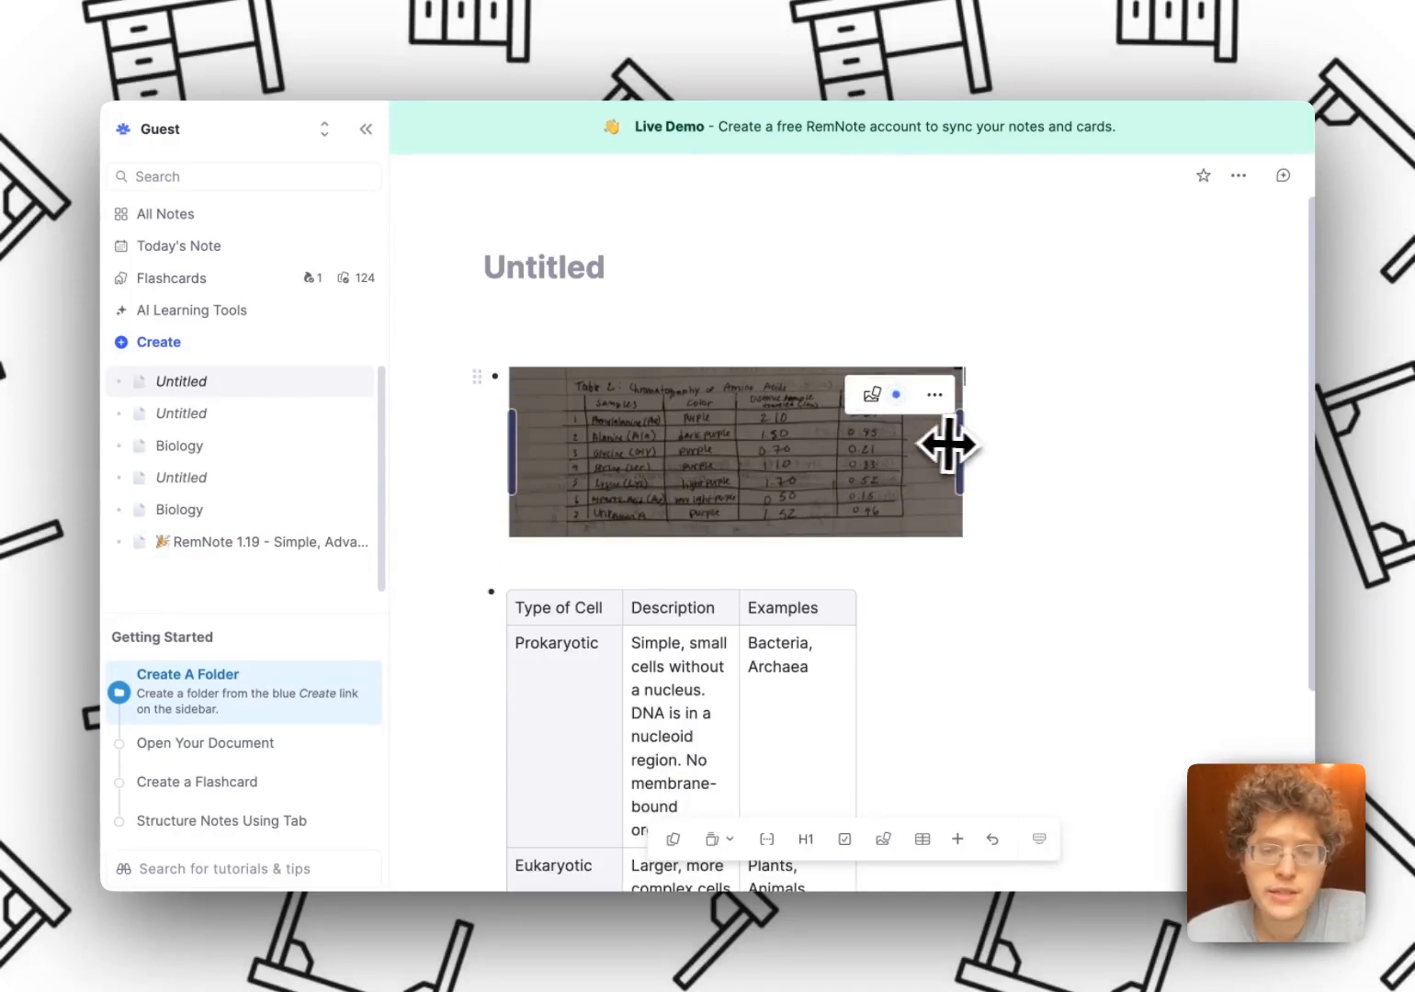
{"action": "left_click_drag", "start_coordinate": [947, 444], "coordinate": [1119, 445]}
Step: Convert the handwritten table image to text with AI
{"action": "left_click", "coordinate": [1088, 395]}
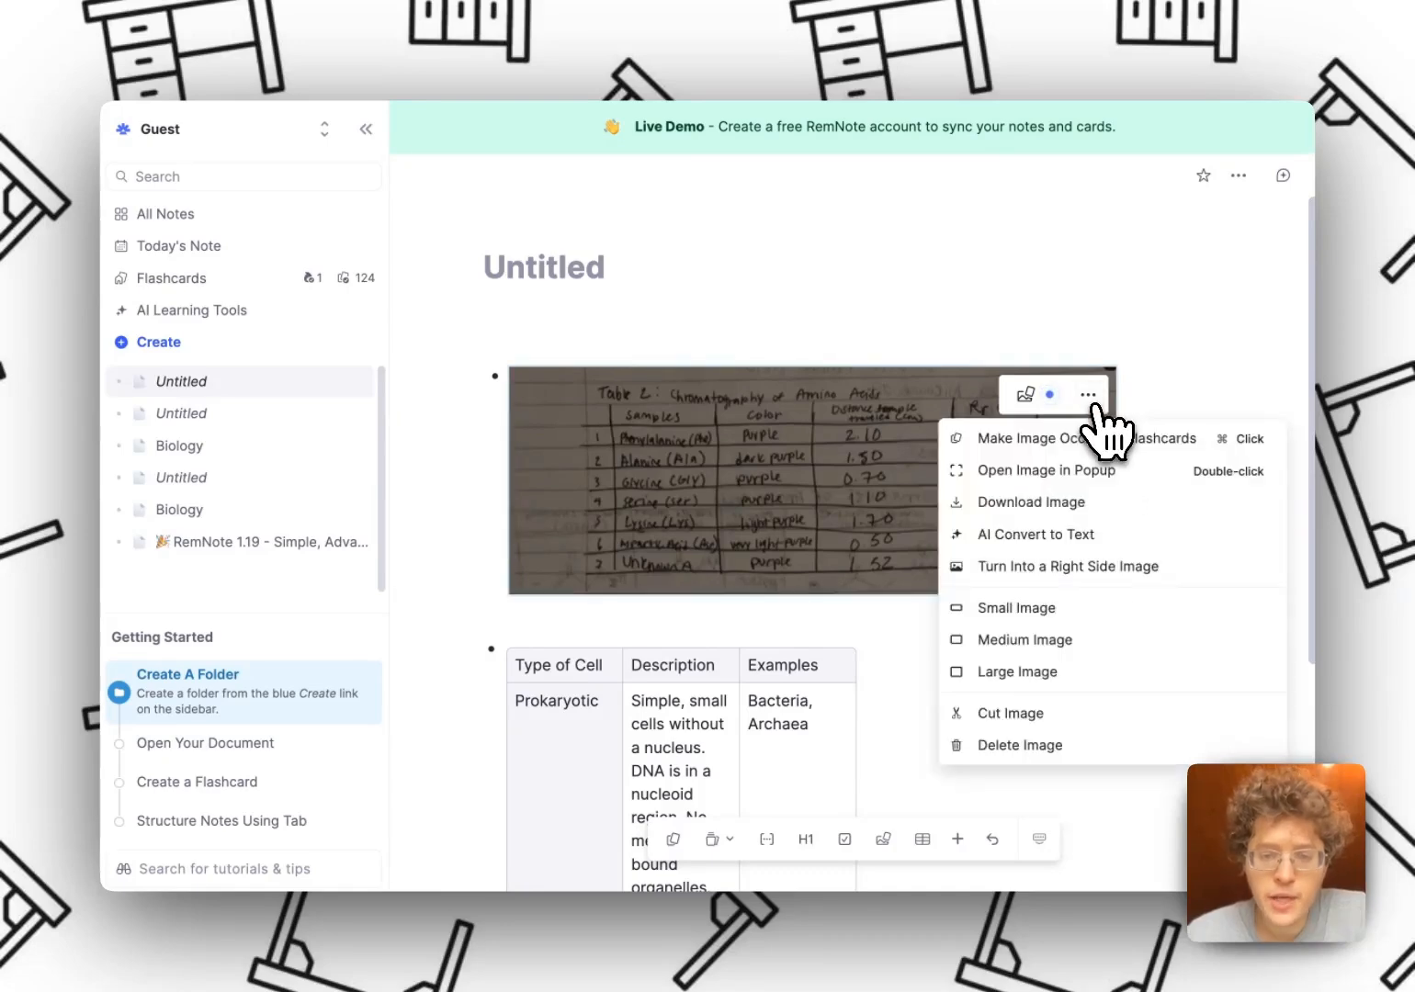
{"action": "left_click", "coordinate": [1056, 534]}
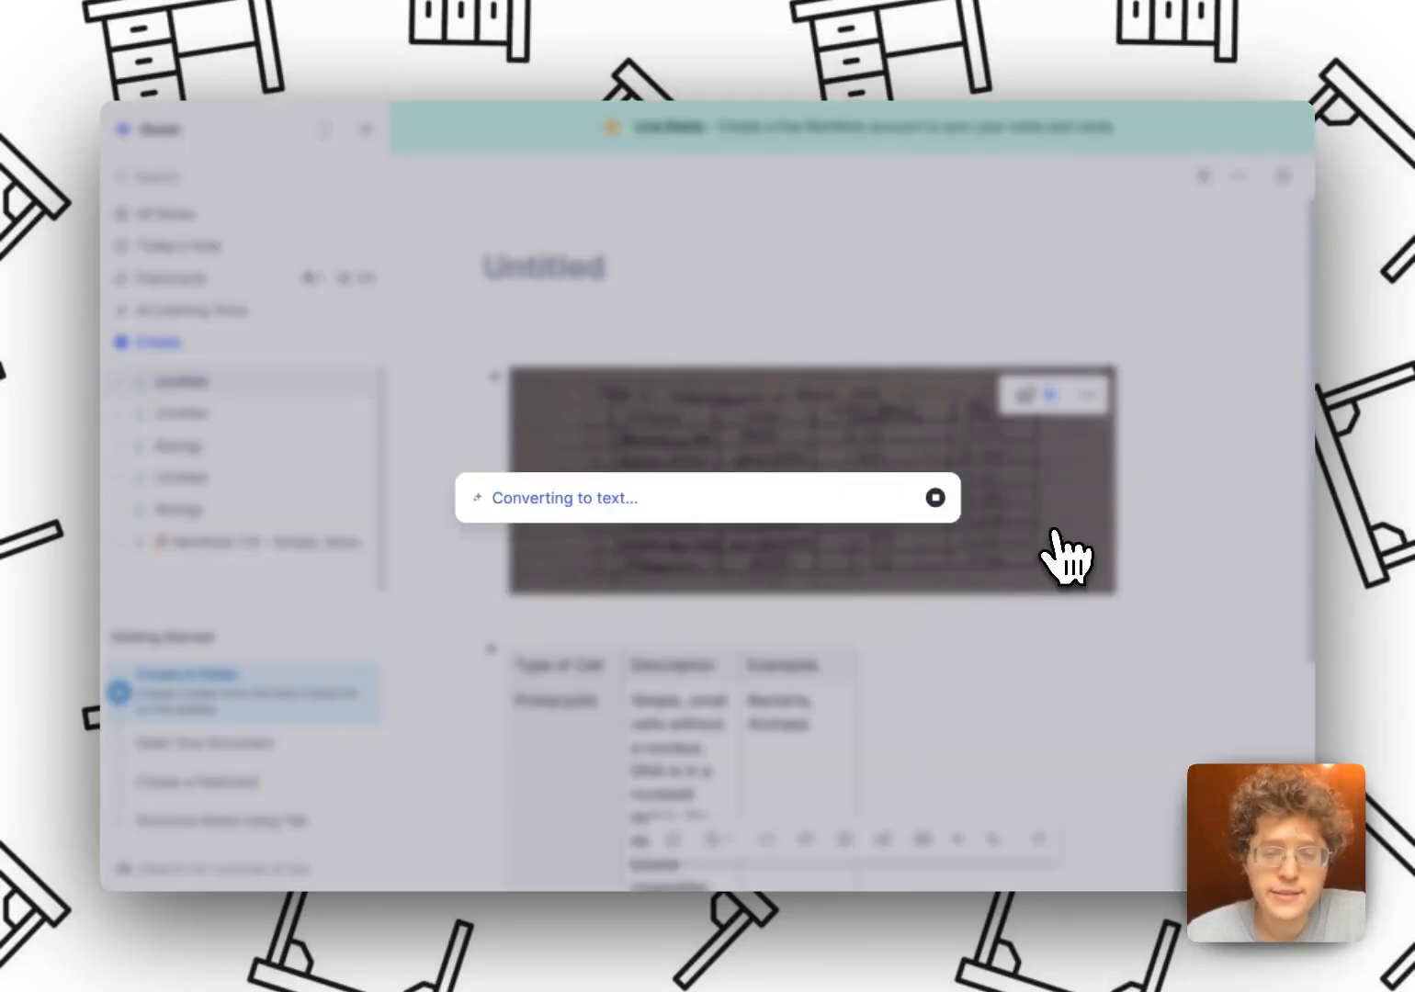
{"action": "scroll", "coordinate": [1070, 533], "scroll_direction": "down", "scroll_amount": 3}
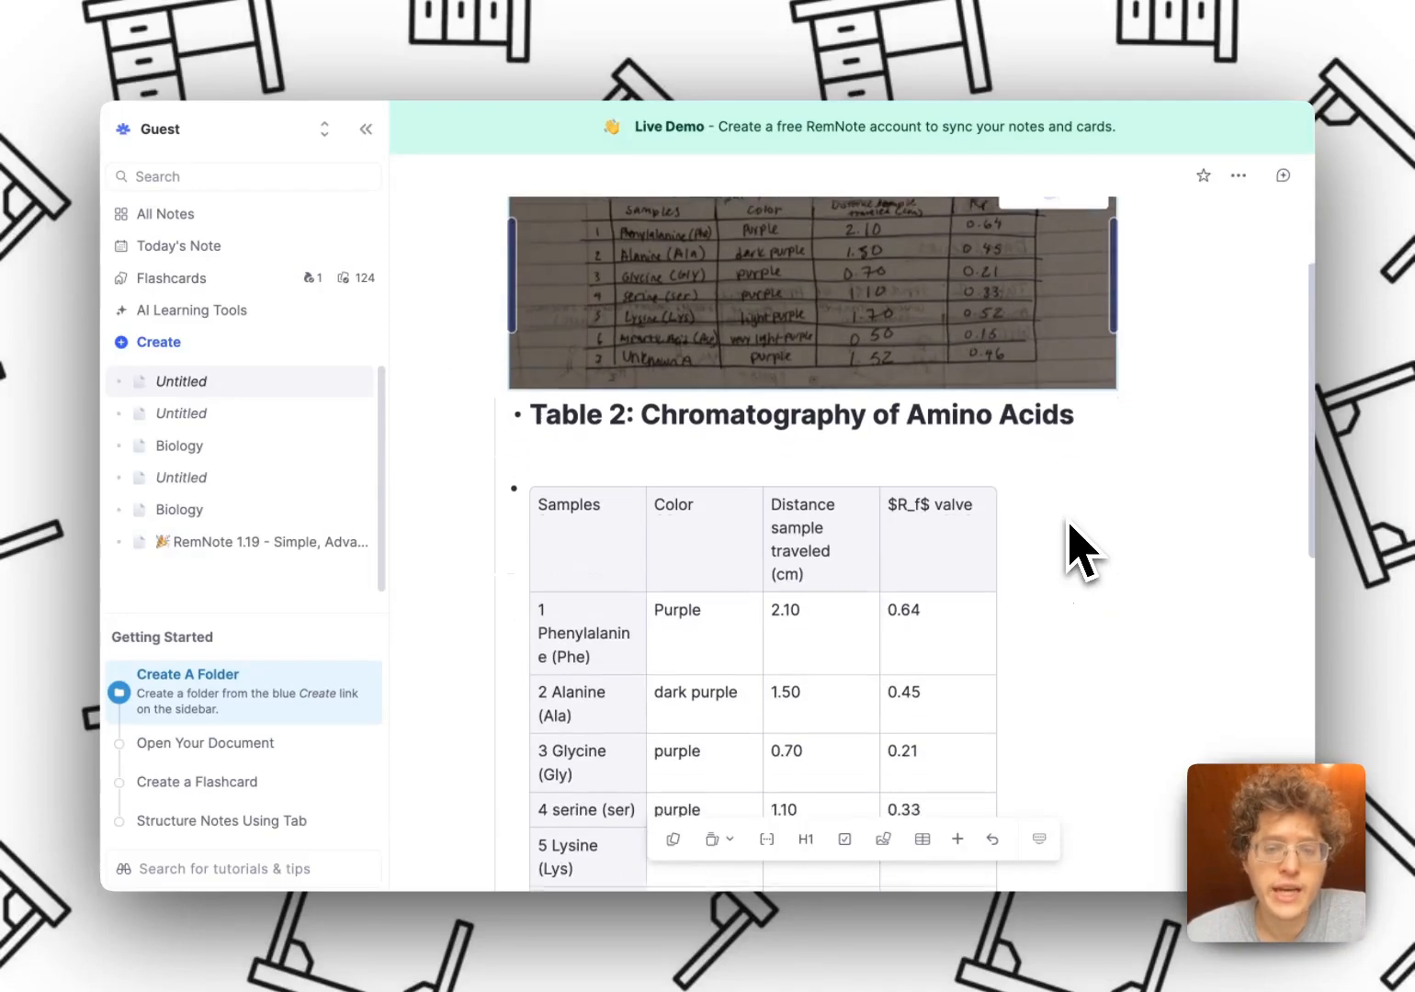
{"action": "scroll", "coordinate": [753, 522], "scroll_direction": "down", "scroll_amount": 2}
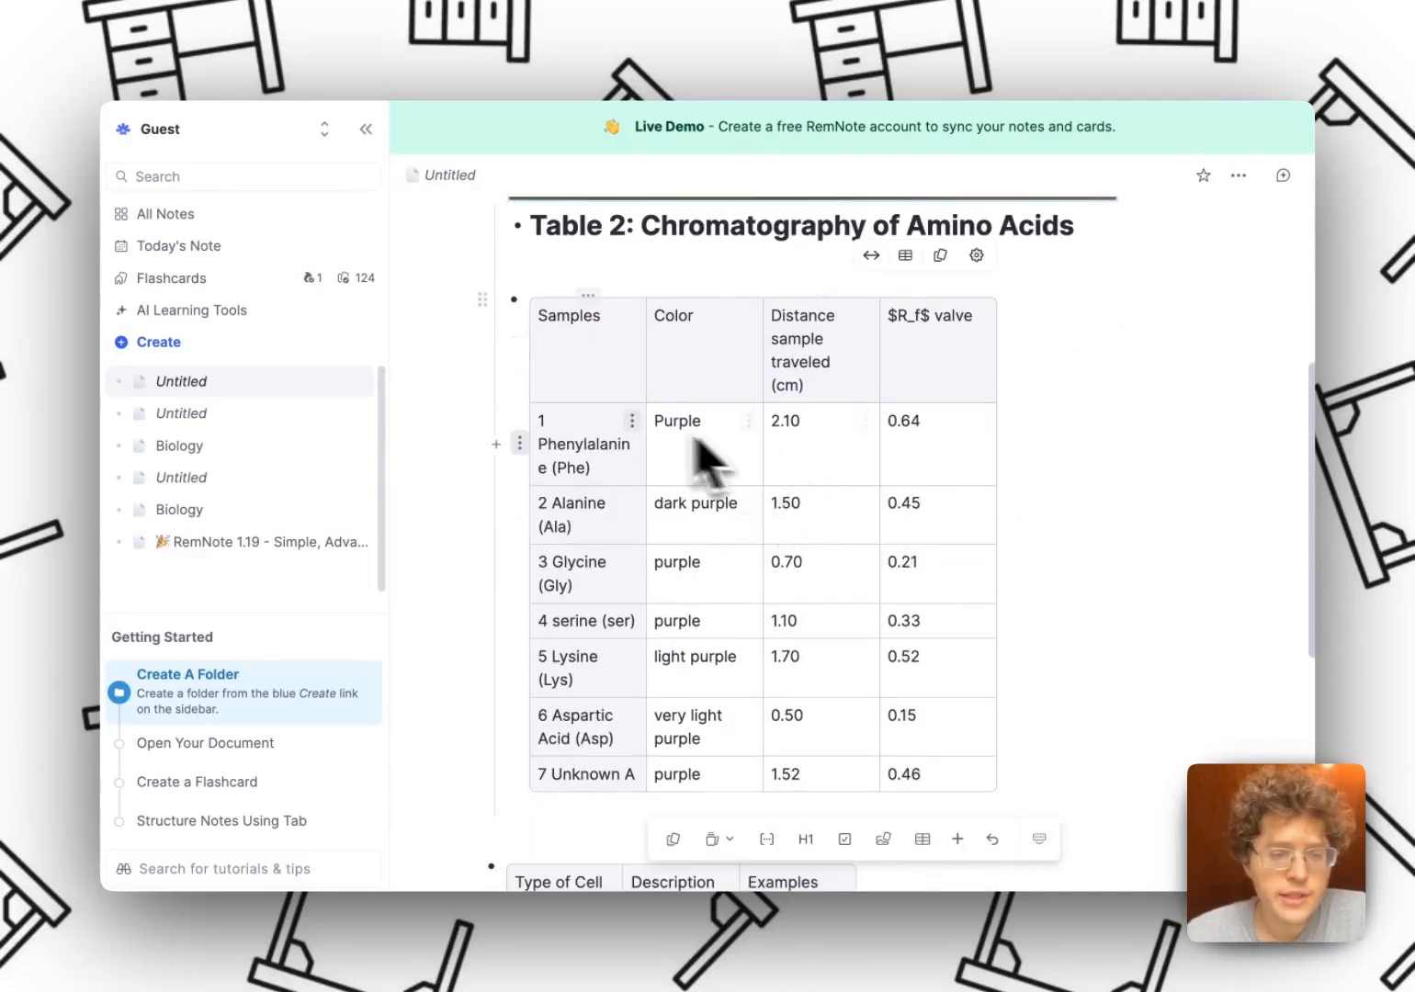
Step: Expand the Chromatography of Amino Acids table to full width and compare it with the handwritten photo
{"action": "left_click", "coordinate": [873, 256]}
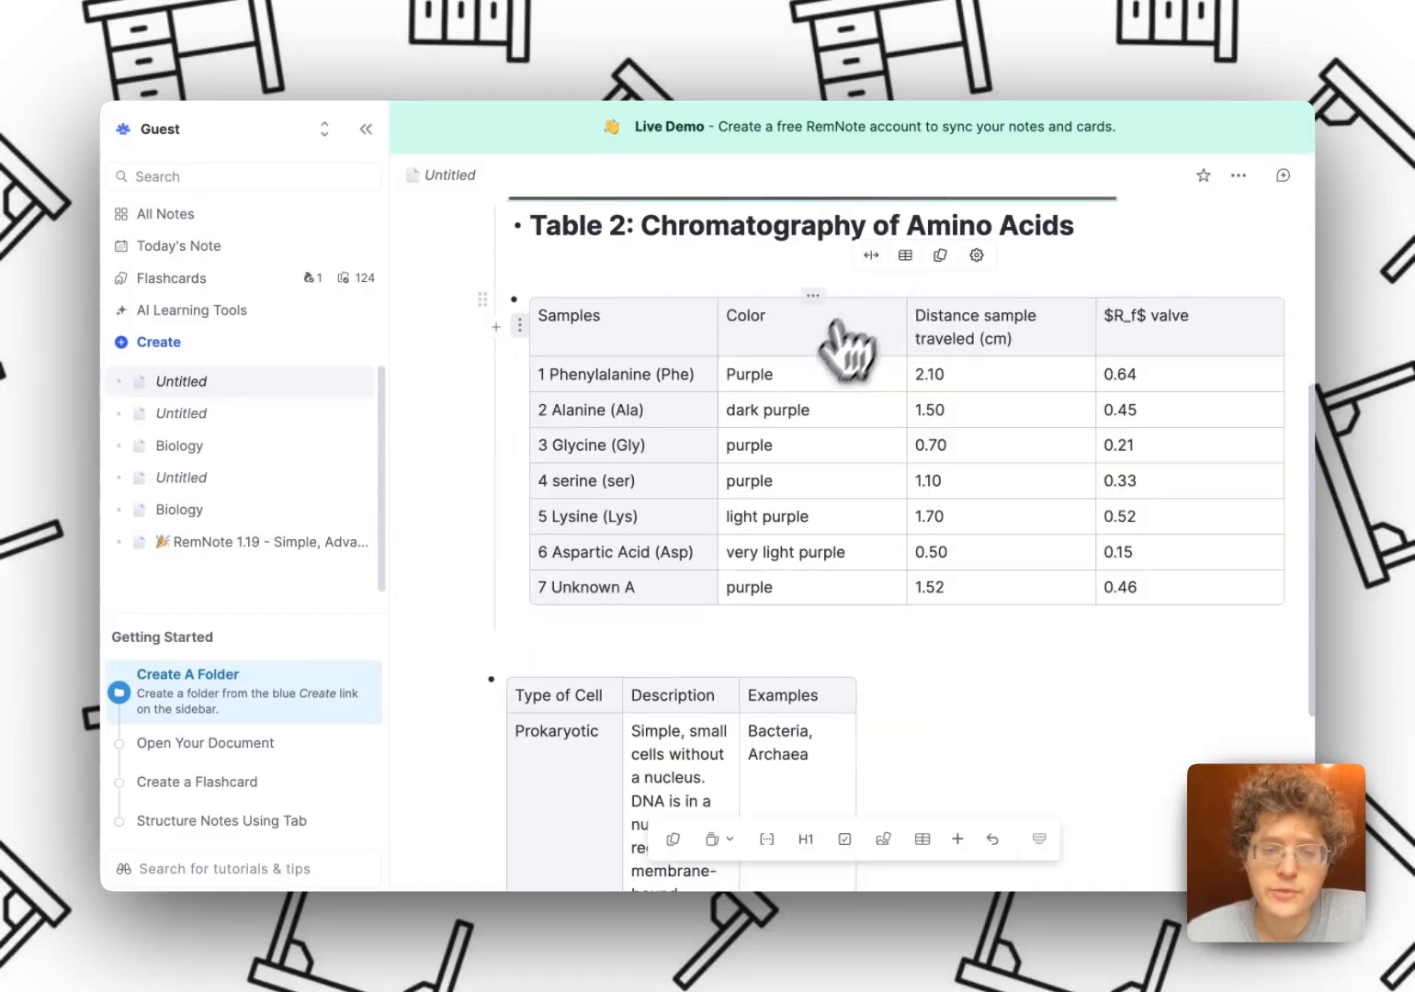
{"action": "scroll", "coordinate": [812, 386], "scroll_direction": "up", "scroll_amount": 4}
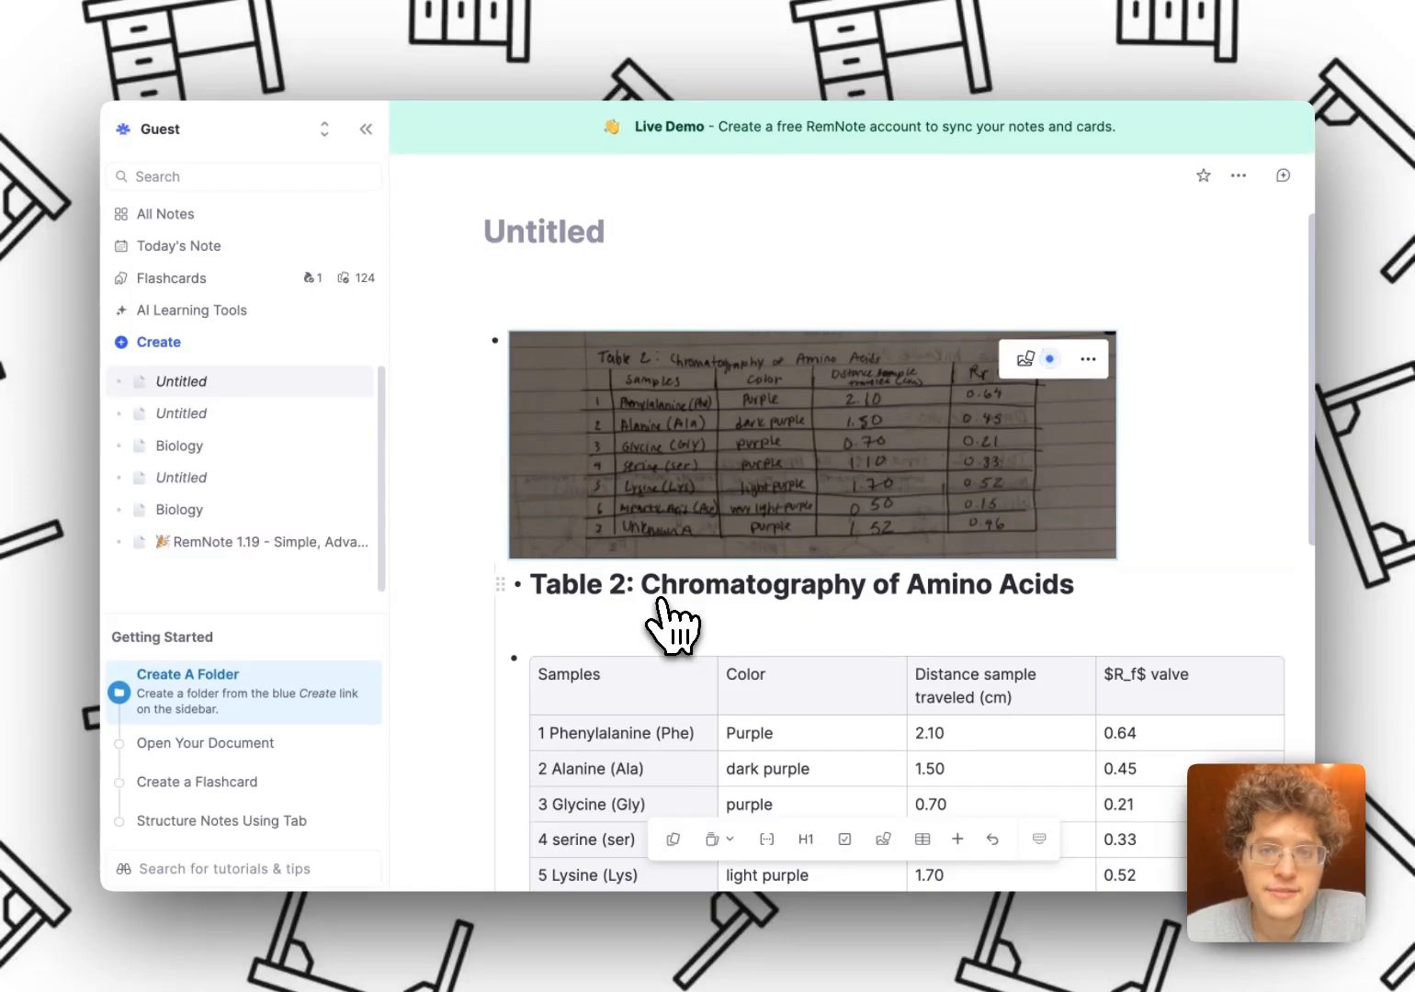
{"action": "scroll", "coordinate": [1275, 443], "scroll_direction": "down", "scroll_amount": 2}
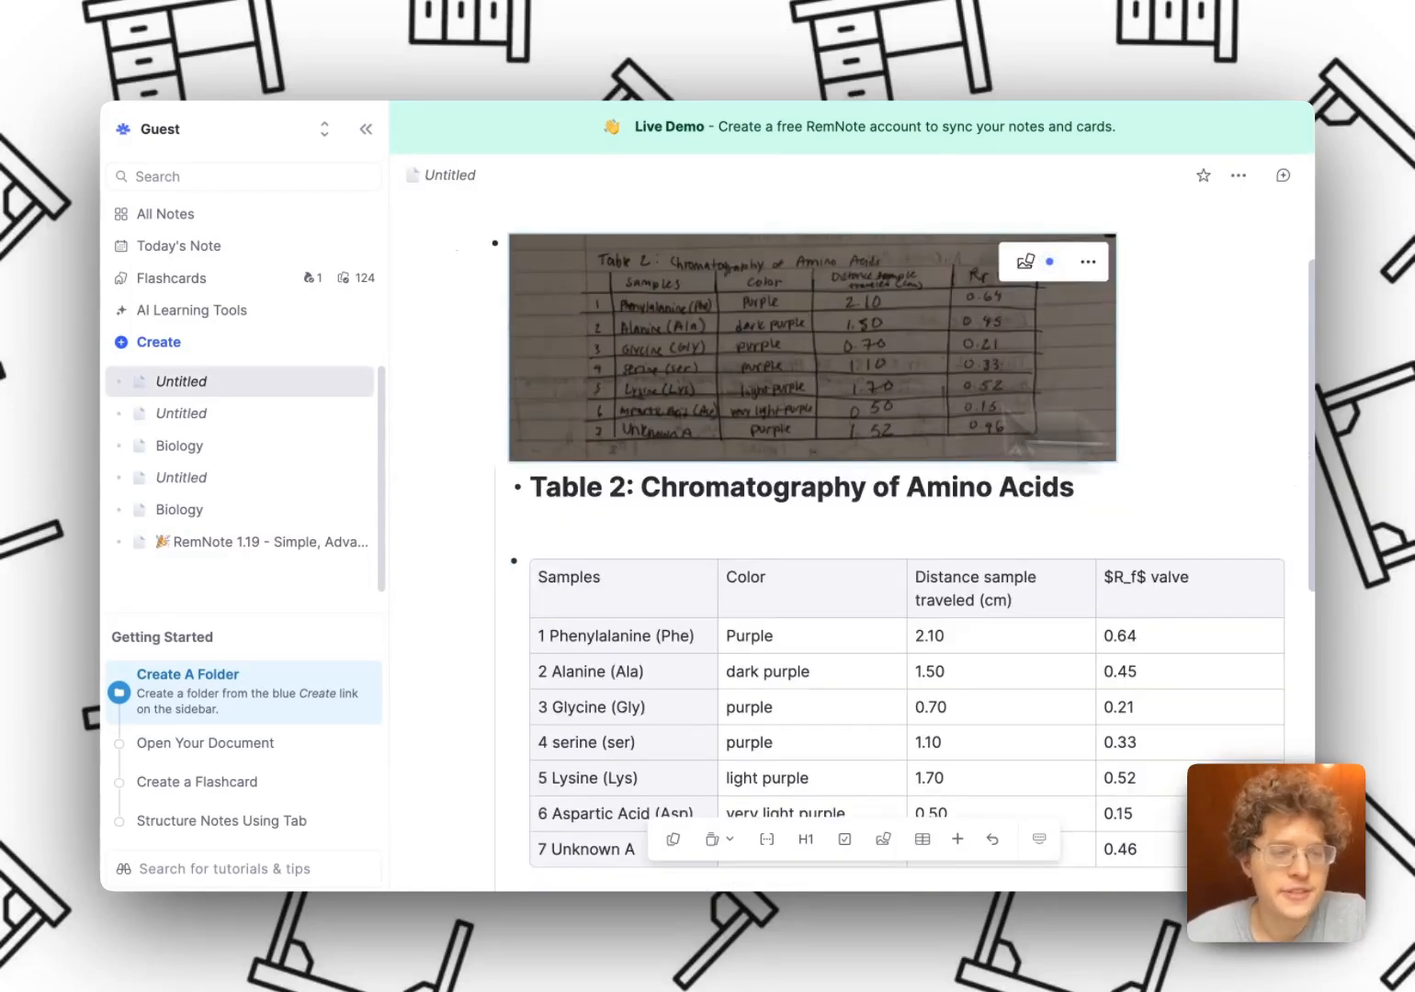
Step: Create a document titled Spanish and insert an advanced table named Spanish Vocab
{"action": "left_click", "coordinate": [165, 342]}
{"action": "type", "text": "Spanish"}
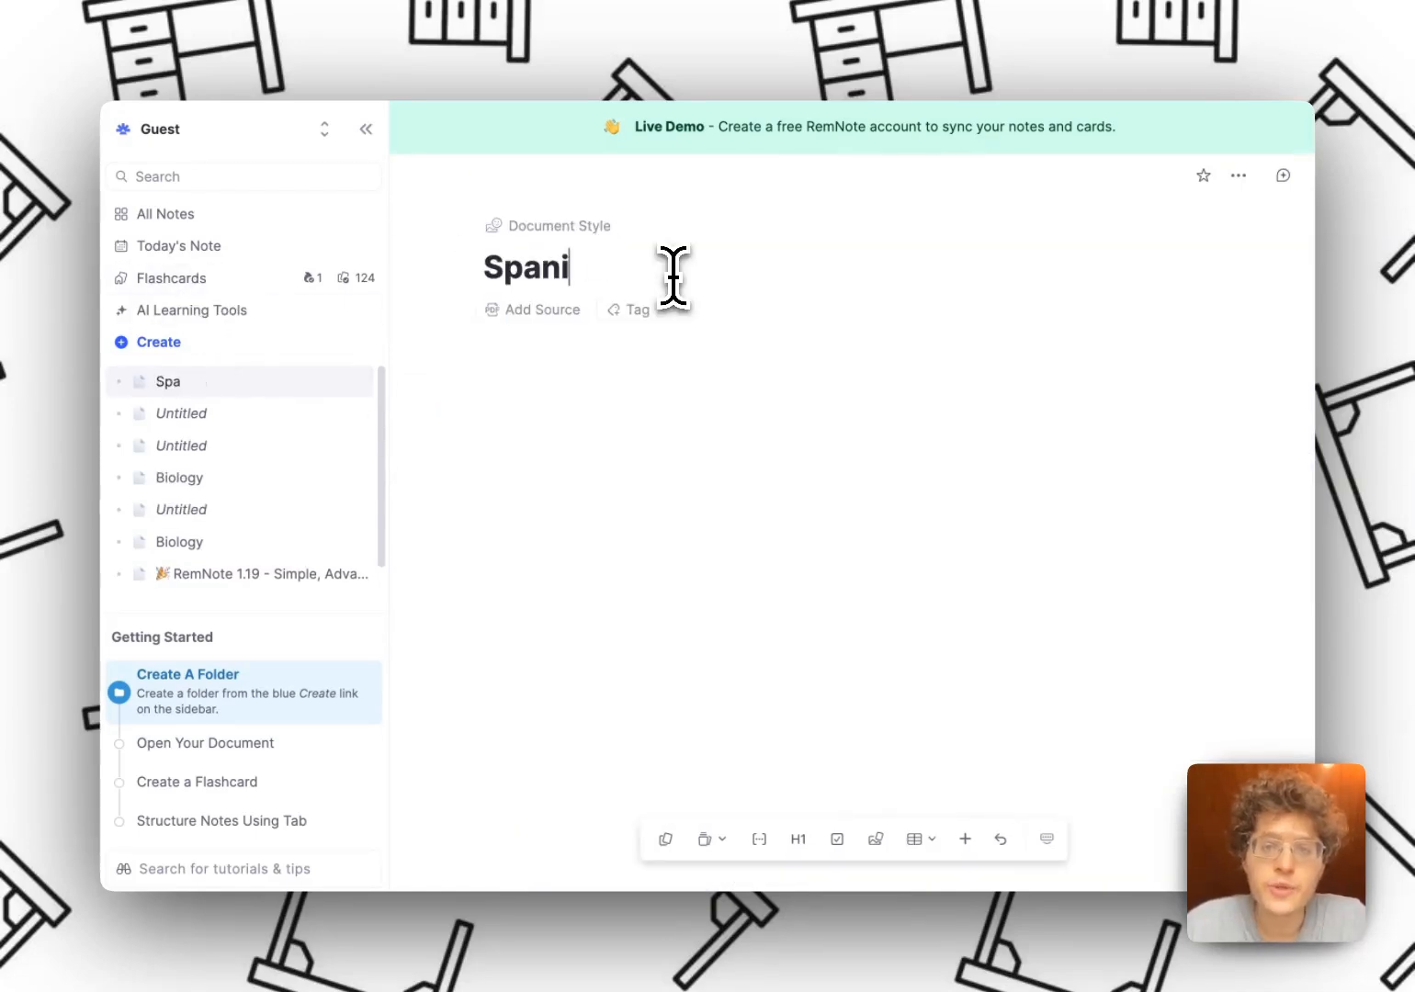
{"action": "key", "text": "Return"}
{"action": "type", "text": "/table"}
{"action": "key", "text": "Return"}
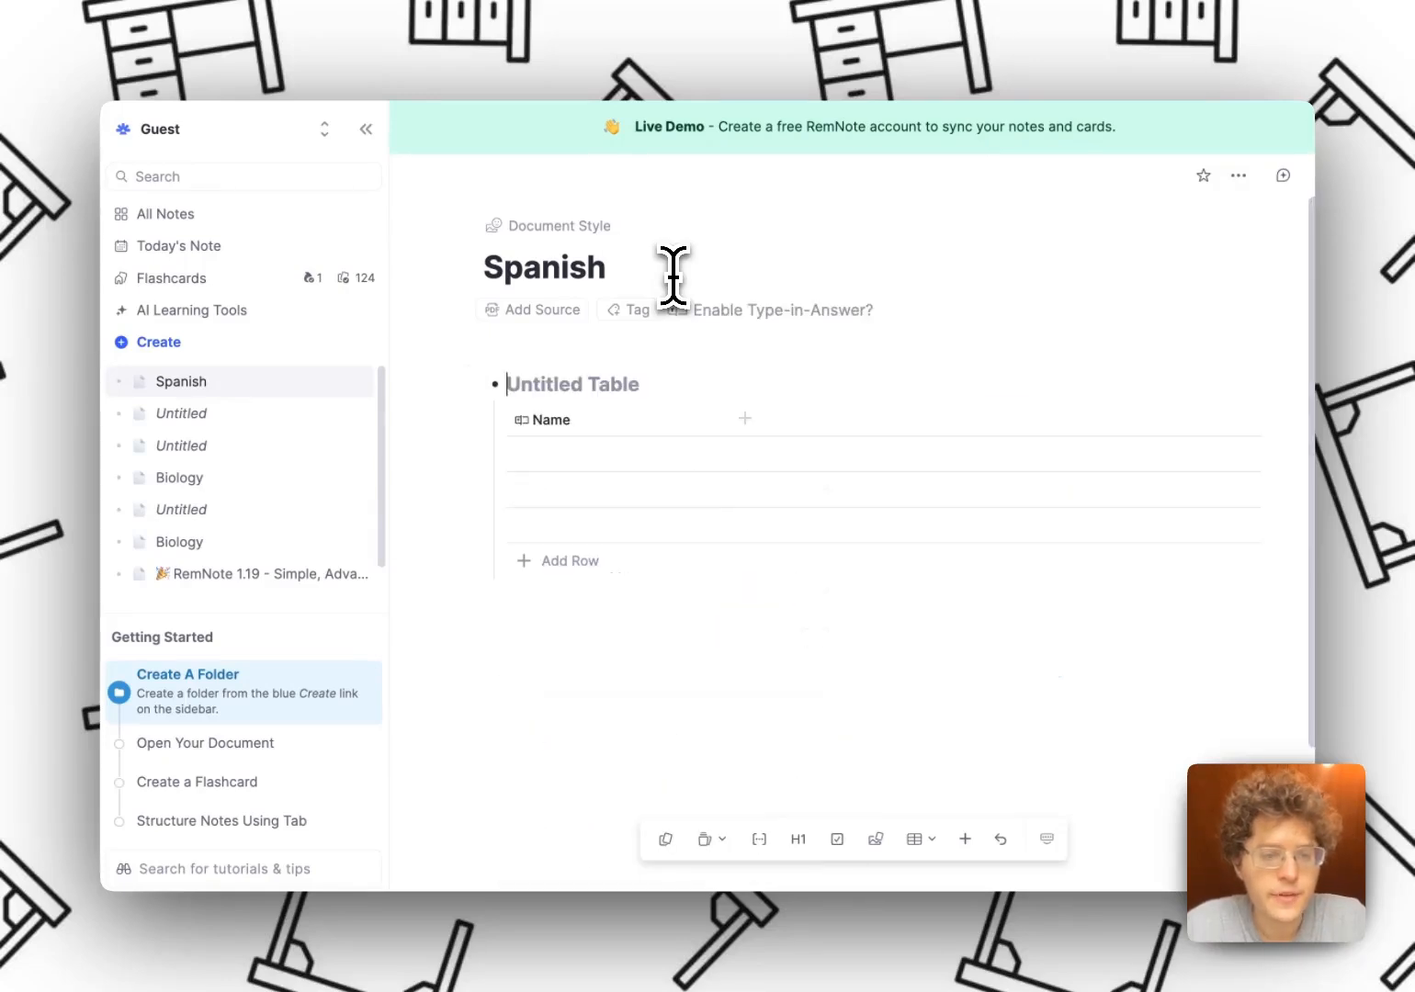
{"action": "type", "text": "Spanish"}
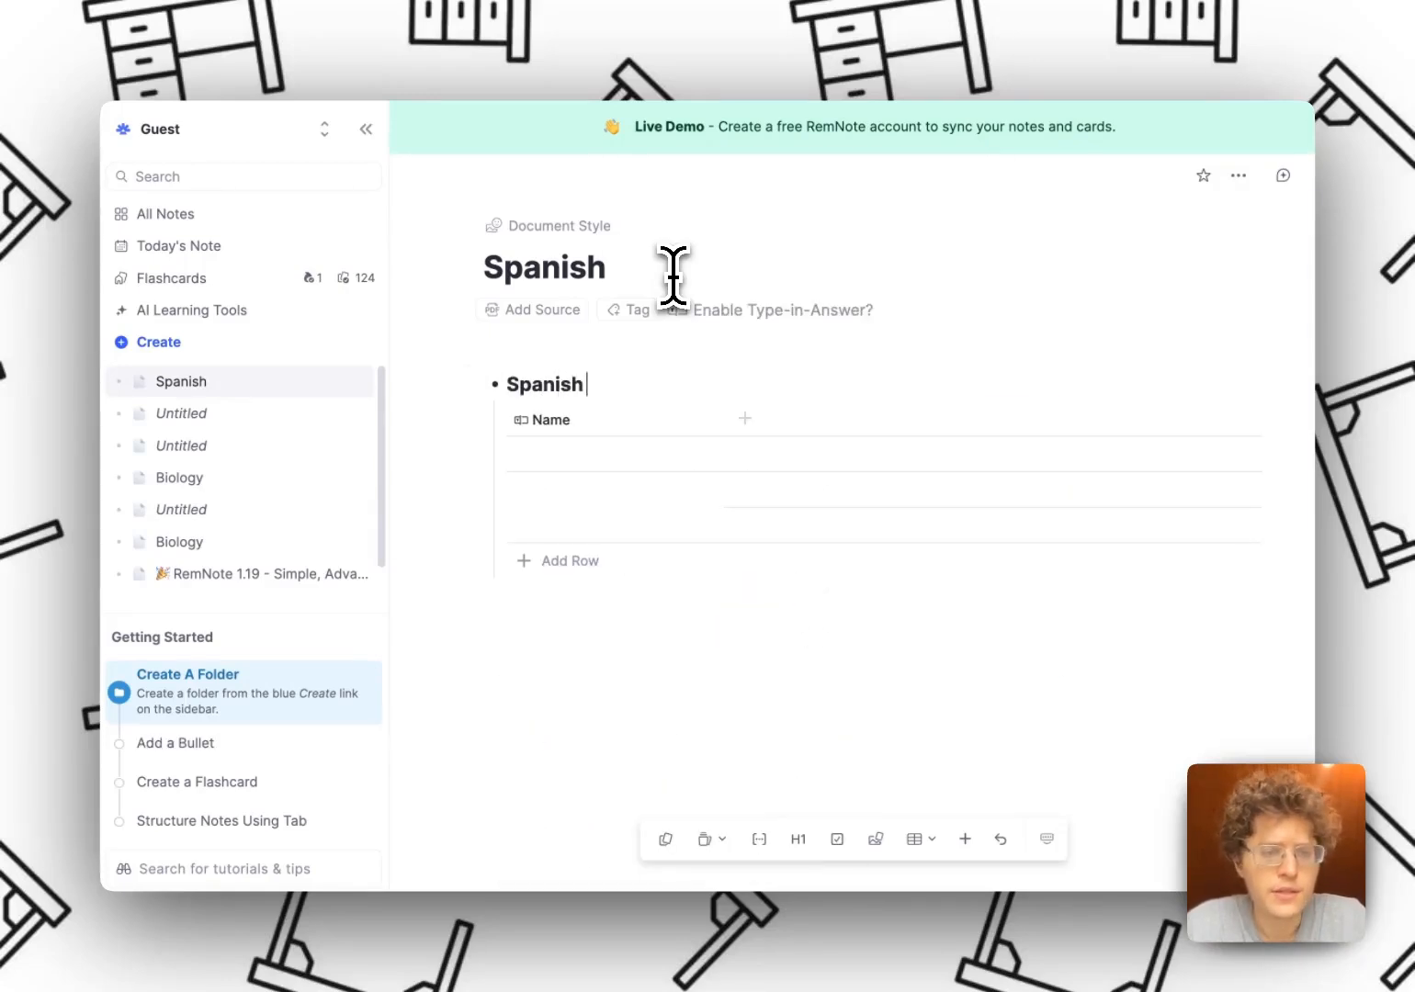
{"action": "type", "text": " Vocab"}
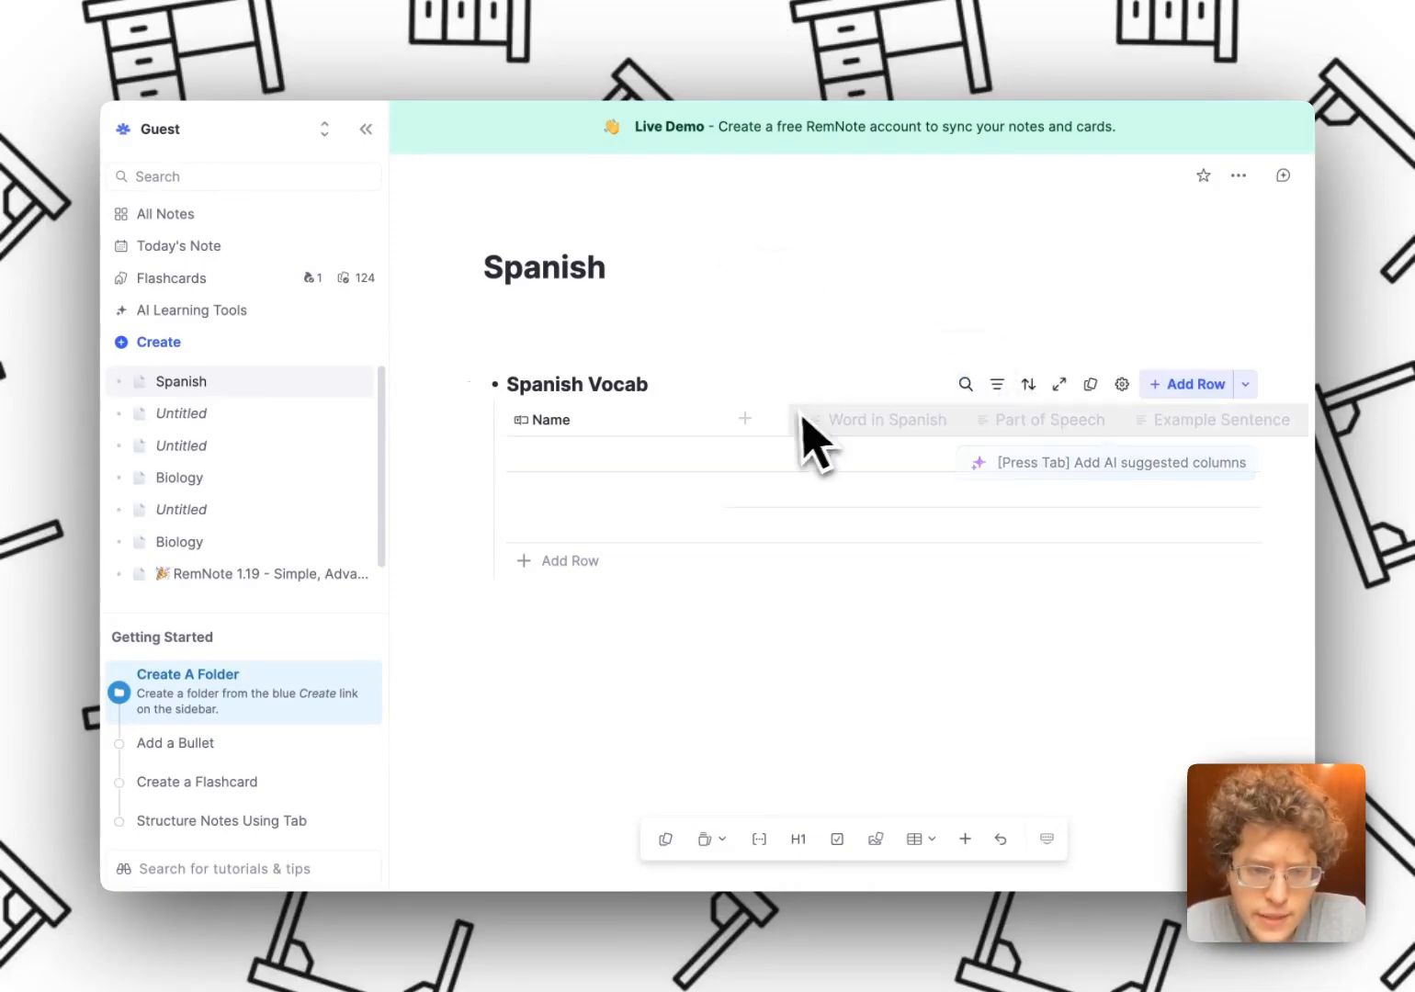
Step: Add the AI-suggested columns Word in Spanish and Part of Speech to the Spanish Vocab table
{"action": "left_click", "coordinate": [745, 420]}
{"action": "left_click", "coordinate": [820, 492]}
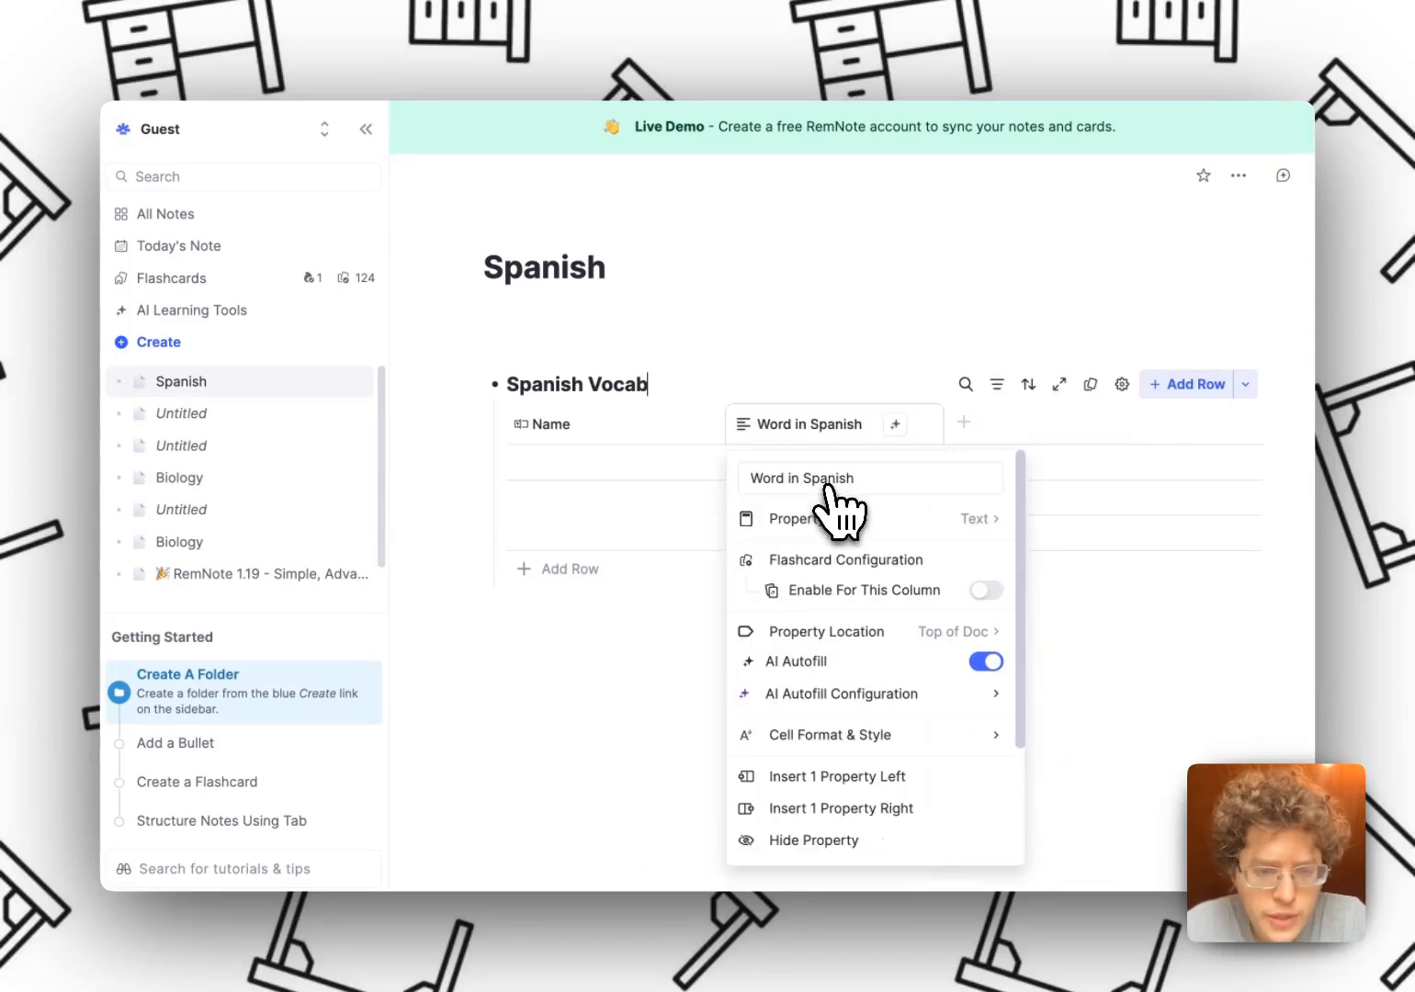
{"action": "left_click", "coordinate": [961, 423]}
{"action": "left_click", "coordinate": [1057, 496]}
Step: Rename the primary column of the Spanish Vocab table to Word in English
{"action": "left_click", "coordinate": [628, 430]}
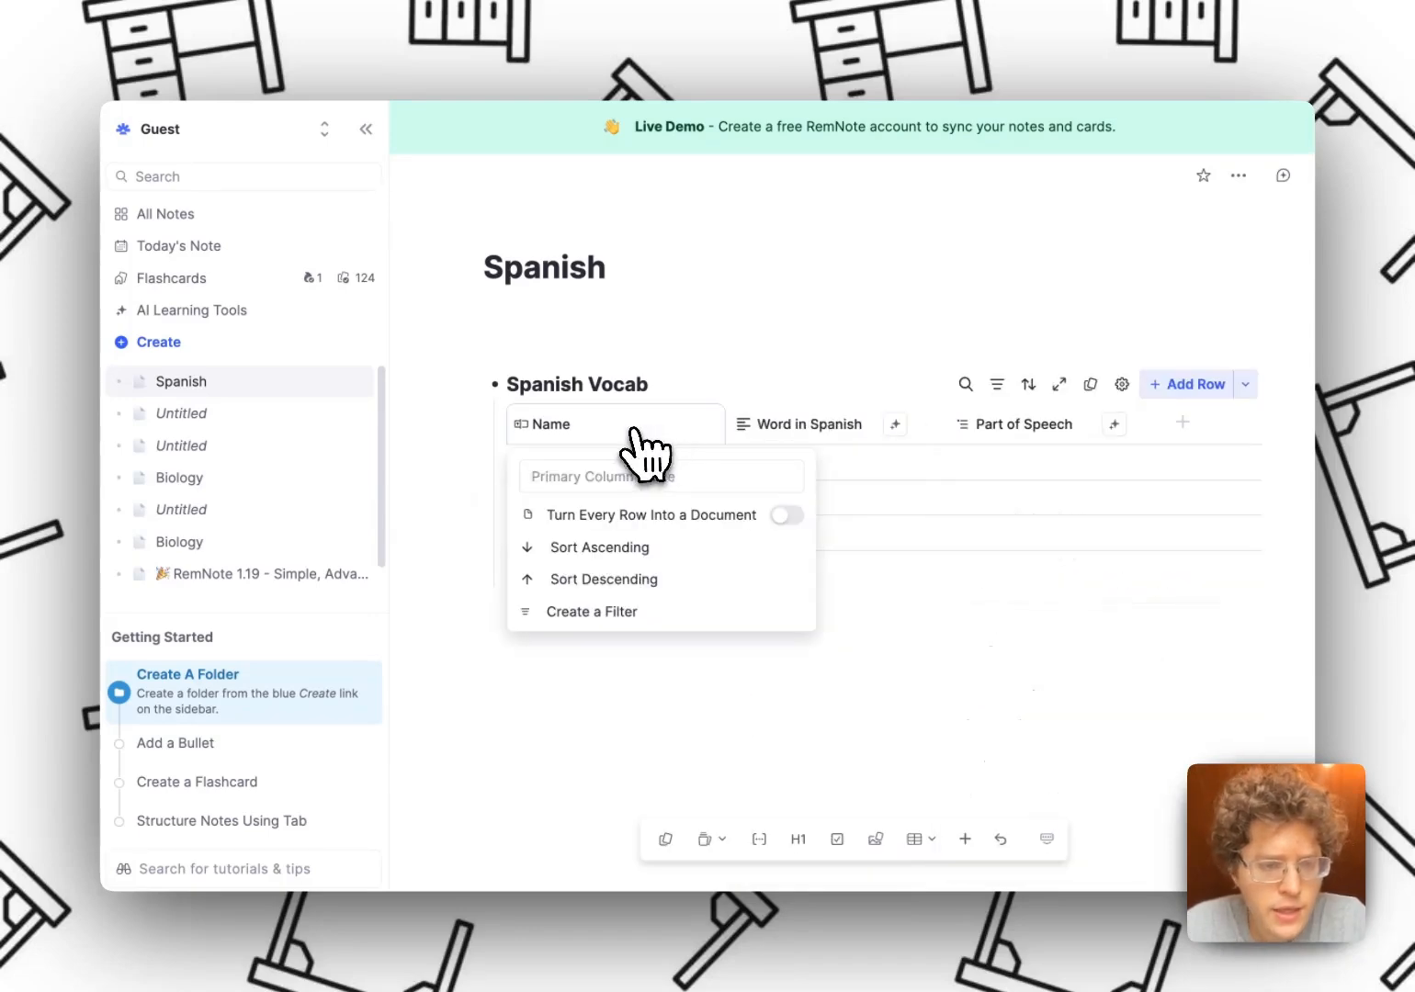
{"action": "type", "text": "En"}
{"action": "key", "text": "BackSpace"}
{"action": "key", "text": "BackSpace"}
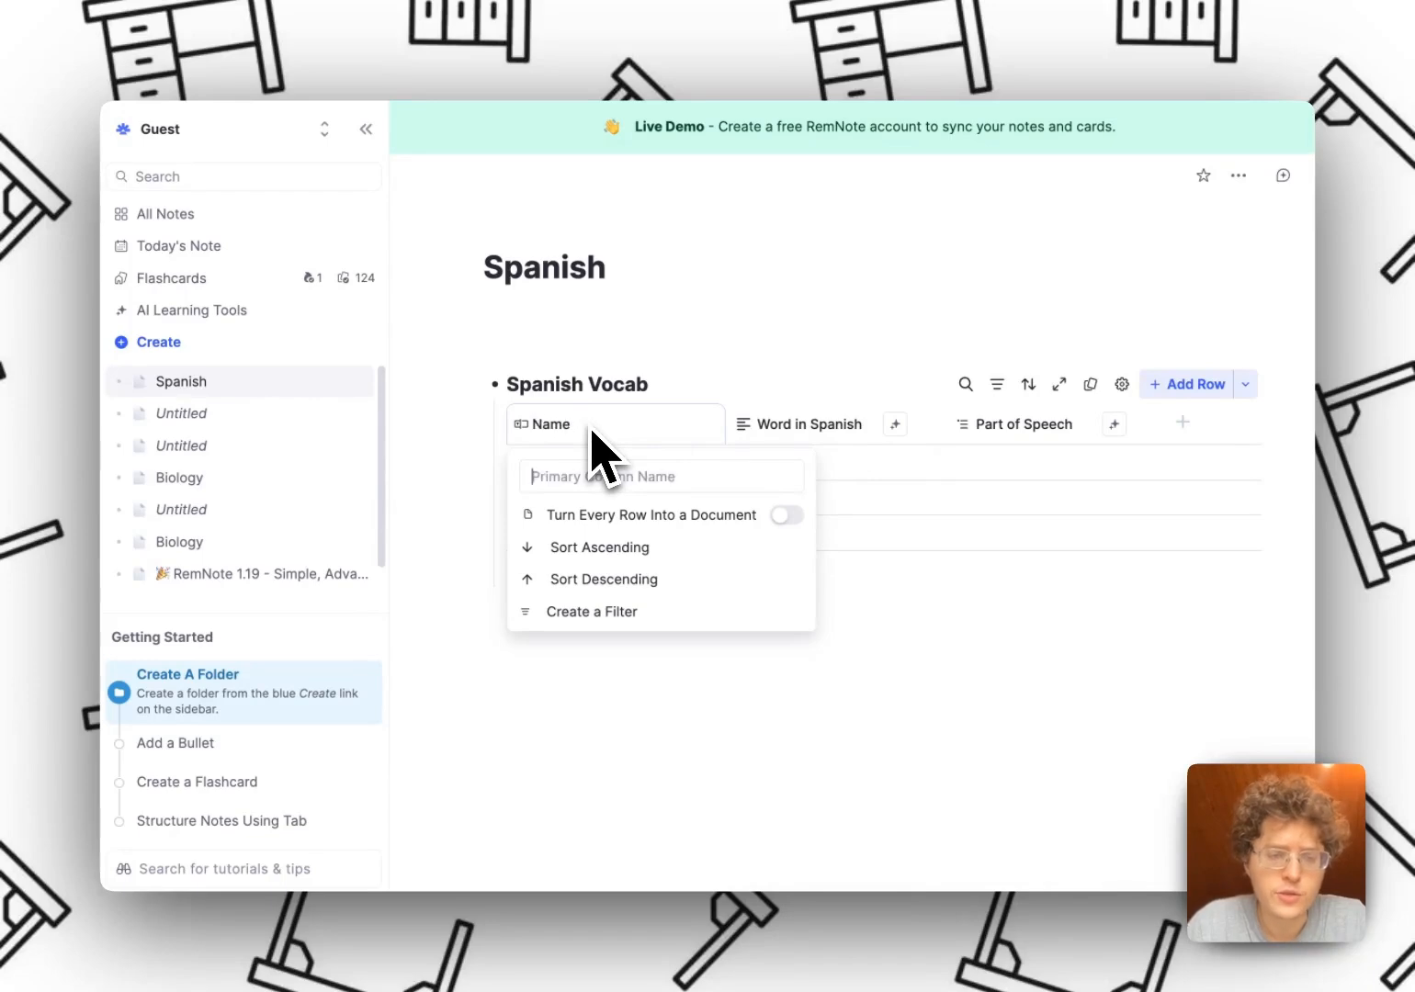
{"action": "type", "text": "Word in English"}
Step: Enter Run, Jump and Dog as the Word in English rows and let AI autofill the other columns
{"action": "left_click", "coordinate": [592, 467]}
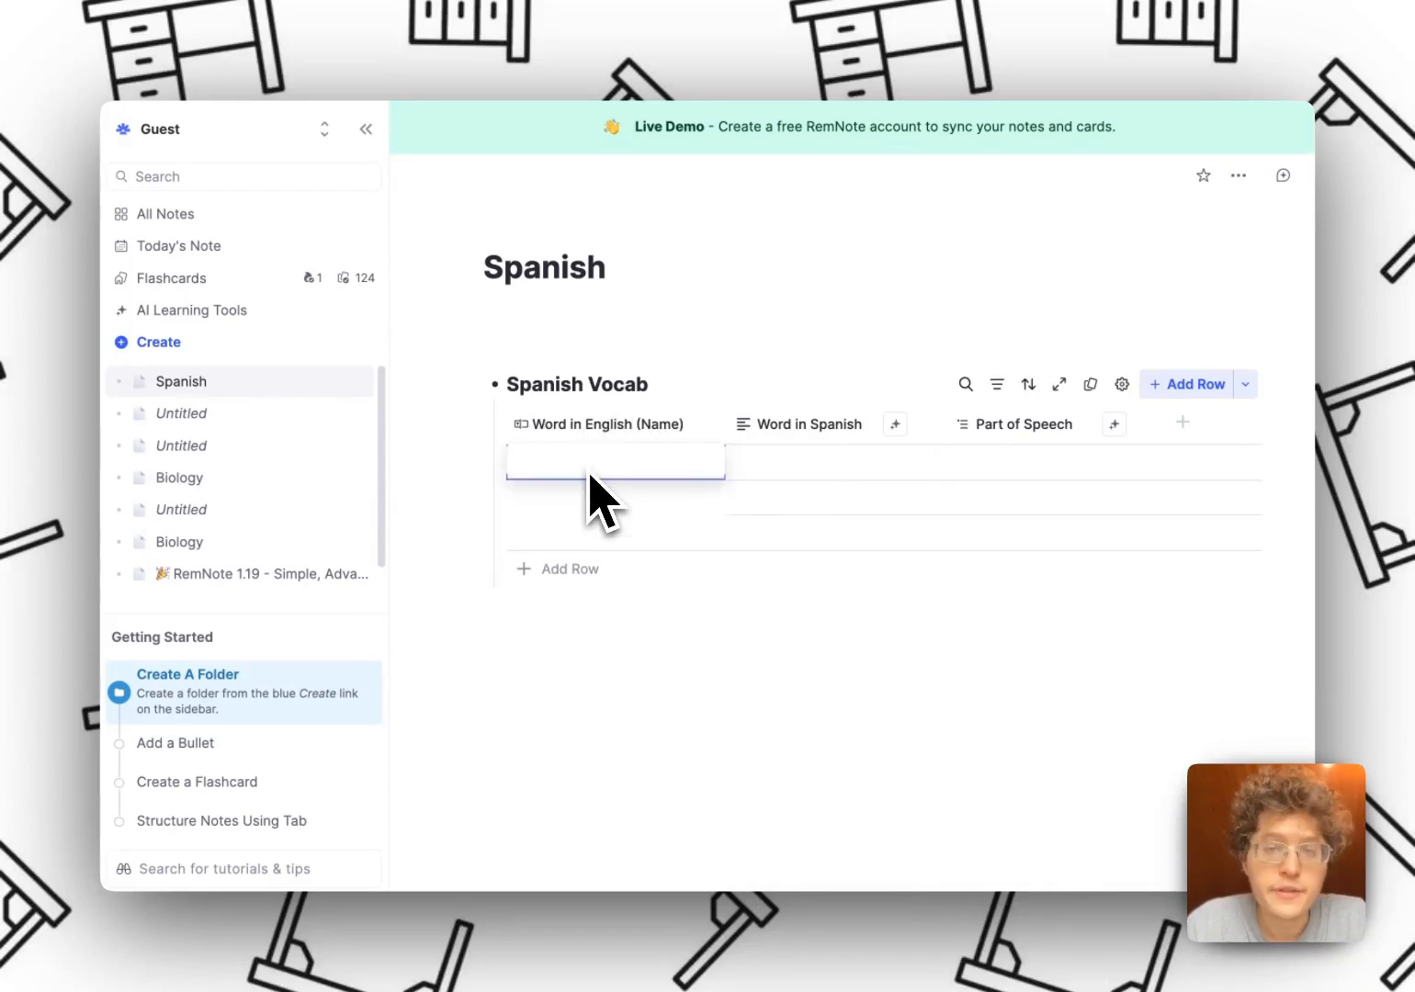
{"action": "type", "text": "Run"}
{"action": "key", "text": "Return"}
{"action": "type", "text": "Jump"}
{"action": "key", "text": "Return"}
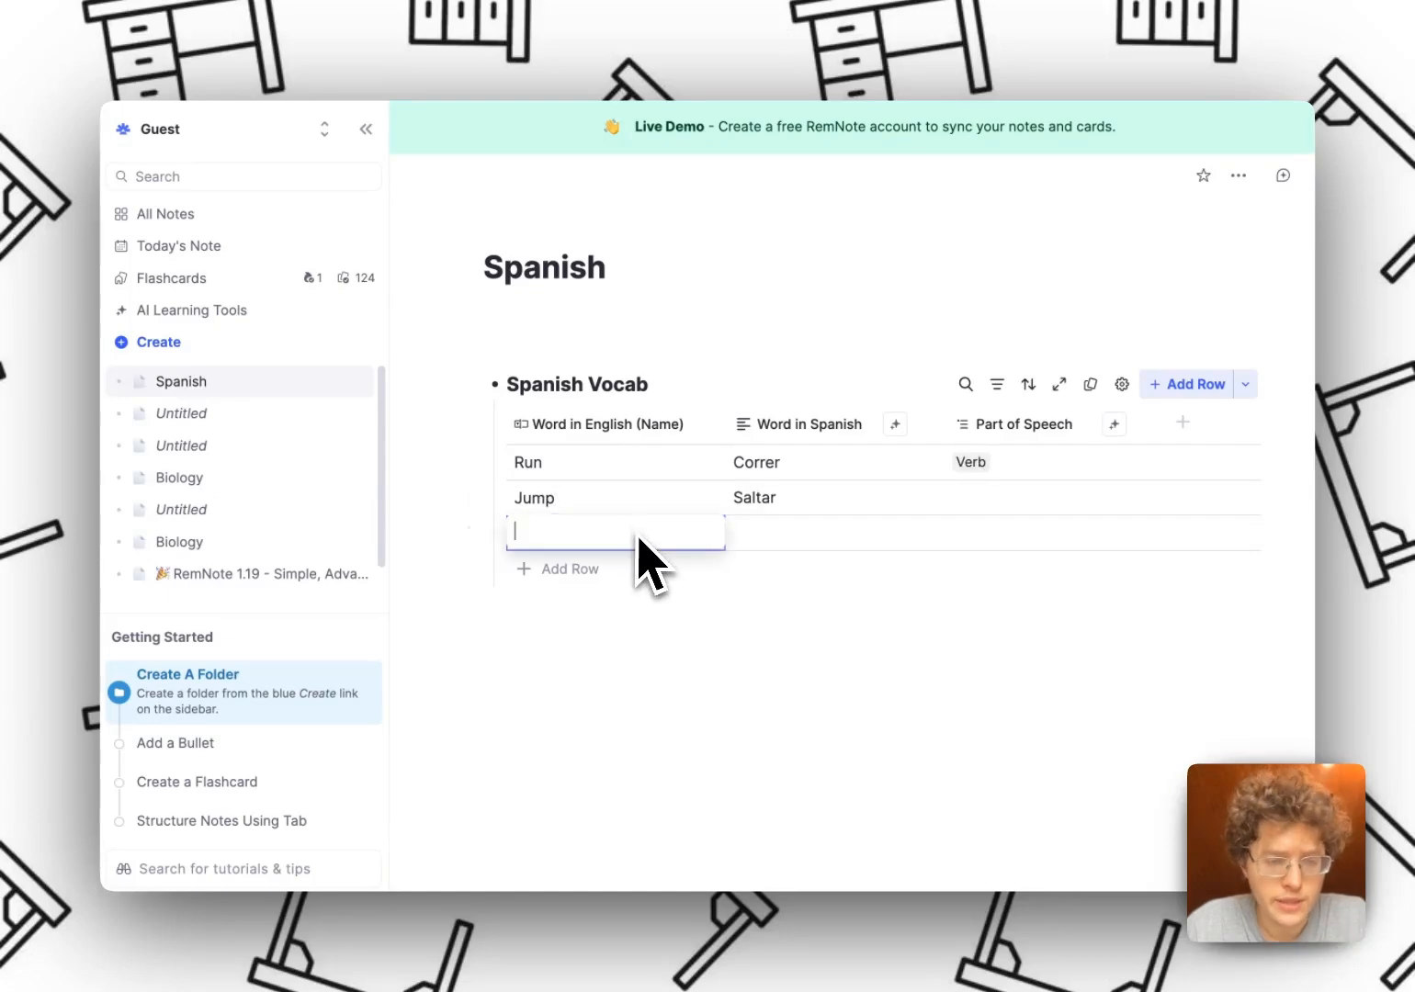
{"action": "type", "text": "Dog"}
{"action": "left_click", "coordinate": [808, 648]}
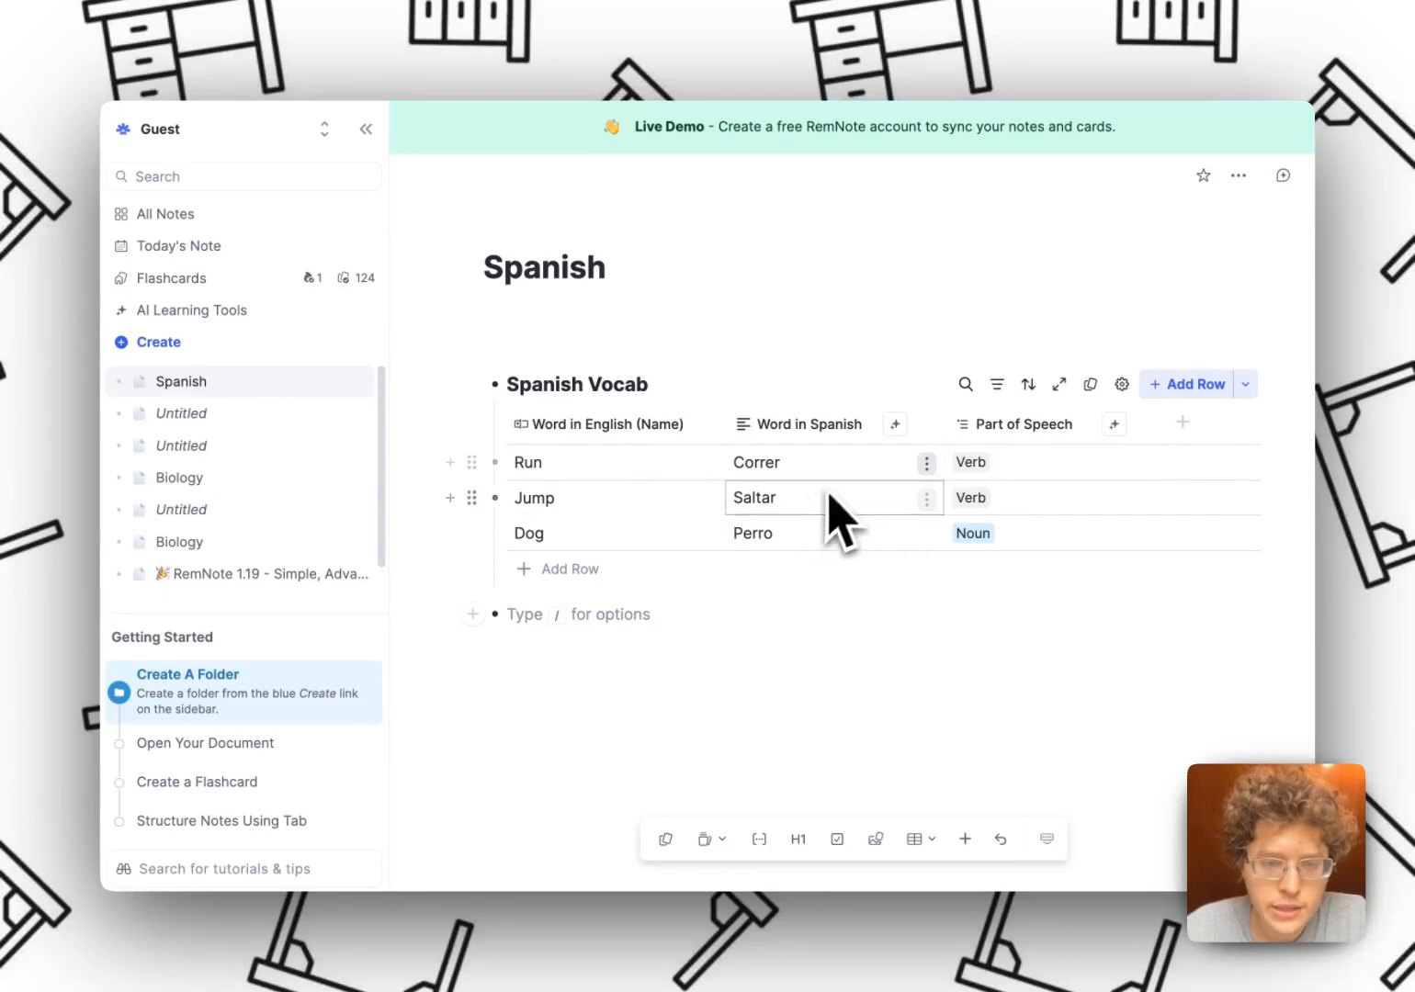
Step: Enable flashcards for the Word in Spanish column with Type in Answer and Text to Speech turned on
{"action": "left_click", "coordinate": [822, 424]}
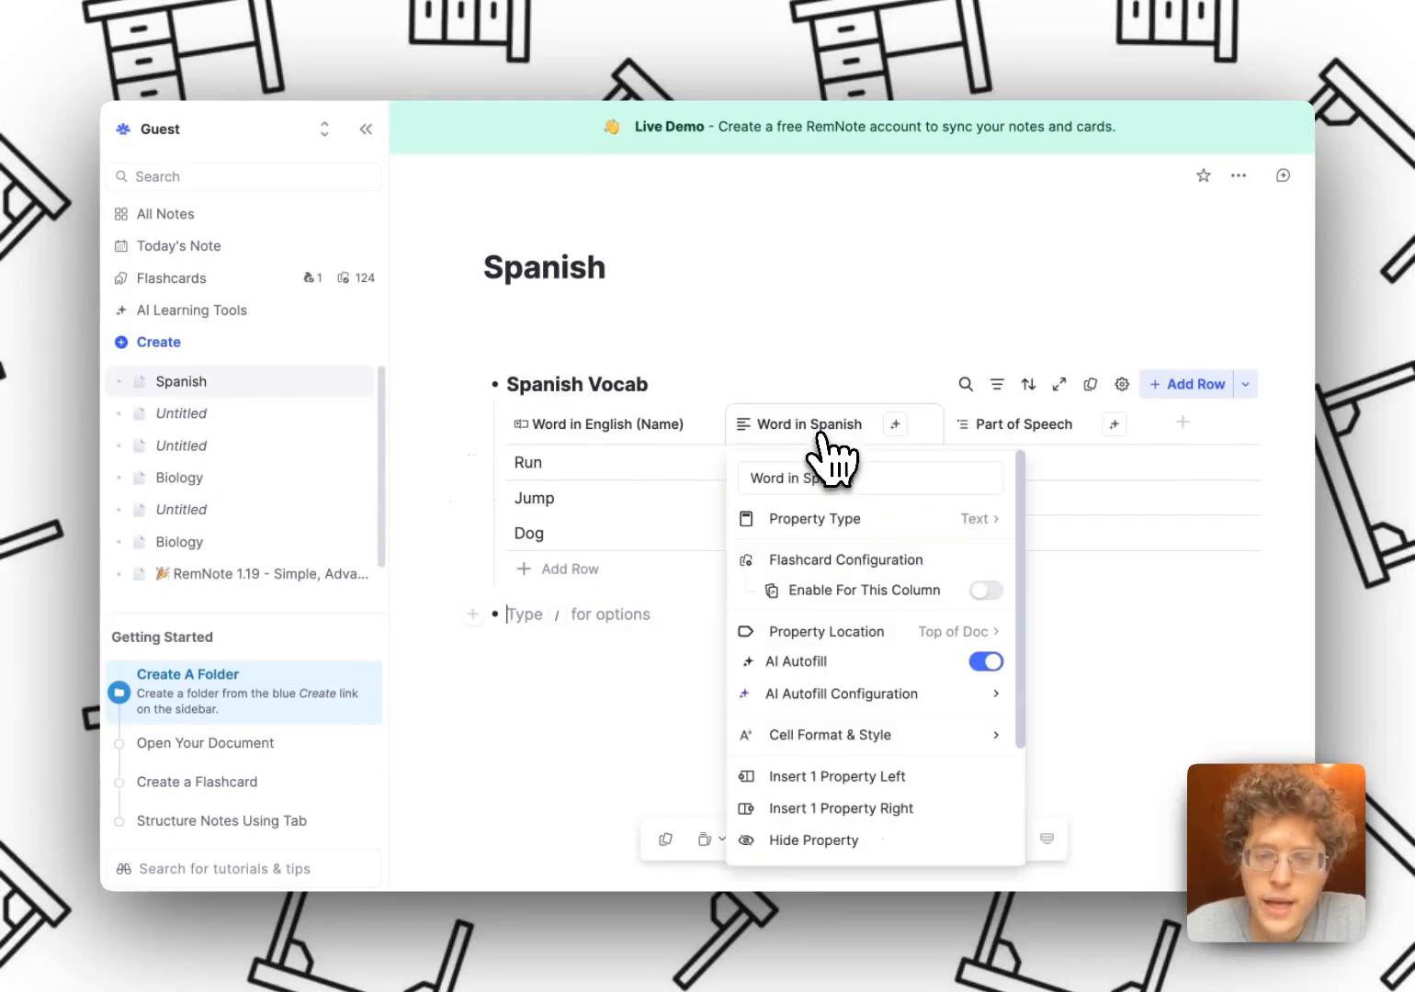
{"action": "left_click", "coordinate": [933, 592]}
{"action": "left_click", "coordinate": [926, 617]}
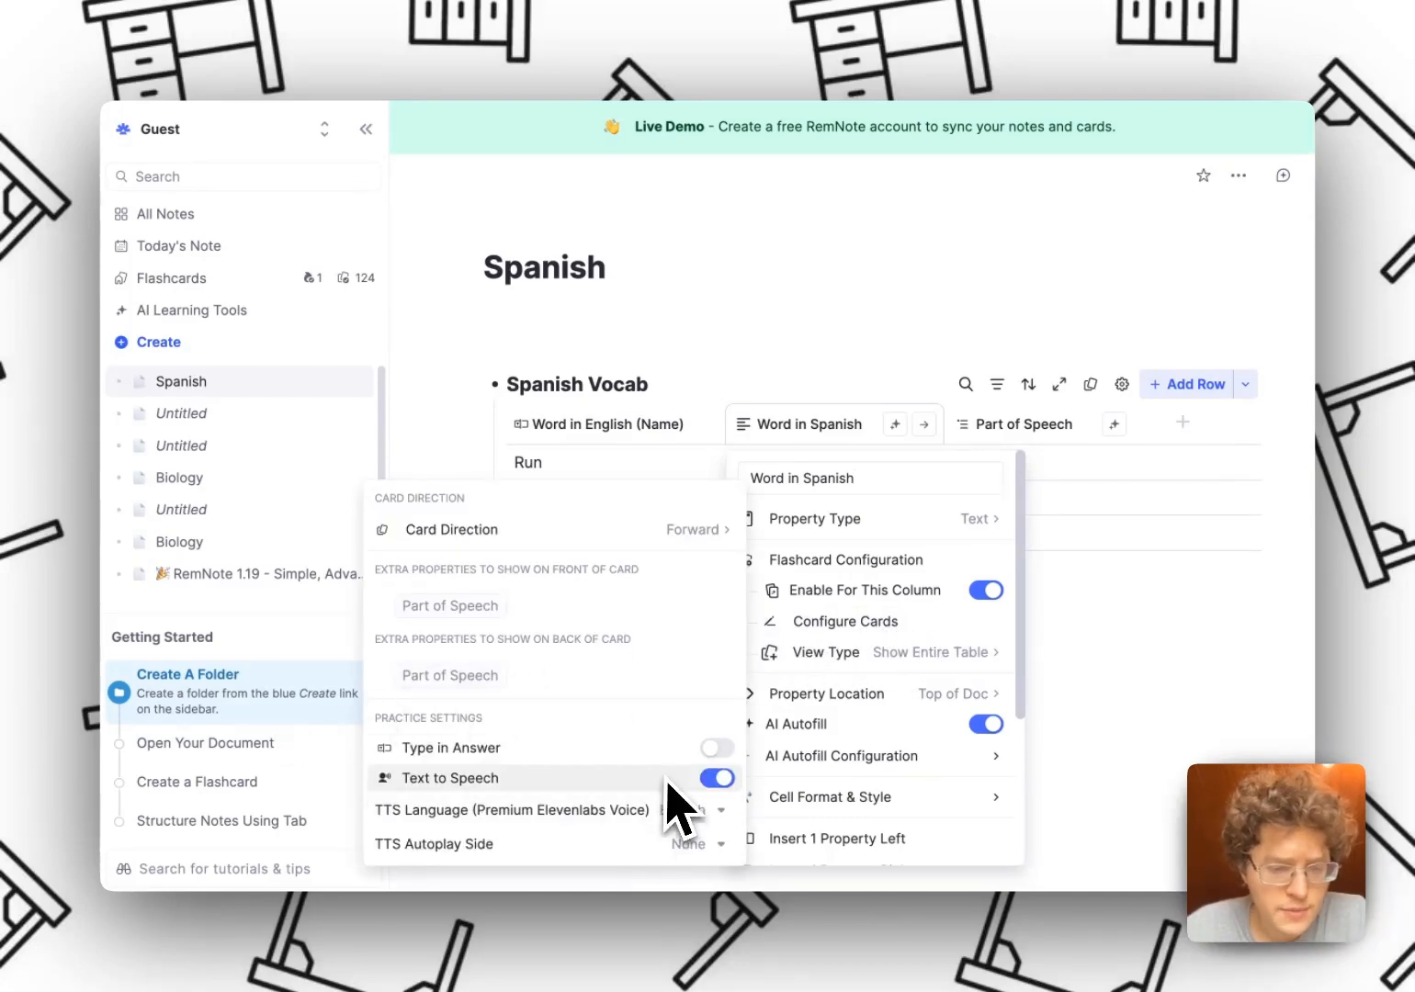
{"action": "left_click", "coordinate": [576, 752]}
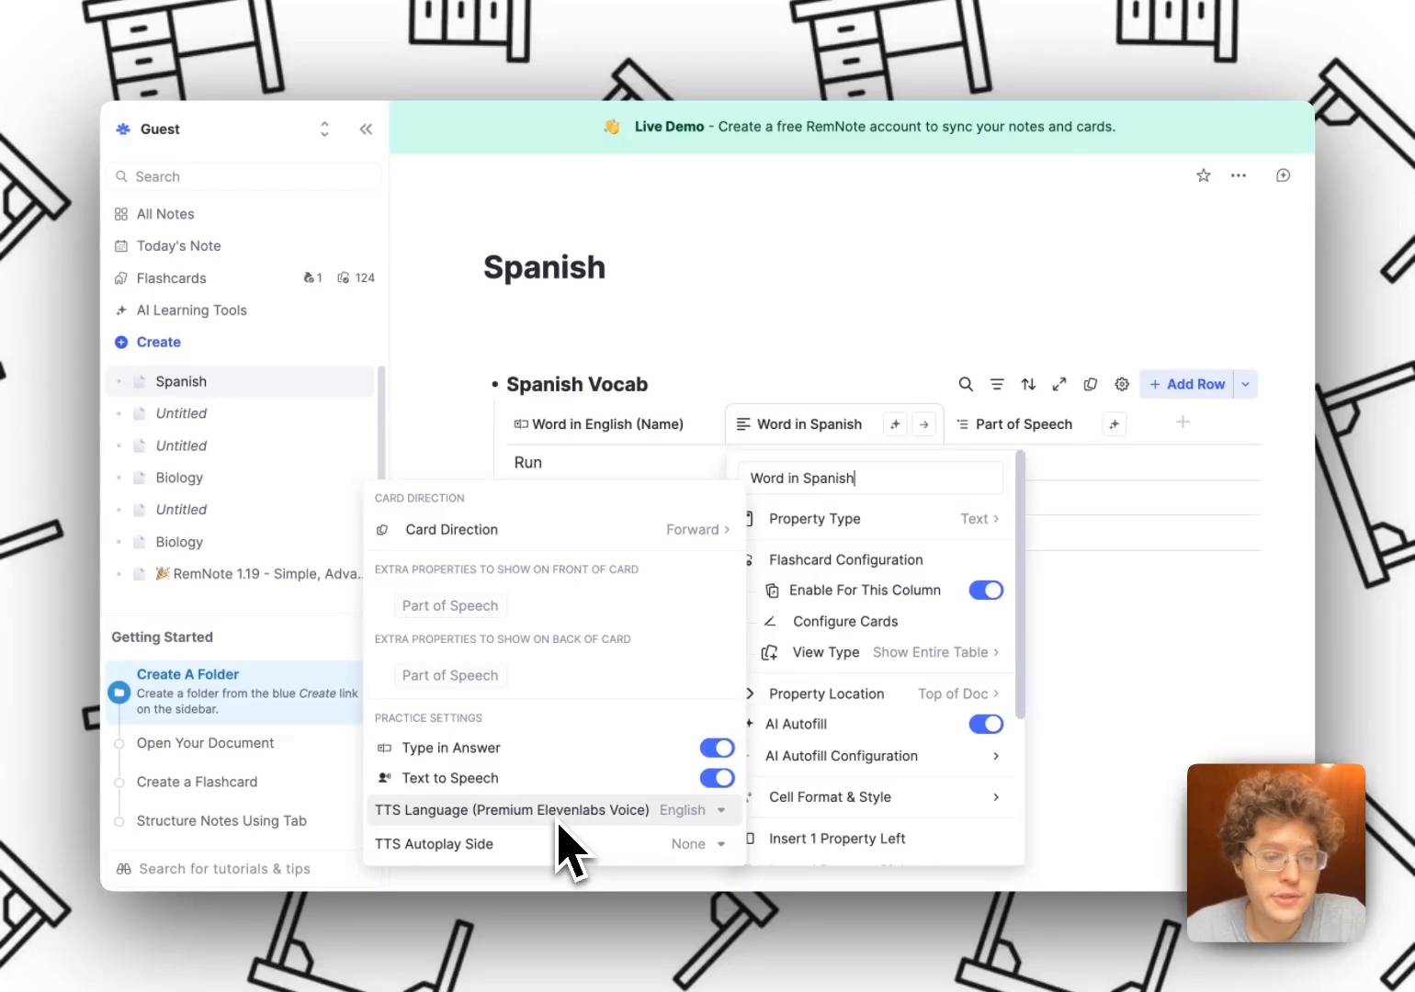
{"action": "key", "text": "Escape"}
Step: Practice the Spanish document's flashcards and answer the Run card with Correr
{"action": "left_click", "coordinate": [1163, 215]}
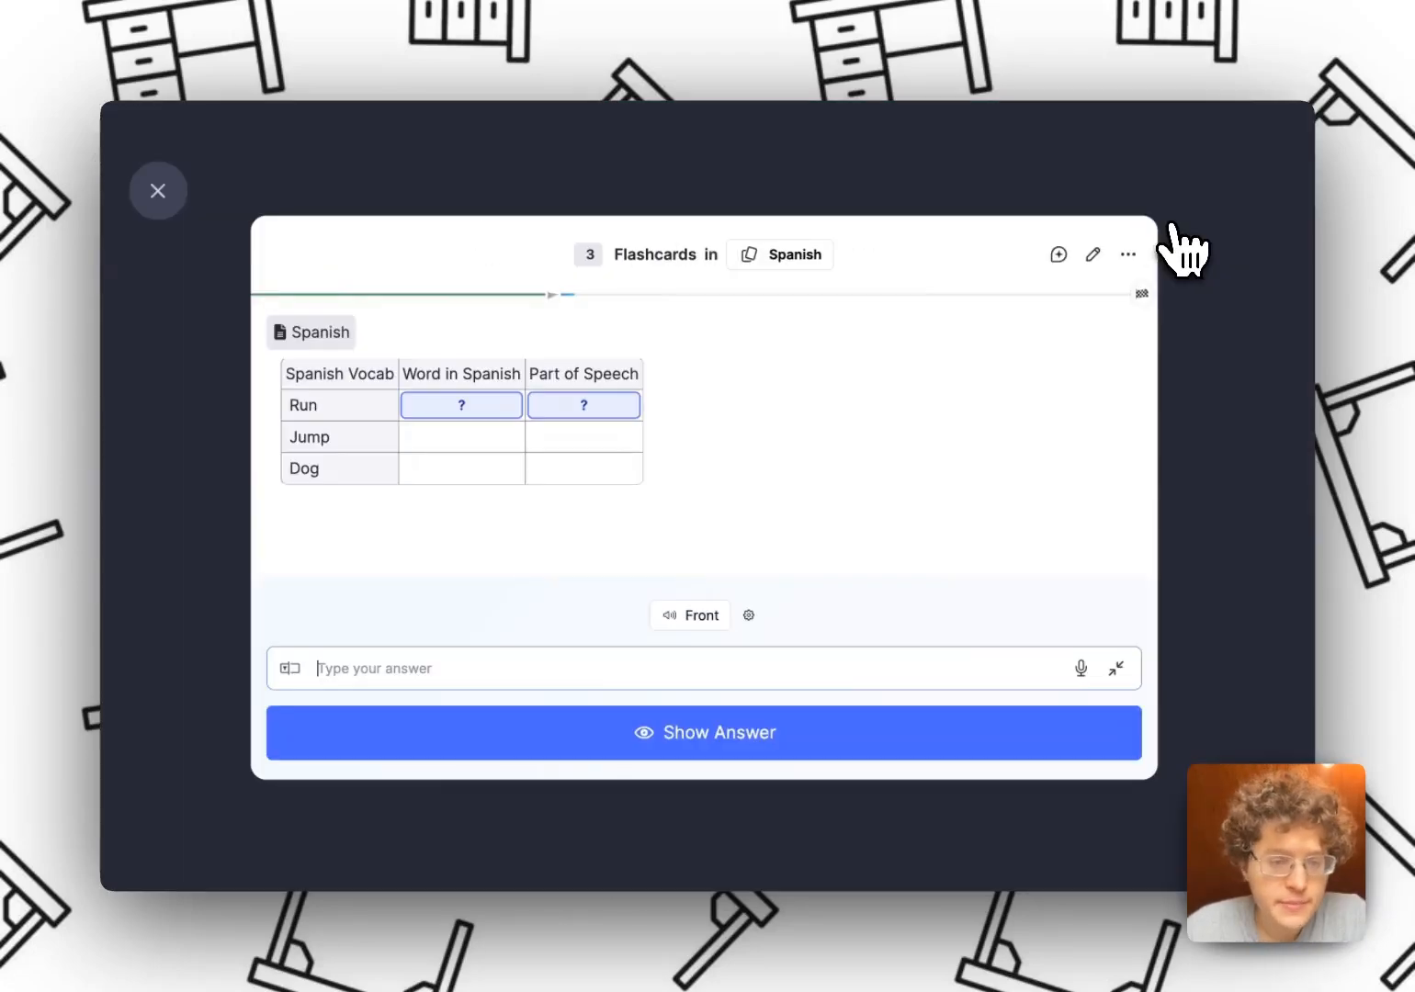
{"action": "type", "text": "Correr"}
{"action": "key", "text": "Return"}
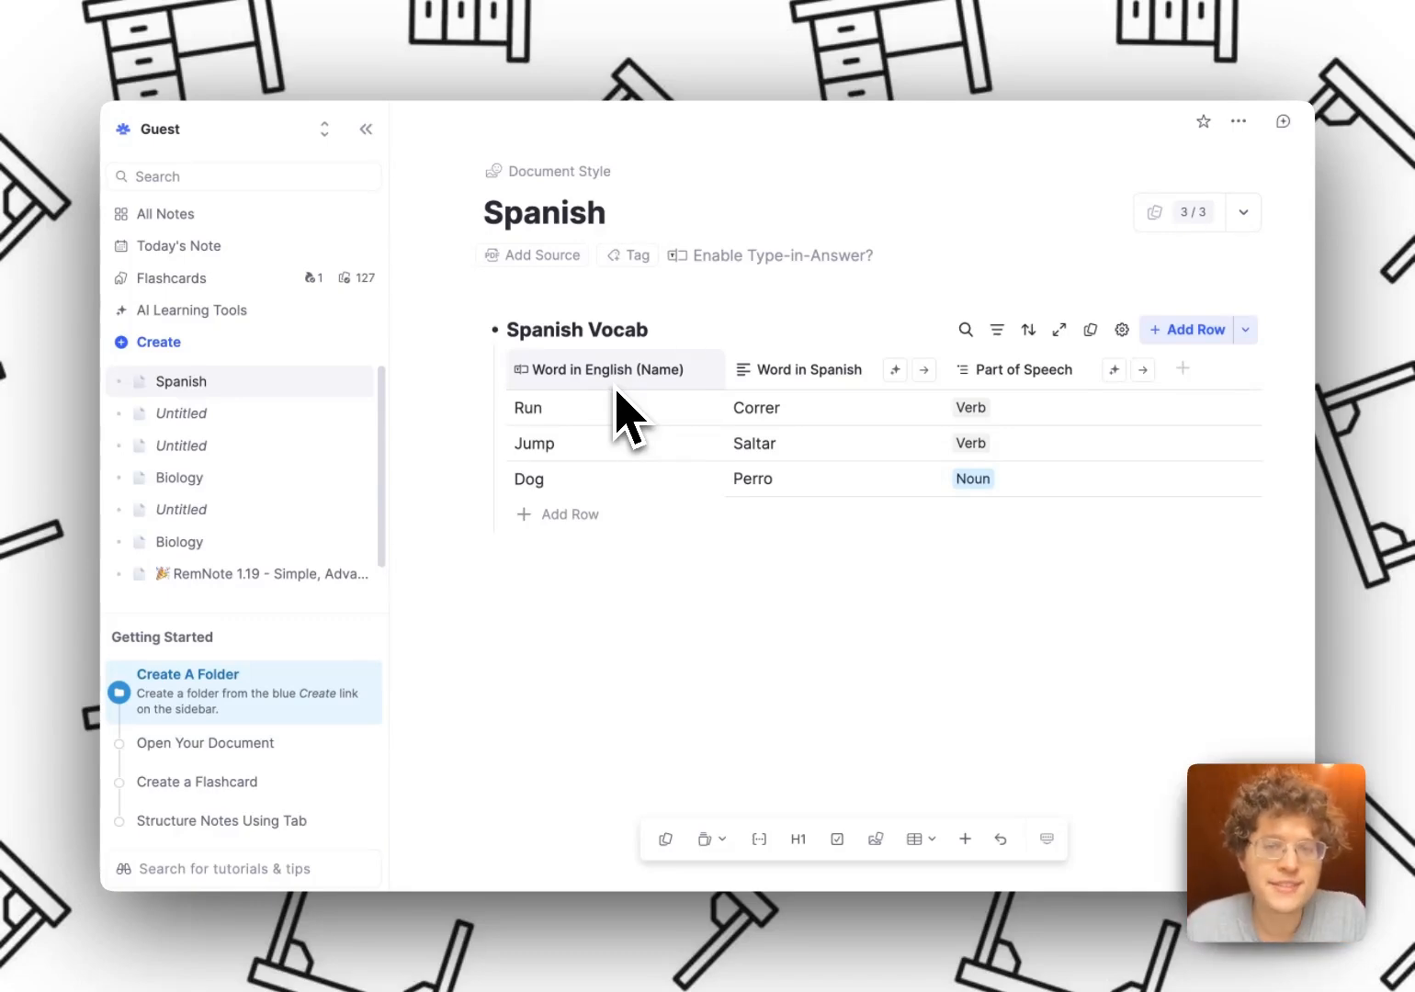
Step: Switch to the browser and look through the RemNote feature requests about tables, including Occlusion tables and Showing table on a flashcard
{"action": "key", "text": "super+Tab"}
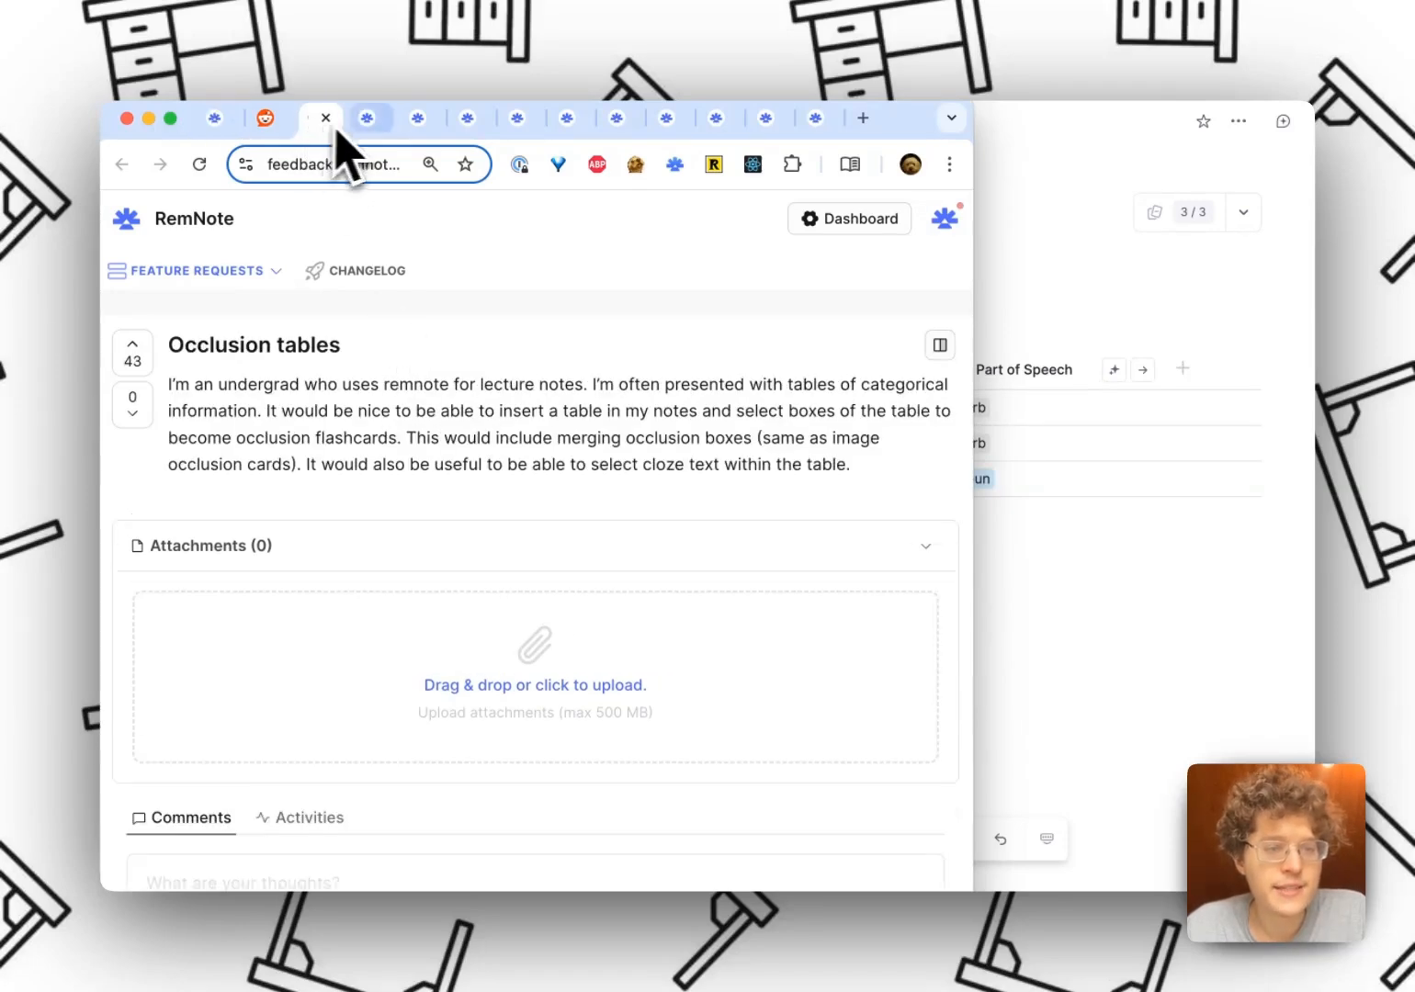
{"action": "left_click", "coordinate": [380, 125]}
{"action": "left_click", "coordinate": [425, 129]}
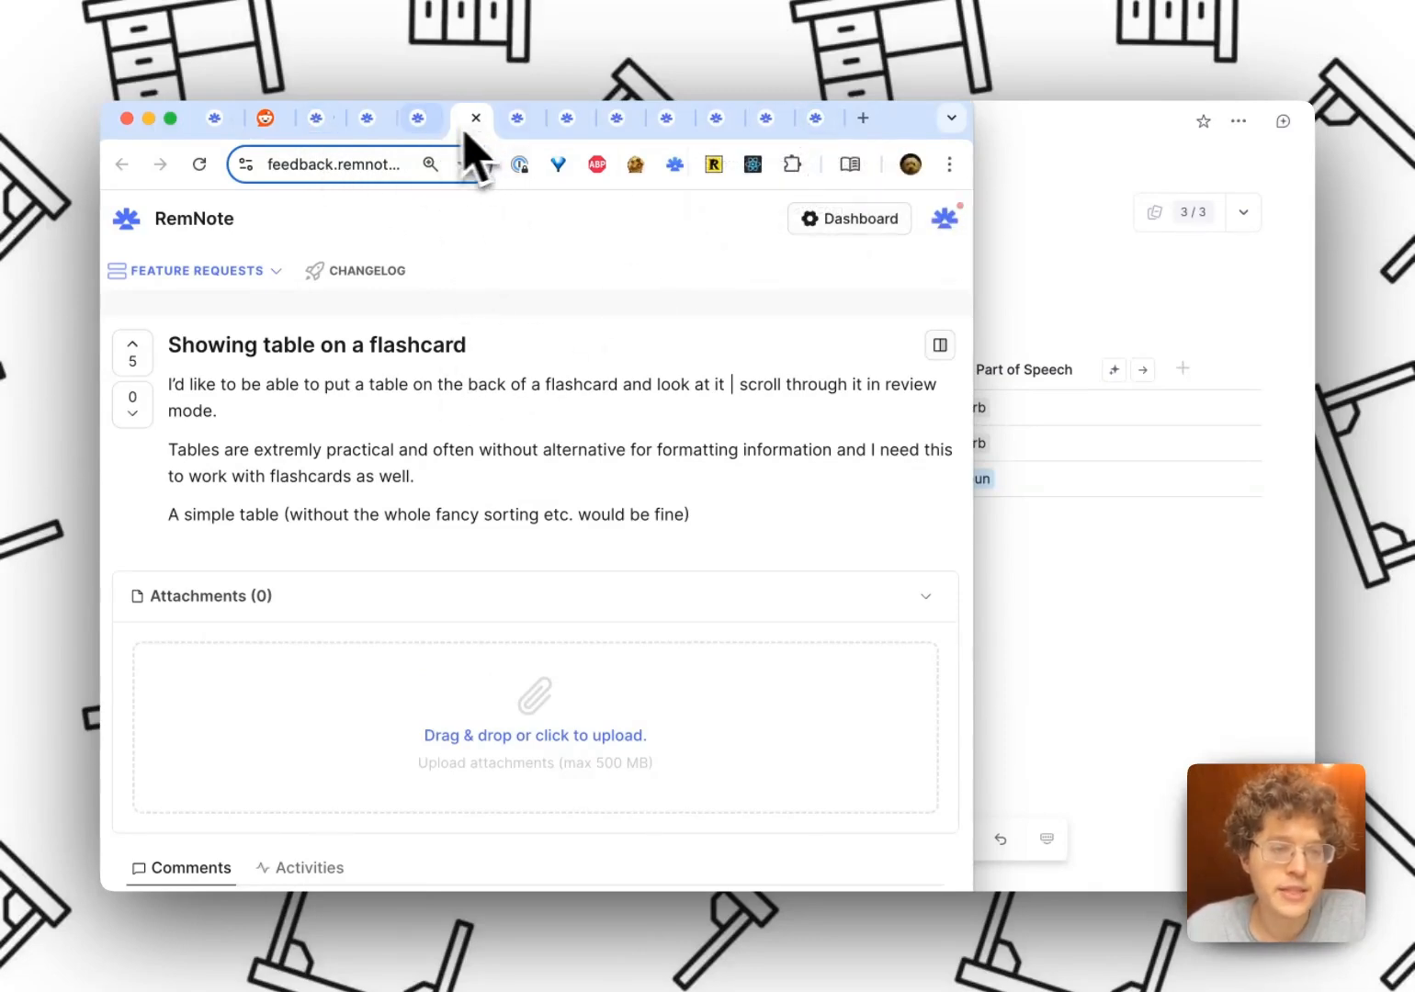
{"action": "left_click", "coordinate": [510, 127]}
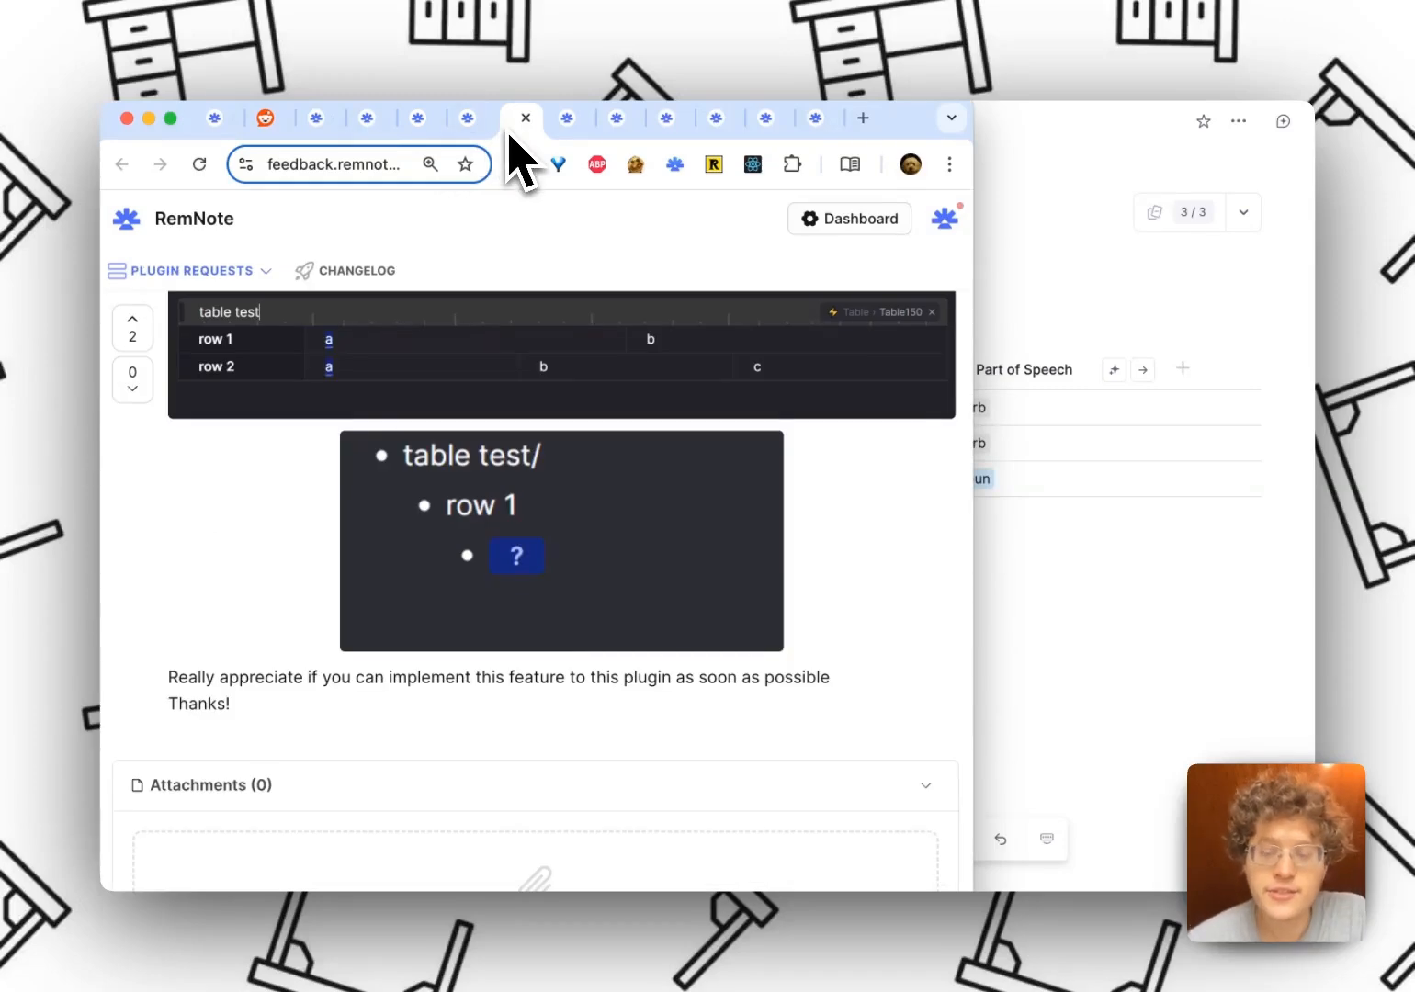